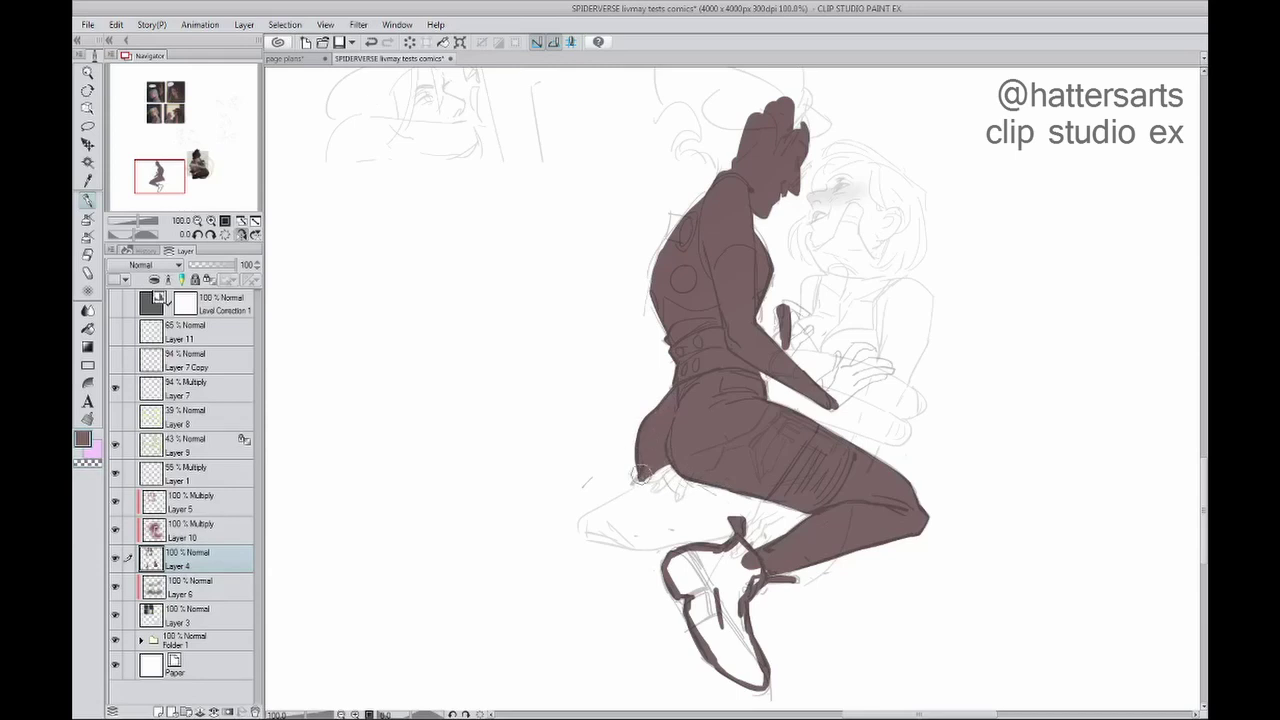
Step: Block in both of the kneeling figure's hands and fingers in brown on Layer 4, following the sketch
key("h")
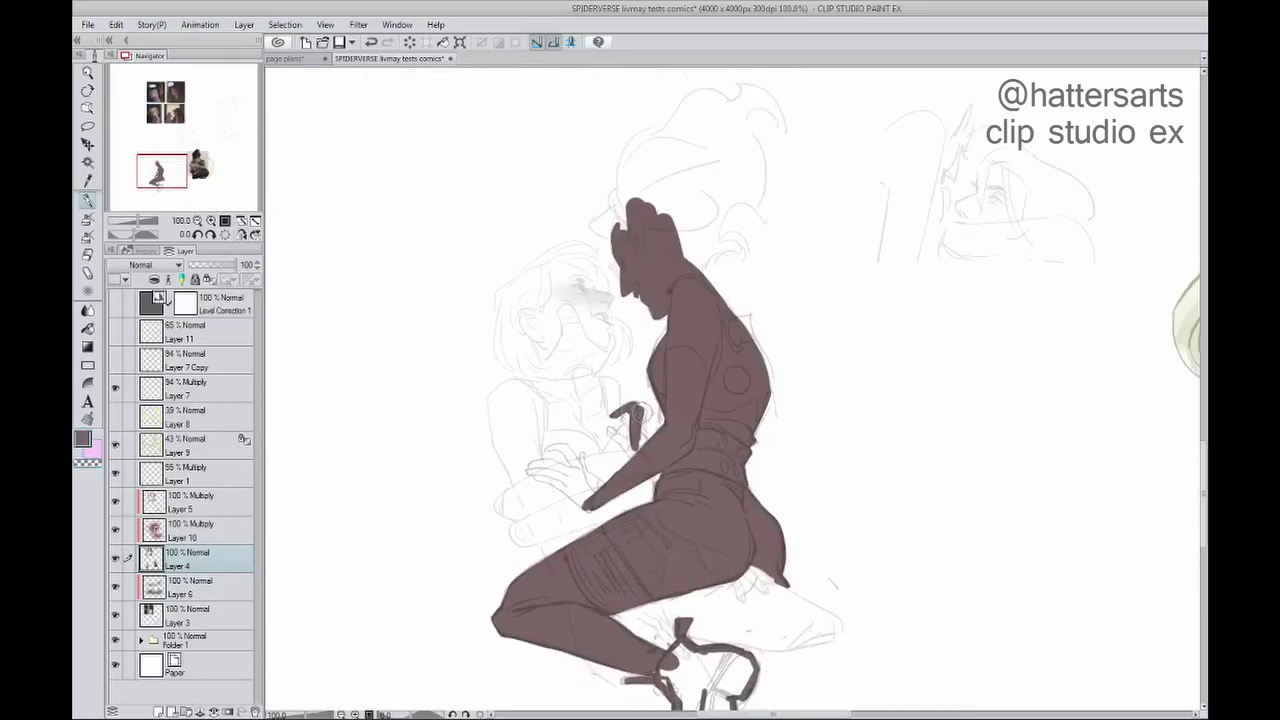
left_click_drag(562, 456, 585, 498)
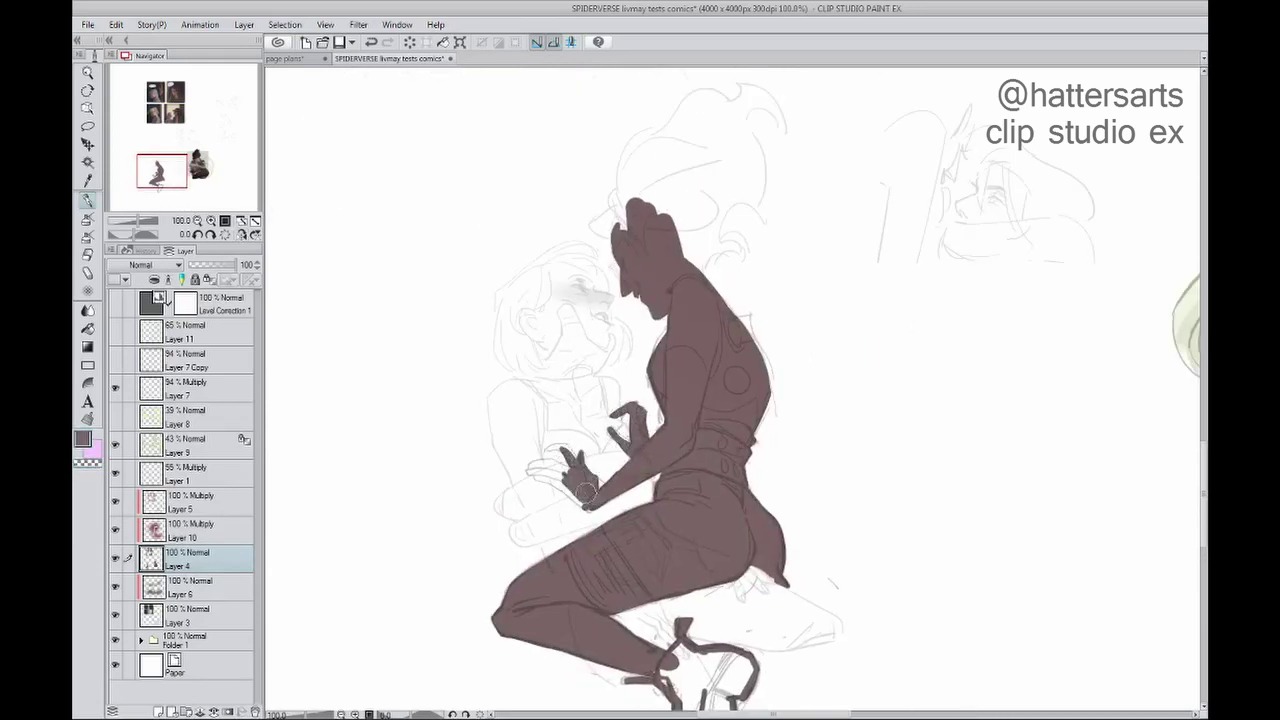
key("h")
mouse_move(905, 440)
left_mouse_down()
mouse_move(912, 462)
mouse_move(878, 506)
left_mouse_up()
left_click_drag(916, 452, 945, 482)
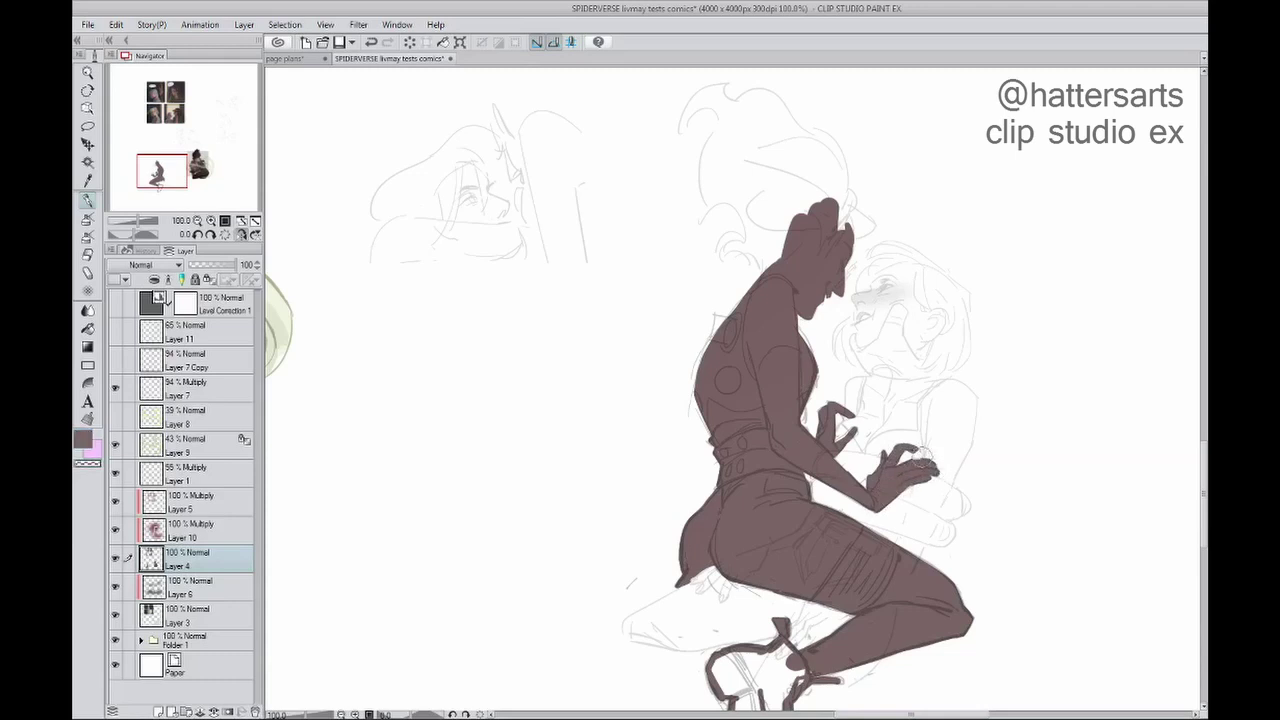
left_click_drag(834, 426, 856, 450)
left_click_drag(886, 460, 902, 475)
left_click_drag(814, 408, 834, 430)
left_click_drag(834, 430, 767, 475)
Step: Outline the kneeling figure's piled-up hair in brown, with curls at the nape, crown and forehead
left_click_drag(700, 300, 680, 255)
mouse_move(690, 300)
left_mouse_down()
mouse_move(678, 315)
mouse_move(705, 315)
left_mouse_up()
key("h")
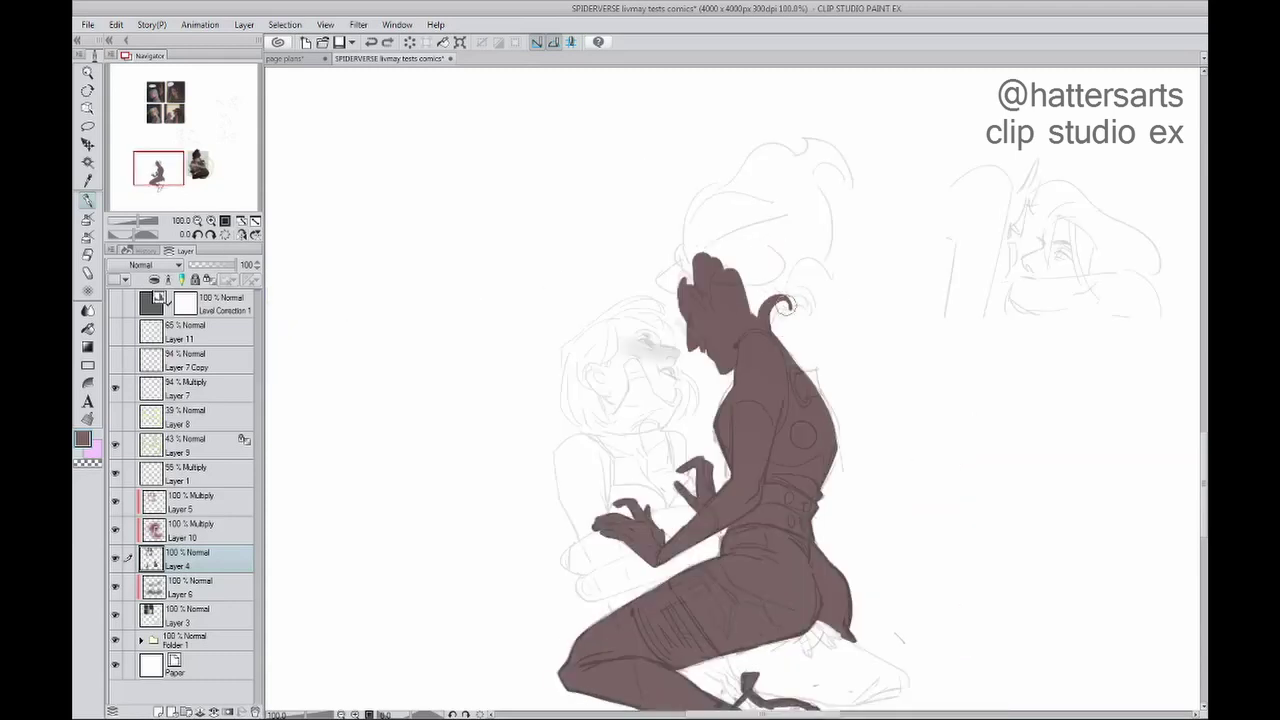
left_click_drag(790, 310, 820, 250)
mouse_move(690, 292)
left_mouse_down()
mouse_move(682, 252)
mouse_move(805, 148)
left_mouse_up()
left_click_drag(690, 210, 740, 155)
mouse_move(785, 170)
left_mouse_down()
mouse_move(830, 155)
mouse_move(812, 222)
left_mouse_up()
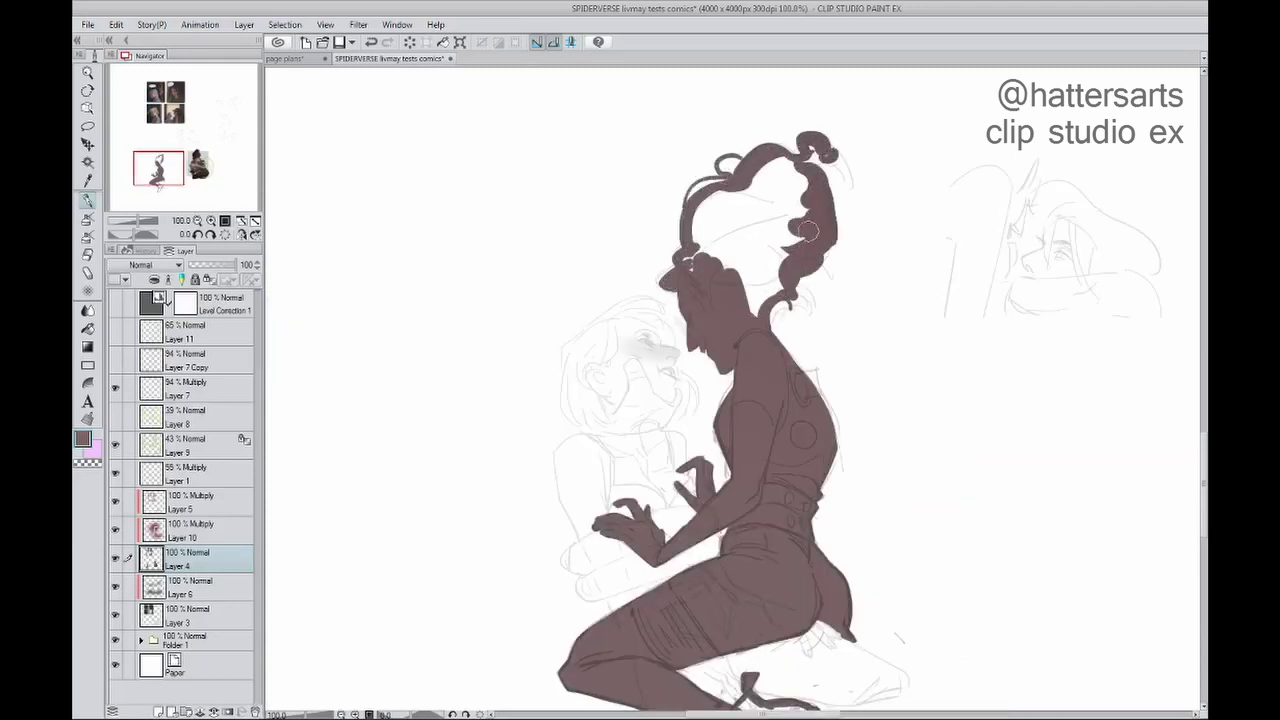
Step: Fill the hair silhouette in brown and add the small protruding shapes along the kneeling figure's back
mouse_move(720, 205)
left_mouse_down()
mouse_move(795, 150)
mouse_move(780, 265)
left_mouse_up()
key("h")
mouse_move(640, 170)
left_mouse_down()
mouse_move(611, 237)
mouse_move(650, 250)
left_mouse_up()
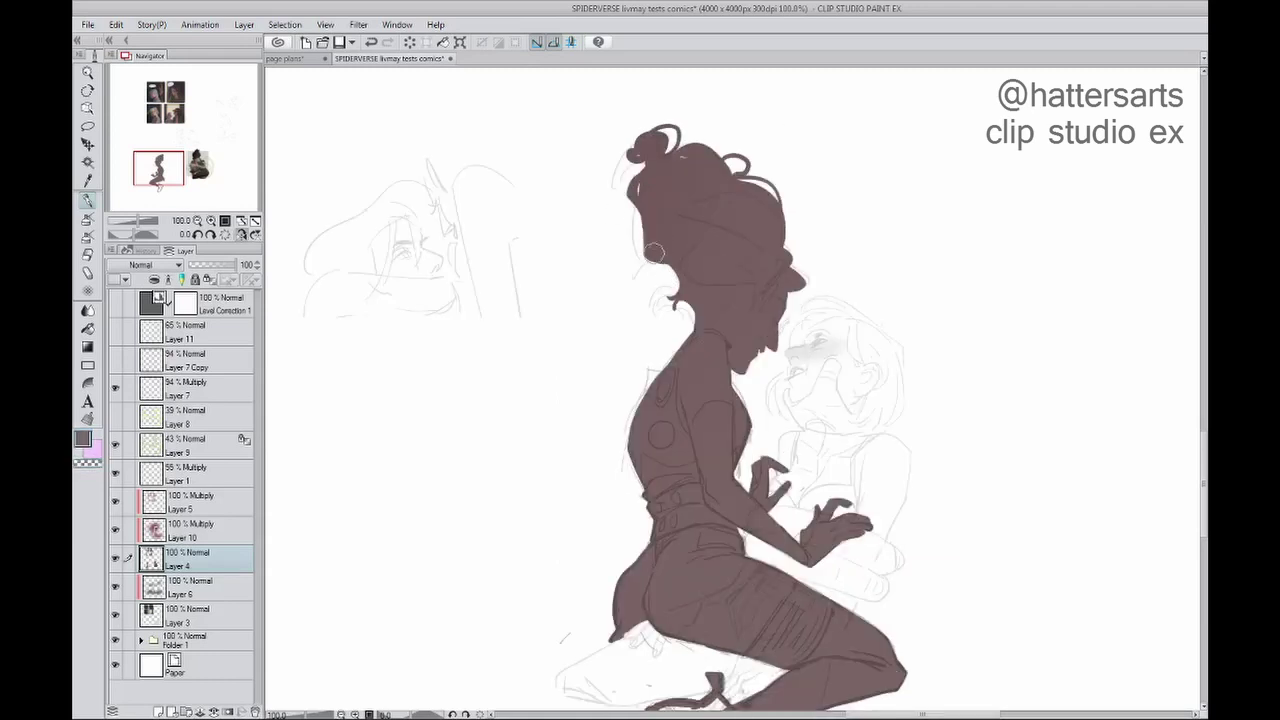
key("h")
mouse_move(884, 380)
left_mouse_down()
mouse_move(854, 375)
mouse_move(800, 333)
left_mouse_up()
Step: Create a new layer beneath Layer 4 and start blocking in the second figure's head and neck in green
key("ctrl+shift+n")
left_click_drag(578, 268, 580, 328)
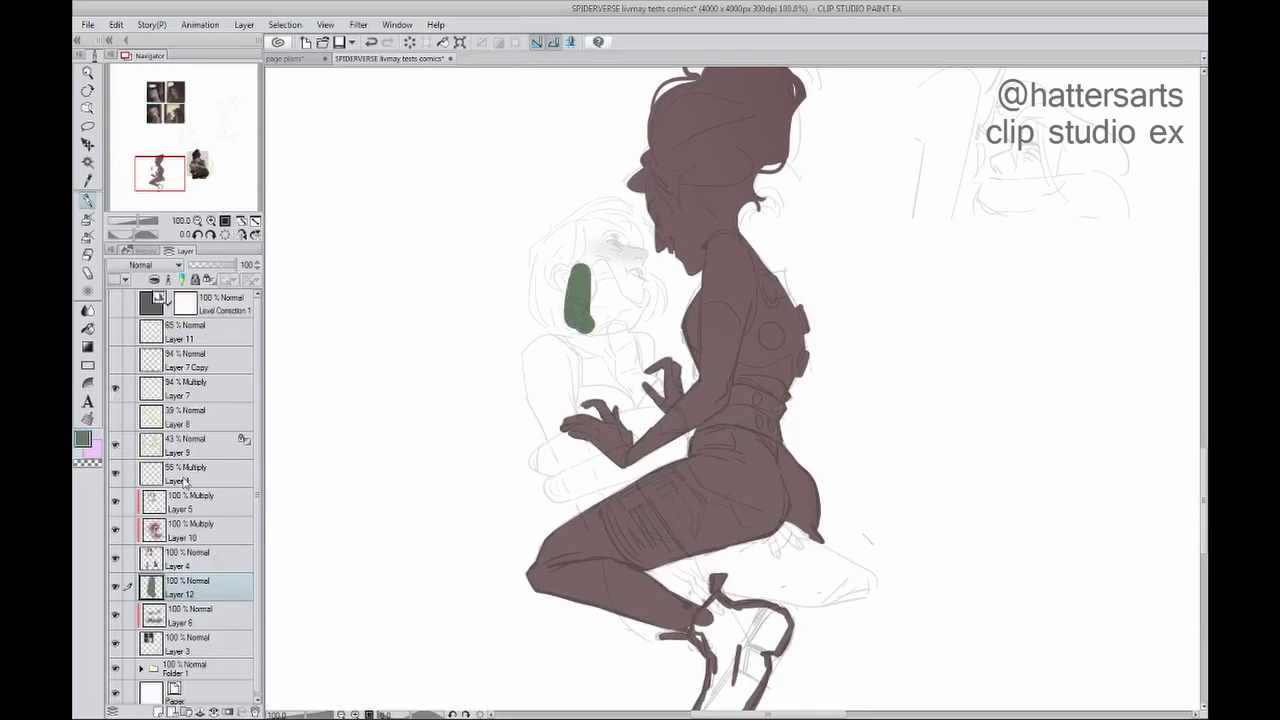
mouse_move(540, 275)
left_mouse_down()
mouse_move(640, 300)
mouse_move(610, 350)
mouse_move(617, 338)
mouse_move(650, 372)
left_mouse_up()
Step: Set the blending mode of Layer 9 to Multiply
left_click(190, 445)
left_click(142, 265)
left_click(142, 300)
Step: Block in the kneeling figure's hips and thighs in brown on Layer 4 and hide the green guide lines of Layer 11
left_click(190, 558)
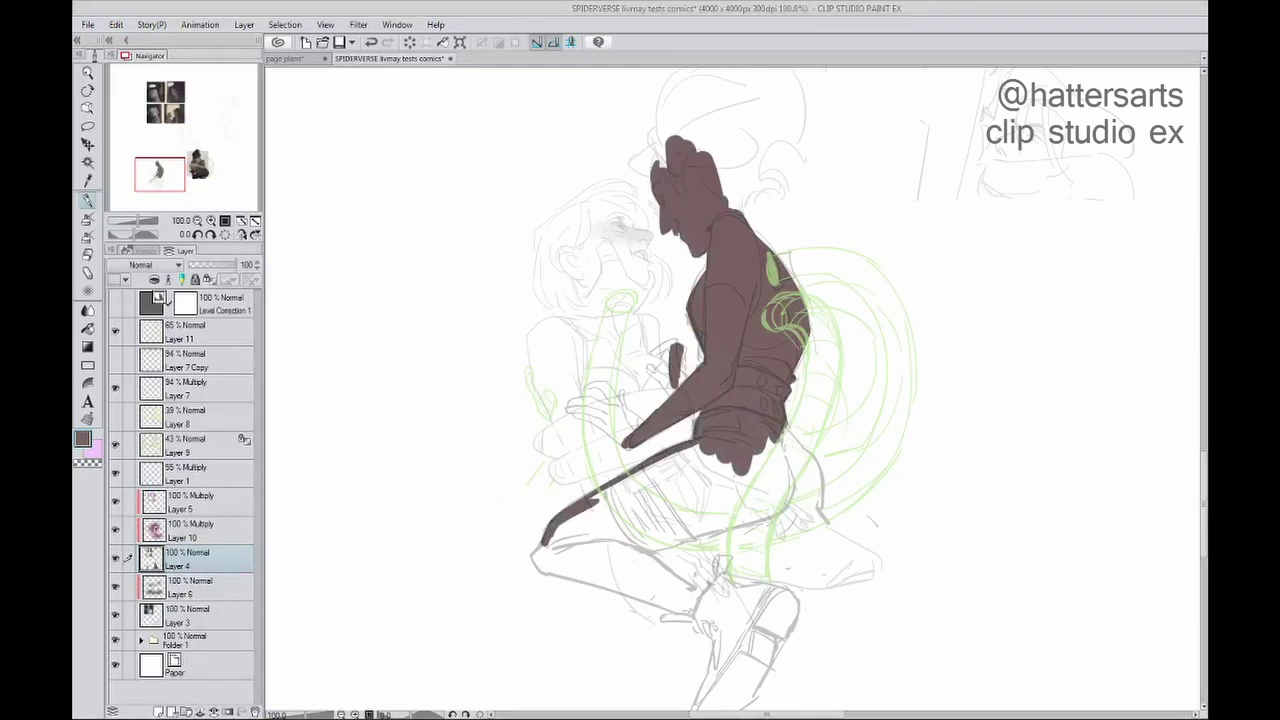
mouse_move(570, 520)
left_mouse_down()
mouse_move(700, 470)
mouse_move(780, 460)
mouse_move(818, 518)
left_mouse_up()
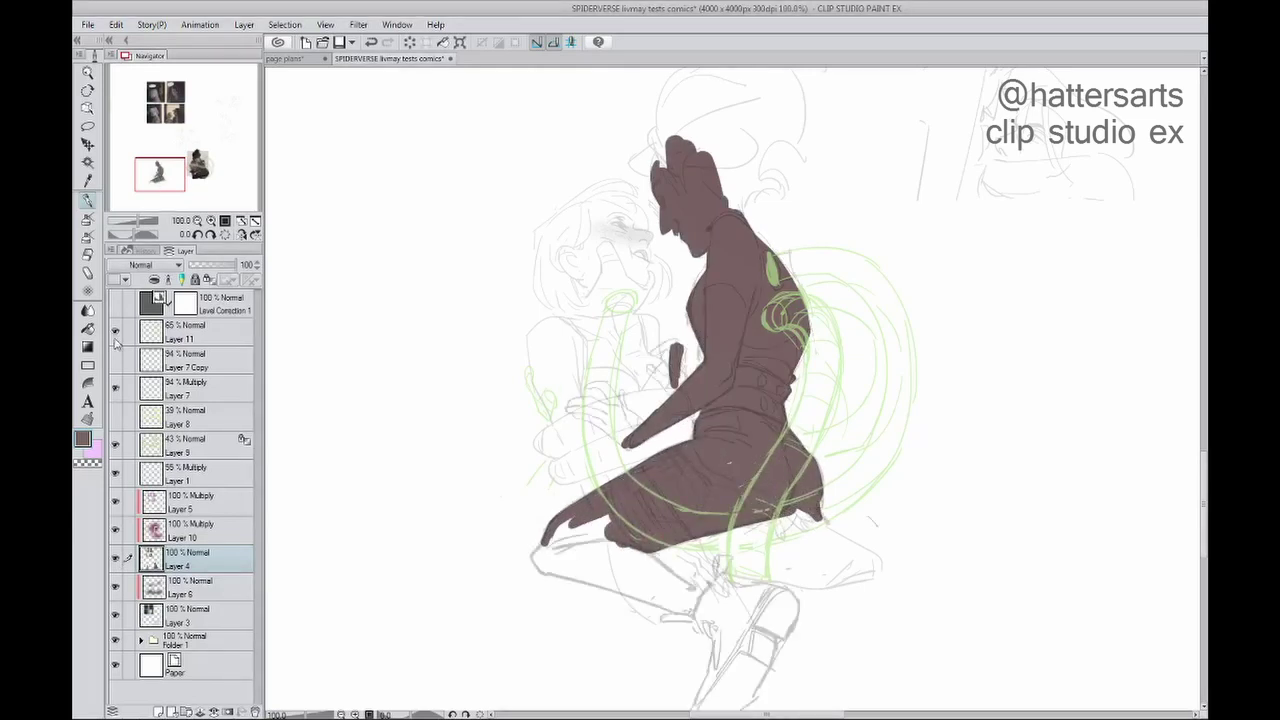
left_click(115, 332)
Step: Paint the upper part of the kneeling figure's lower leg and outline the boot in brown
mouse_move(600, 520)
left_mouse_down()
mouse_move(540, 570)
mouse_move(765, 588)
mouse_move(800, 650)
left_mouse_up()
left_click_drag(700, 580, 760, 680)
left_click_drag(735, 630, 778, 668)
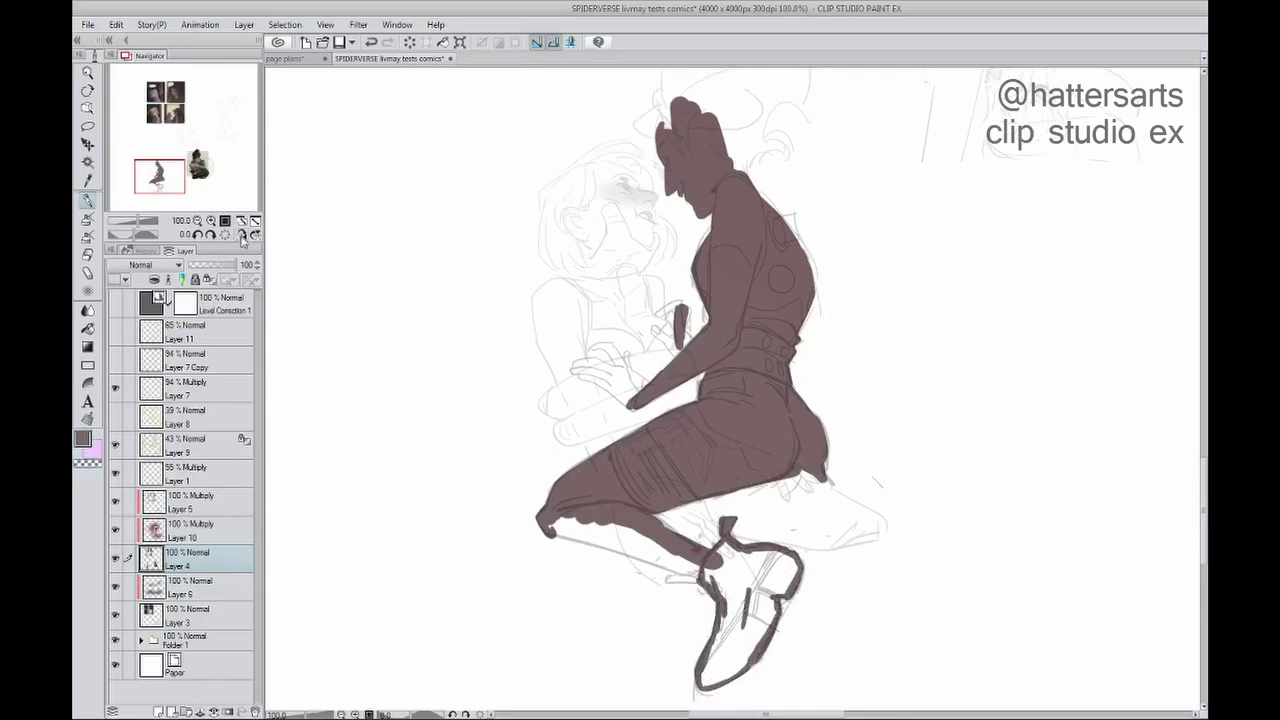
Step: Check the figure on a mirrored canvas, fill the lower leg in brown and refine the edge below the hips
left_click(241, 235)
left_click_drag(760, 560, 915, 540)
mouse_move(645, 478)
left_mouse_down()
mouse_move(636, 418)
mouse_move(642, 478)
mouse_move(656, 467)
left_mouse_up()
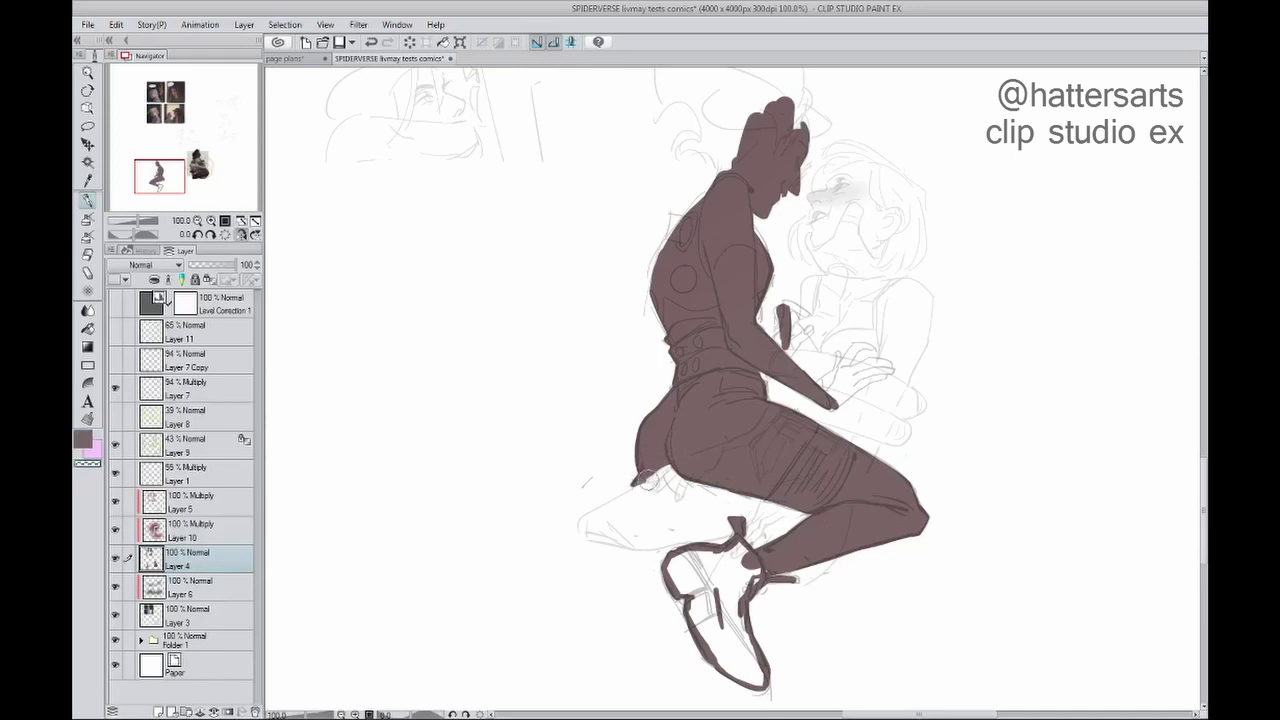
Step: Paint the kneeling figure's two hands with separate fingers in brown over the sketch
key("h")
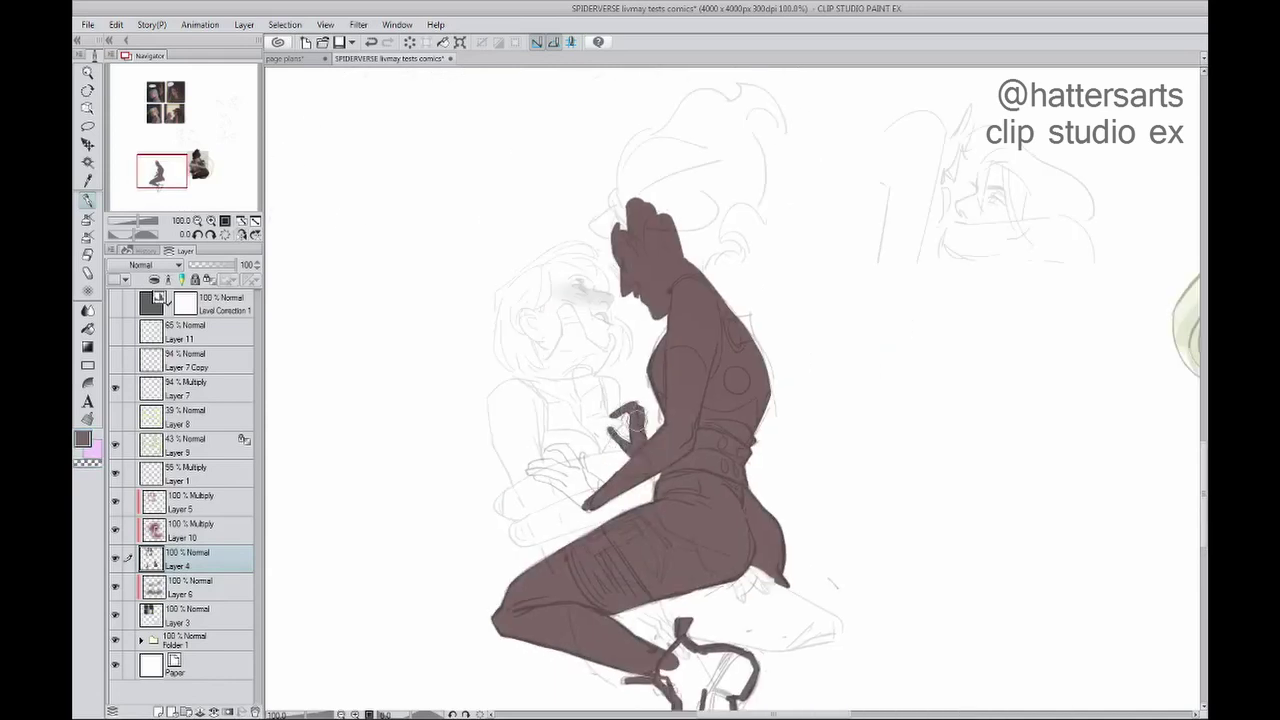
left_click_drag(557, 470, 579, 455)
left_click(228, 237)
mouse_move(900, 450)
left_mouse_down()
mouse_move(886, 486)
mouse_move(918, 482)
left_mouse_up()
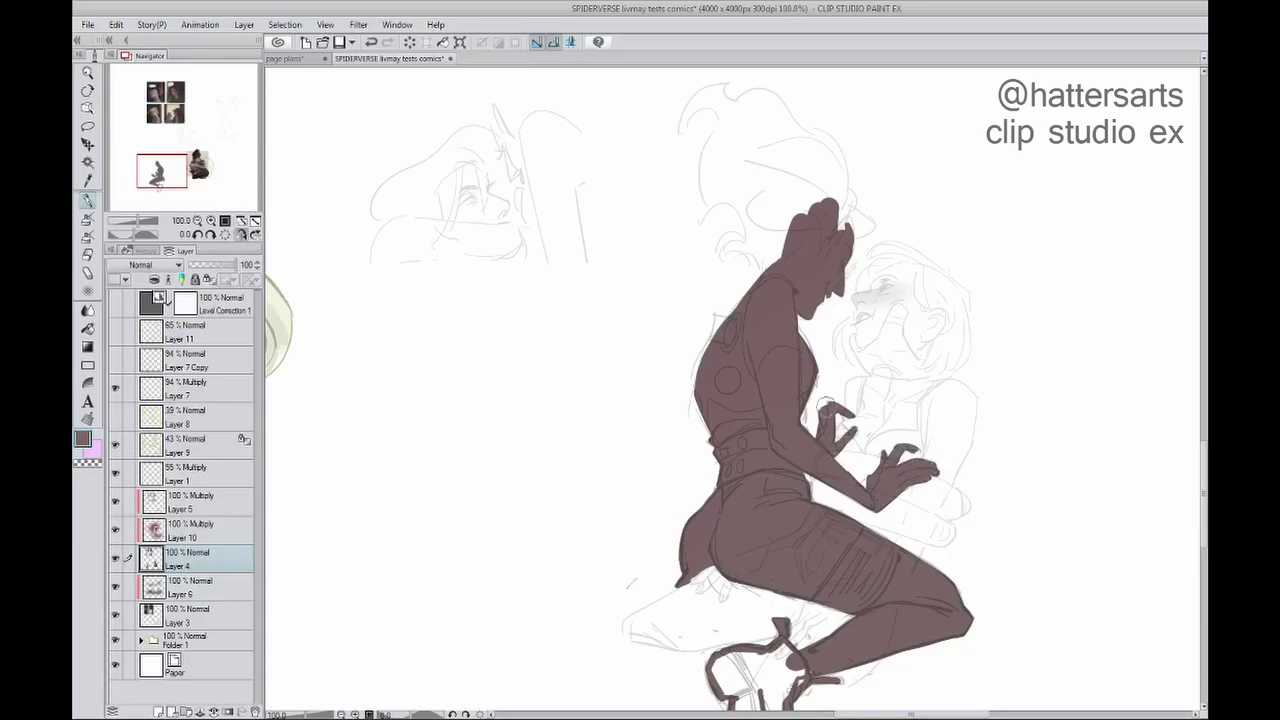
Step: Block in the kneeling figure's curly updo in brown and add the small protruding shapes along the back
left_click_drag(690, 265, 700, 310)
key("h")
left_click_drag(790, 255, 805, 295)
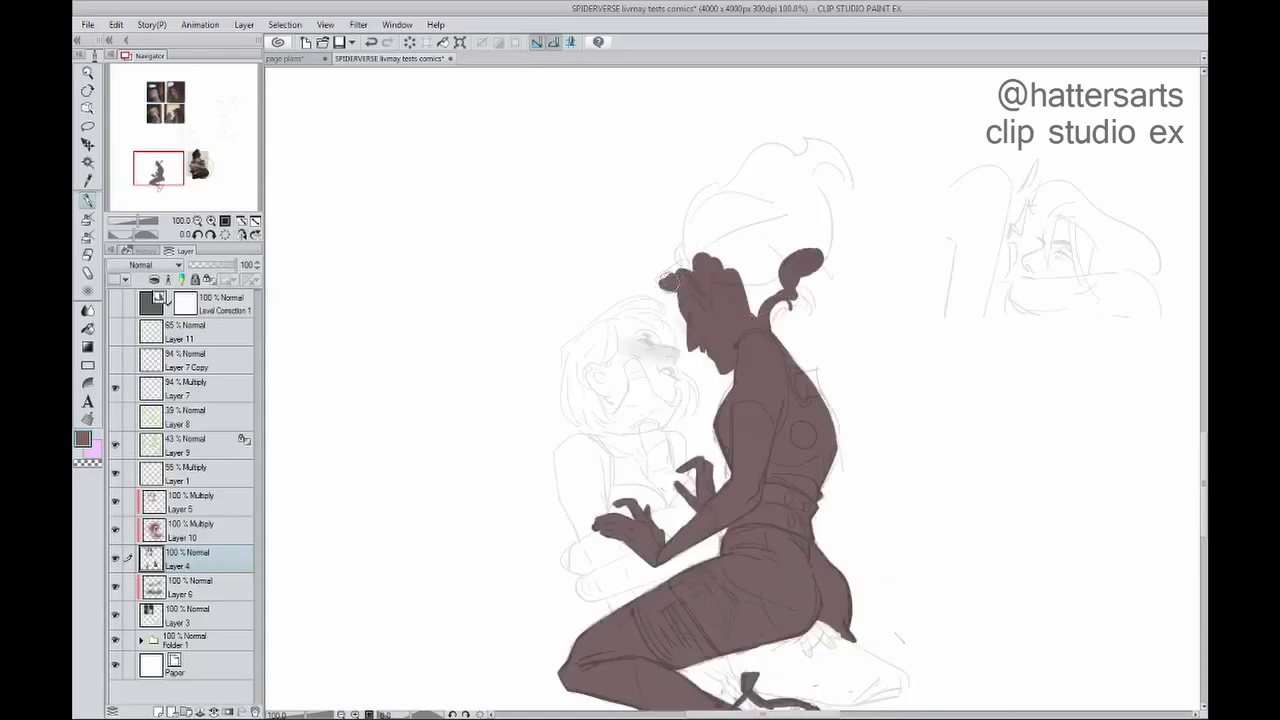
mouse_move(666, 282)
left_mouse_down()
mouse_move(720, 160)
mouse_move(830, 150)
mouse_move(770, 300)
mouse_move(732, 229)
mouse_move(785, 245)
left_mouse_up()
key("h")
left_click_drag(683, 323, 638, 277)
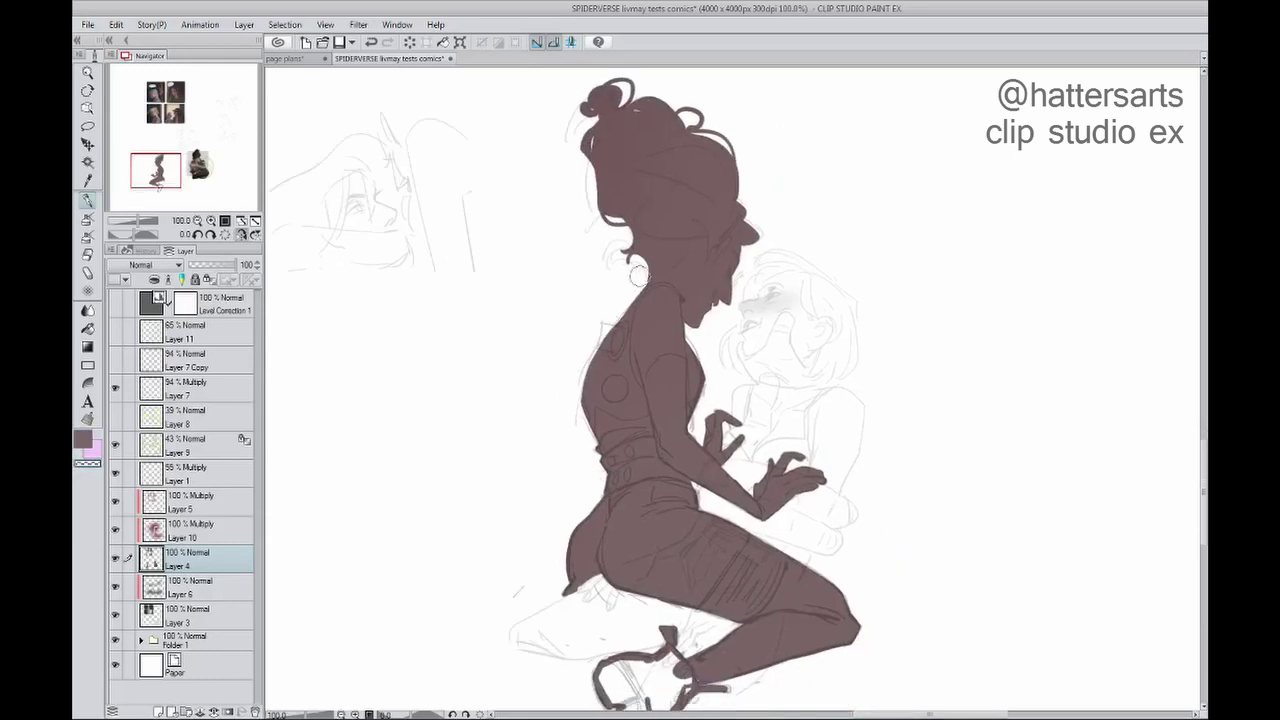
key("h")
left_click_drag(872, 400, 792, 350)
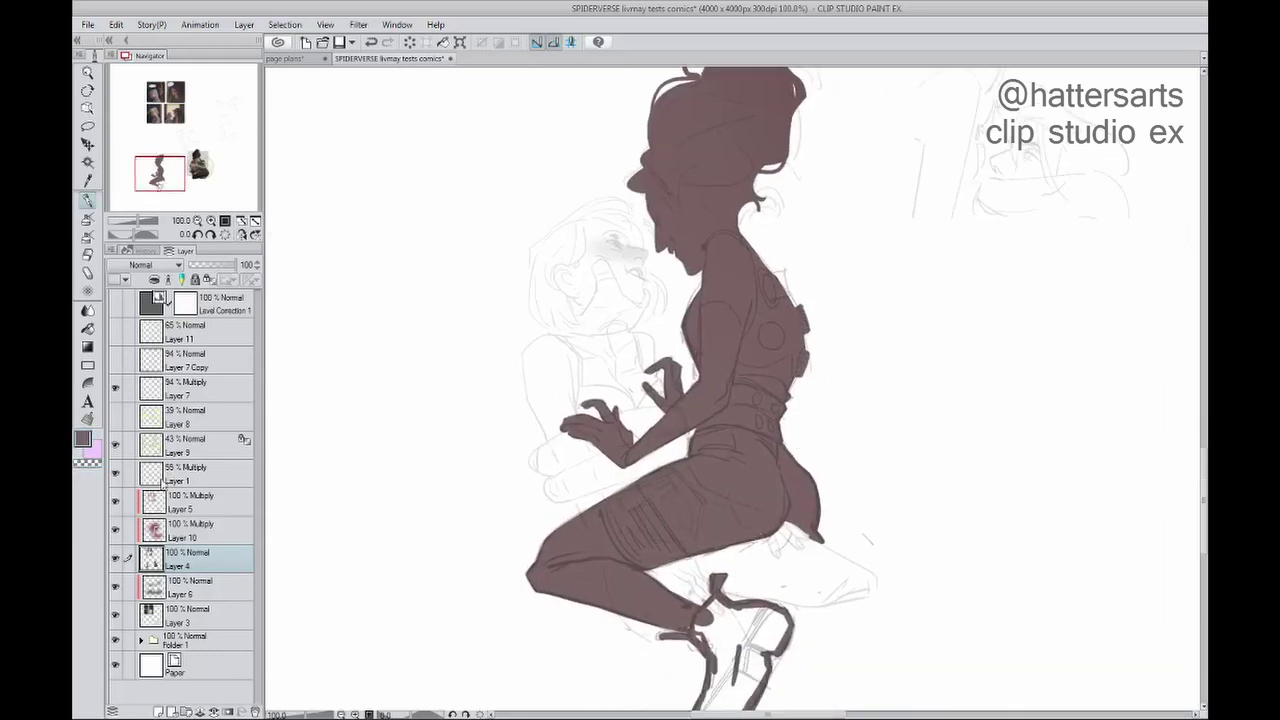
Step: Raise Layer 1 to 100% opacity and block in the second figure's face and neck in green on a new layer beneath Layer 4
key("ctrl+shift+n")
left_click(185, 474)
left_click(185, 587)
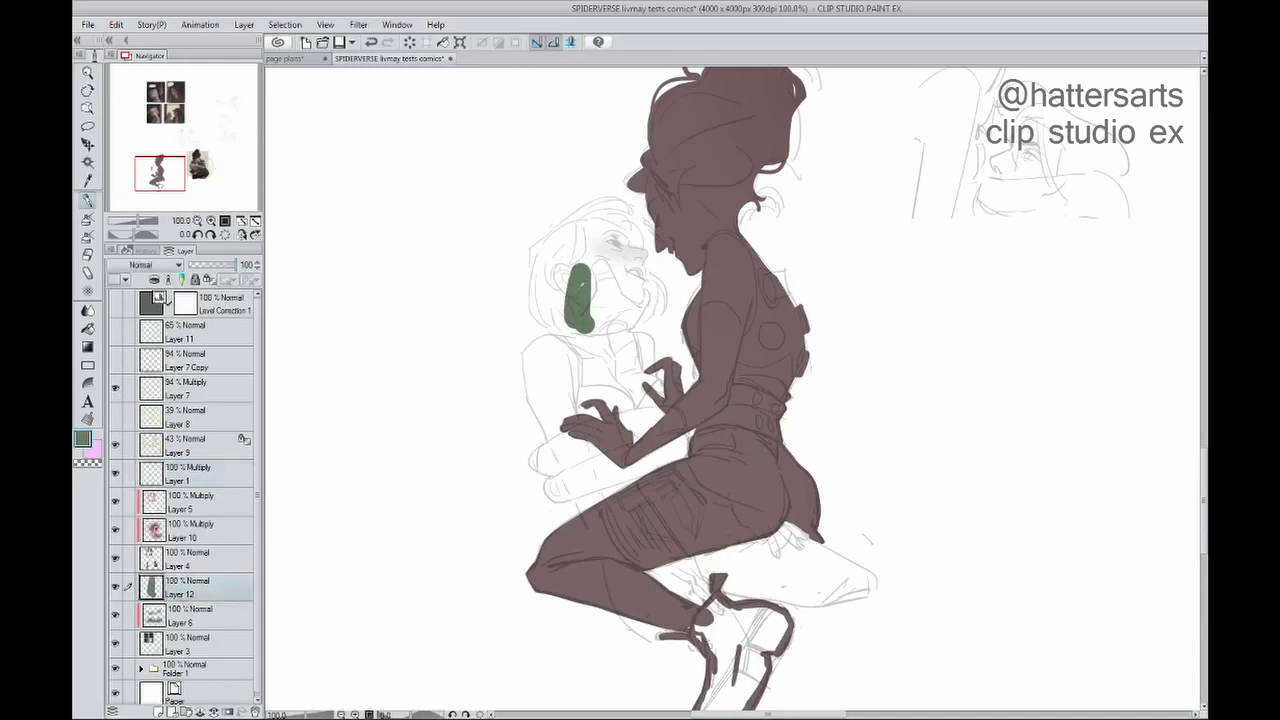
mouse_move(560, 335)
left_mouse_down()
mouse_move(647, 283)
mouse_move(607, 325)
mouse_move(650, 380)
left_mouse_up()
left_click_drag(640, 265, 640, 290)
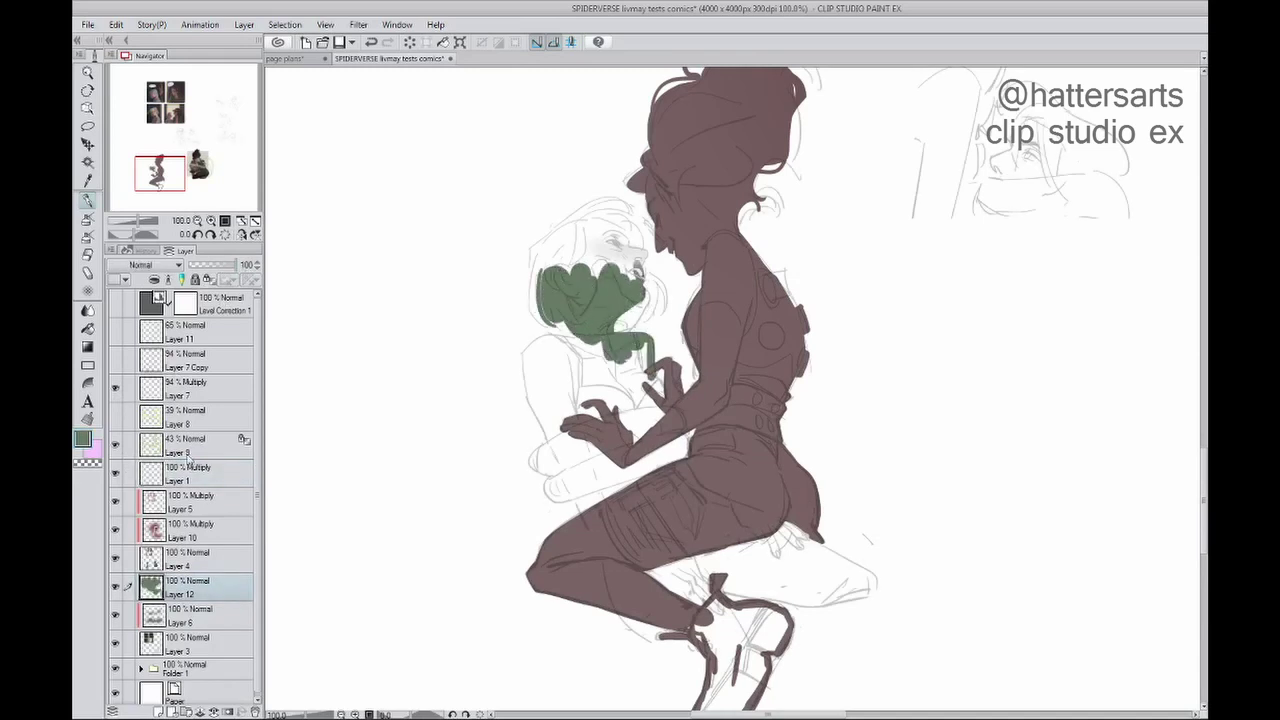
Step: Set Layer 9's blending mode to Multiply and make Layer 12 active again
left_click(185, 445)
left_click(115, 557)
left_click(115, 557)
left_click(185, 587)
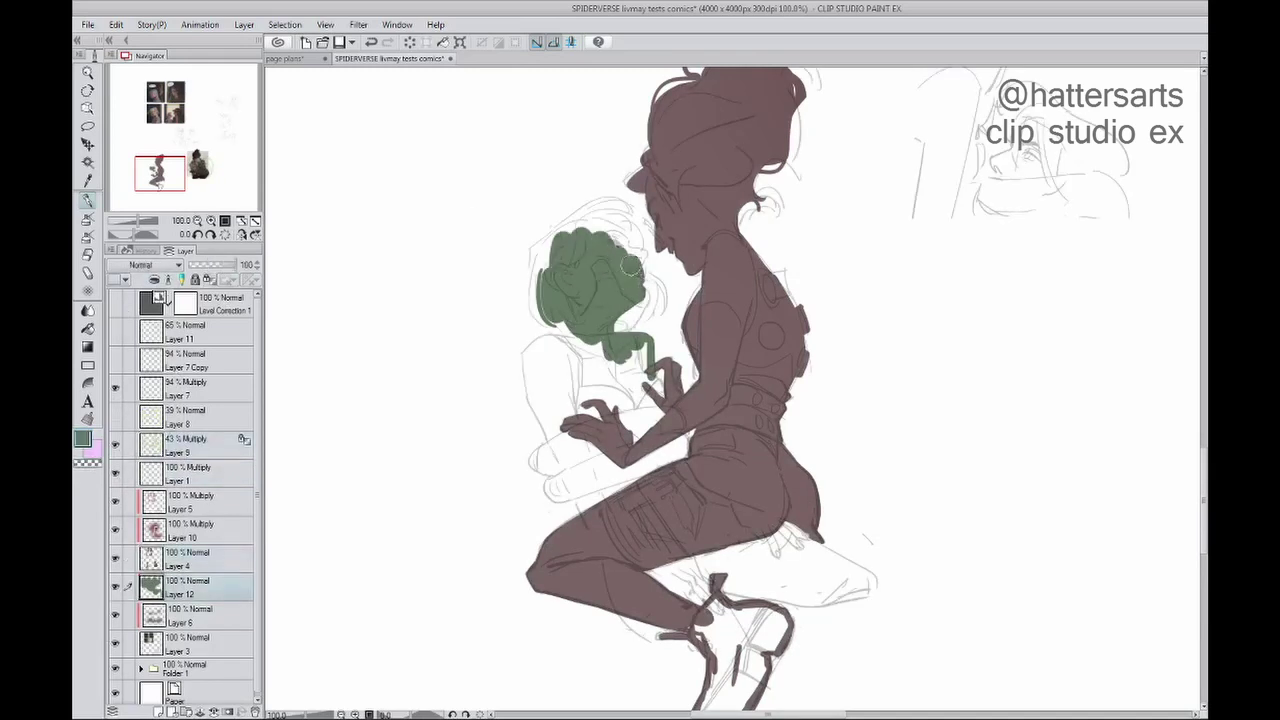
Step: Refine the green face profile on Layer 12 and fill the second figure's neck, torso, arm and upper legs in green
left_click(240, 234)
left_click(814, 282, "alt")
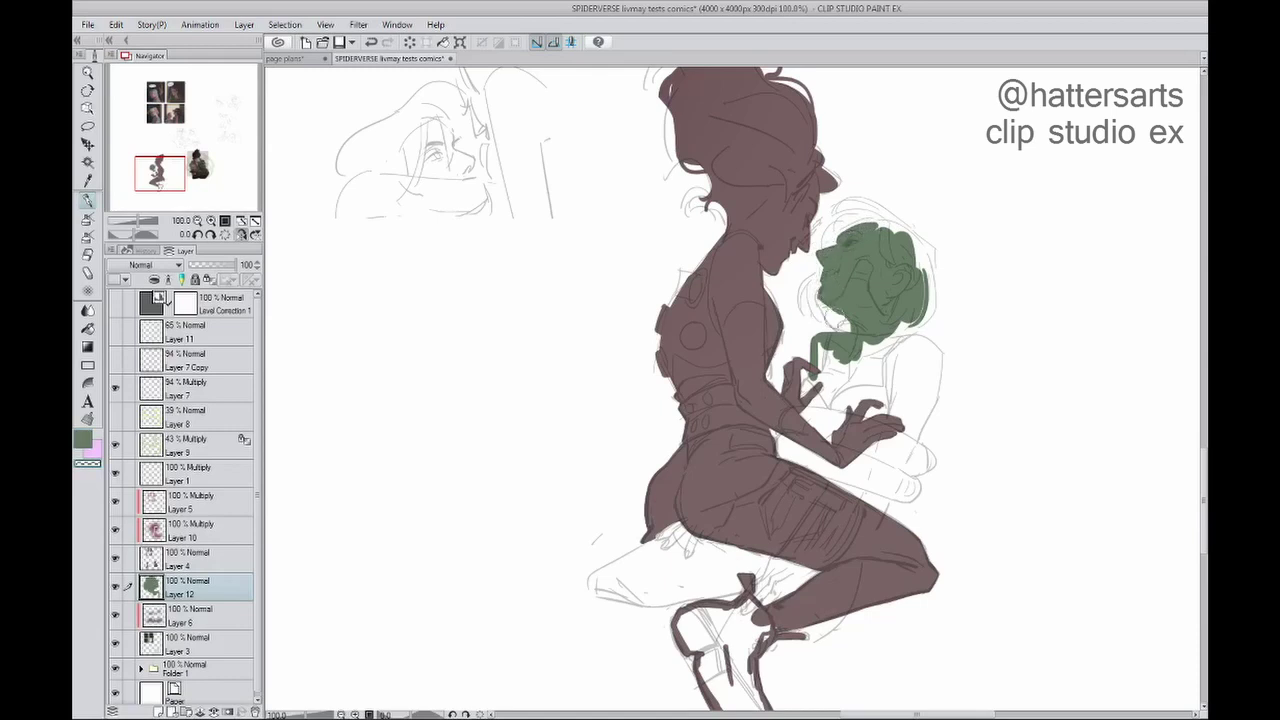
key("h")
mouse_move(540, 340)
left_mouse_down()
mouse_move(530, 410)
mouse_move(590, 500)
mouse_move(649, 377)
mouse_move(640, 470)
mouse_move(745, 560)
mouse_move(700, 640)
mouse_move(770, 620)
mouse_move(780, 535)
left_mouse_up()
Step: Fill the boot in brown on Layer 4, touch up the hand area, and resample the green for Layer 12
key("alt+bracketright")
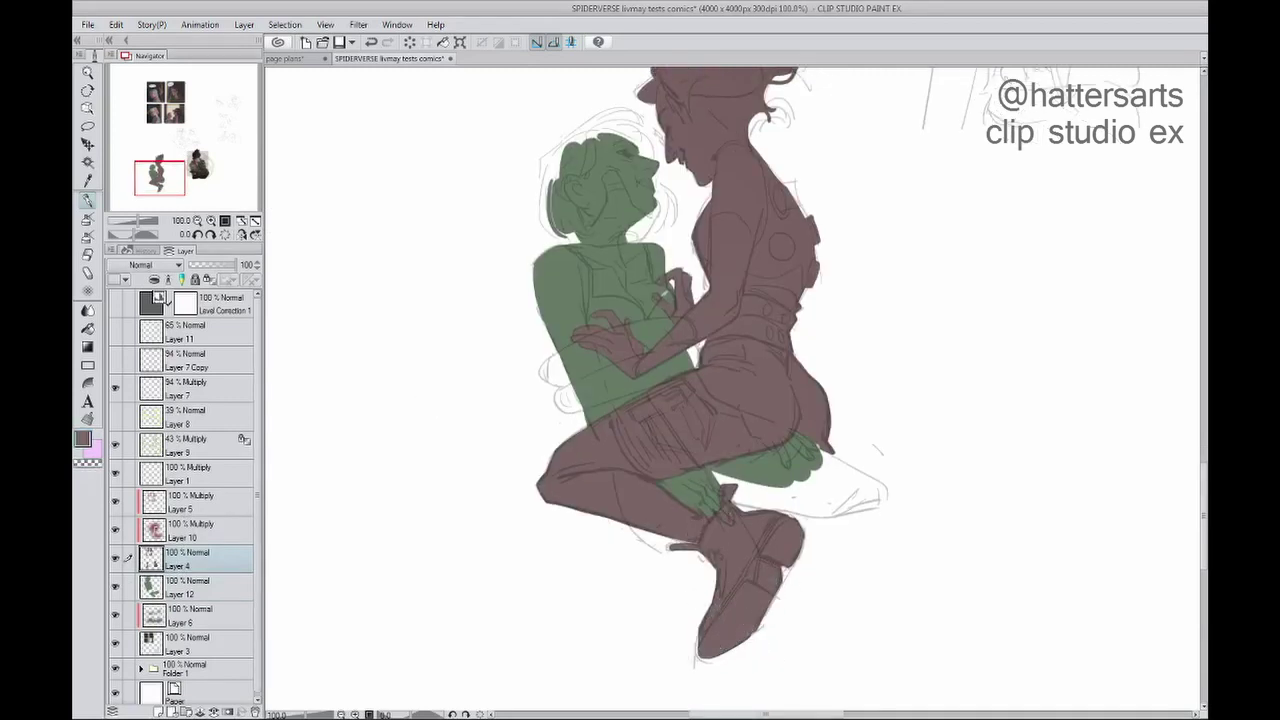
left_click(659, 299, "alt")
key("alt+bracketleft")
left_click(661, 293, "alt")
Step: Shape the second figure's bob haircut in green and block in the folded legs beneath the kneeling figure
key("h")
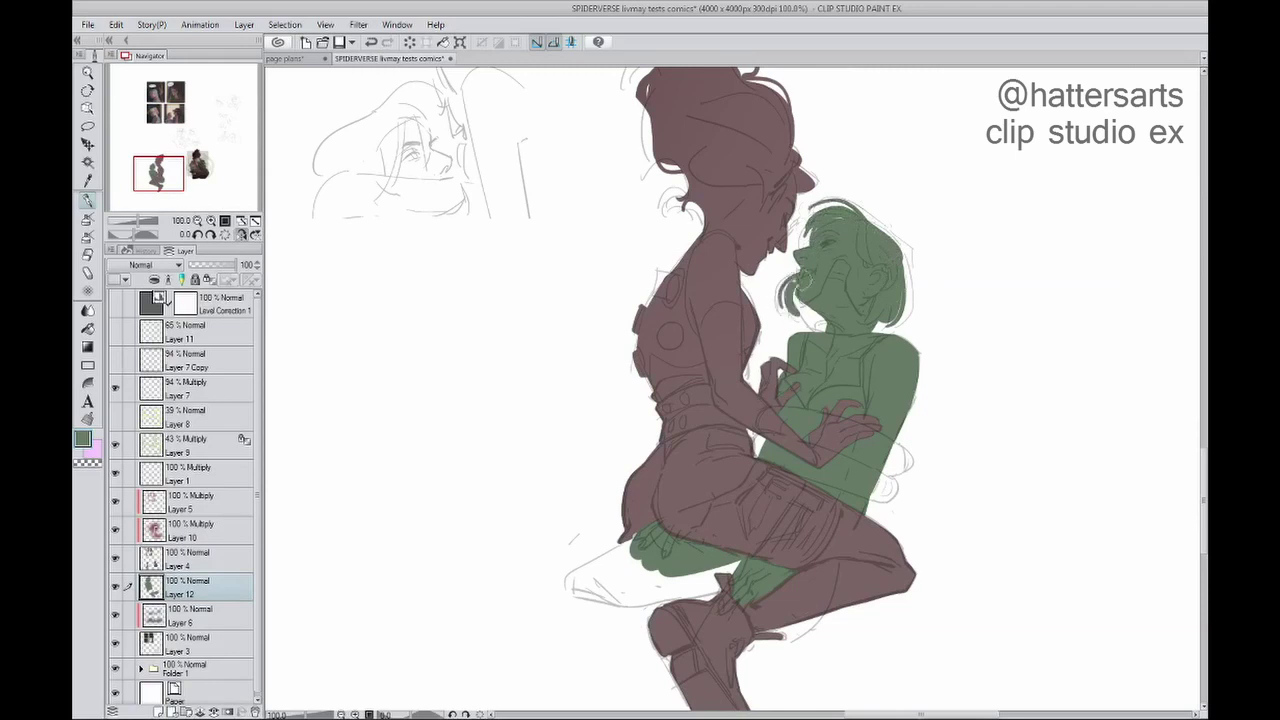
key("h")
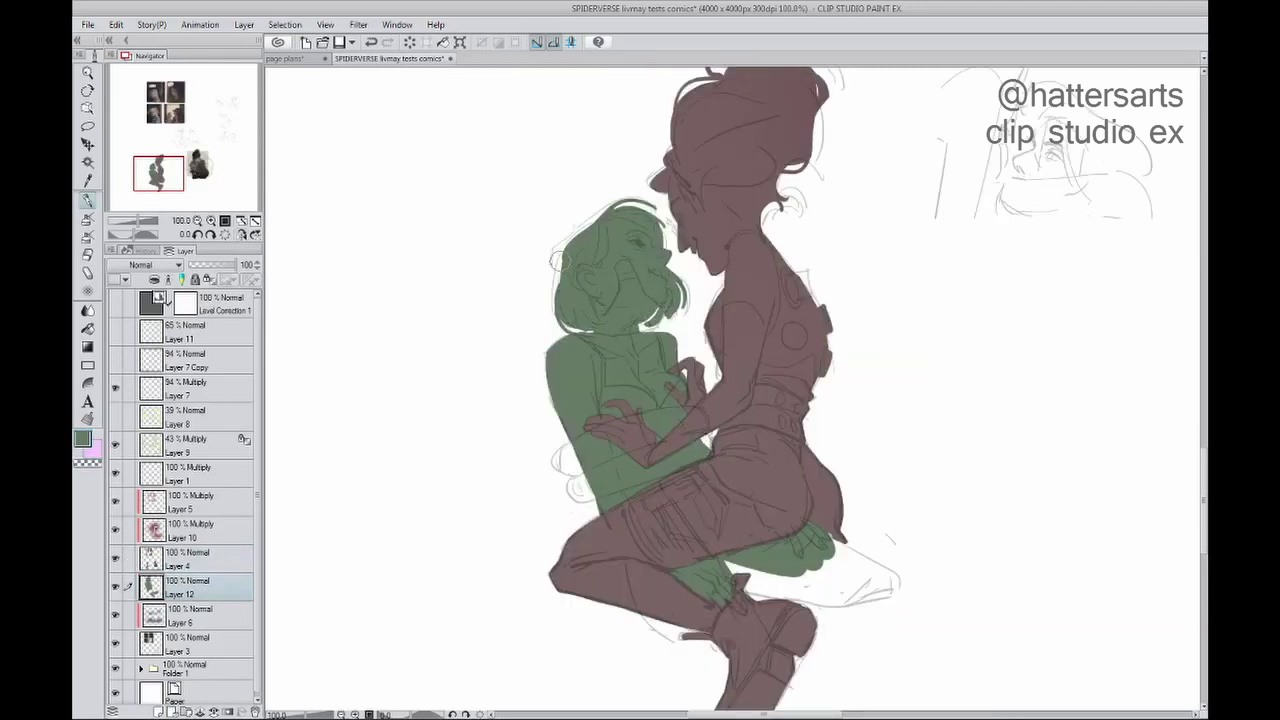
mouse_move(730, 580)
left_mouse_down()
mouse_move(897, 597)
mouse_move(835, 650)
mouse_move(690, 650)
mouse_move(690, 690)
left_mouse_up()
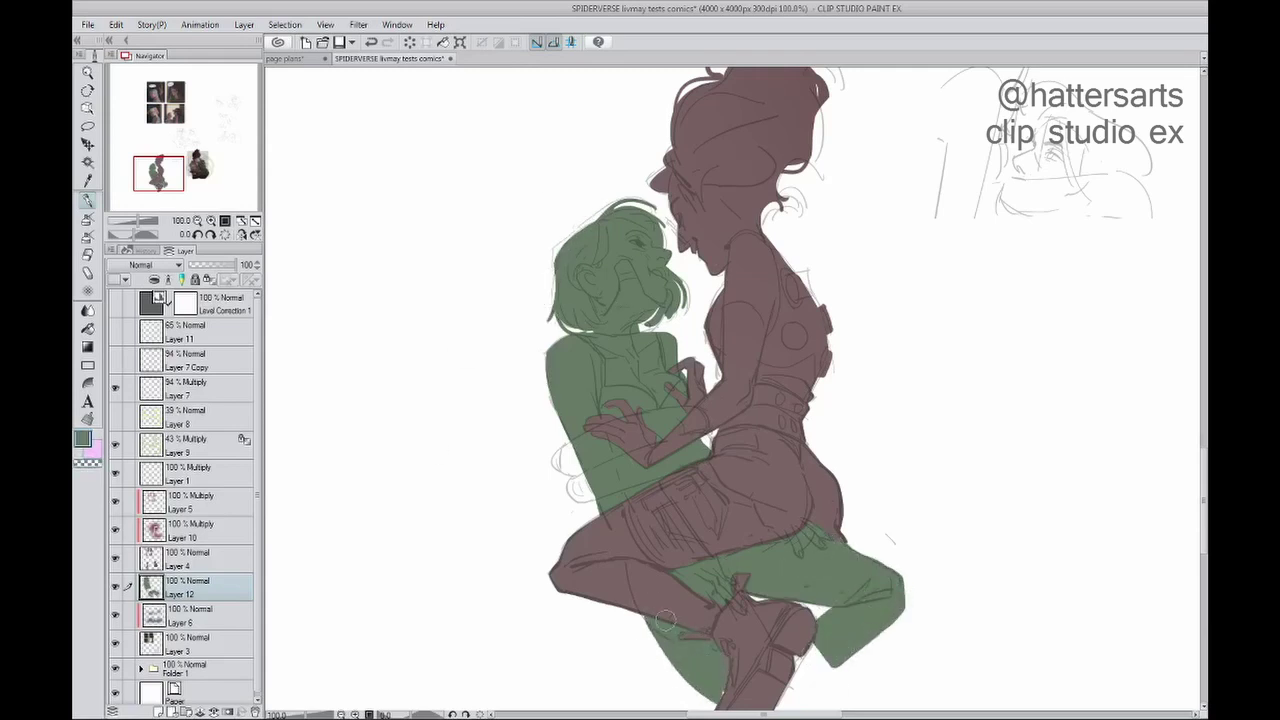
Step: Add a layer mask to Layer 1 and mask out its sketch lines where they overlap the kneeling figure's thigh
scroll(466, 694, "up", 1)
scroll(127, 204, "down", 5)
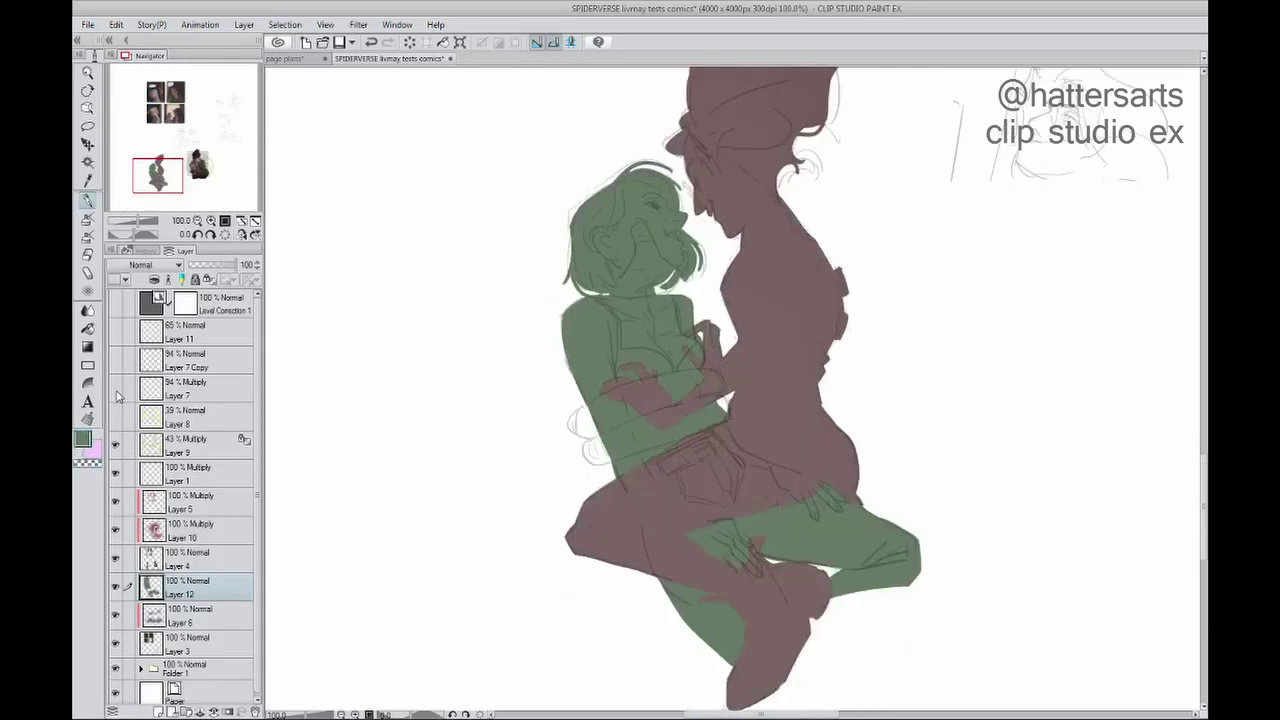
left_click(200, 474)
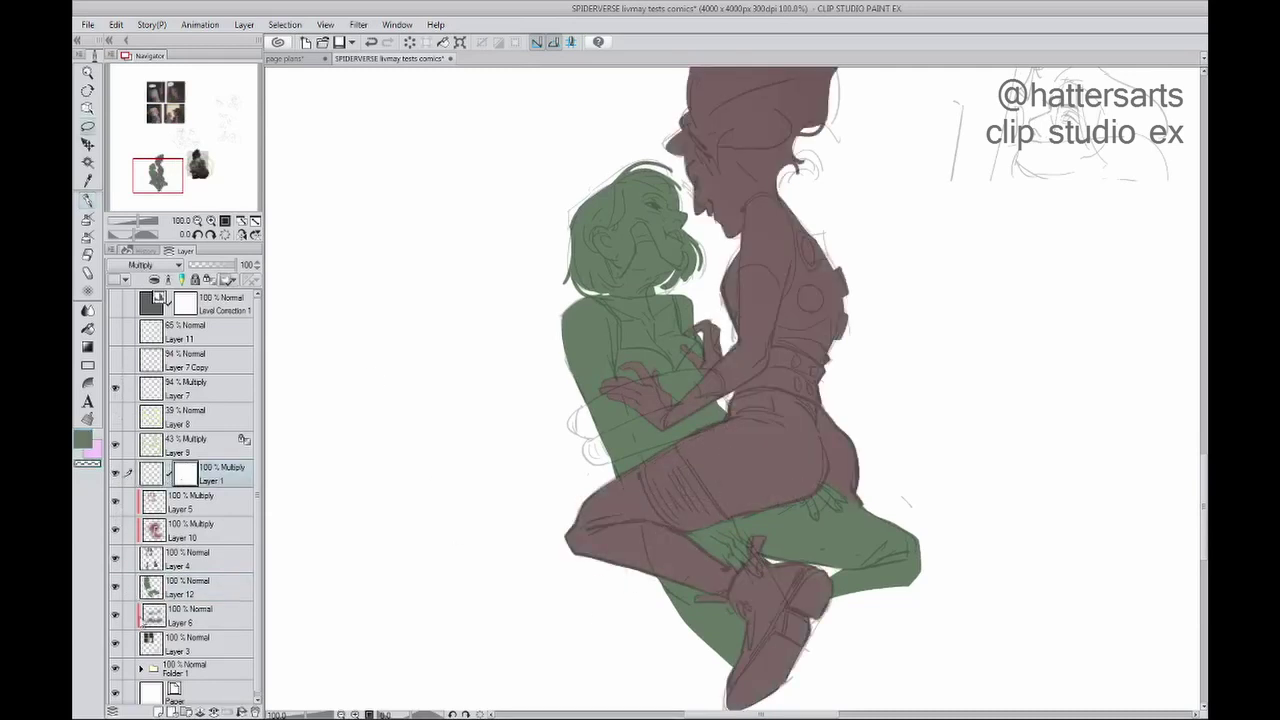
left_click_drag(742, 517, 742, 519)
key("Delete")
key("ctrl+d")
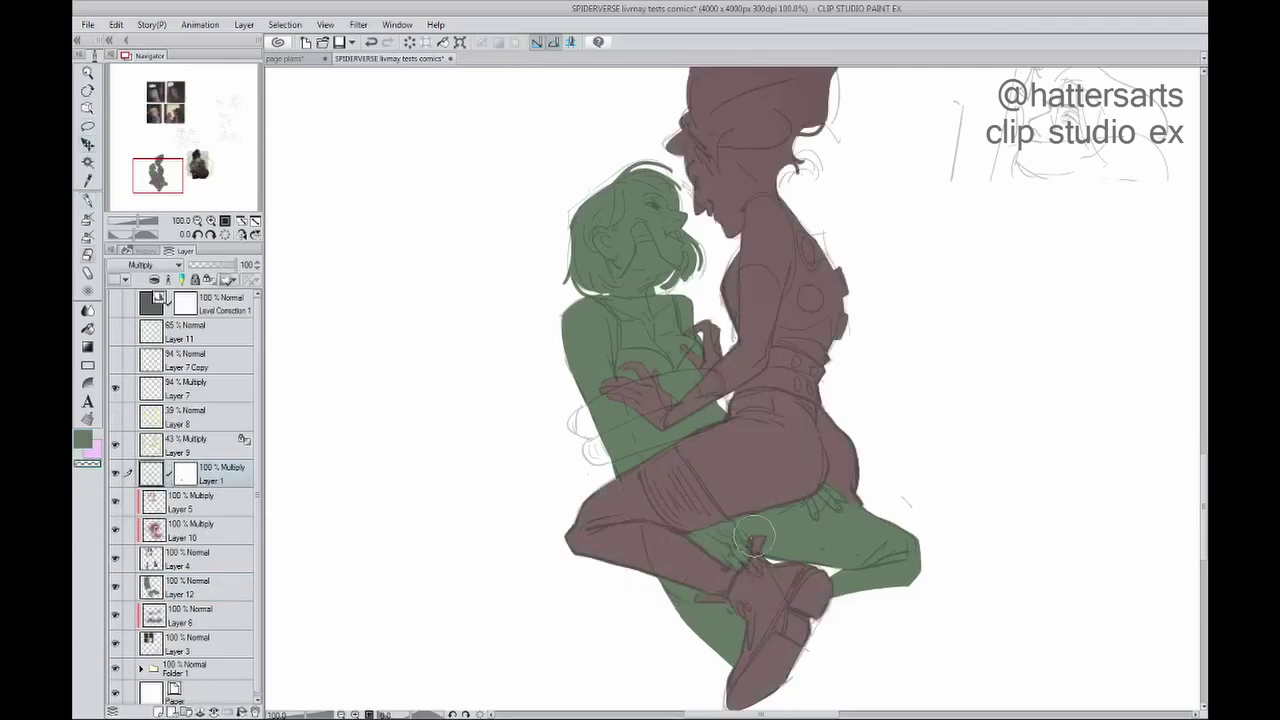
key("e")
key("h")
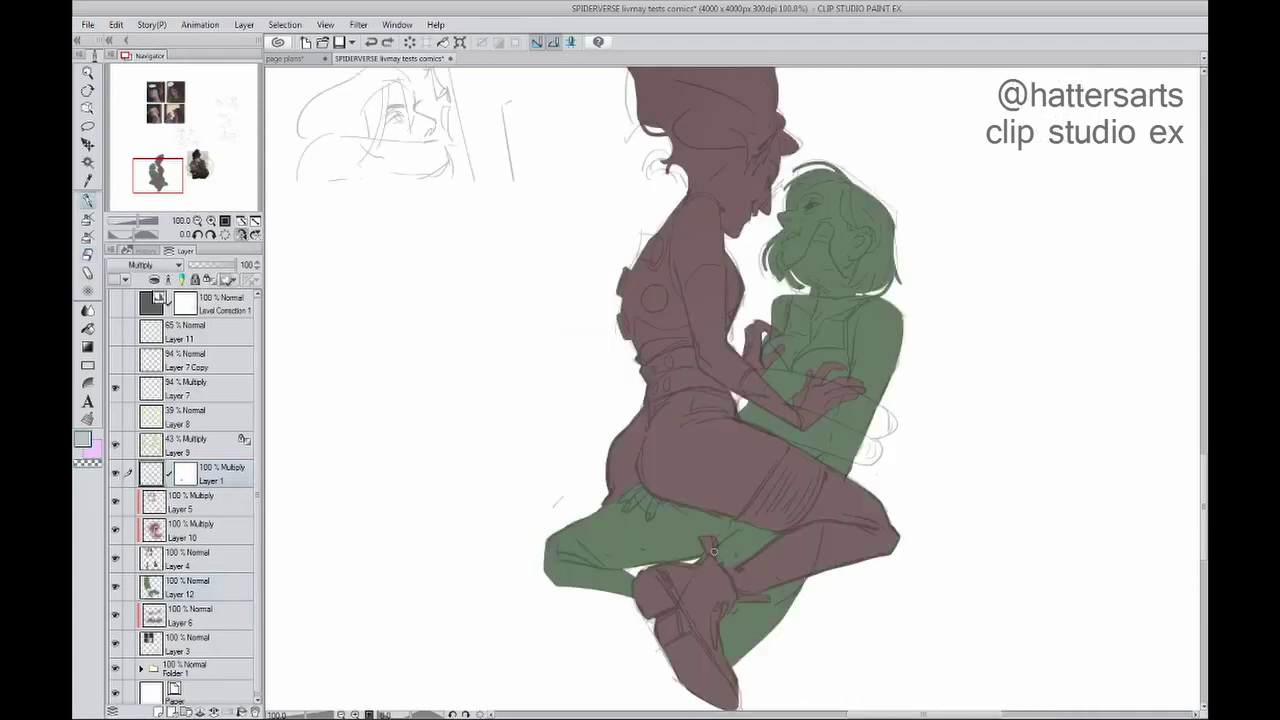
key("h")
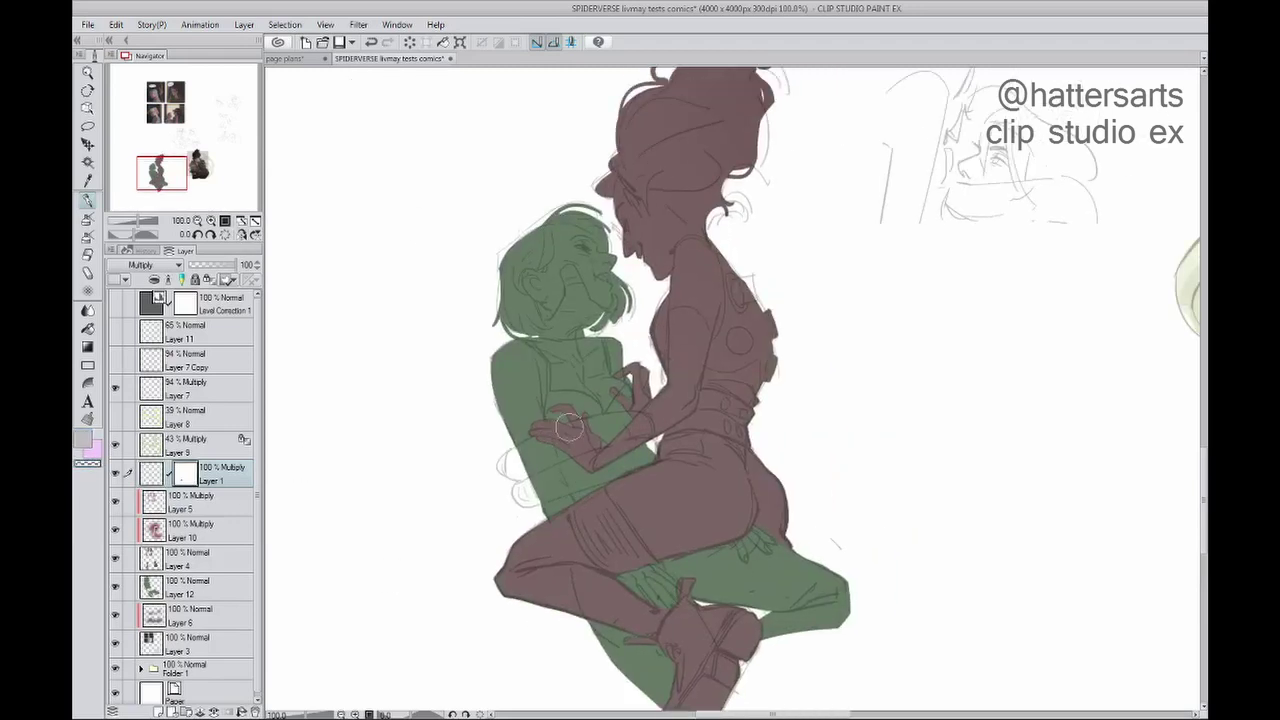
Step: Paint a pale green band around the second figure's waist on Layer 9, cut away behind the brown silhouette
left_click(126, 449)
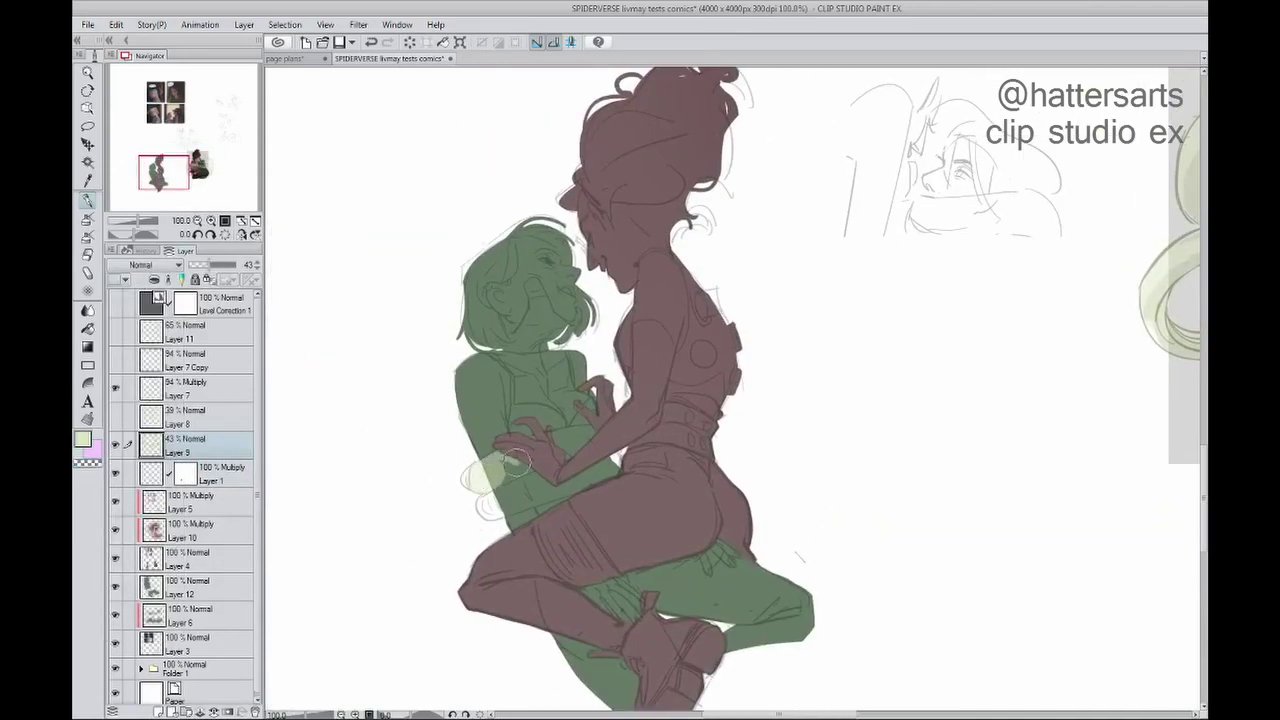
mouse_move(505, 460)
left_mouse_down()
mouse_move(540, 490)
mouse_move(600, 470)
left_mouse_up()
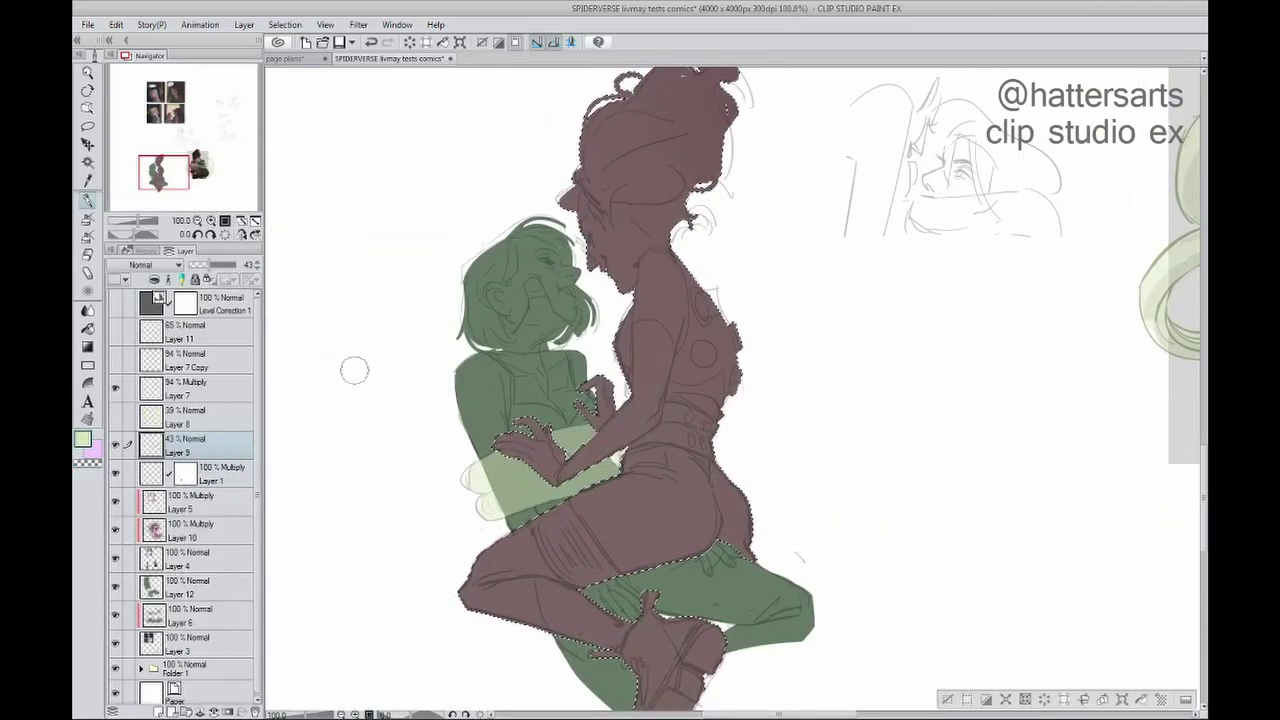
key("ctrl+d")
Step: Paint a large pale green loop from the green figure's chin around both bodies, on a duplicate of Layer 9
left_click_drag(560, 330, 690, 600)
left_click_drag(700, 300, 780, 500)
mouse_move(530, 285)
left_mouse_down()
mouse_move(558, 320)
mouse_move(537, 307)
mouse_move(514, 326)
mouse_move(529, 497)
mouse_move(776, 320)
left_mouse_up()
key("ctrl+j")
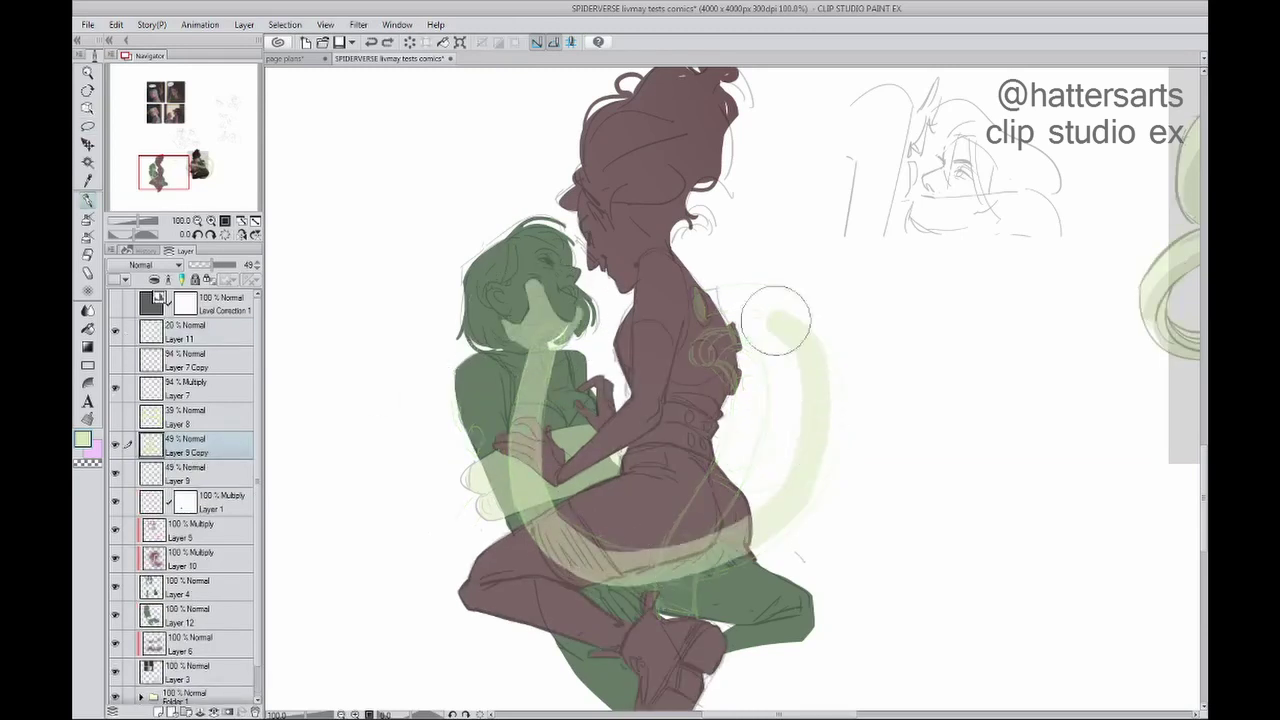
Step: Extend the pale green loop to the brown figure's back on Layer 9 Copy and trim it where it overlaps her silhouette
key("h")
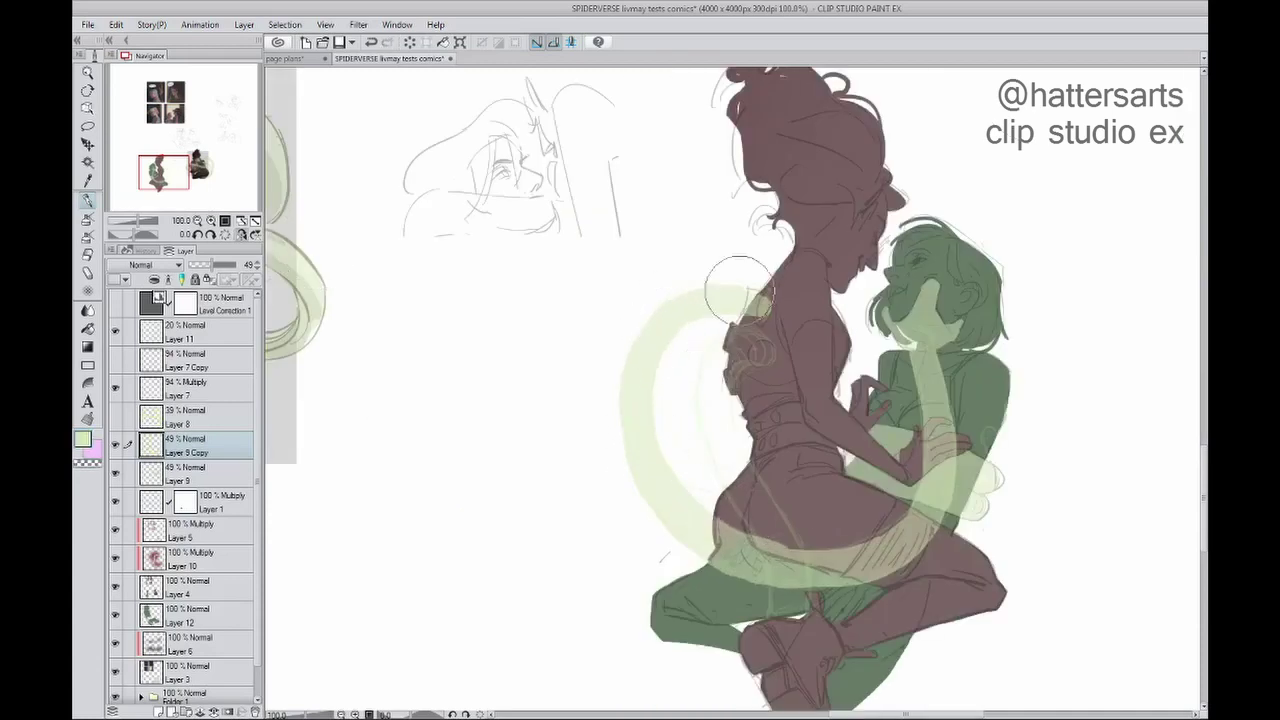
key("h")
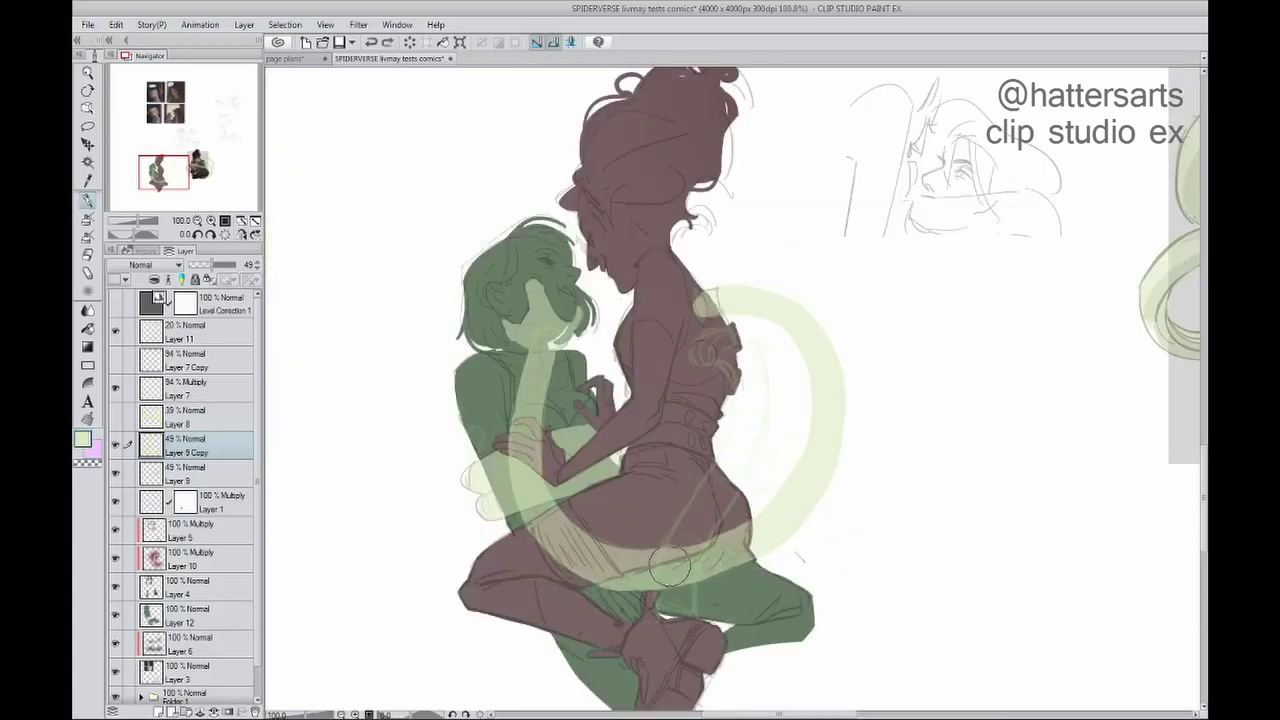
key("h")
key("h")
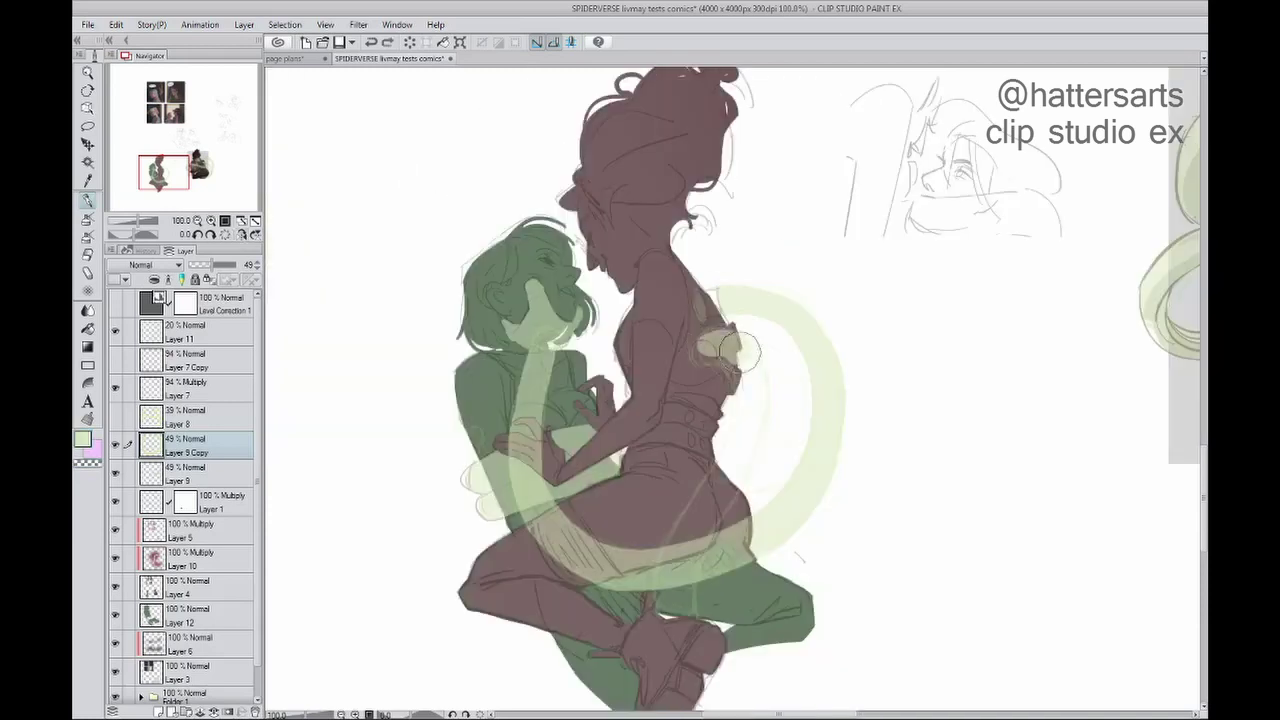
Step: Paint a second pale green coil on Layer 9 from the brown figure's back, curling inside the large loop and down beneath her thigh
key("alt+bracketleft")
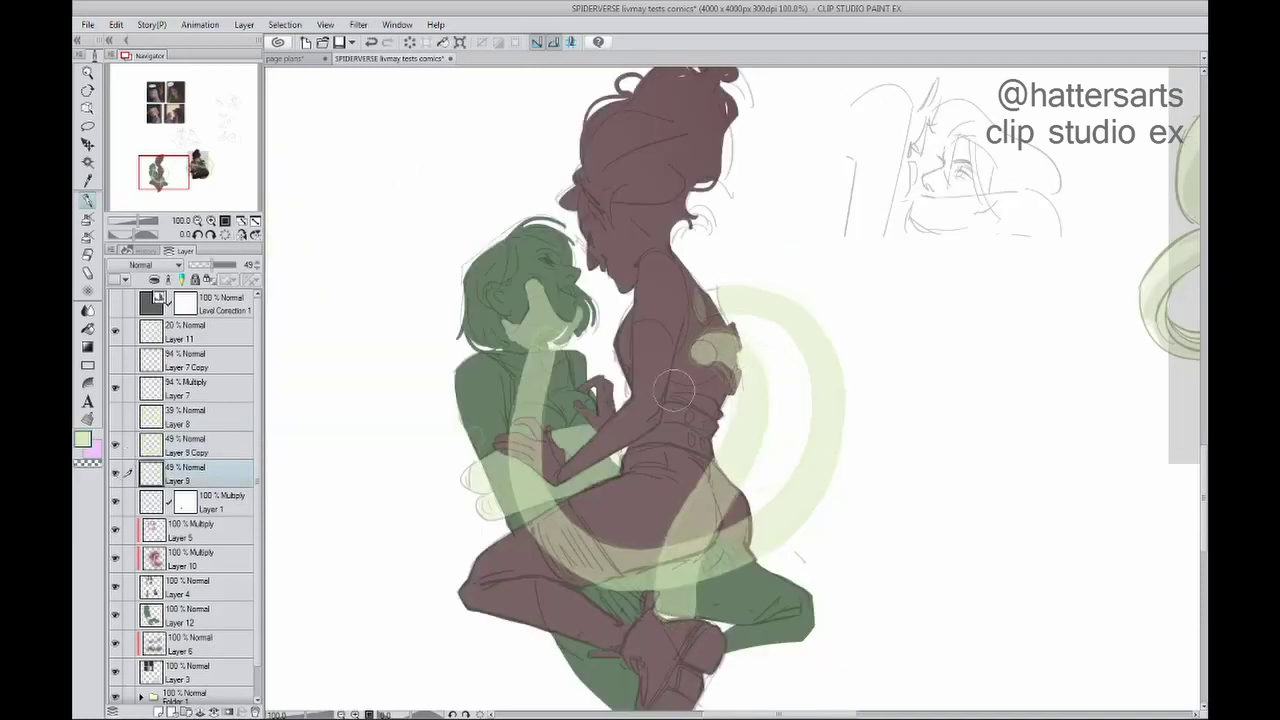
key("alt+bracketright")
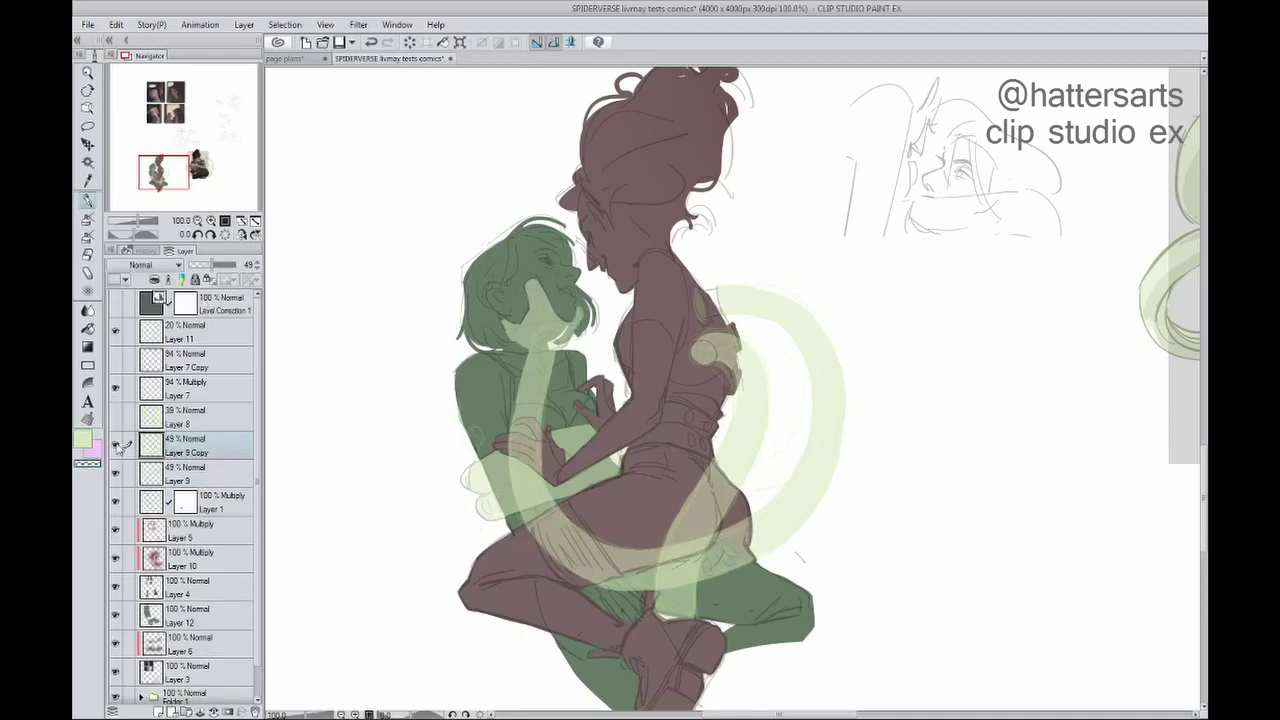
left_click(182, 474)
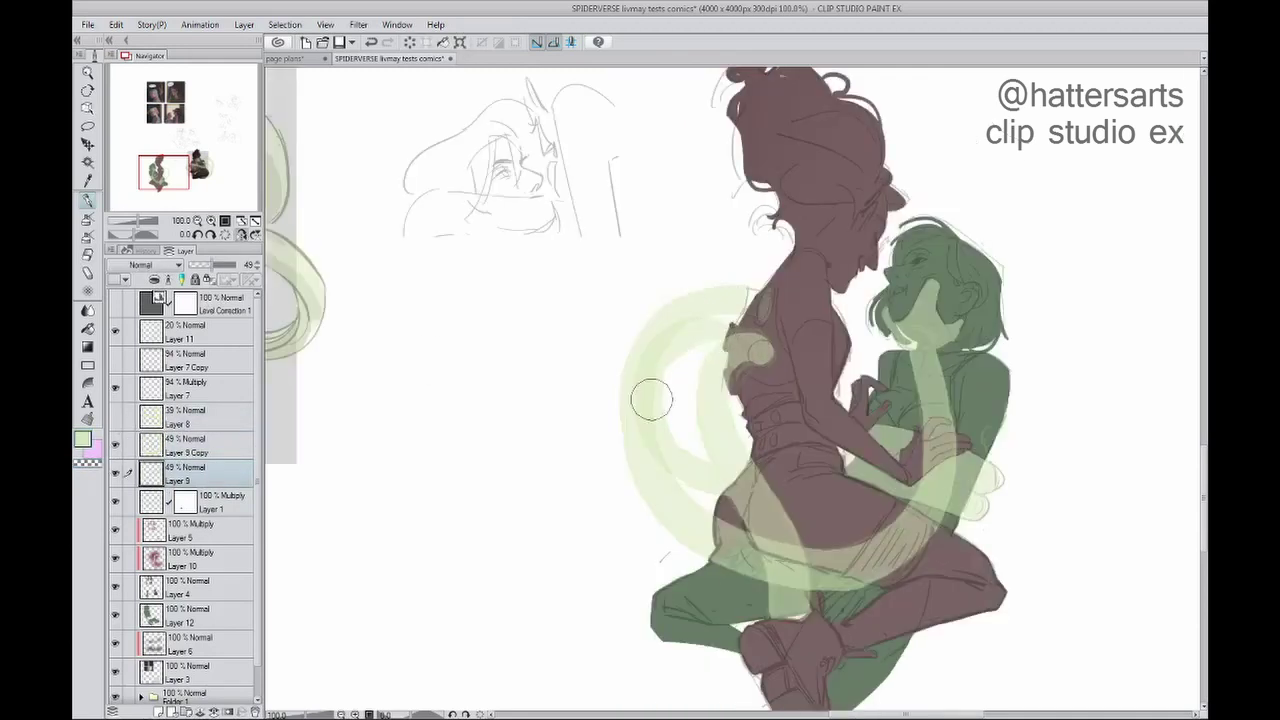
key("h")
key("h")
Step: Refine the crossing inner coils on Layer 9 Copy and clear the pale green overlap from the brown figure's hip
left_click(186, 445)
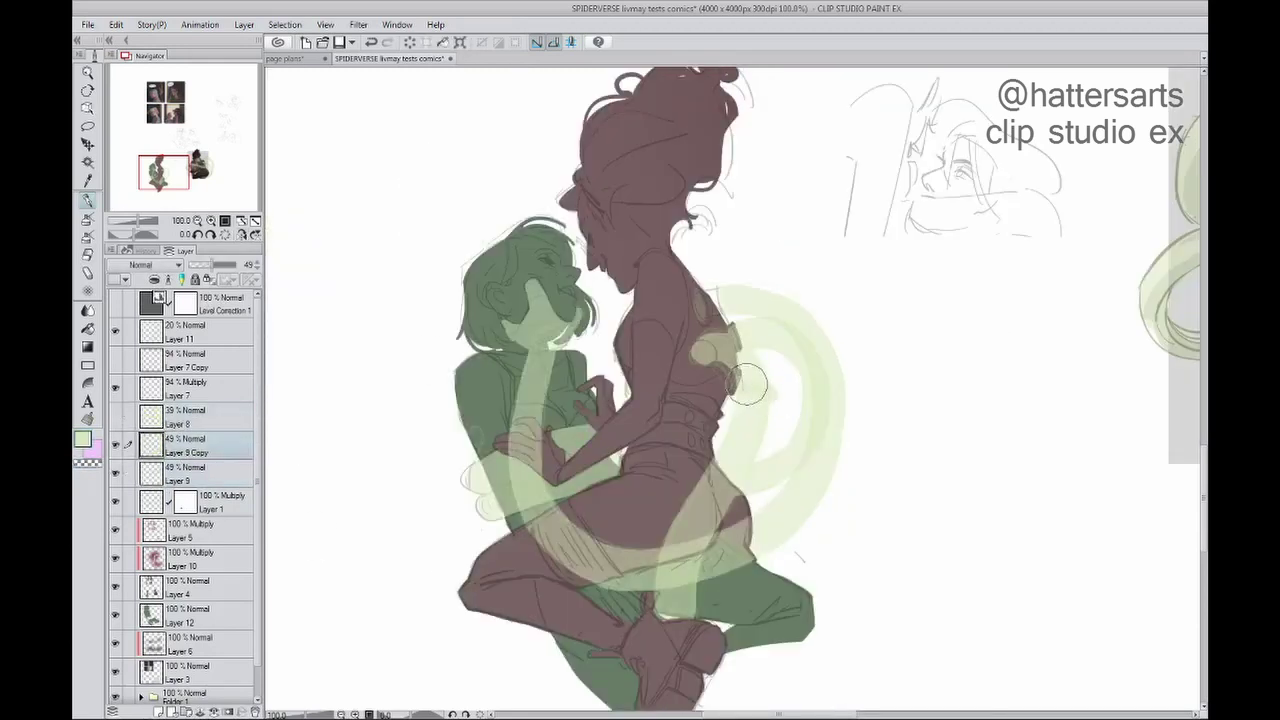
key("h")
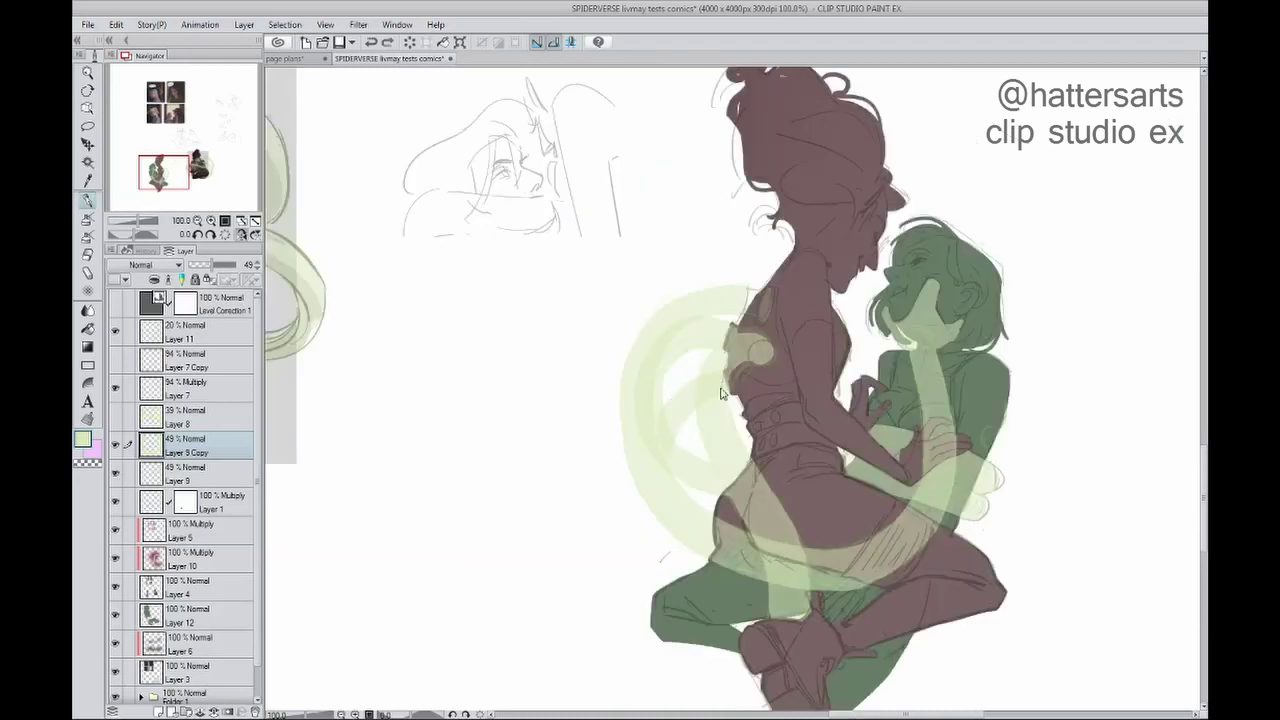
key("h")
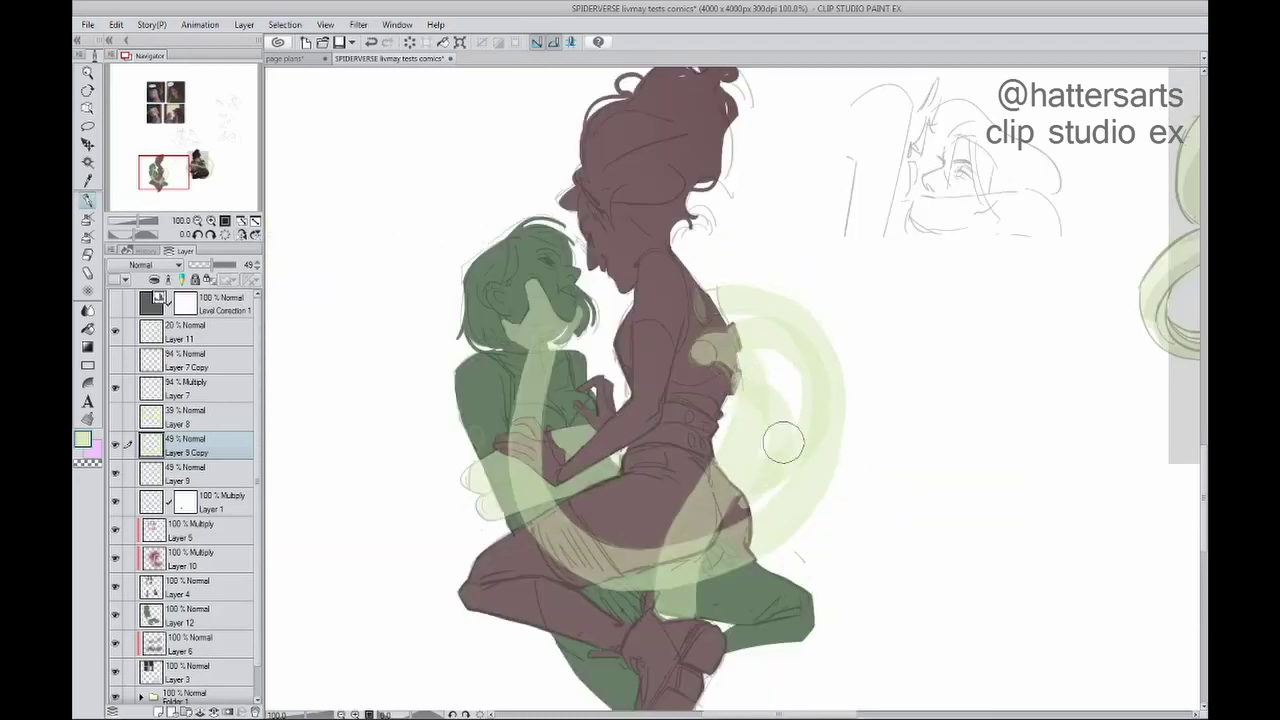
key("h")
key("h")
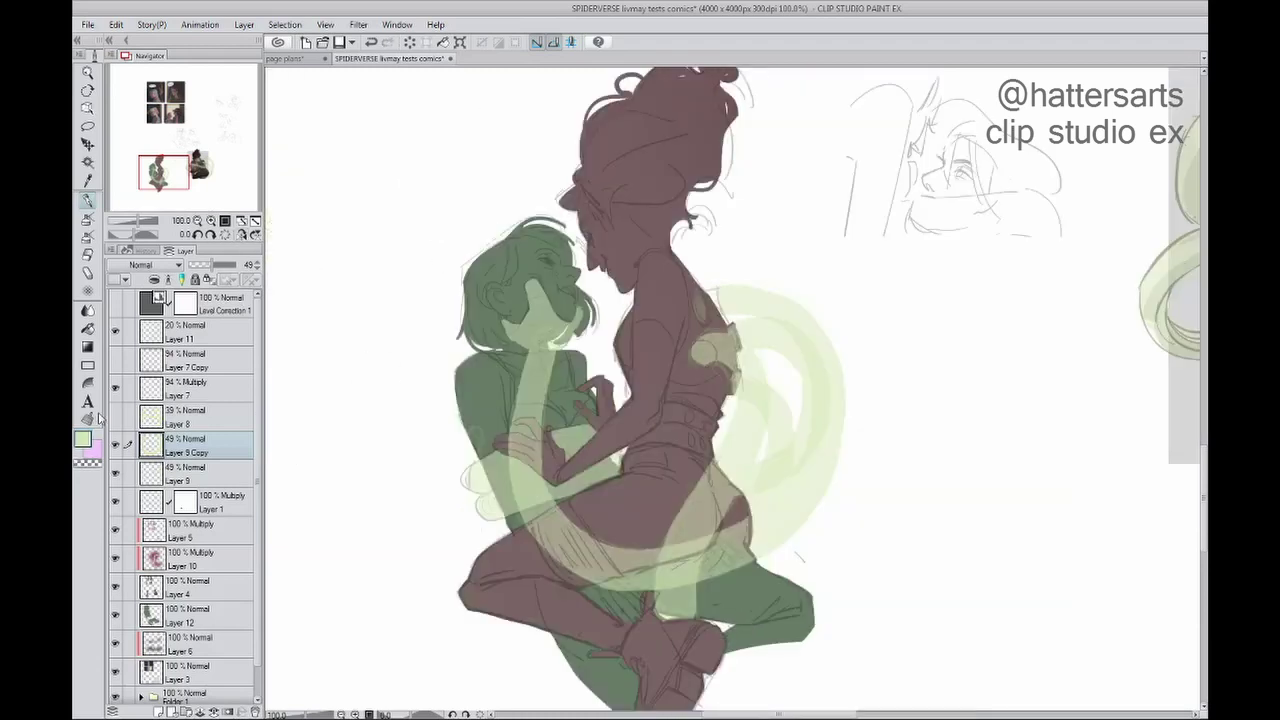
Step: Add a new layer above Layer 9 at 45% opacity and paint a third pale green coil from the brown figure's back over the green thigh
left_click_drag(470, 449, 510, 437)
key("alt+bracketleft")
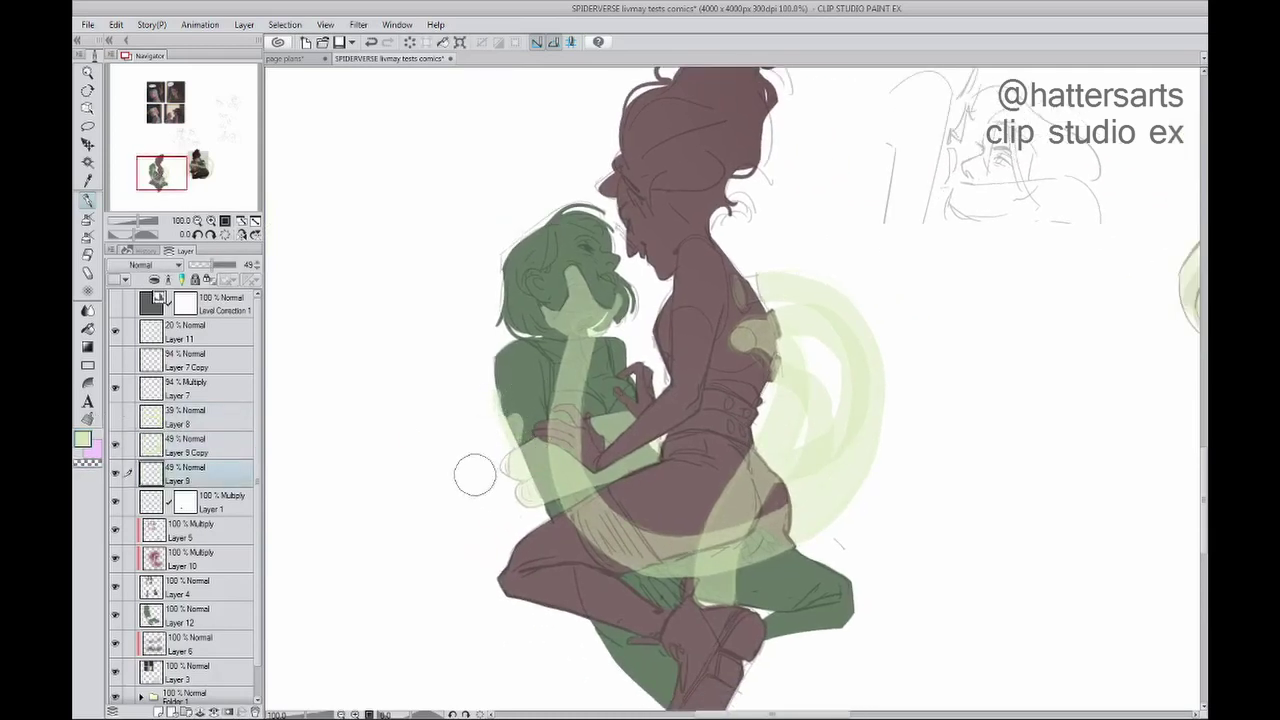
key("alt+bracketright")
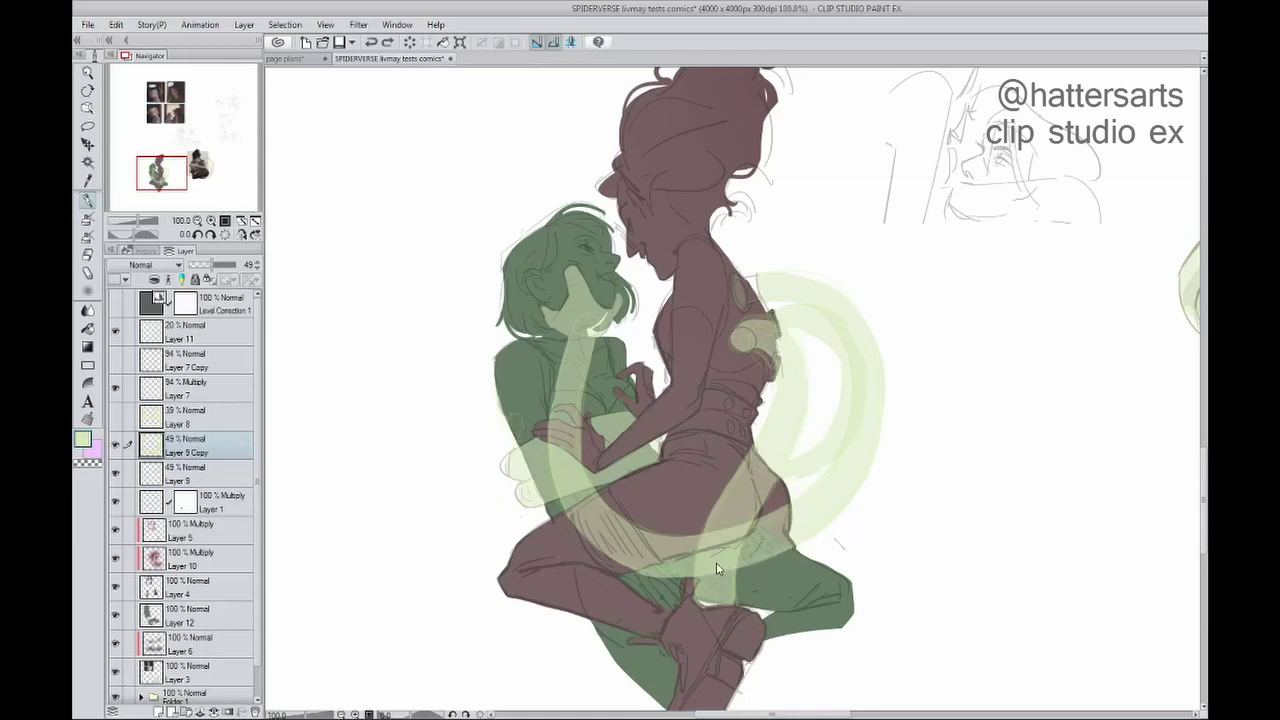
key("alt+bracketleft")
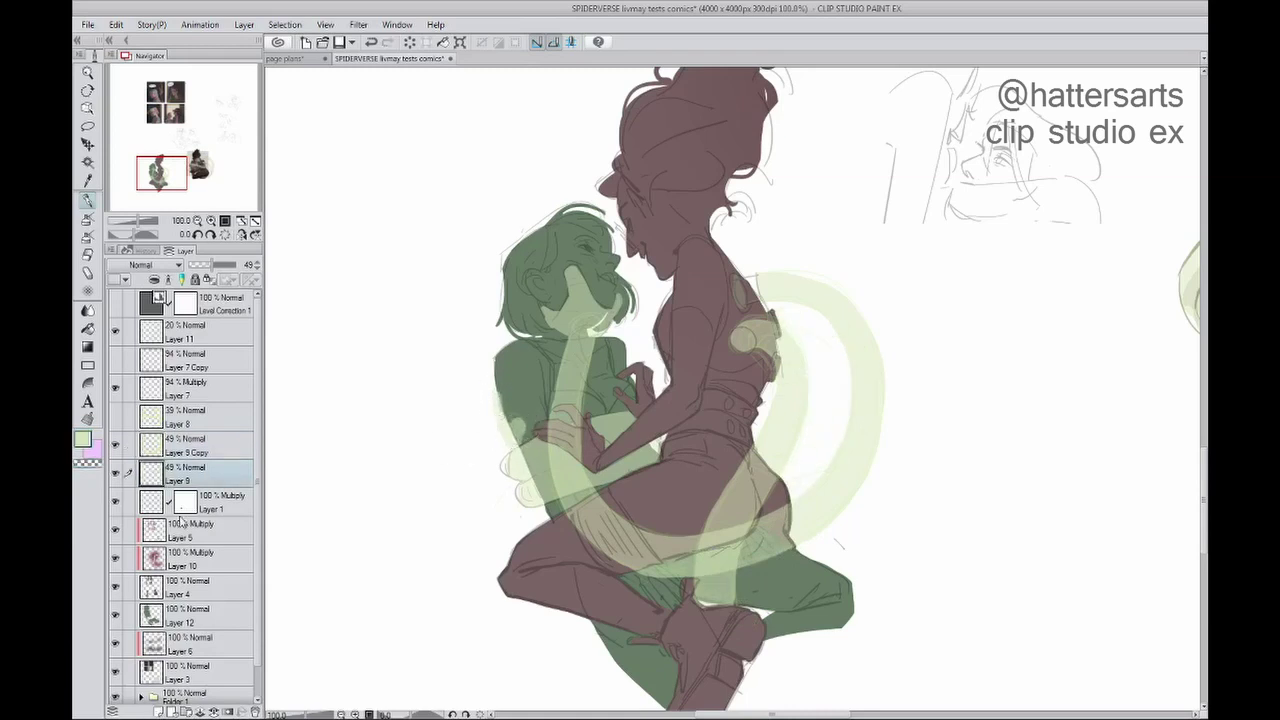
key("ctrl+shift+n")
left_click(210, 265)
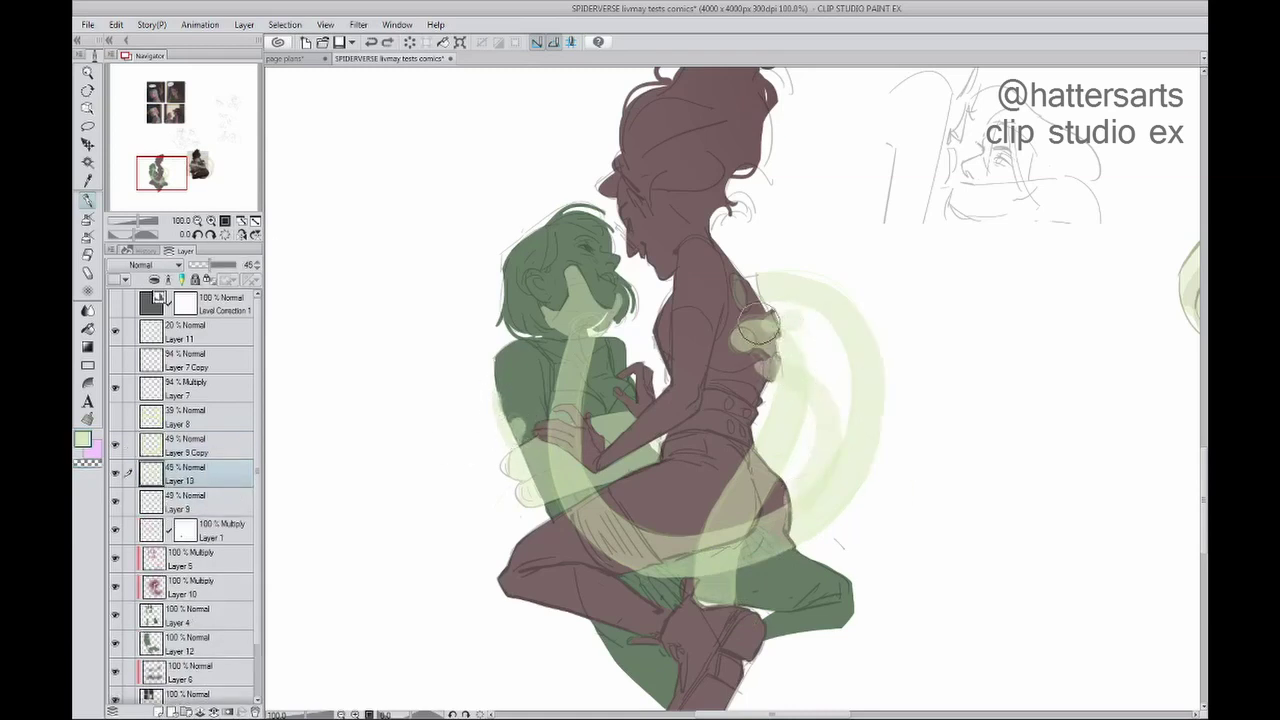
mouse_move(762, 305)
left_mouse_down()
mouse_move(865, 537)
mouse_move(815, 570)
left_mouse_up()
key("ctrl+z")
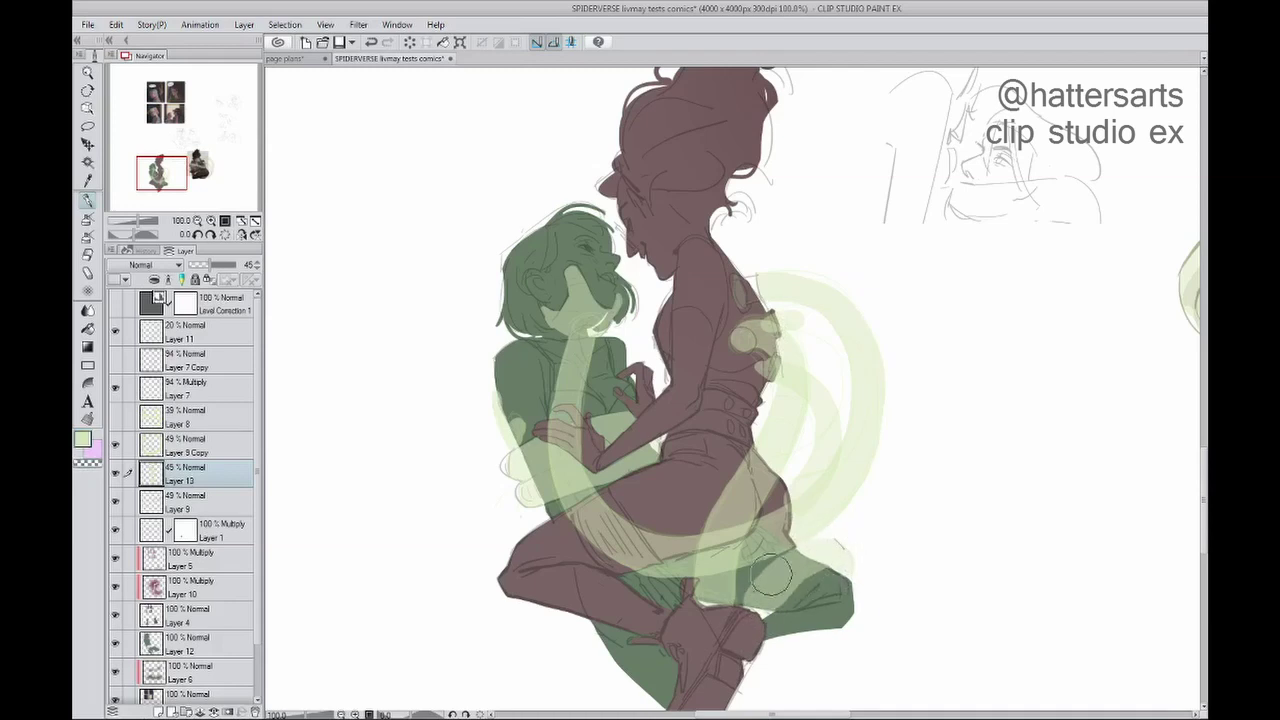
left_click_drag(812, 322, 866, 540)
key("ctrl+z")
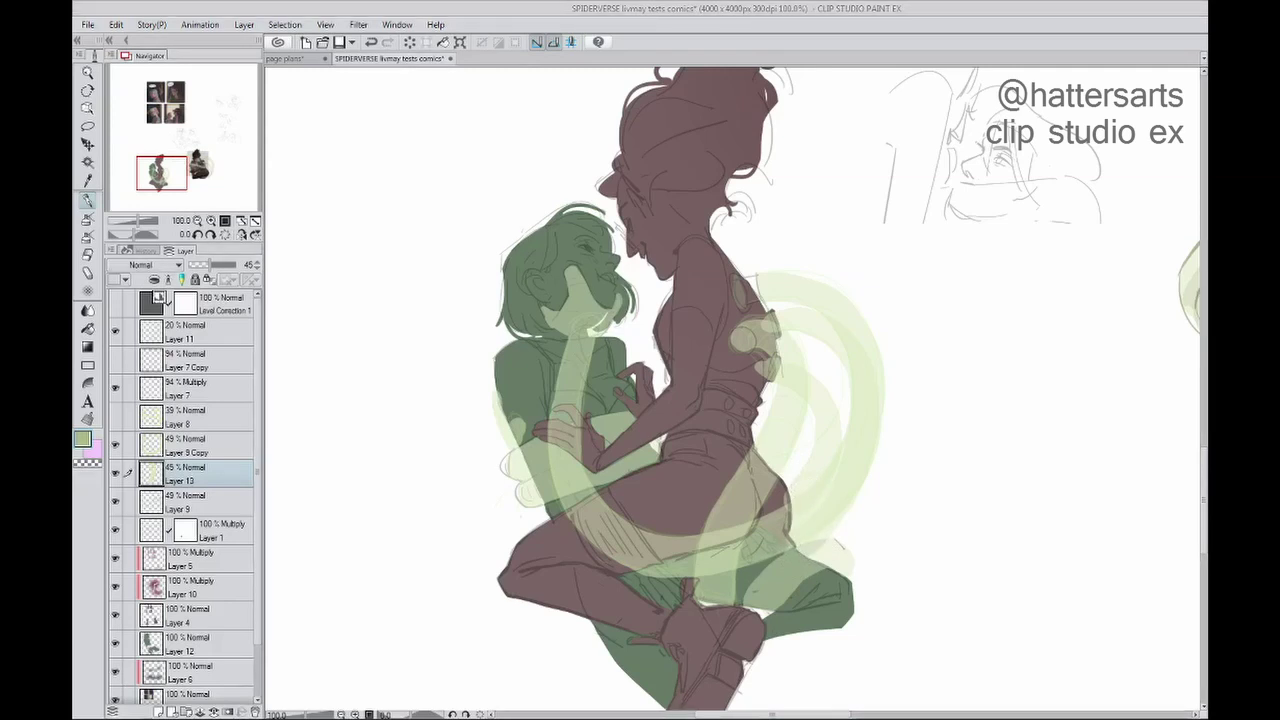
Step: Hide Layer 7 and outline the pale green coil over the green figure's knee on Layer 1
left_click(594, 268, "ctrl+shift")
left_click(115, 388)
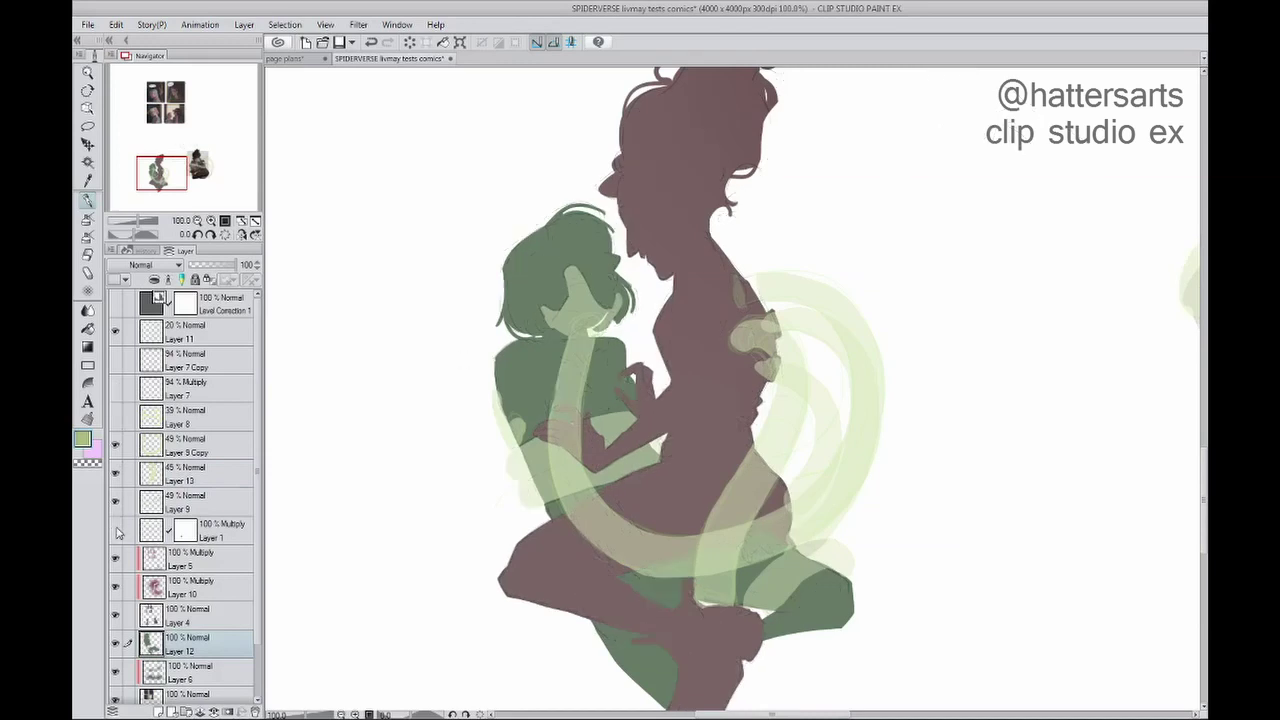
left_click(762, 570, "ctrl+shift")
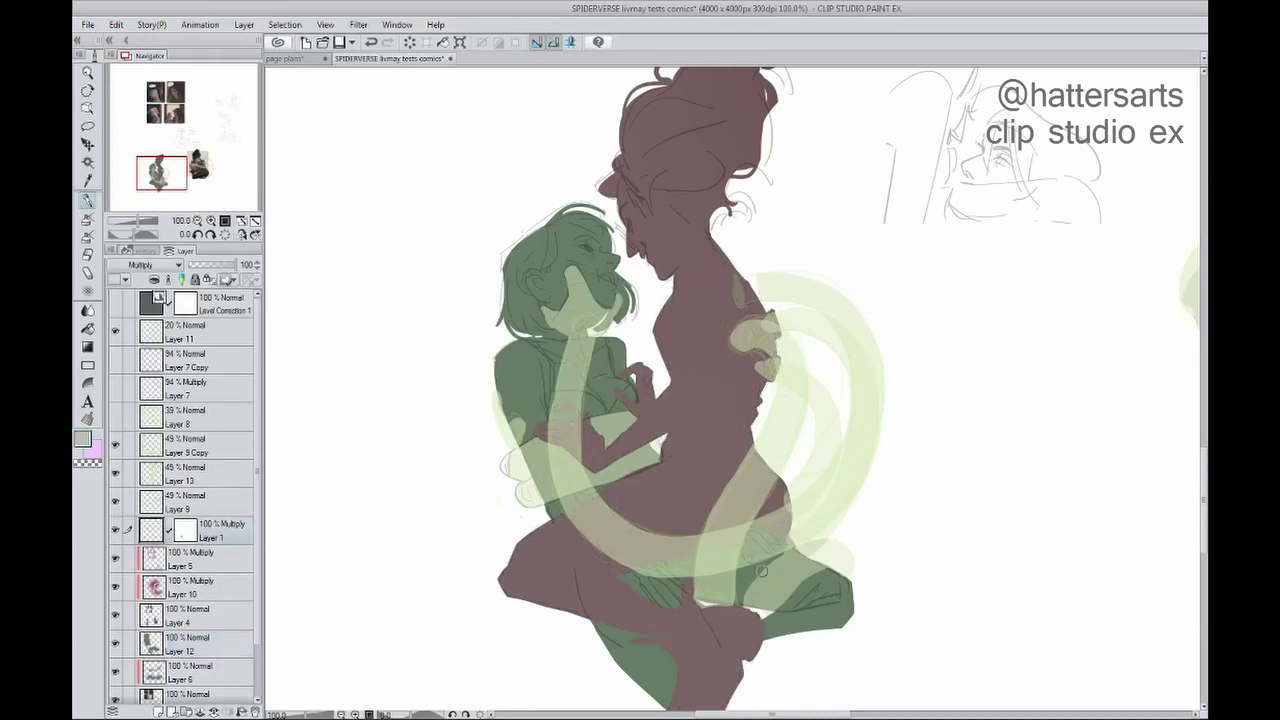
left_click(850, 569, "alt")
Step: Hide Layer 11 and the three pale green coil layers, and show Layer 7 again
left_click(116, 333)
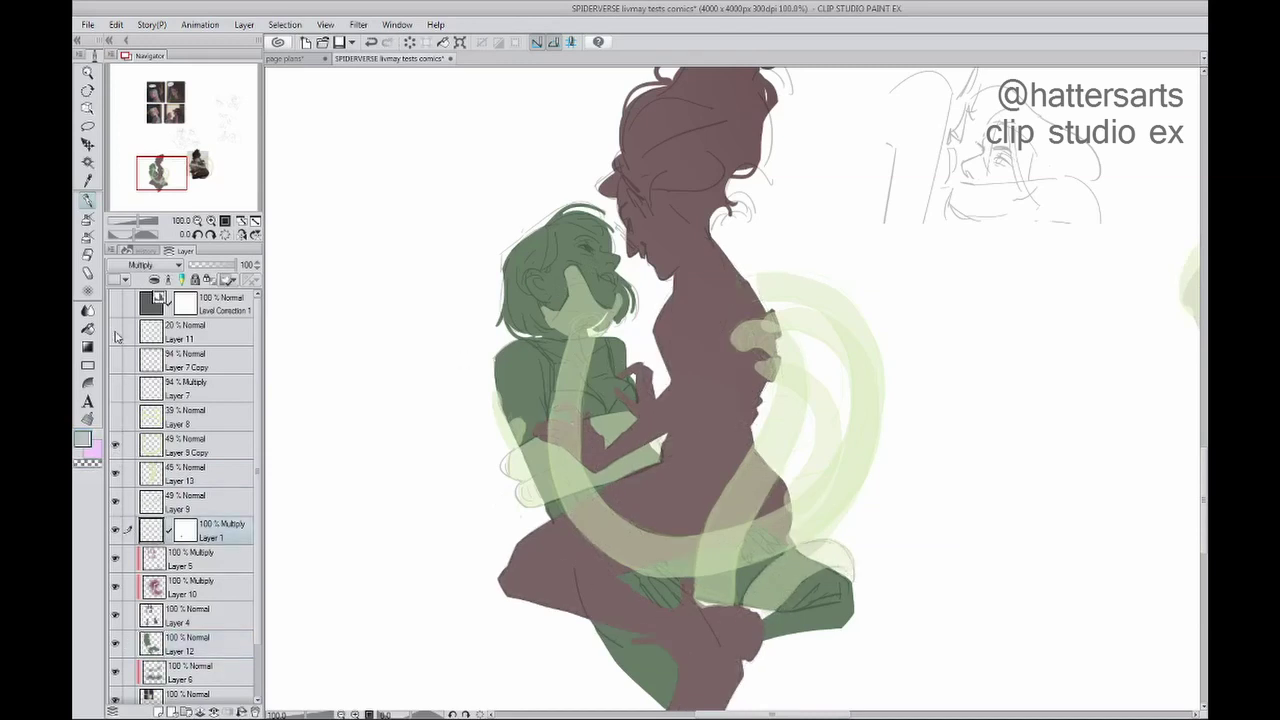
left_click(115, 388)
left_click_drag(115, 444, 115, 500)
Step: Lock transparent pixels on Layer 12 and recolour the green figure's face and upper body in beige skin tone and her bob in grey
scroll(190, 550, "down", 1)
left_click(200, 584)
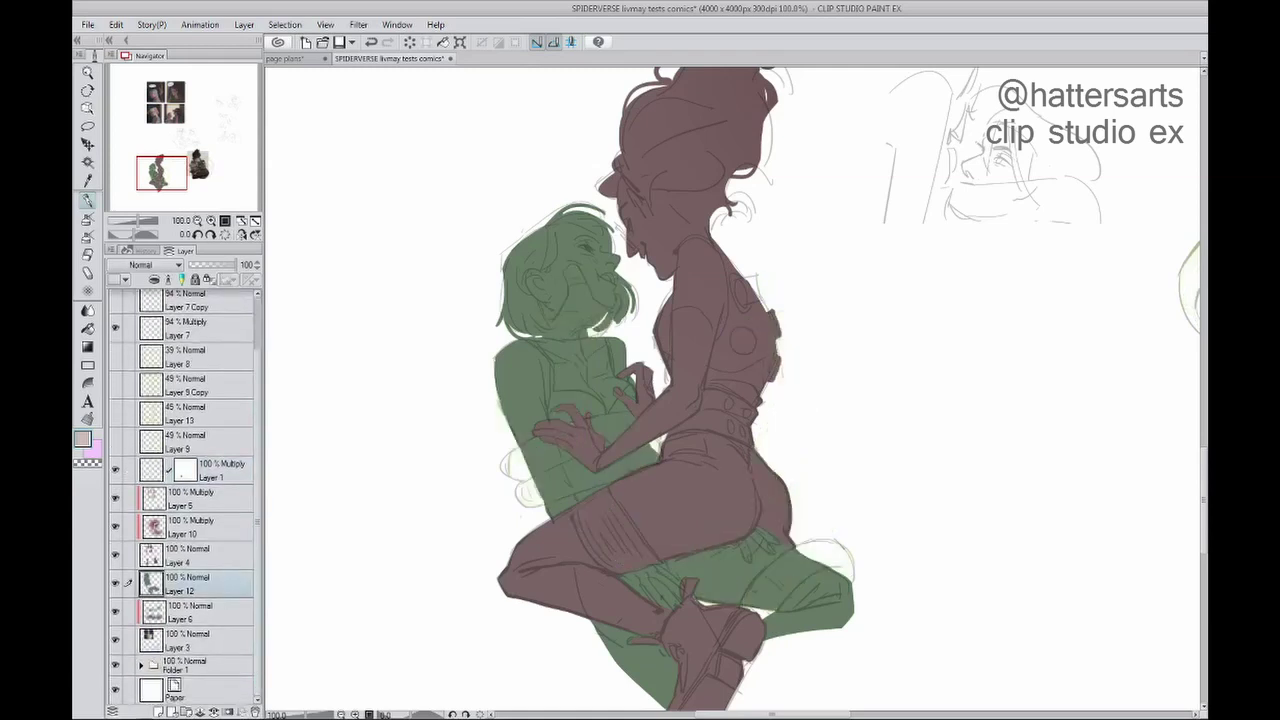
left_click_drag(560, 250, 545, 490)
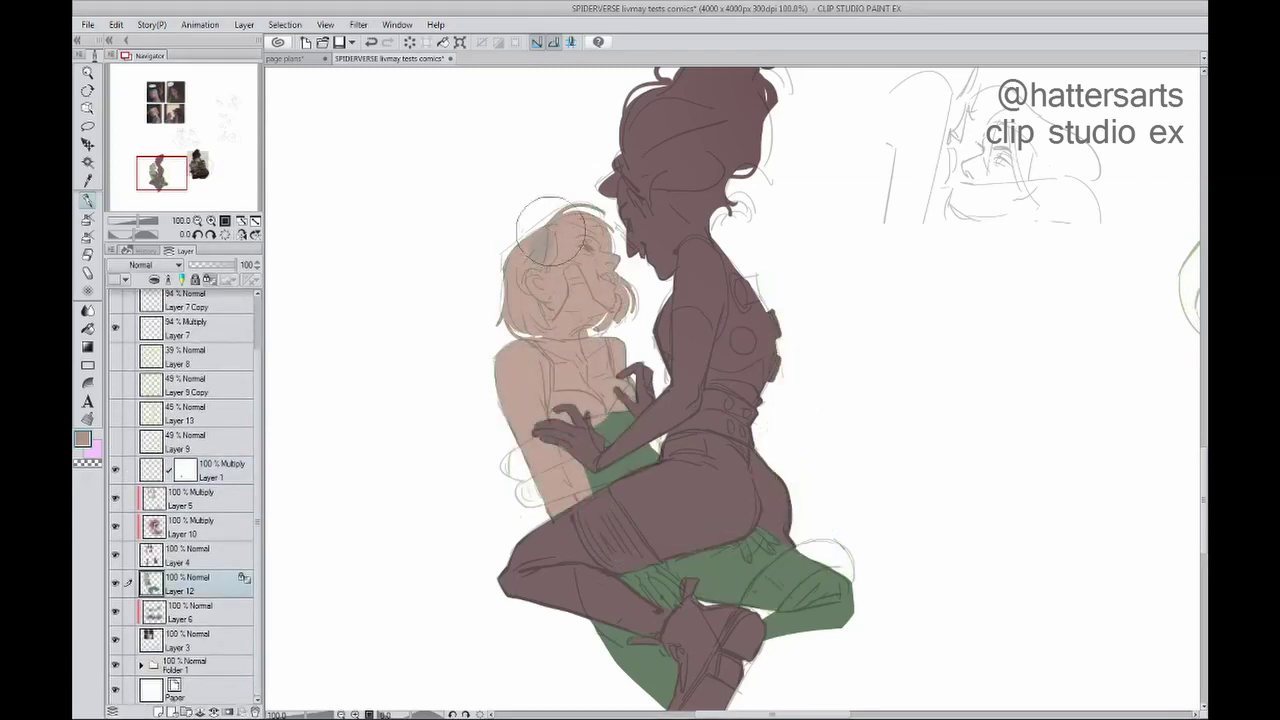
mouse_move(523, 244)
left_mouse_down()
mouse_move(575, 225)
mouse_move(540, 270)
mouse_move(537, 258)
left_mouse_up()
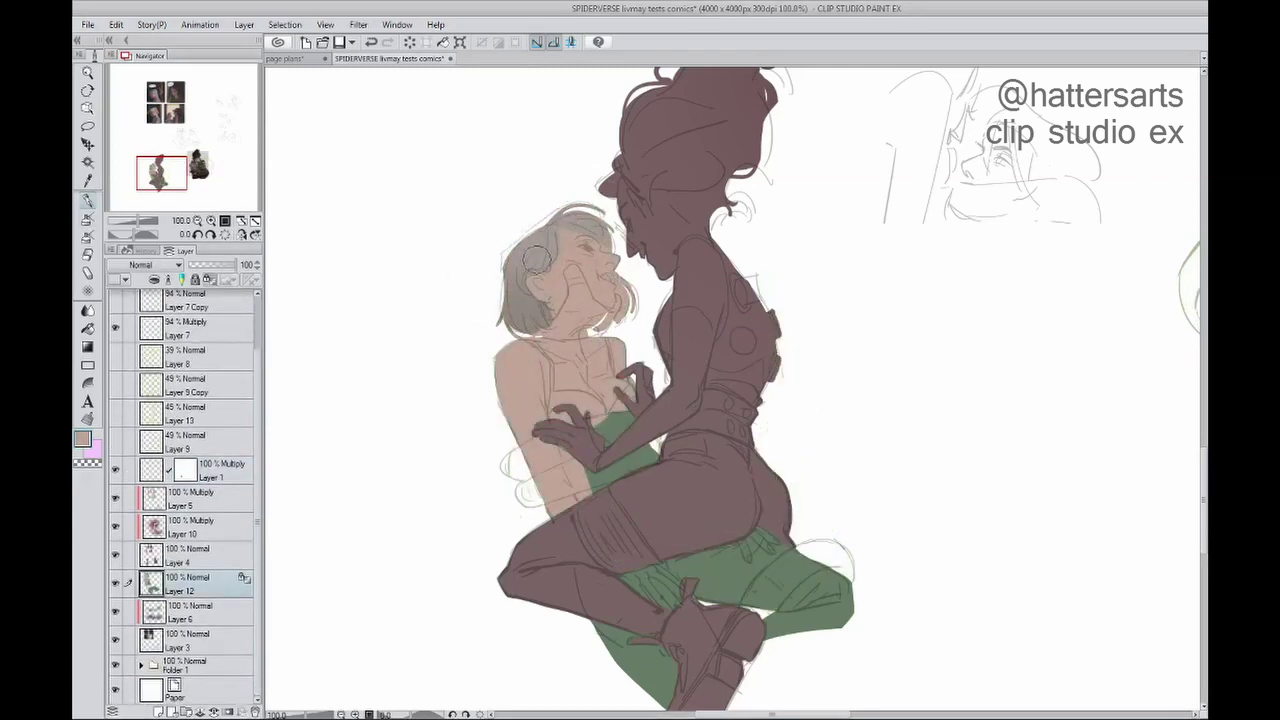
Step: Paint the grey-haired figure's eye, lips and reddish facial shading, checking the face in the mirrored view
left_click(241, 234)
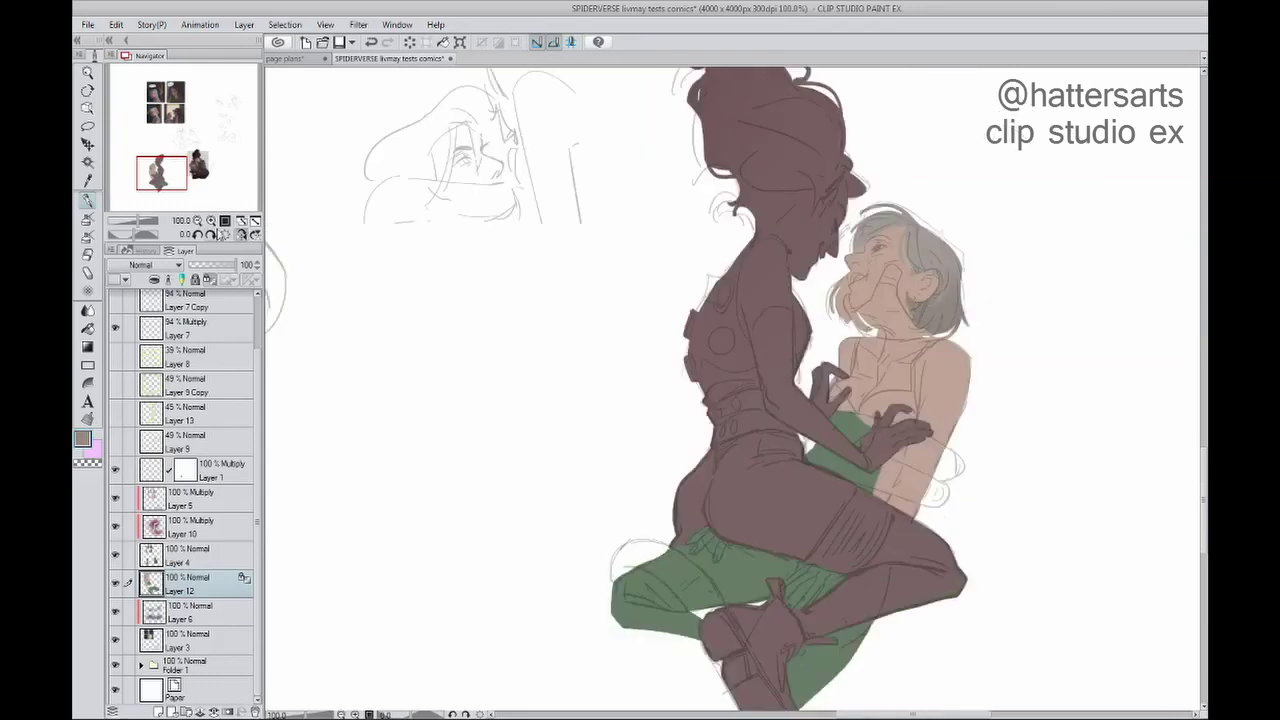
key("h")
key("h")
key("h")
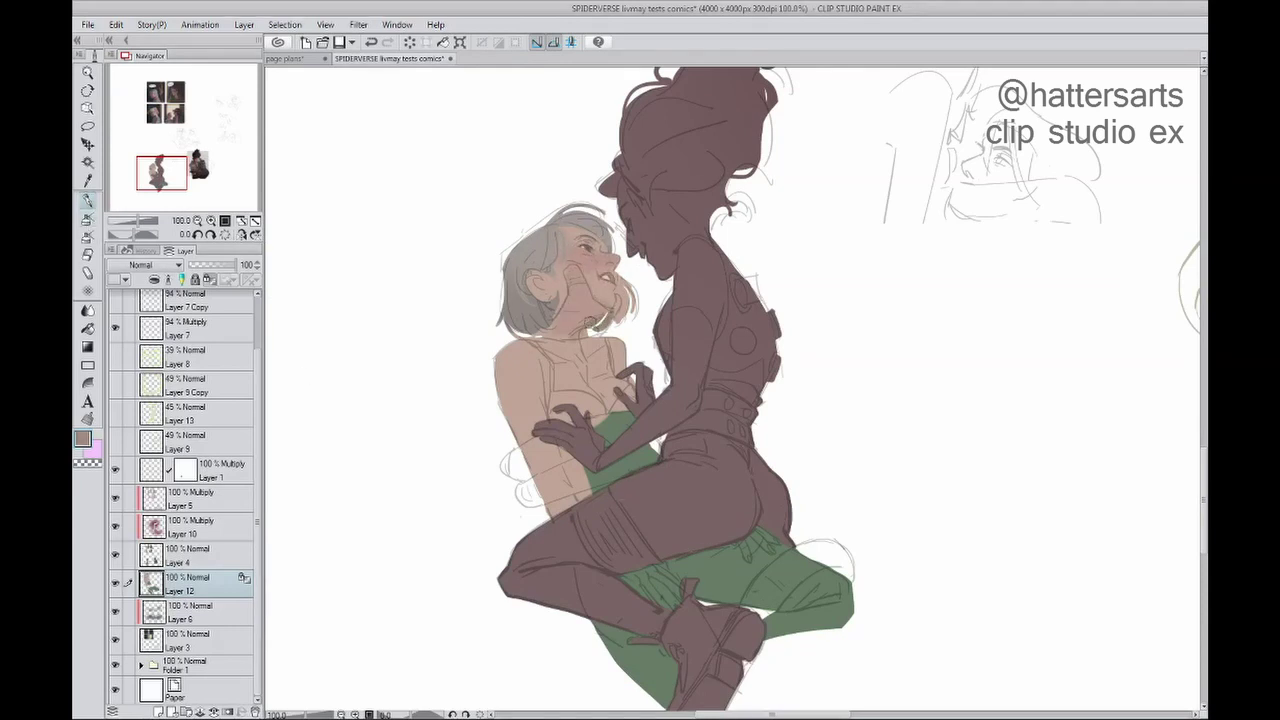
Step: Paint a dark bra with shoulder straps on the grey-haired figure
left_click(552, 360, "alt")
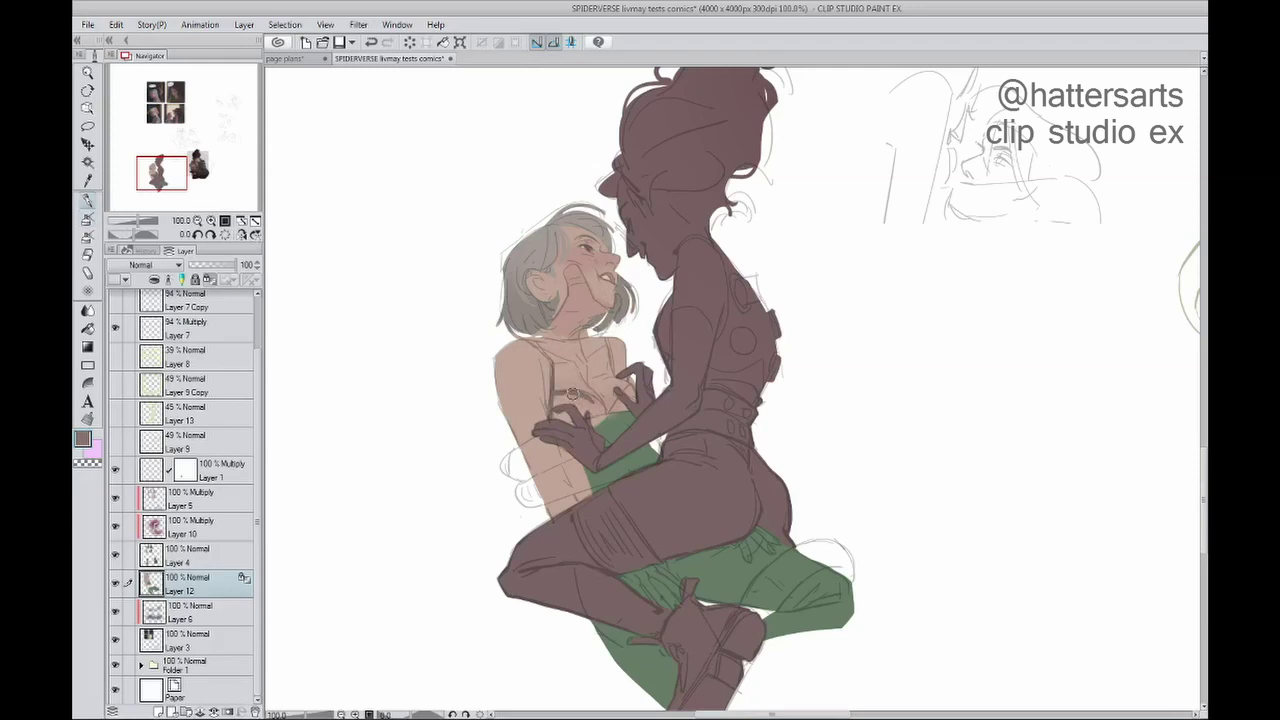
left_click_drag(572, 393, 553, 416)
key("h")
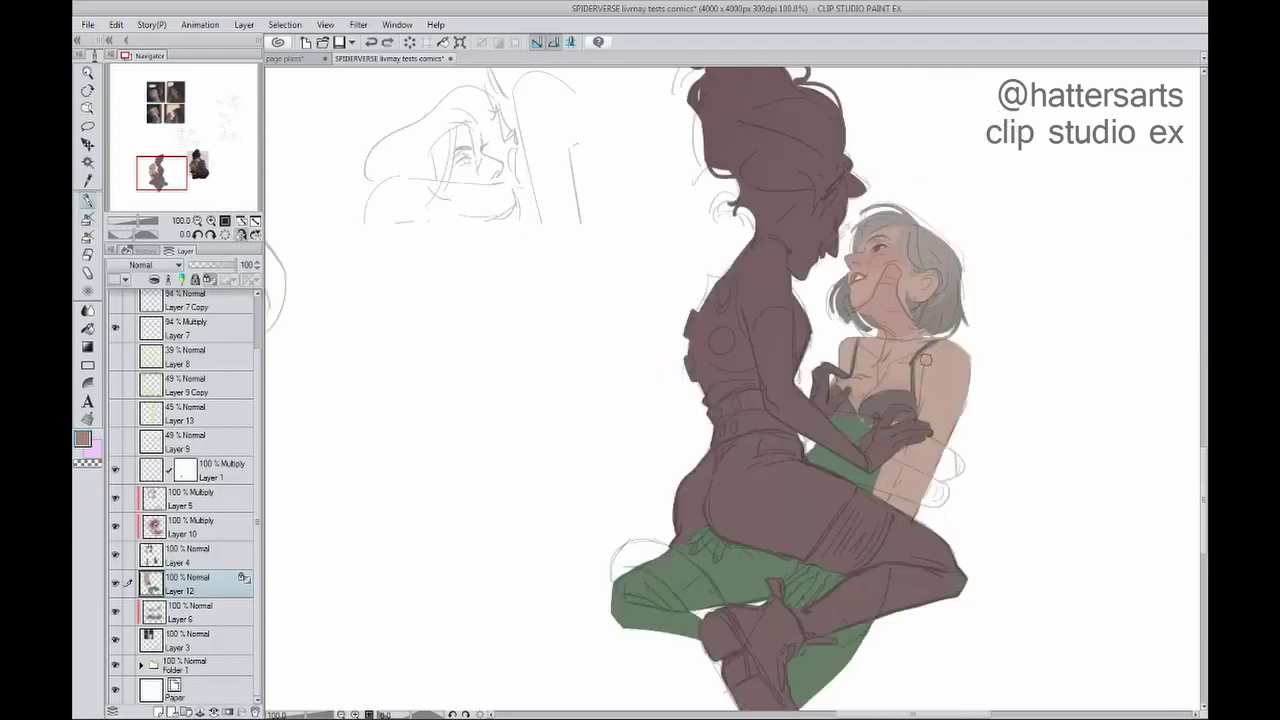
key("h")
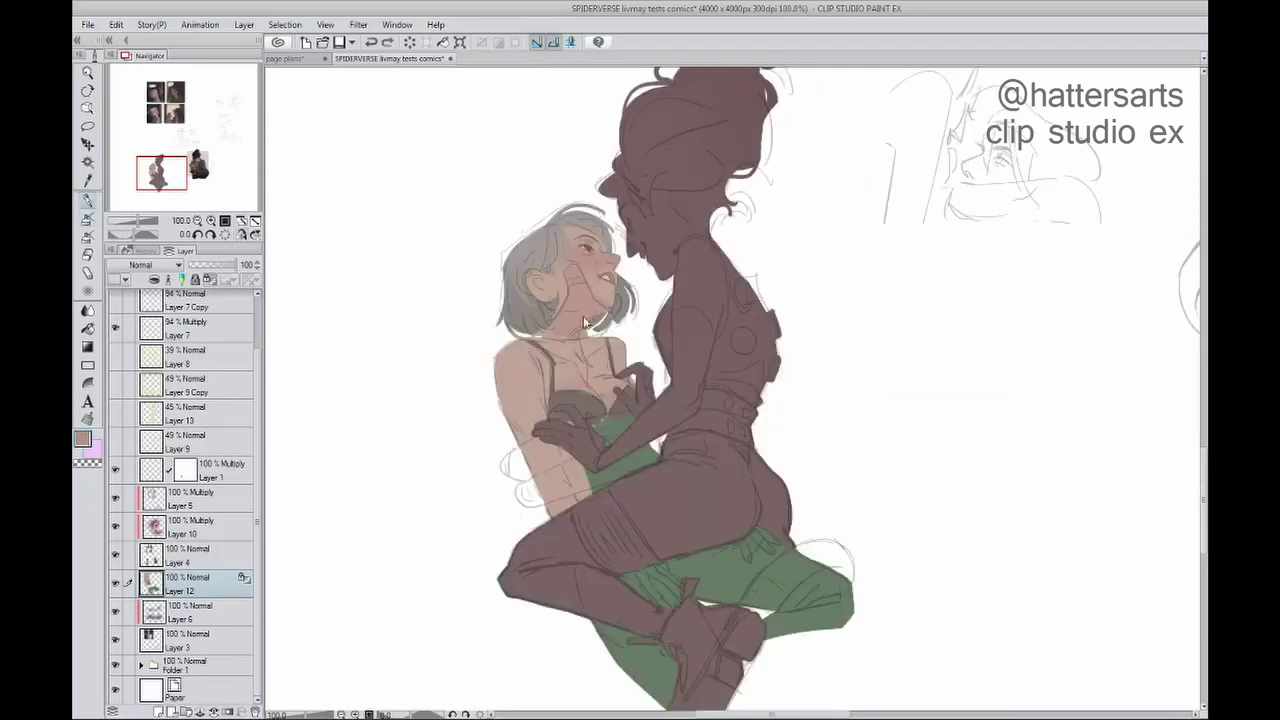
Step: Colour the grey-haired figure's waist and both hands in skin tone and her trousers blue, with a darker shade across the thigh
left_click_drag(595, 440, 630, 470)
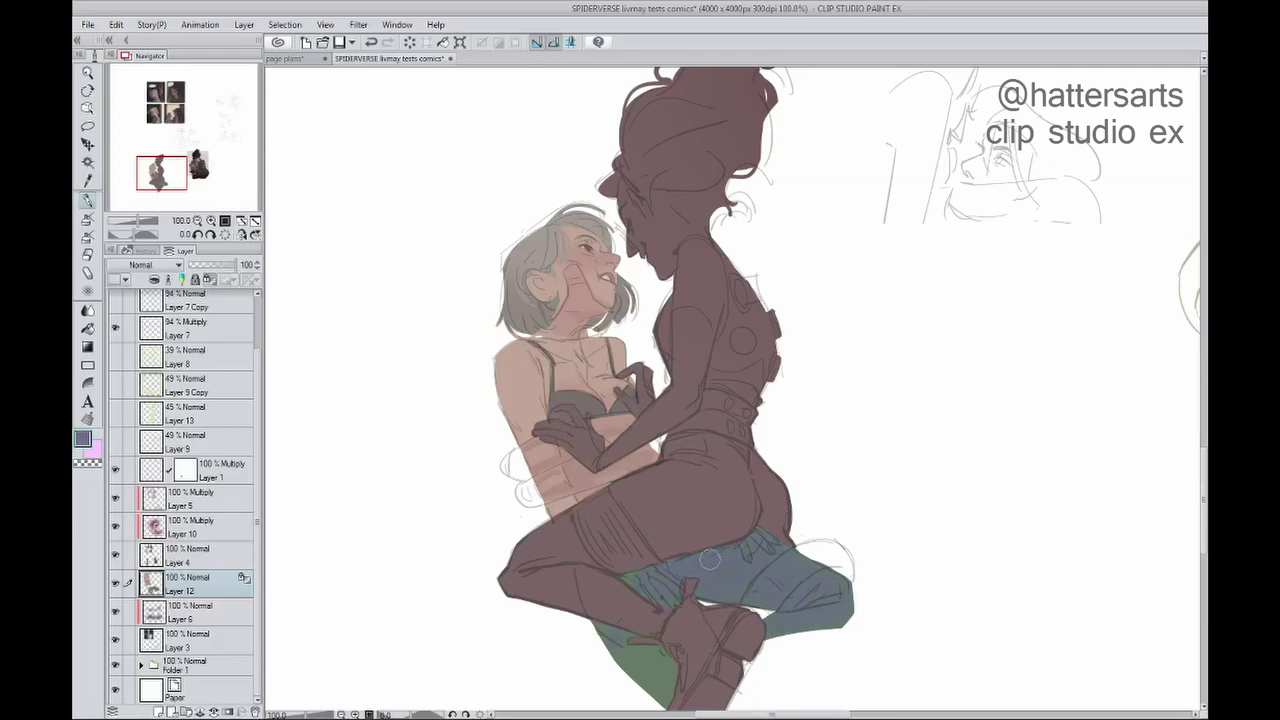
key("h")
left_click_drag(828, 567, 815, 595)
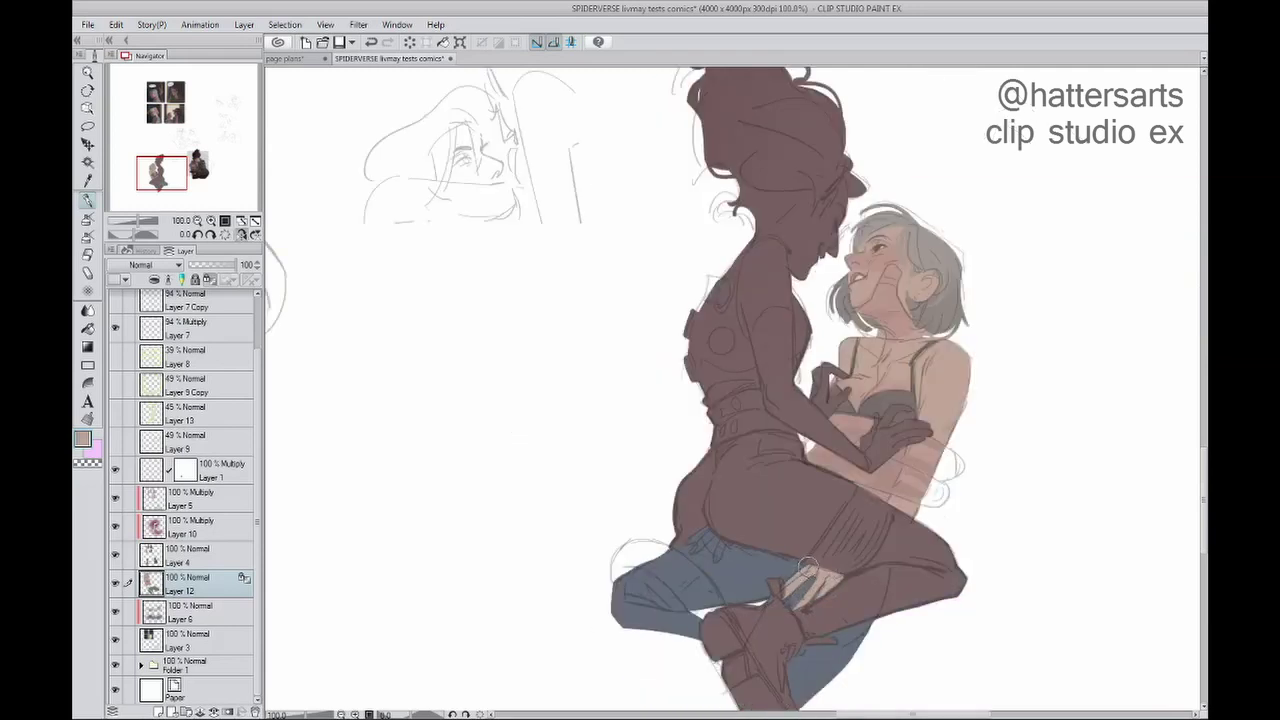
key("h")
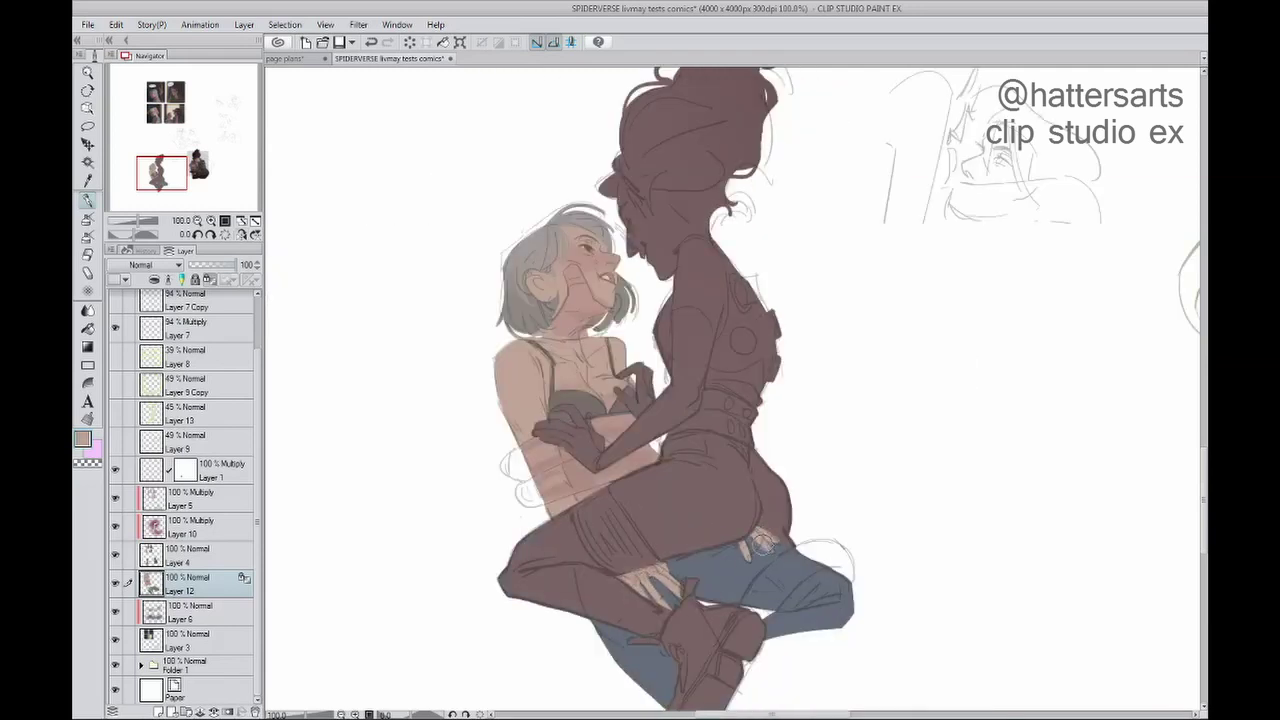
left_click_drag(762, 543, 764, 540)
left_click_drag(700, 568, 704, 526)
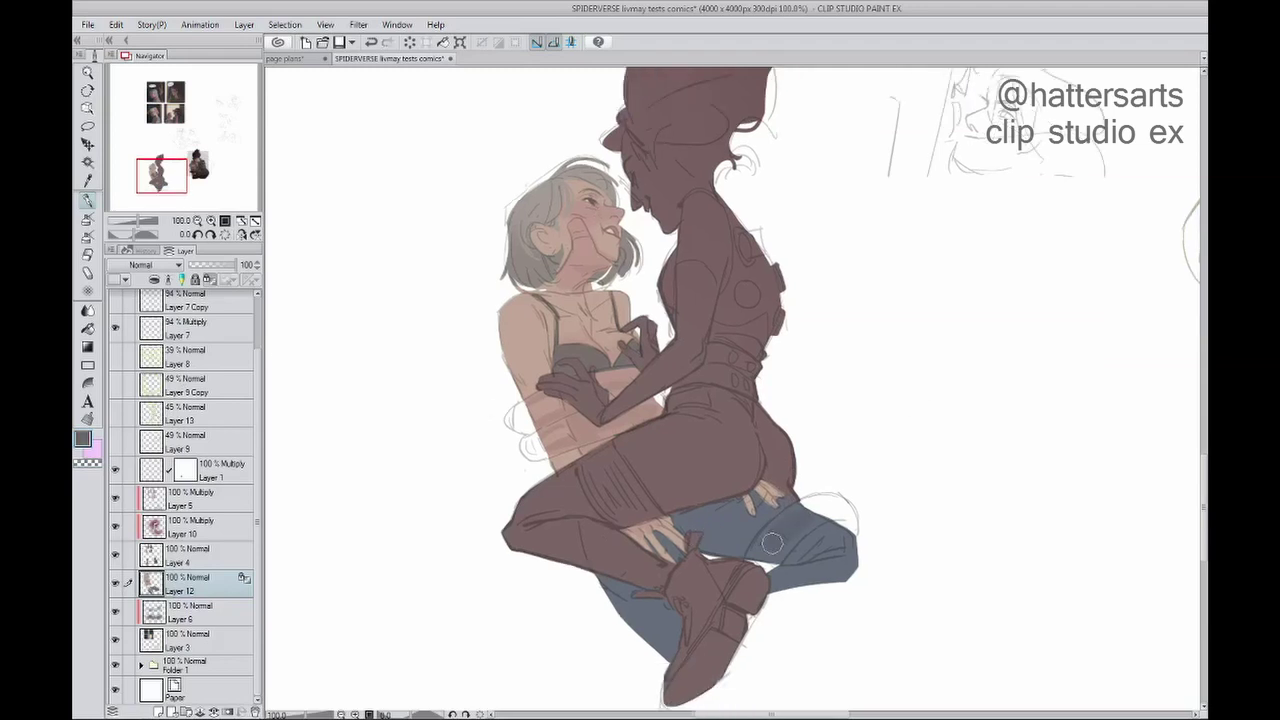
left_click_drag(593, 336, 599, 352)
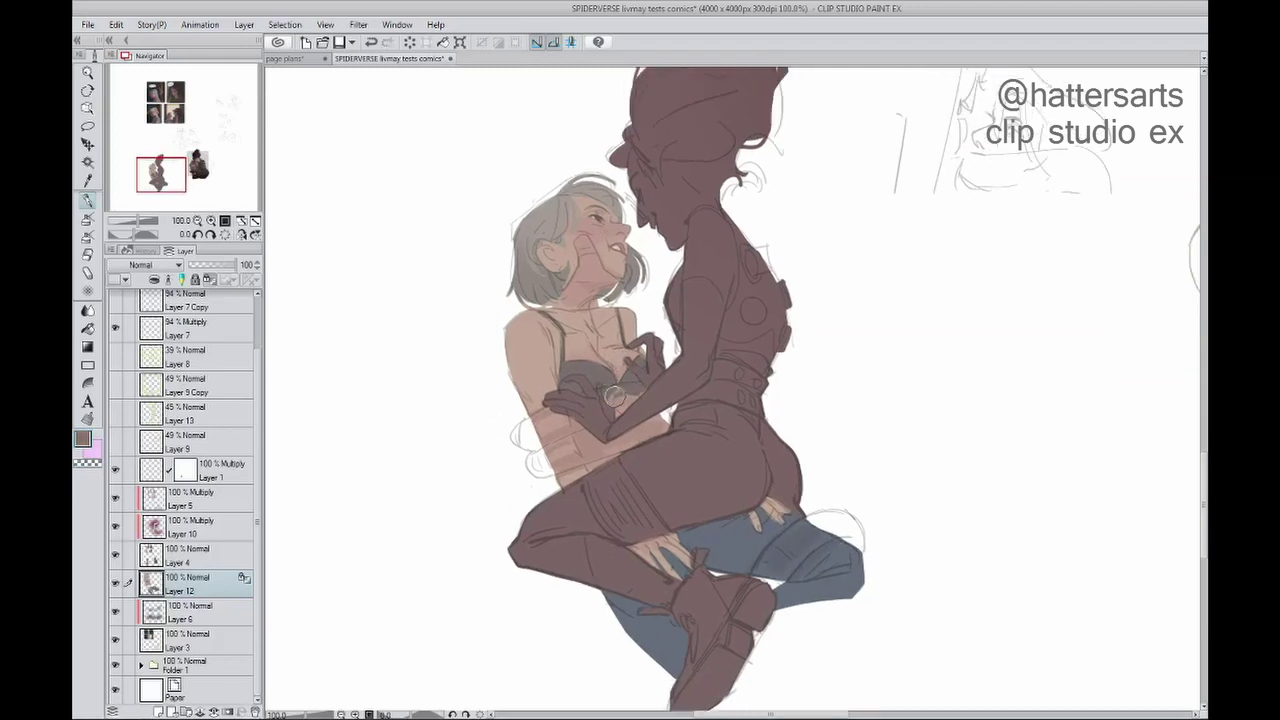
Step: Paint the kneeling figure's hips and upper thigh near-black on Layer 4 with its transparent pixels locked
left_click(185, 560)
left_click_drag(650, 450, 700, 482)
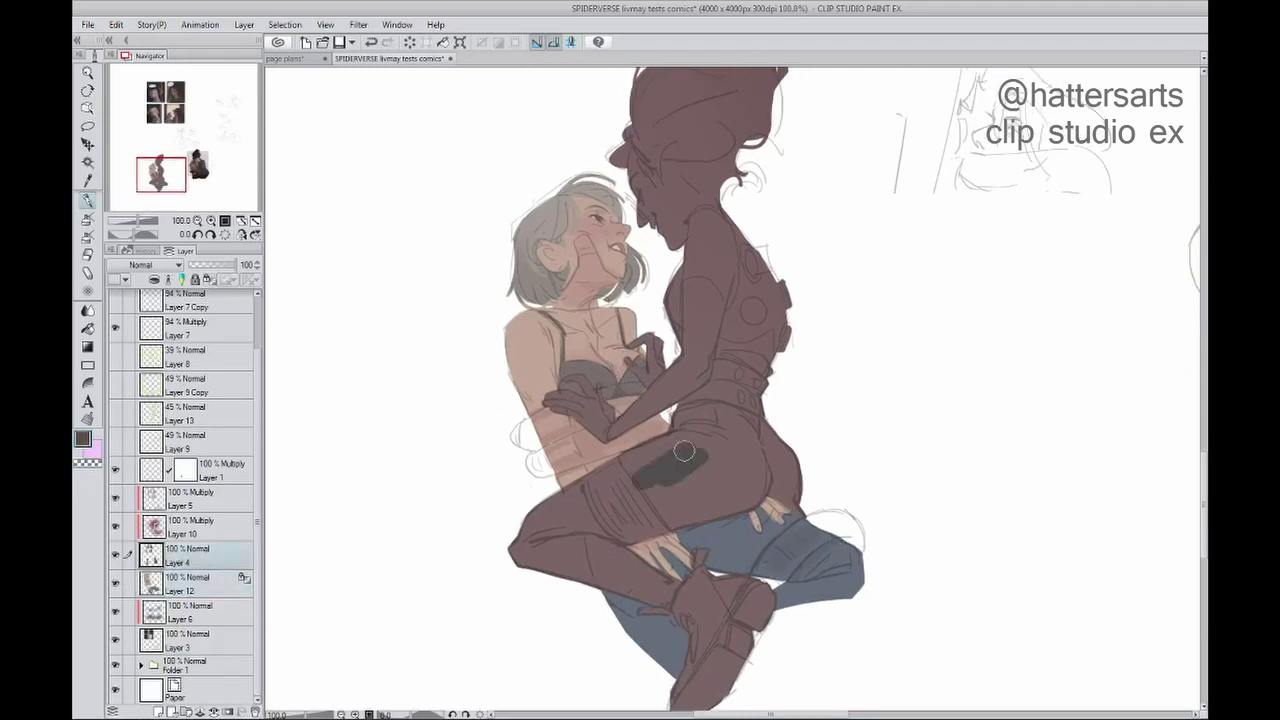
left_click_drag(620, 400, 720, 500)
mouse_move(610, 440)
left_mouse_down()
mouse_move(700, 490)
mouse_move(790, 430)
left_mouse_up()
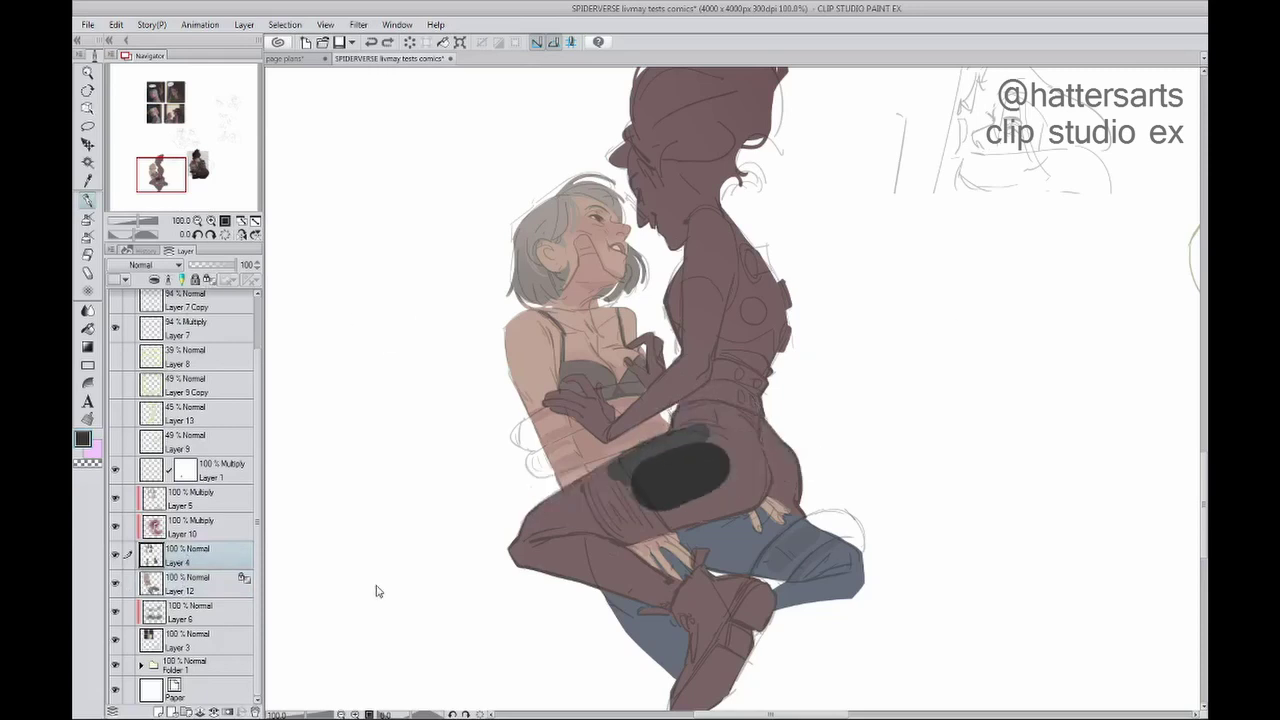
key("ctrl+z")
left_click_drag(780, 500, 600, 420)
mouse_move(600, 500)
left_mouse_down()
mouse_move(688, 425)
mouse_move(705, 445)
left_mouse_up()
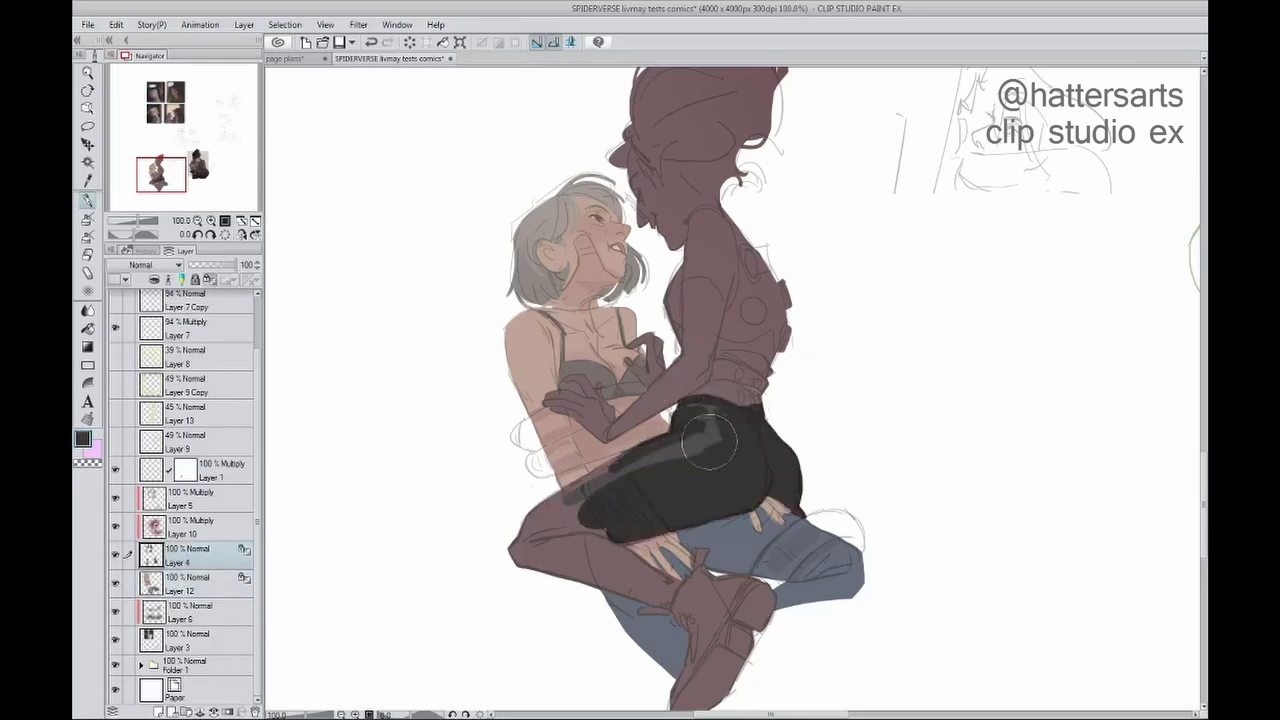
Step: Add grey highlights to the kneeling figure's black trousers and paint her folded lower leg near-black, checking the mirrored view
key("h")
key("h")
left_click_drag(627, 501, 594, 485)
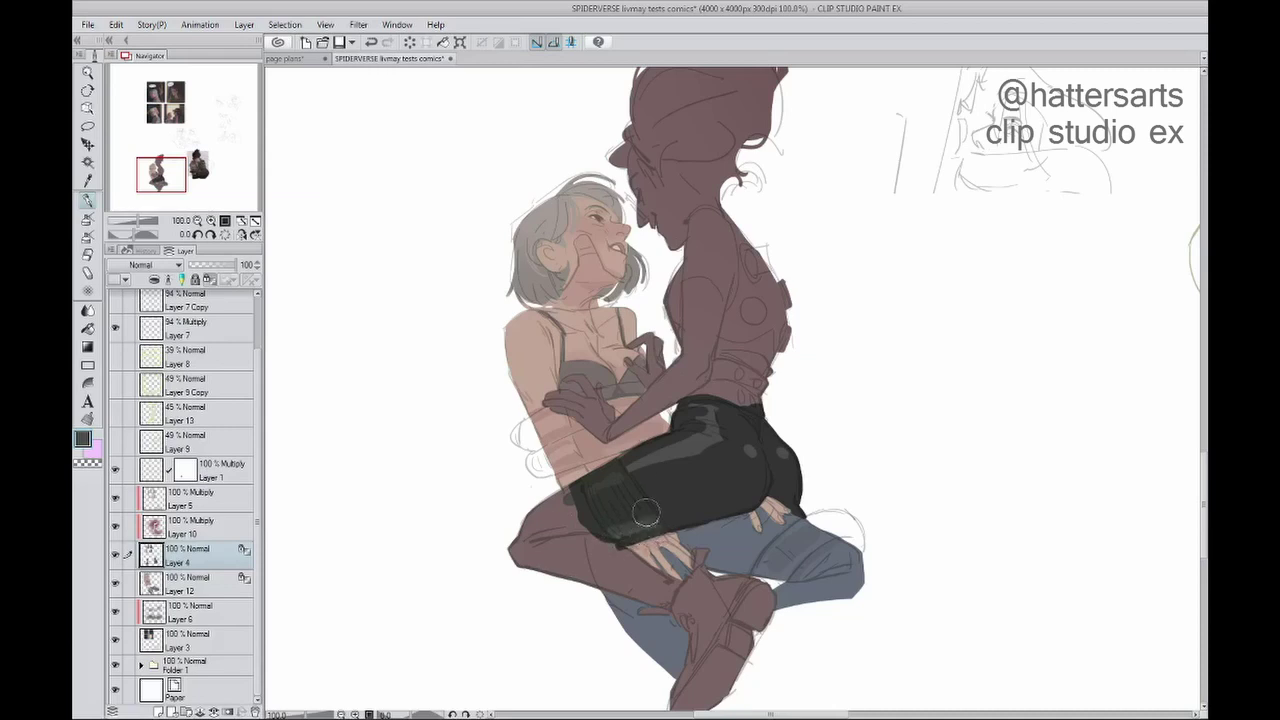
key("h")
mouse_move(727, 520)
left_mouse_down()
mouse_move(880, 530)
mouse_move(840, 600)
left_mouse_up()
key("h")
left_click(242, 232)
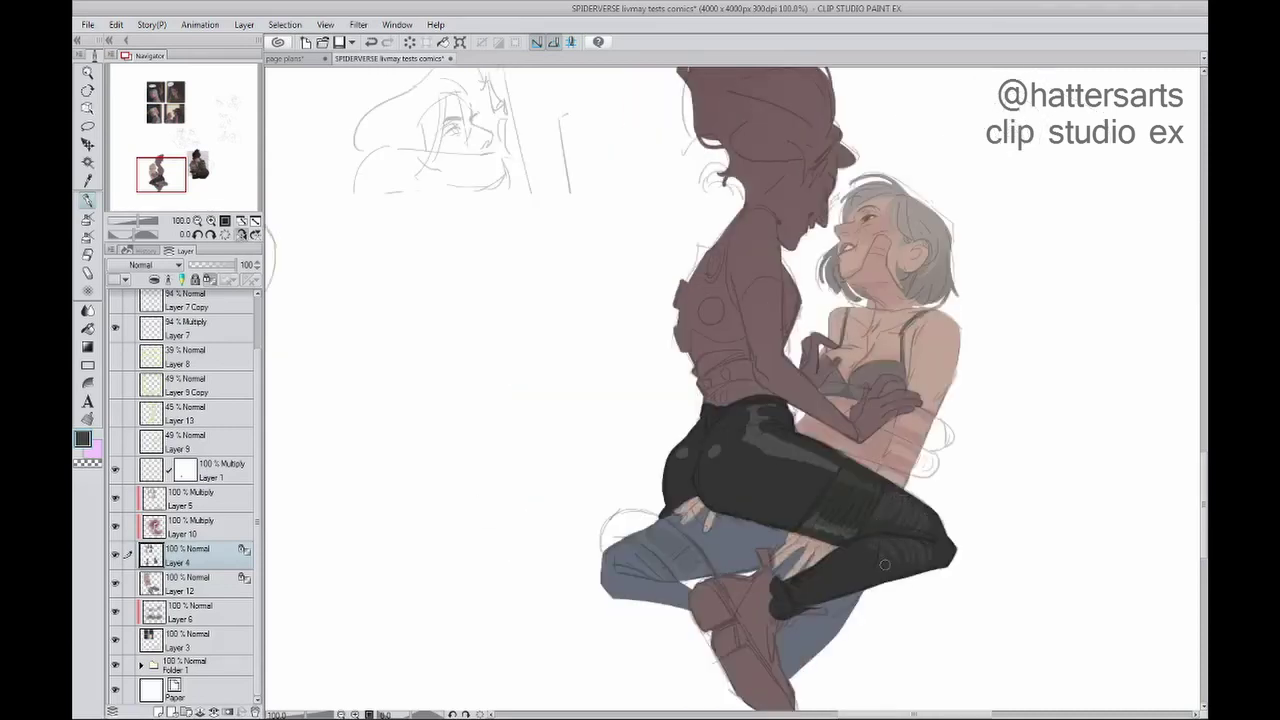
Step: Add crease lines along the kneeling figure's lower leg and paint a dark green buckled strap around her thigh
key("h")
key("h")
key("h")
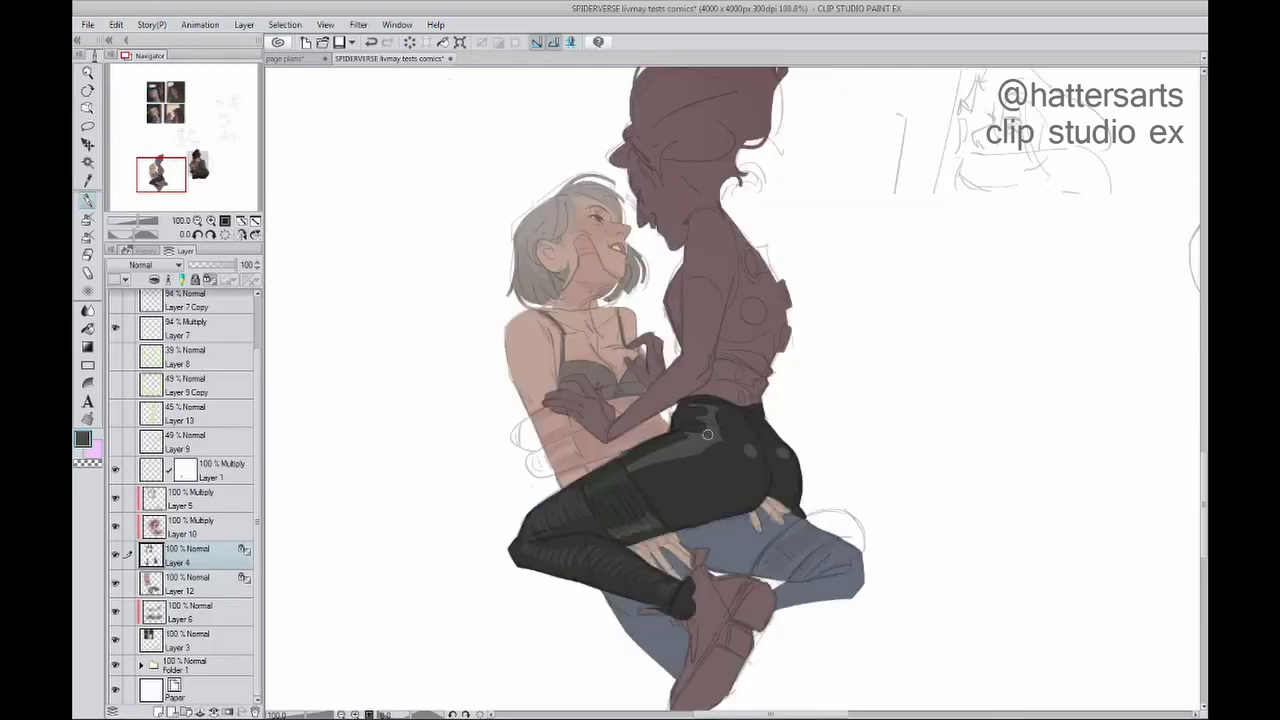
left_click_drag(707, 434, 583, 513)
left_click_drag(688, 466, 740, 466)
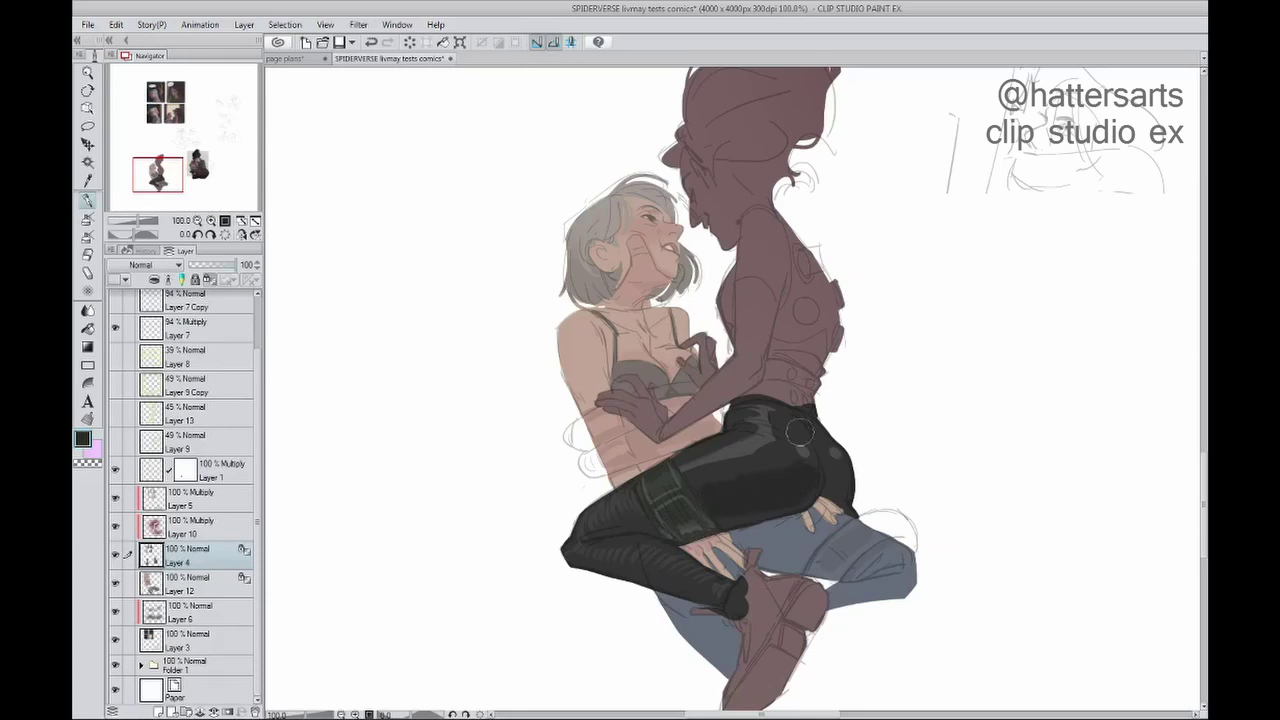
Step: Paint a wide dark belt with bright green spots on the kneeling figure and colour her bodice pale green
mouse_move(762, 358)
left_mouse_down()
mouse_move(794, 383)
mouse_move(747, 398)
mouse_move(781, 385)
left_mouse_up()
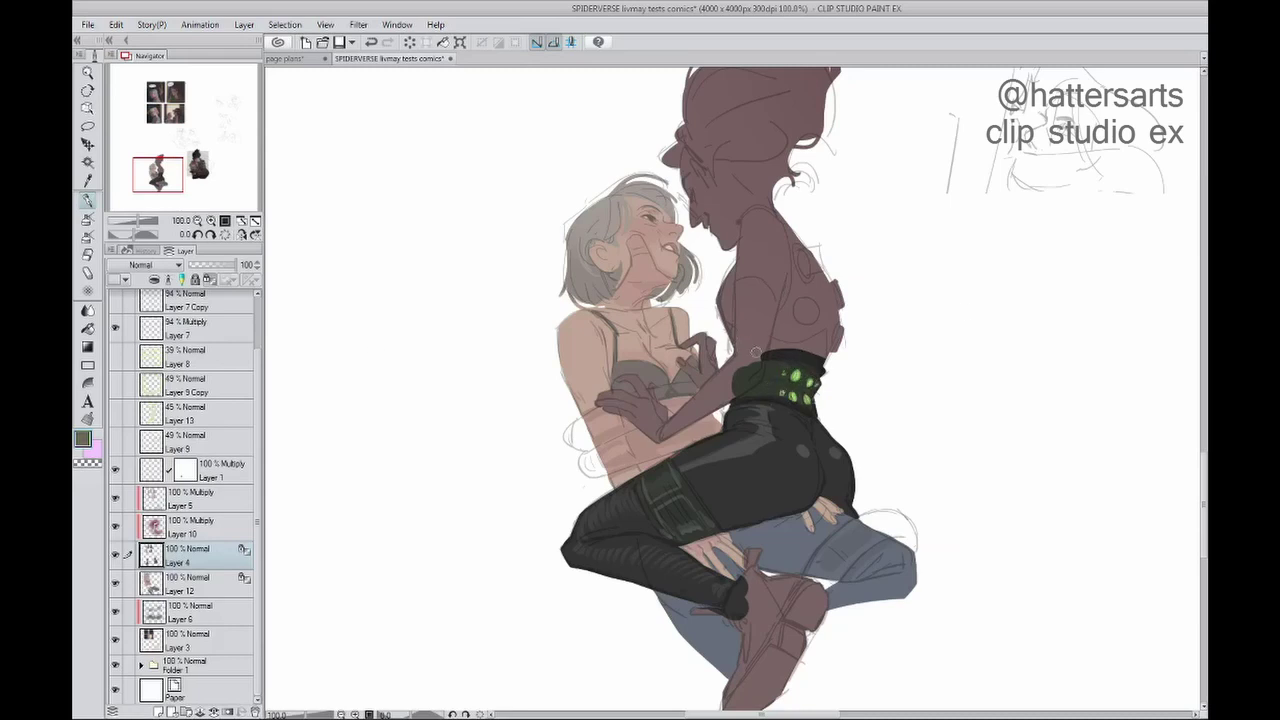
left_click_drag(730, 272, 724, 330)
mouse_move(722, 285)
left_mouse_down()
mouse_move(745, 335)
mouse_move(835, 345)
mouse_move(840, 325)
mouse_move(750, 358)
mouse_move(752, 272)
left_mouse_up()
left_click(760, 385, "alt")
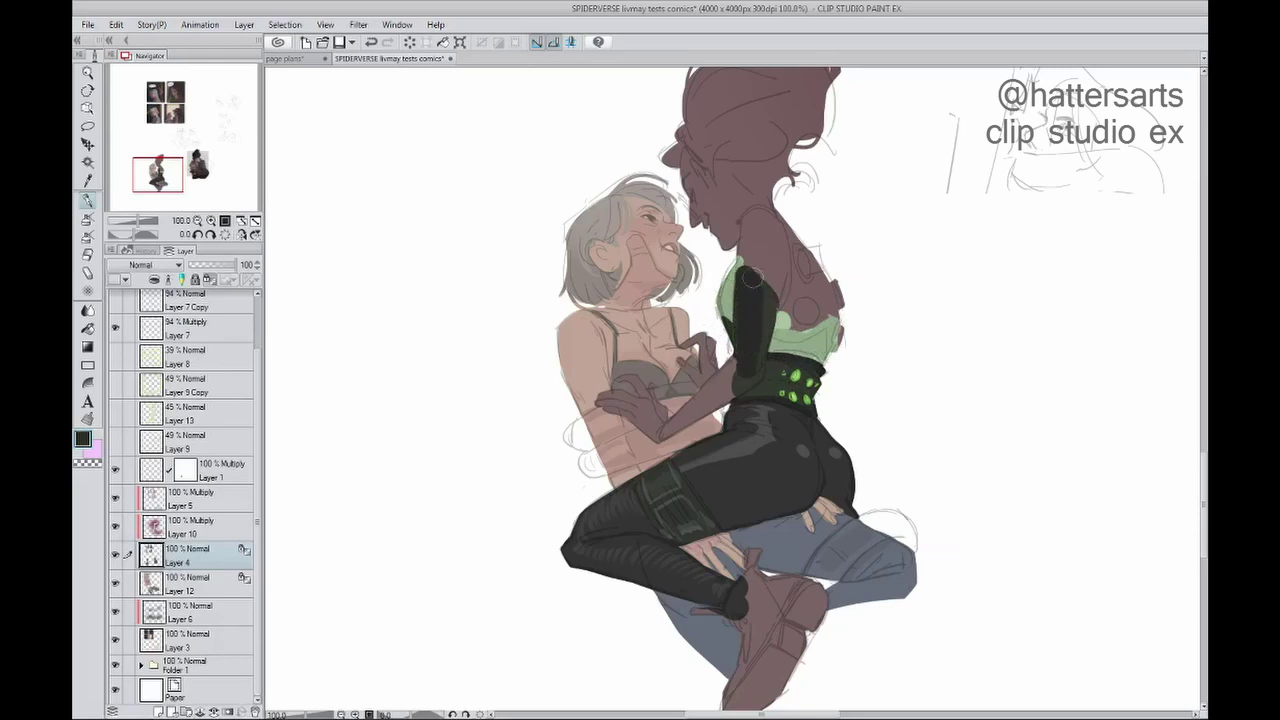
Step: Colour the kneeling figure's upper sleeve pale green and paint her long gloves and hands near-black
left_click(795, 320, "alt")
mouse_move(760, 320)
left_mouse_down()
mouse_move(775, 215)
mouse_move(762, 241)
left_mouse_up()
left_click(750, 330, "alt")
mouse_move(740, 360)
left_mouse_down()
mouse_move(700, 400)
mouse_move(600, 430)
left_mouse_up()
left_click_drag(715, 340, 680, 380)
left_click(763, 277, "alt")
mouse_move(740, 279)
left_mouse_down()
mouse_move(772, 326)
mouse_move(758, 361)
left_mouse_up()
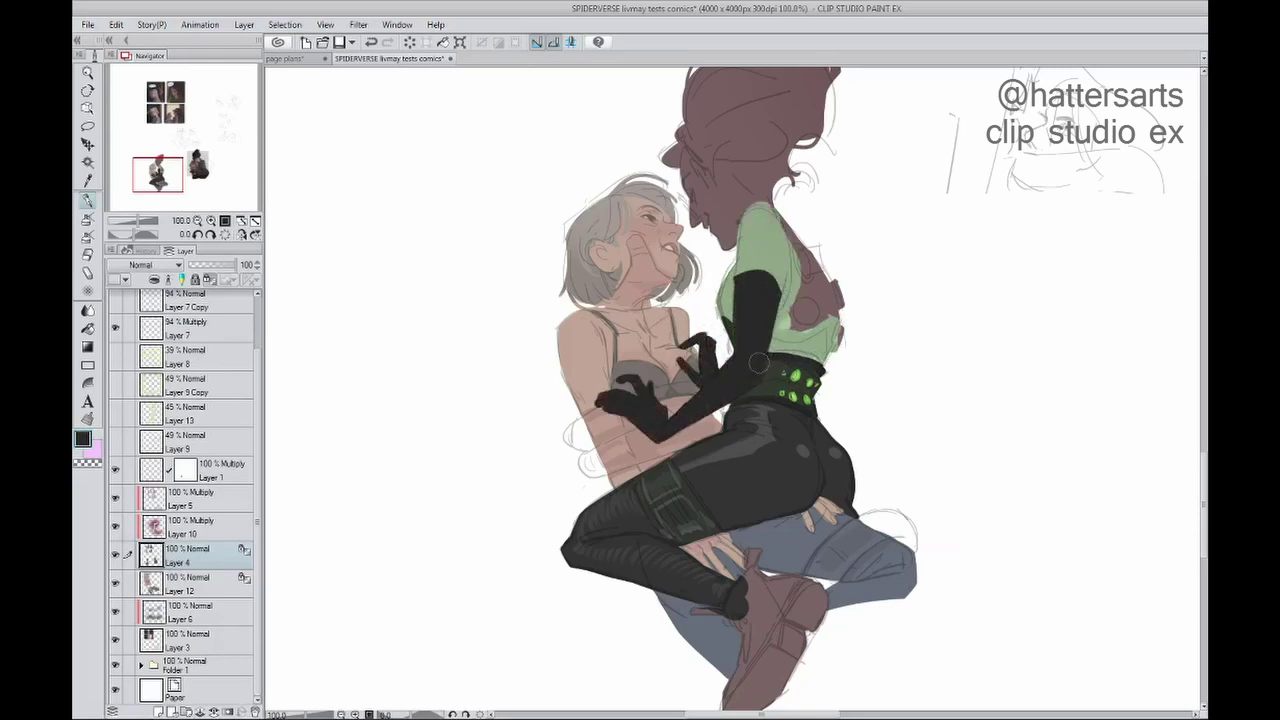
Step: Paint the kneeling figure's back vest near-black and shade her glove's forearm dark green
left_click_drag(790, 314, 778, 335)
left_click_drag(800, 265, 830, 355)
mouse_move(810, 225)
left_mouse_down()
mouse_move(795, 275)
mouse_move(759, 237)
left_mouse_up()
left_click(765, 245, "alt")
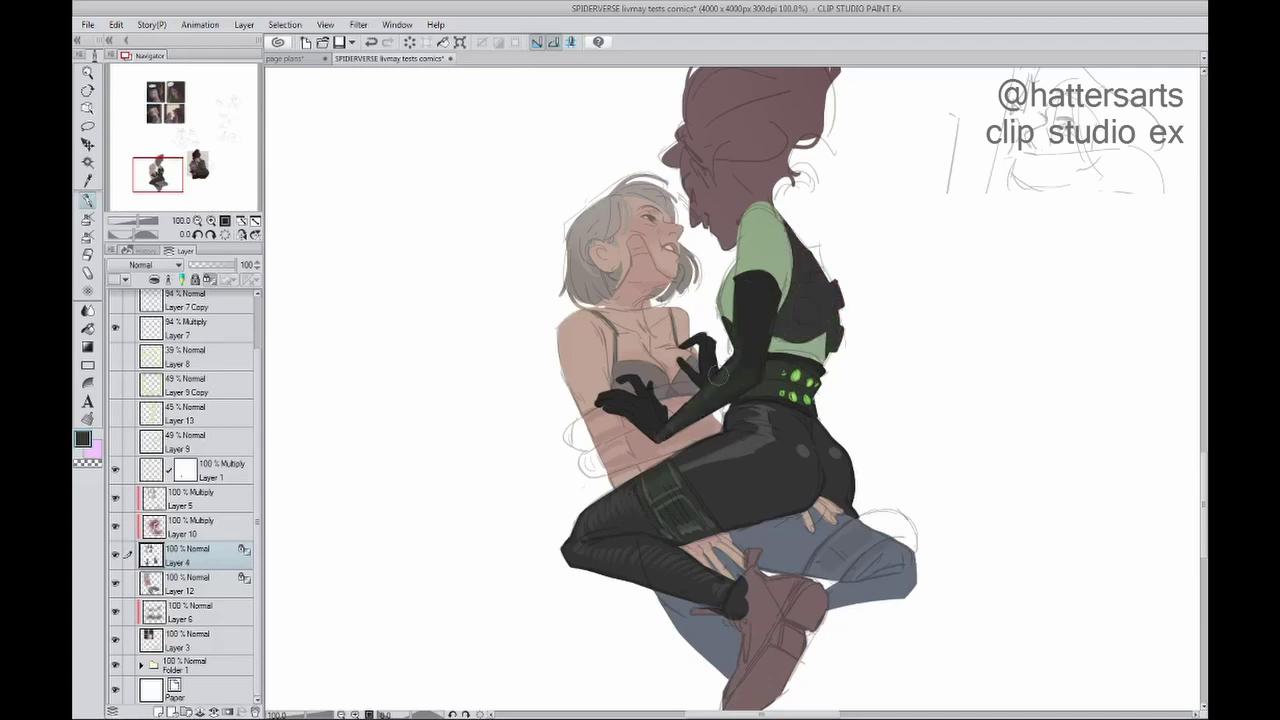
left_click_drag(715, 373, 758, 357)
left_click_drag(705, 404, 656, 422)
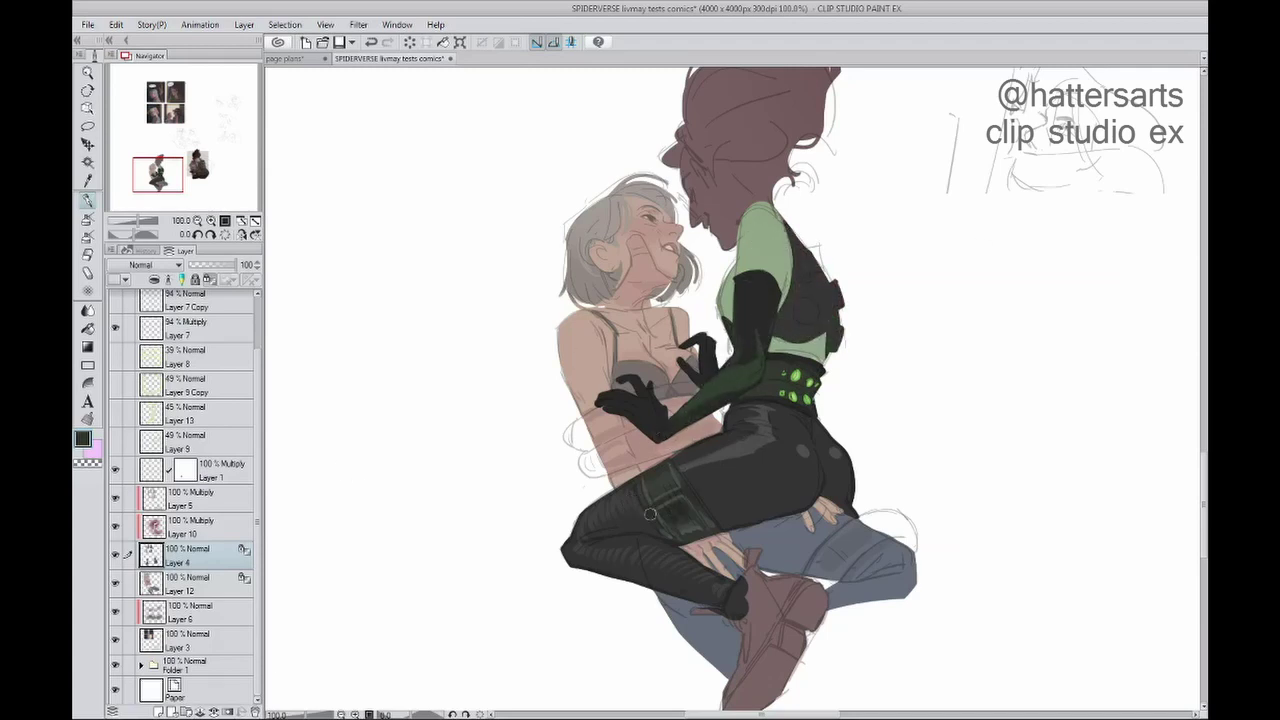
mouse_move(746, 262)
left_mouse_down()
mouse_move(760, 230)
mouse_move(776, 262)
left_mouse_up()
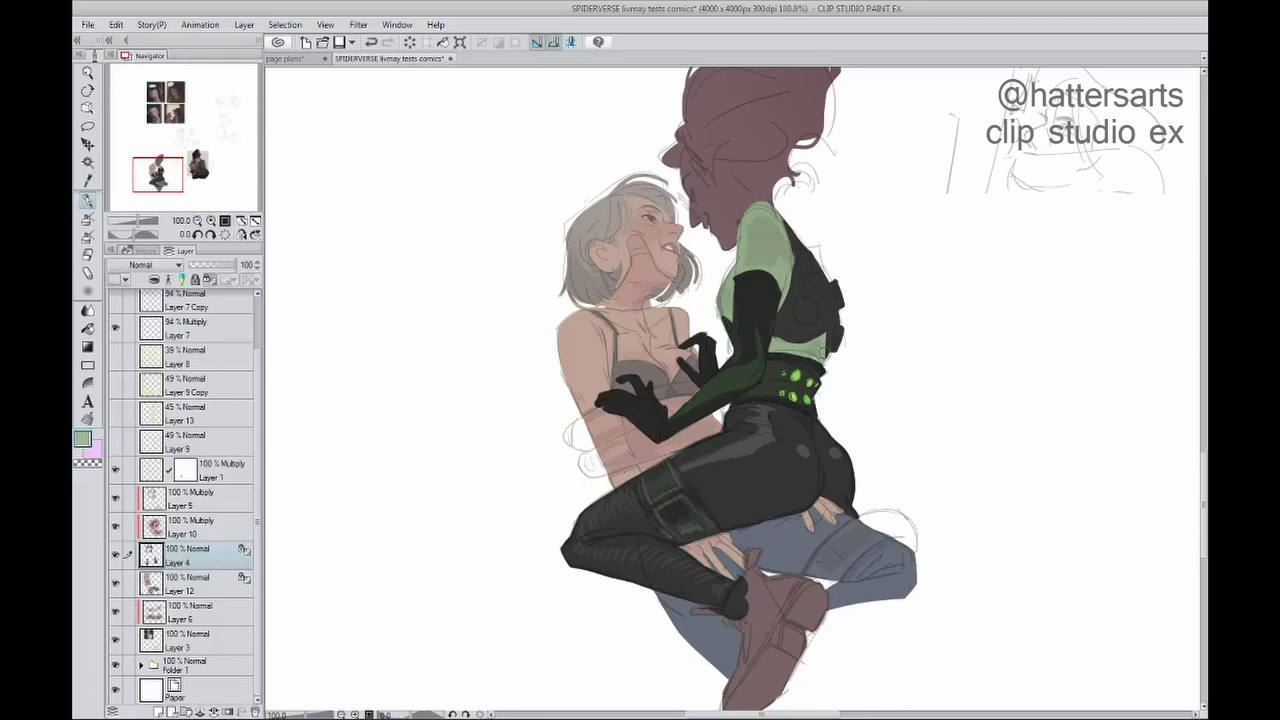
Step: Touch up the pale green top and paint the kneeling figure's face and neck in a warm skin tone
left_click_drag(700, 300, 725, 375)
left_click(600, 400, "alt")
mouse_move(745, 265)
left_mouse_down()
mouse_move(760, 315)
mouse_move(750, 310)
left_mouse_up()
left_click_drag(710, 215, 775, 300)
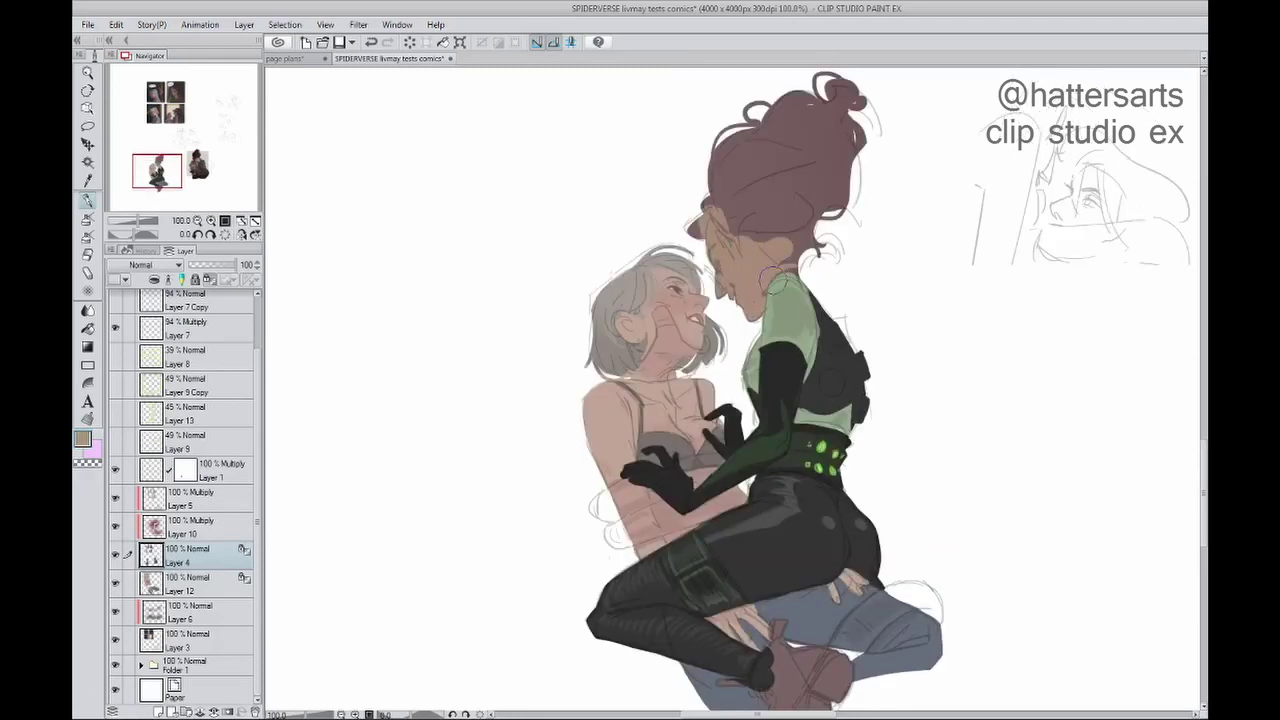
key("h")
key("h")
Step: Paint the kneeling figure's piled-up hair dark brown and define the hairline around her face
left_click(790, 170, "alt")
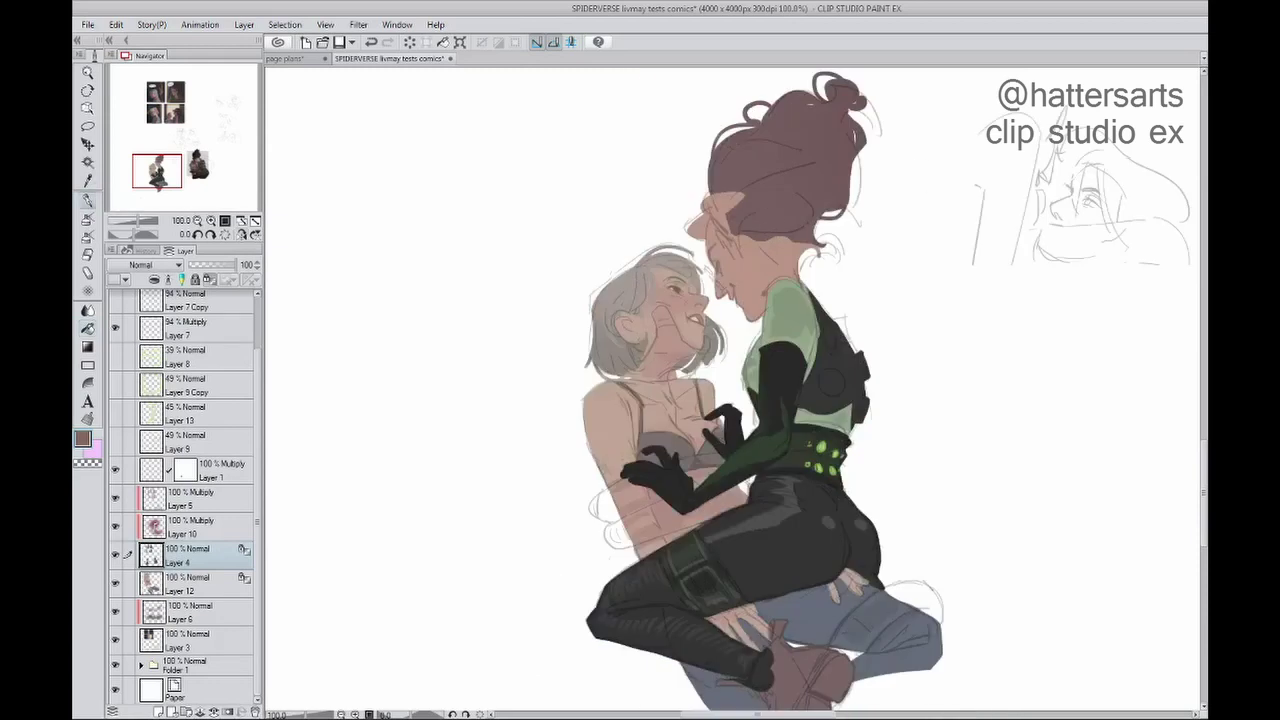
left_click_drag(772, 205, 800, 240)
mouse_move(700, 220)
left_mouse_down()
mouse_move(780, 110)
mouse_move(860, 200)
left_mouse_up()
mouse_move(718, 243)
left_mouse_down()
mouse_move(770, 268)
mouse_move(700, 282)
left_mouse_up()
left_click(771, 267, "alt")
key("h")
key("h")
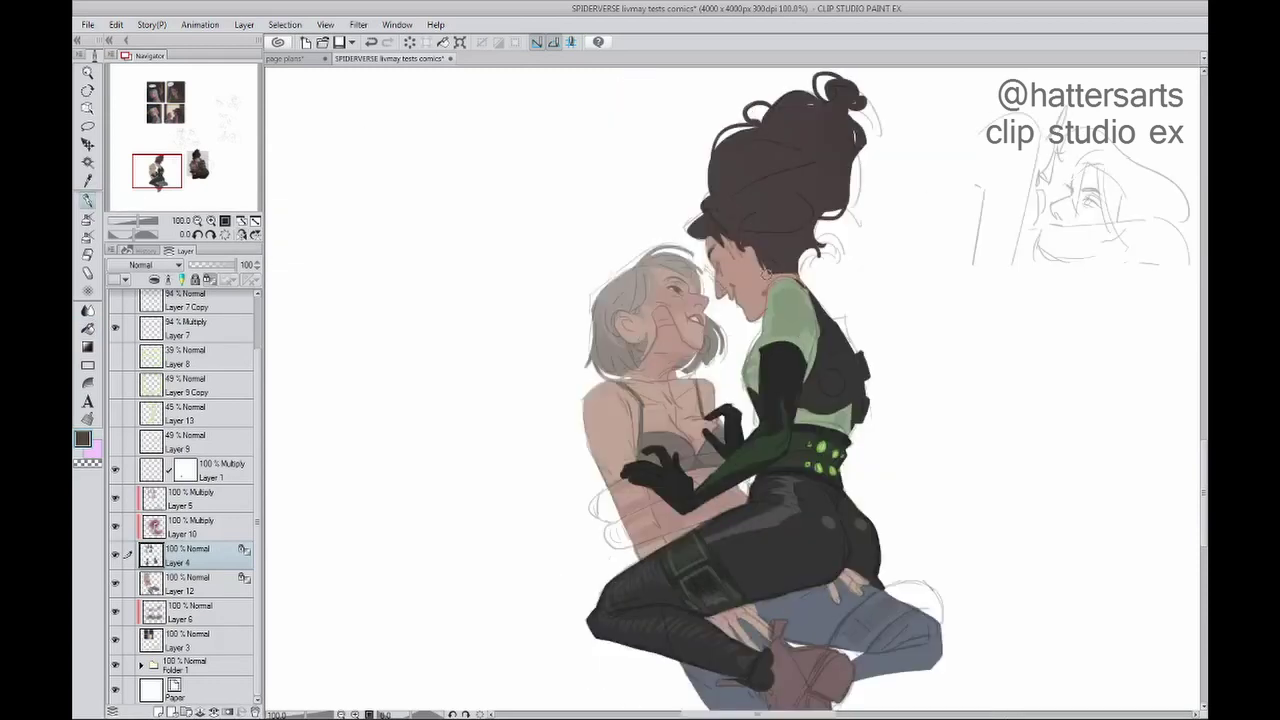
Step: Refine the dark hair around the kneeling figure's temple and nape, checking it in the mirrored view
left_click_drag(785, 272, 810, 287)
key("h")
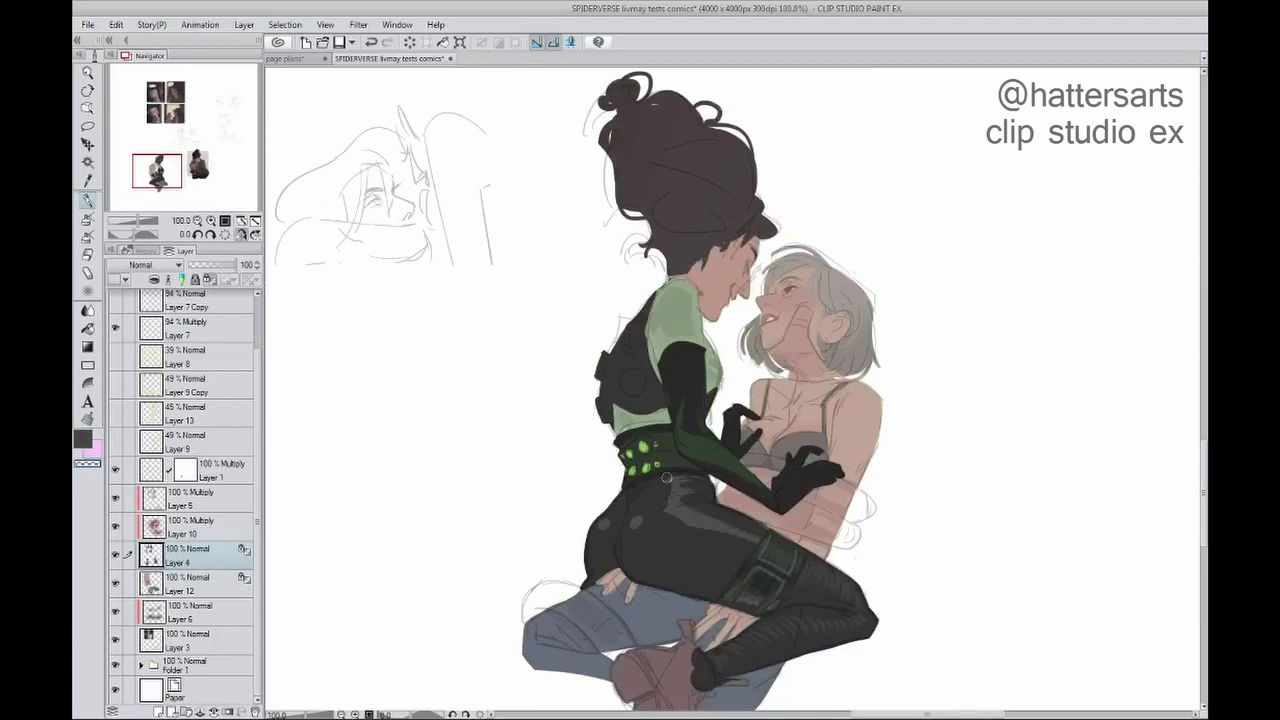
key("c")
key("h")
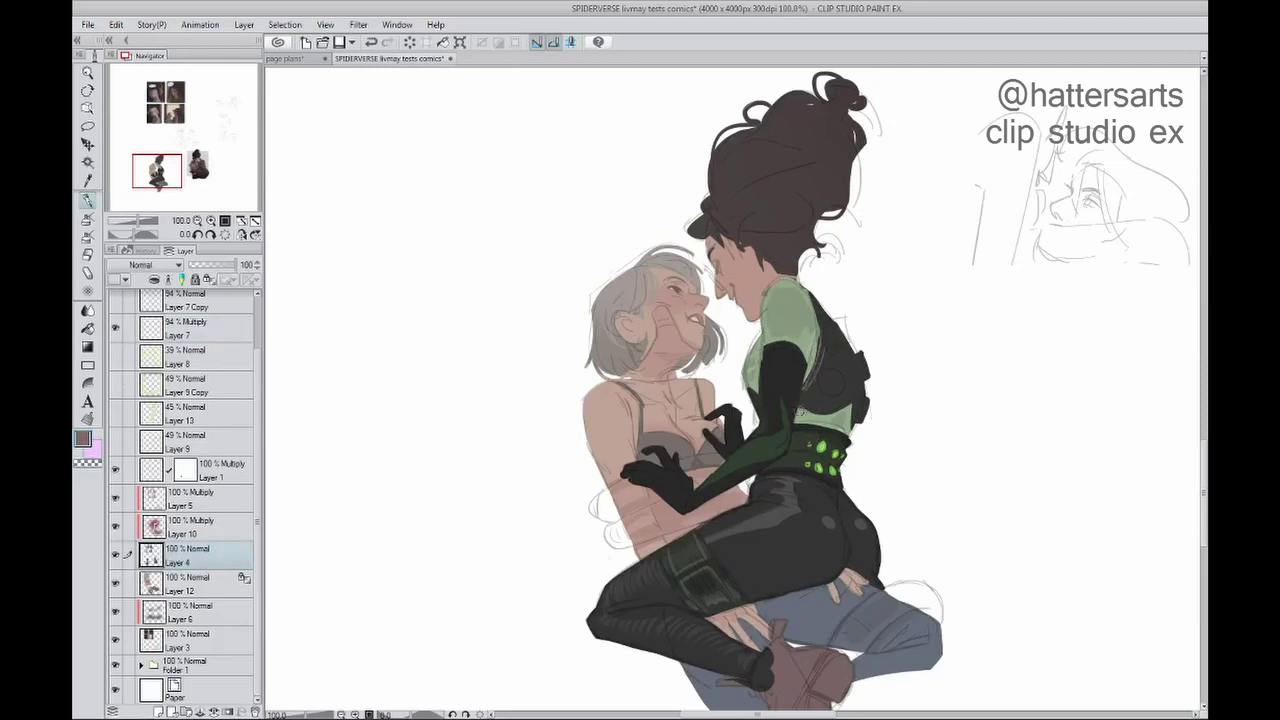
Step: Add grey highlights and a round detail to the kneeling figure's black vest, checking the mirrored view
left_click(800, 410, "alt")
mouse_move(812, 400)
left_mouse_down()
mouse_move(834, 340)
mouse_move(864, 385)
mouse_move(843, 392)
left_mouse_up()
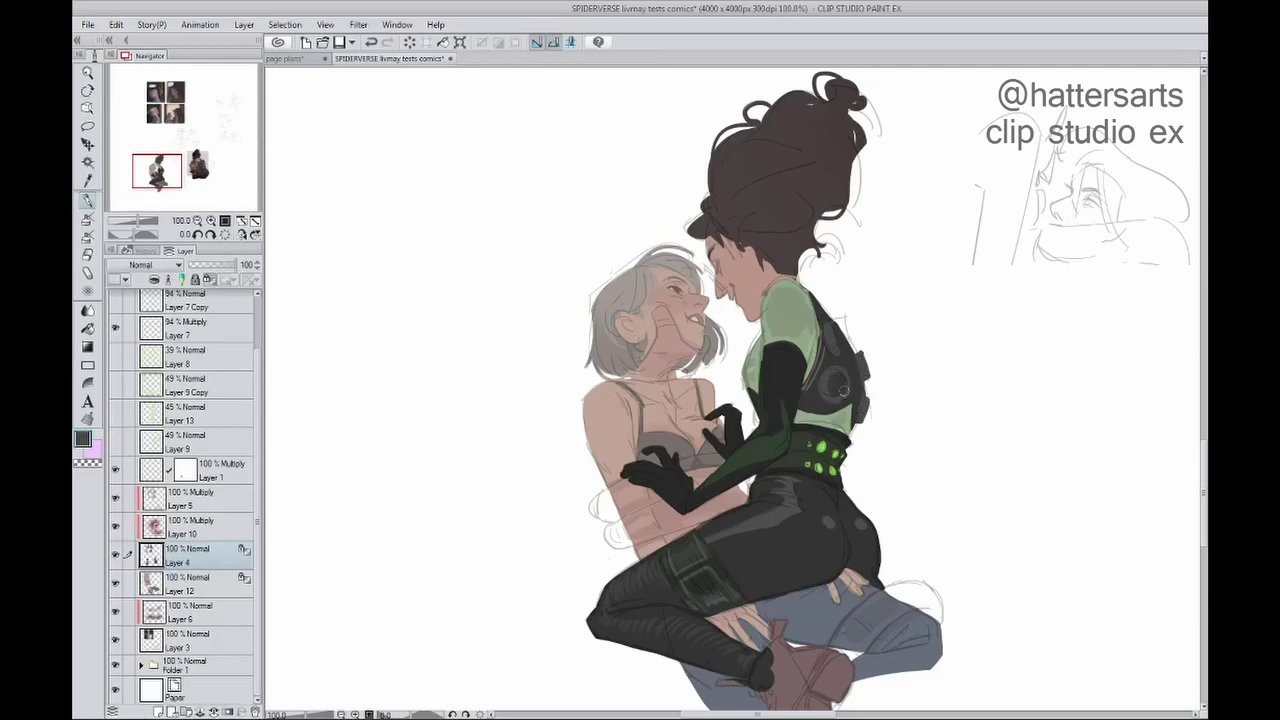
key("h")
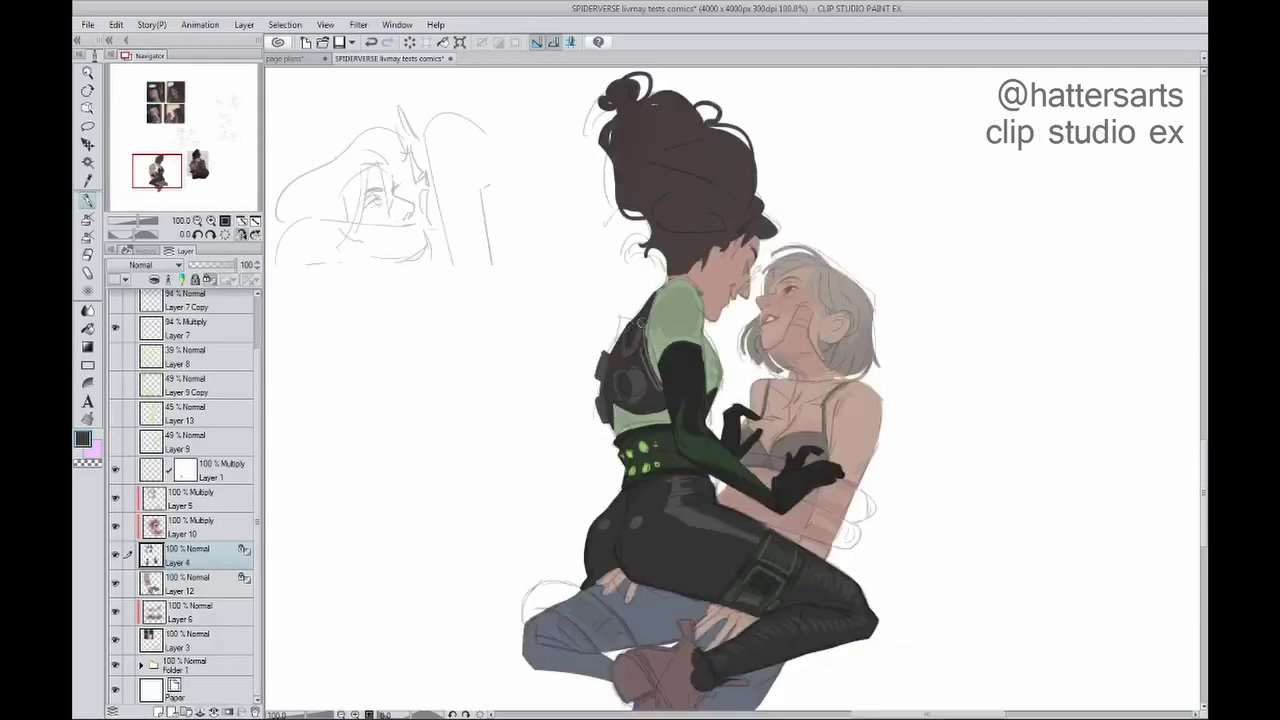
left_click(240, 235)
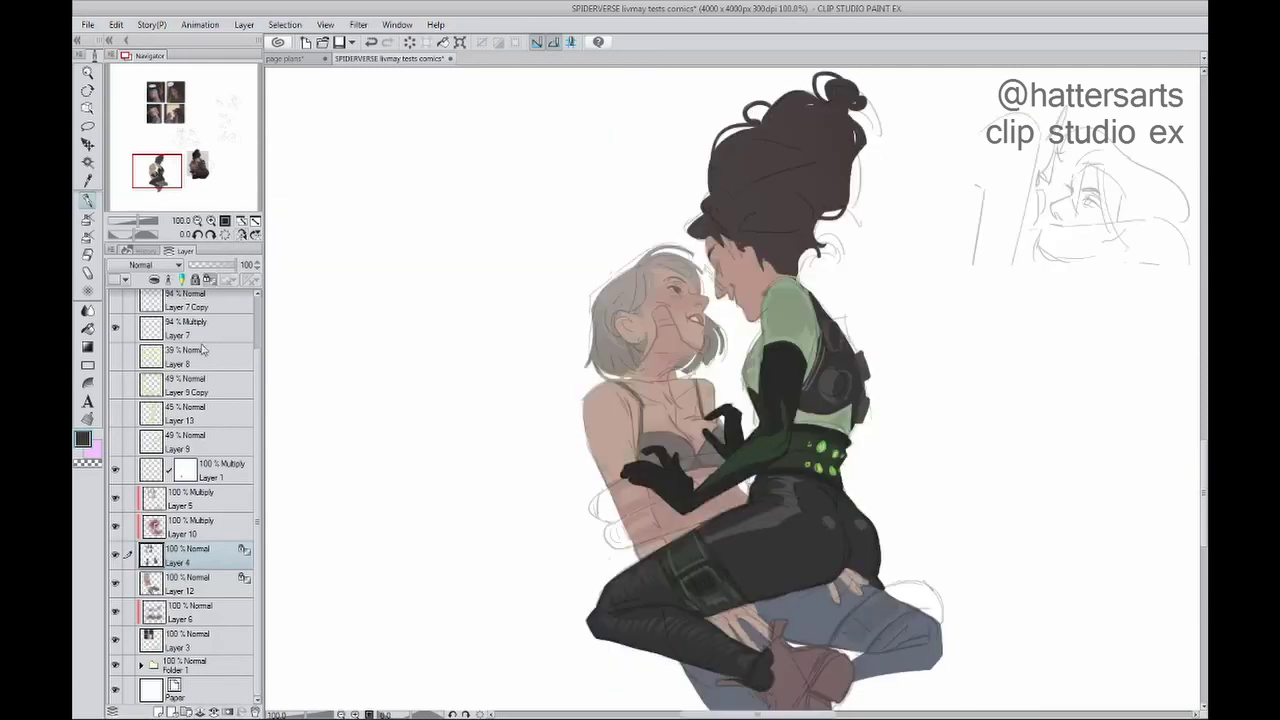
Step: Show the pale green coil layers Layer 9 Copy, Layer 13 and Layer 9, and paint the kneeling figure's boots near-black
left_click_drag(115, 384, 115, 446)
left_click_drag(163, 174, 167, 178)
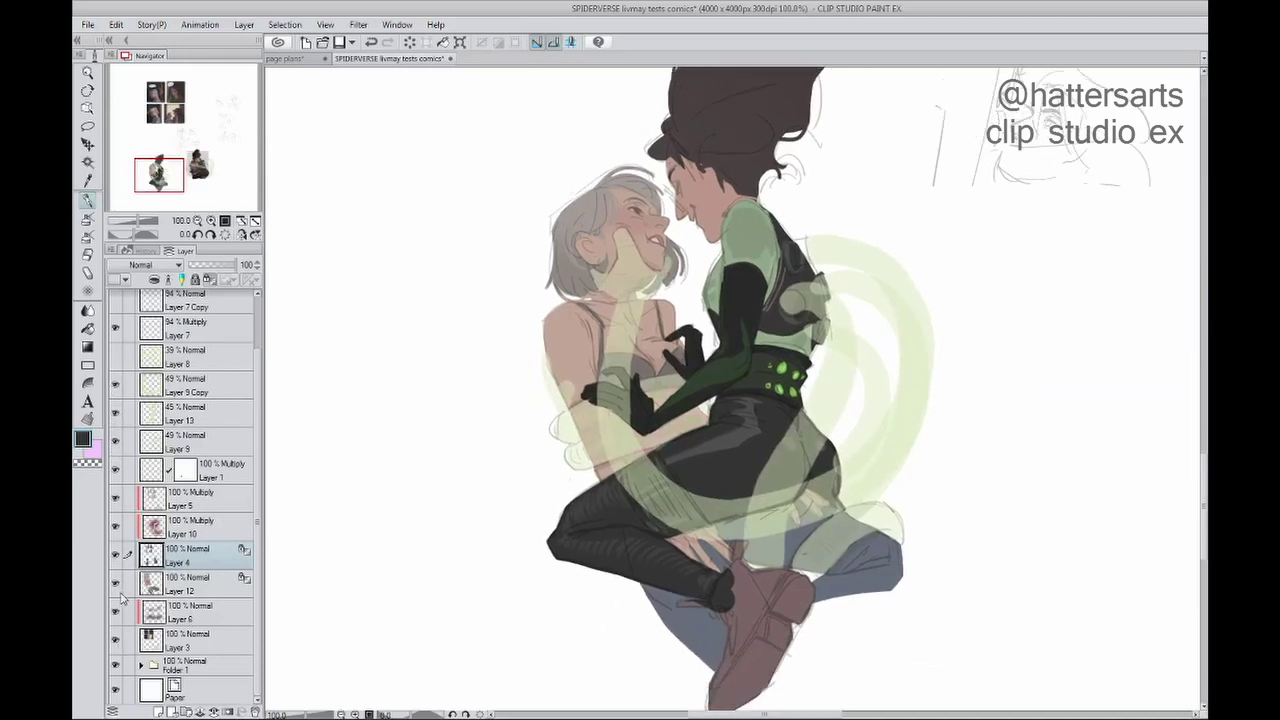
mouse_move(751, 610)
left_mouse_down()
mouse_move(695, 579)
mouse_move(707, 688)
mouse_move(757, 582)
mouse_move(726, 578)
left_mouse_up()
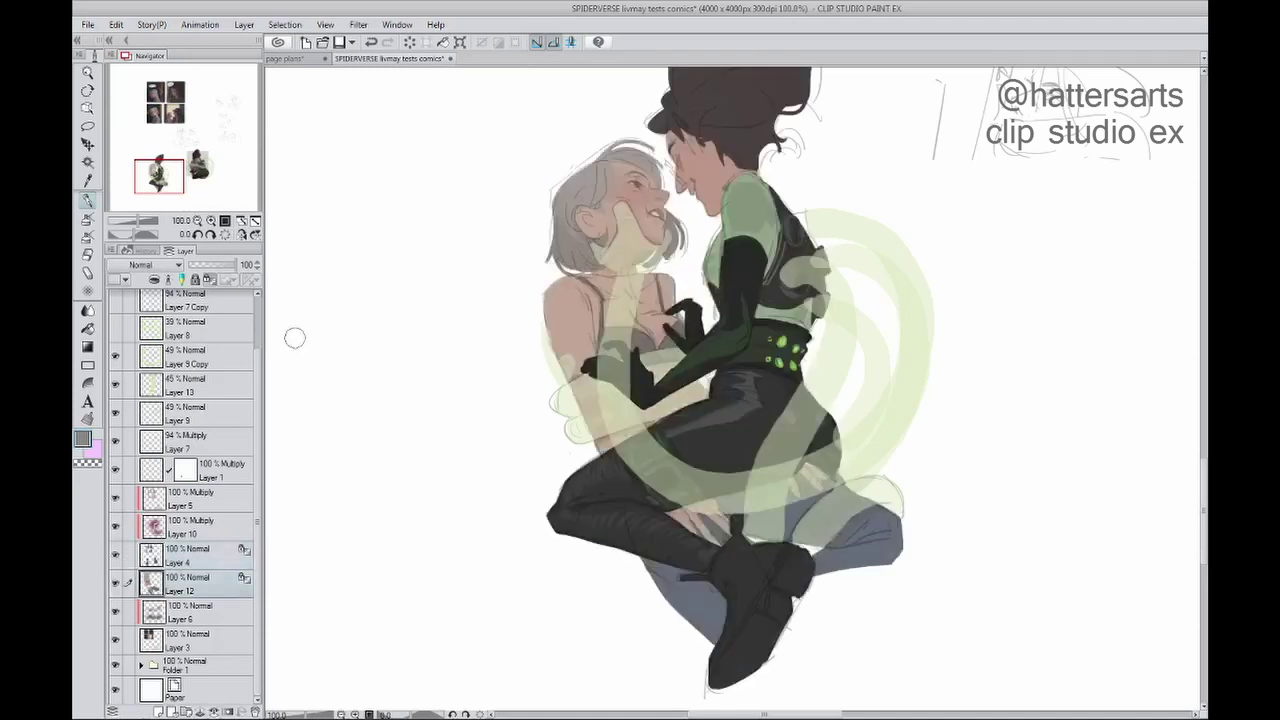
Step: Paint the kneeling figure's eye, brow and reddish facial shading on Layer 4, checking the face in the mirrored view
scroll(743, 70, "up", 4)
mouse_move(460, 440)
left_mouse_down()
mouse_move(462, 495)
mouse_move(498, 418)
left_mouse_up()
scroll(497, 418, "down", 4)
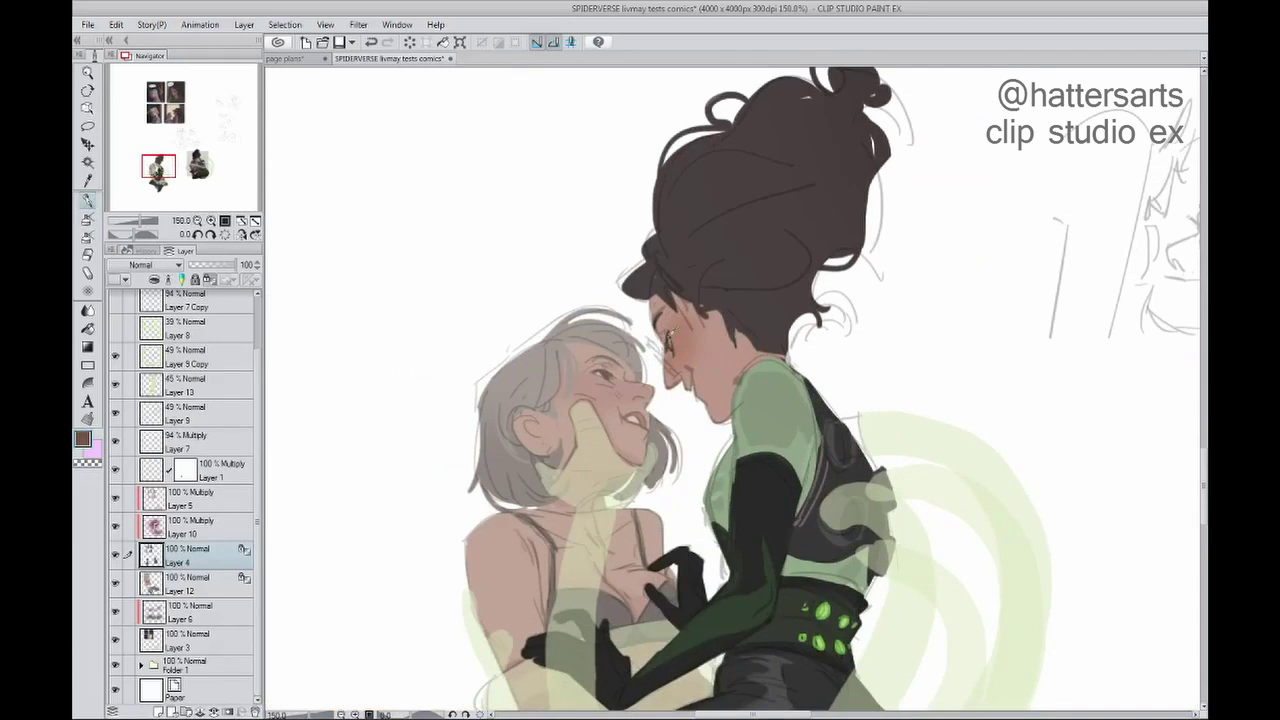
key("h")
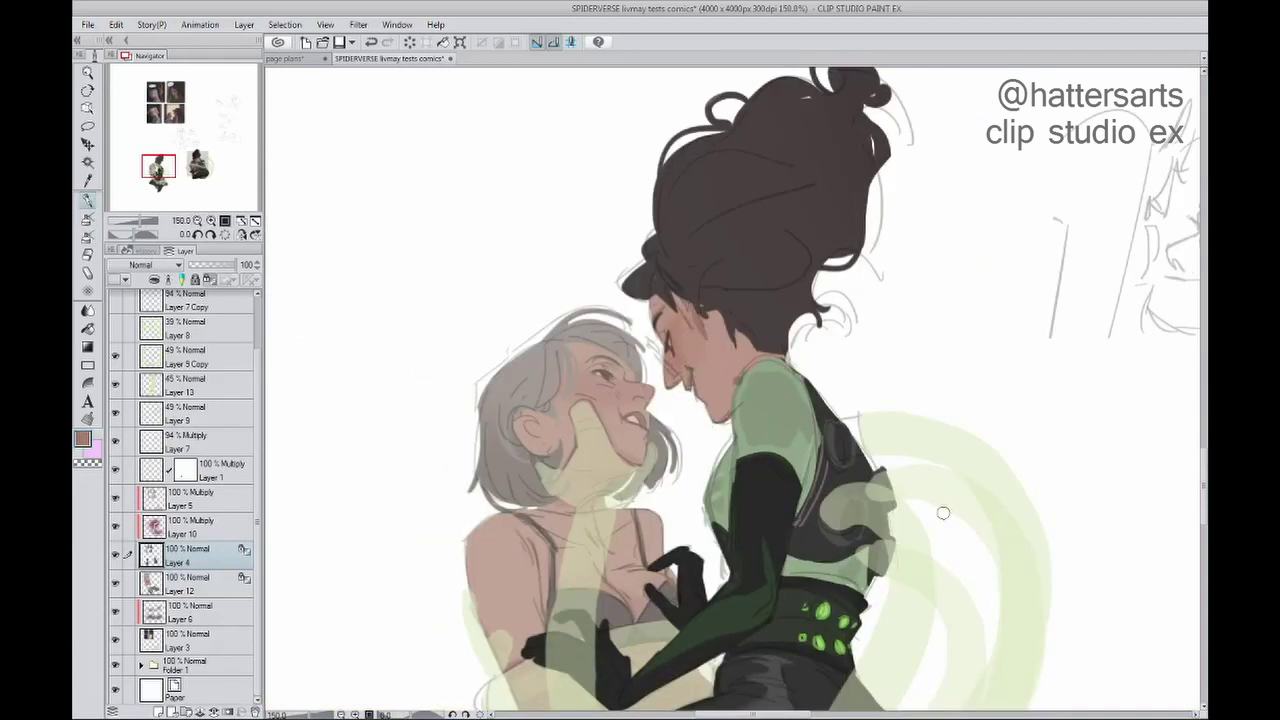
left_click_drag(942, 512, 920, 476)
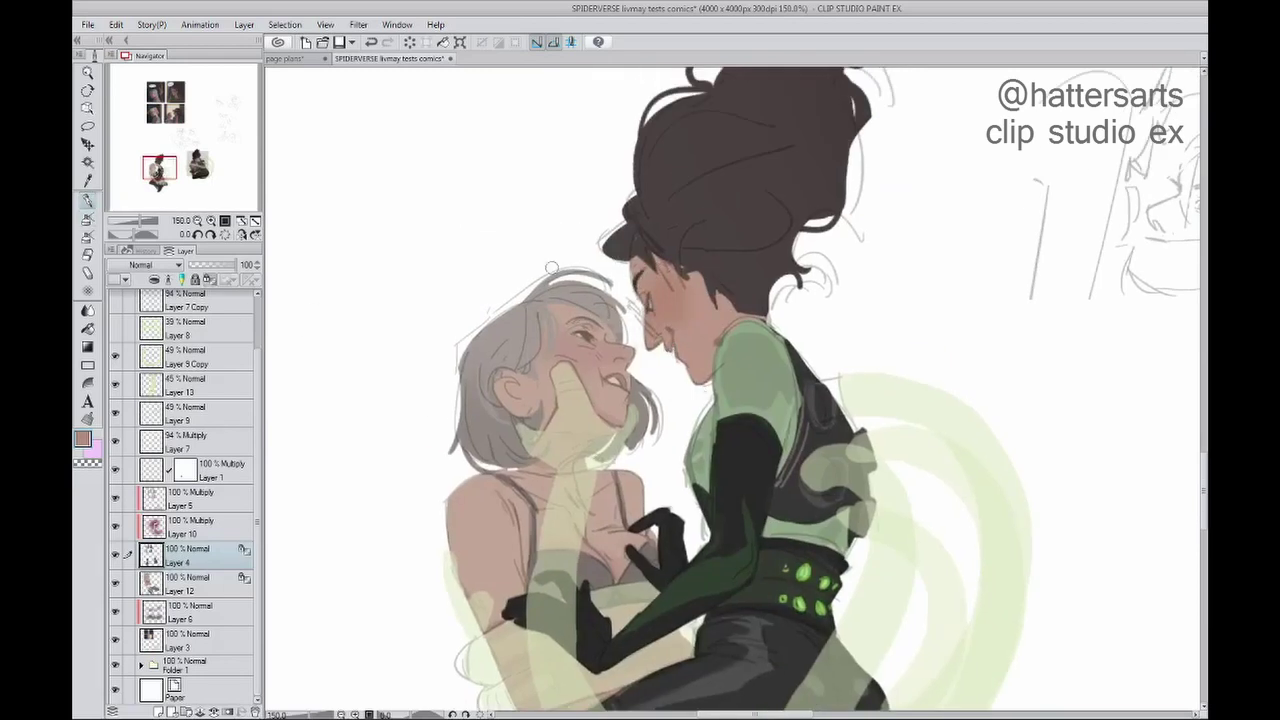
left_click(241, 234)
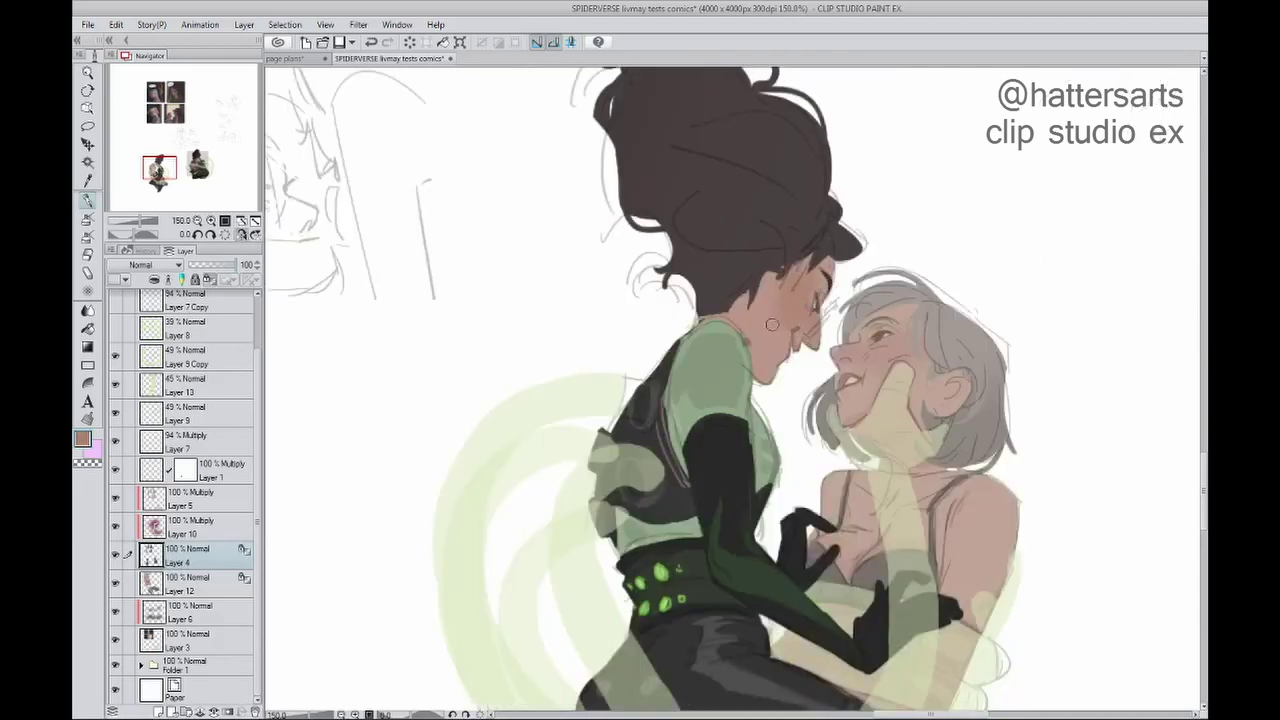
key("h")
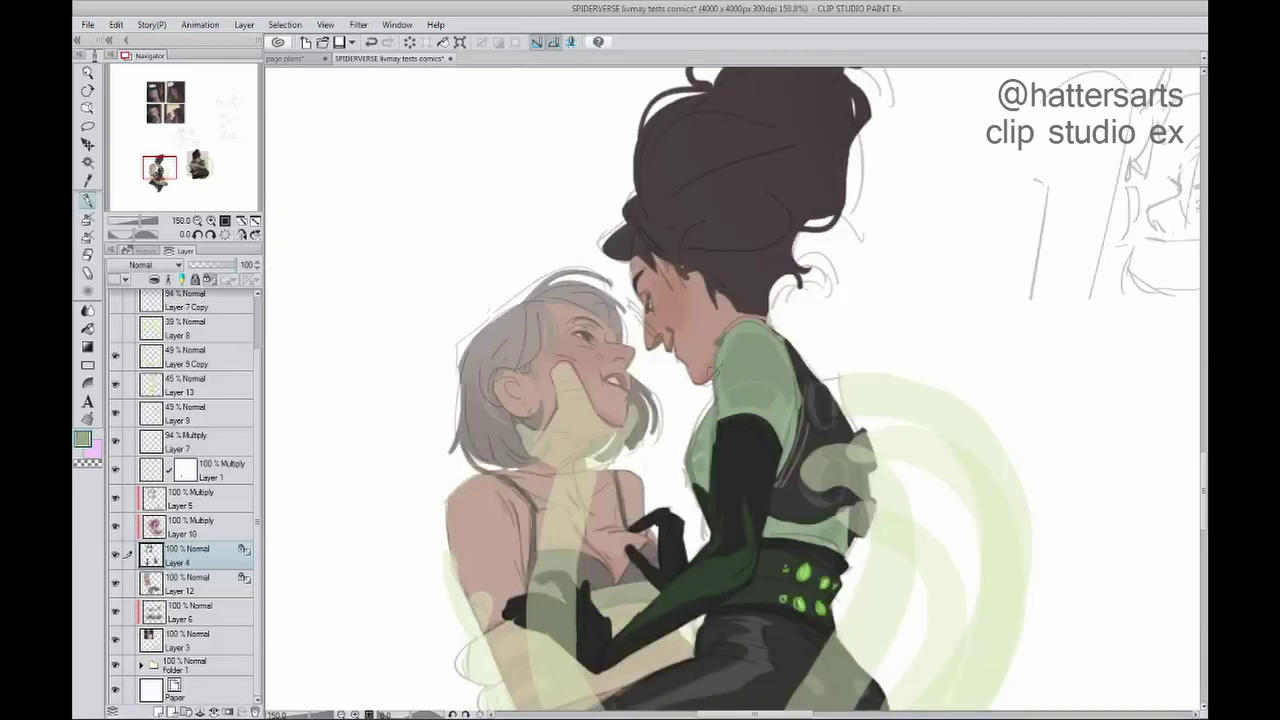
Step: Add curved green bands to the kneeling figure's sleeve, loose dark strands at her nape and a black glasses rim
key("h")
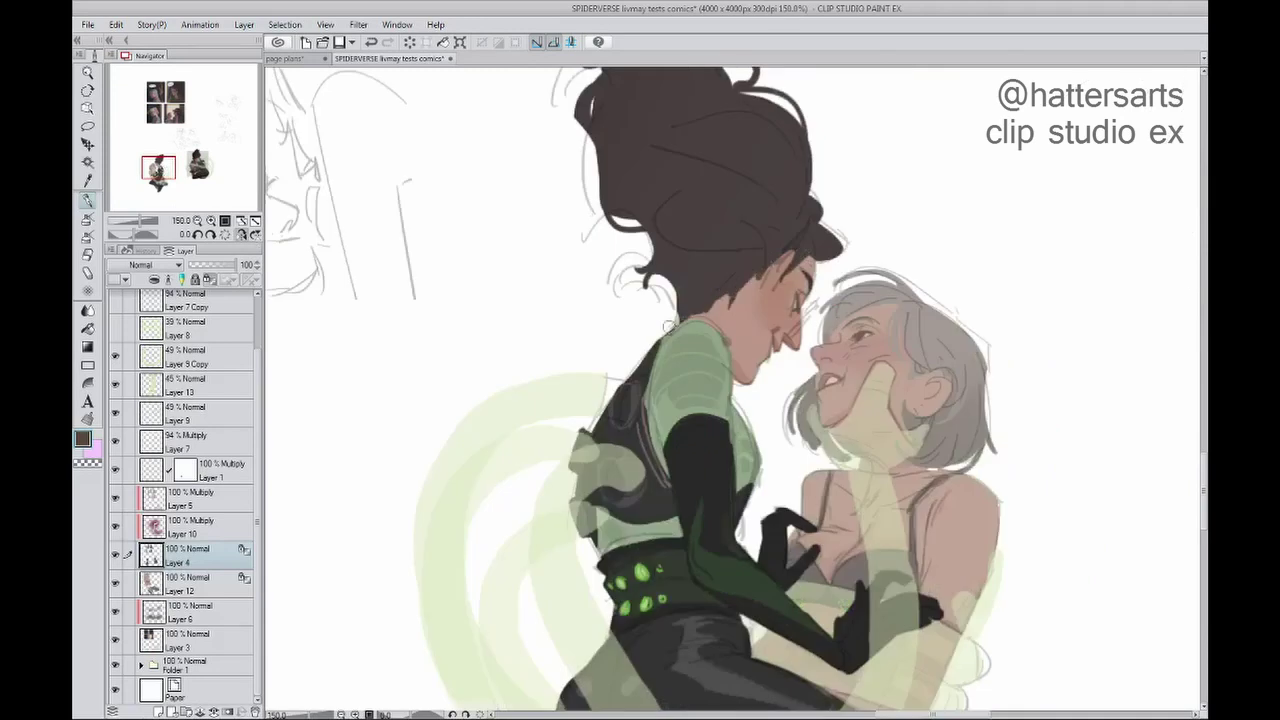
key("h")
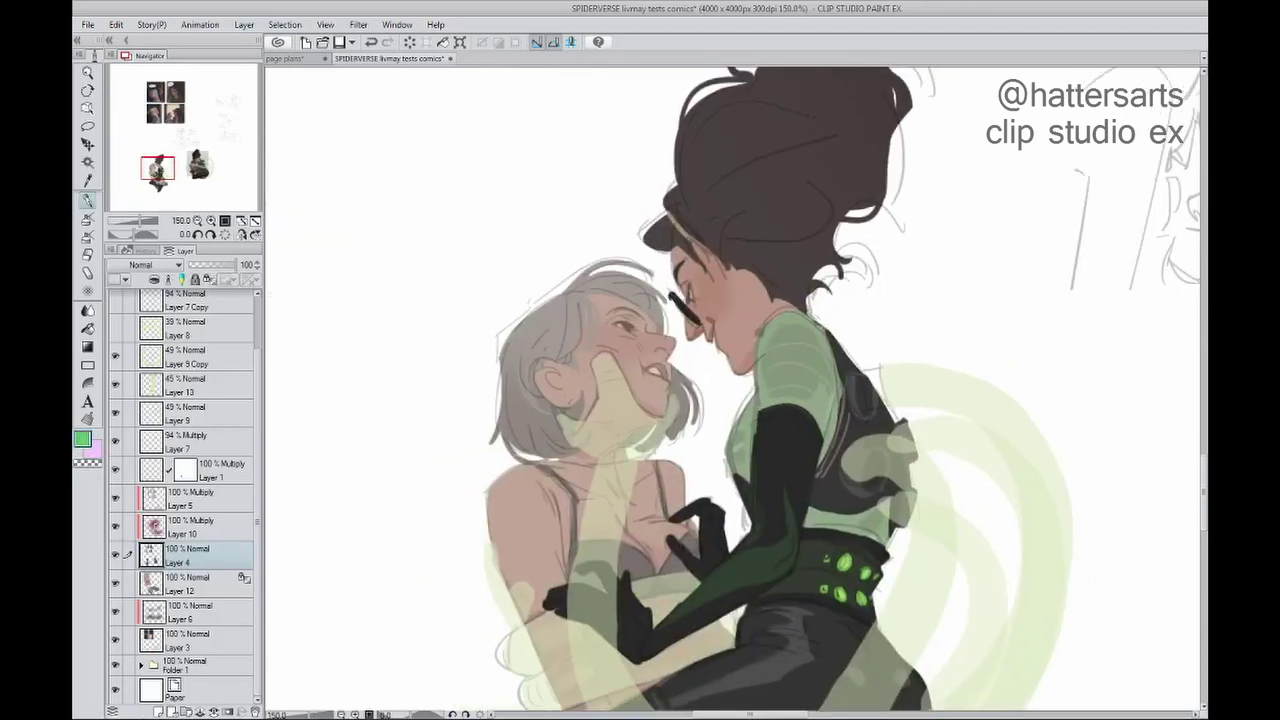
Step: Paint a green lens inside the kneeling figure's black glasses rim, checking the shape in the mirrored view
key("h")
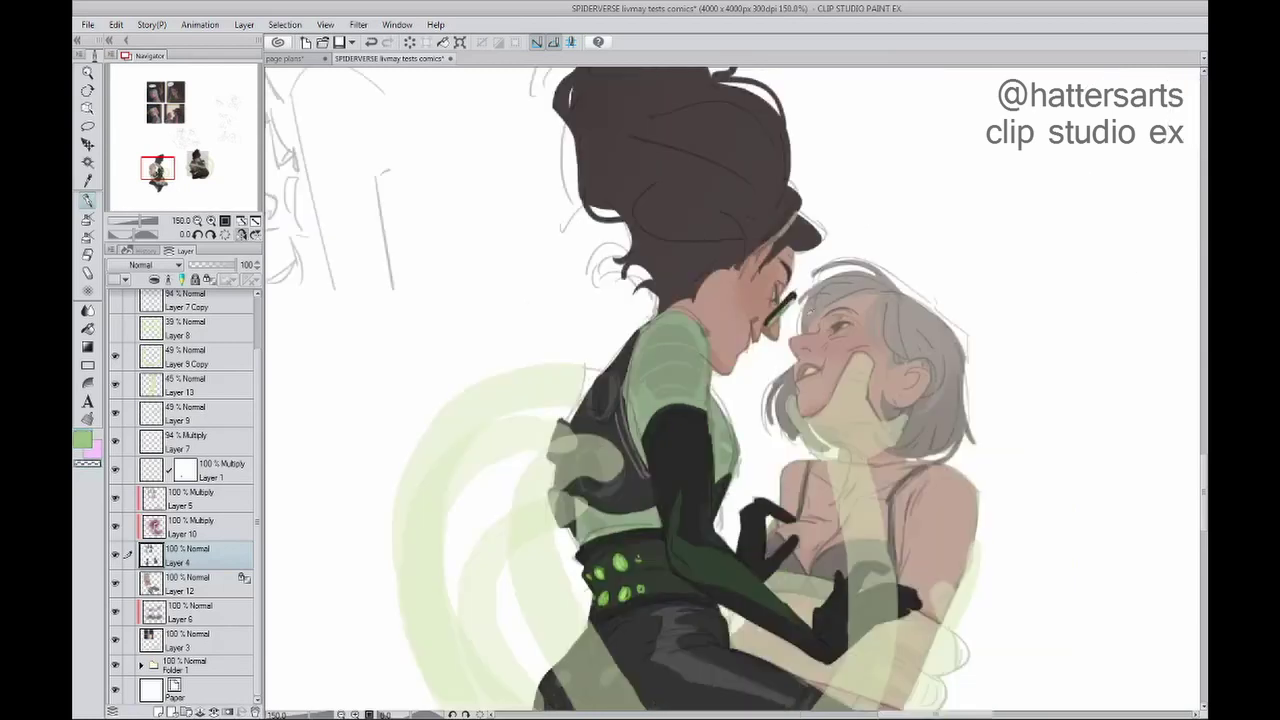
left_click(782, 296, "alt")
left_click_drag(778, 290, 786, 304)
key("h")
key("h")
key("h")
key("h")
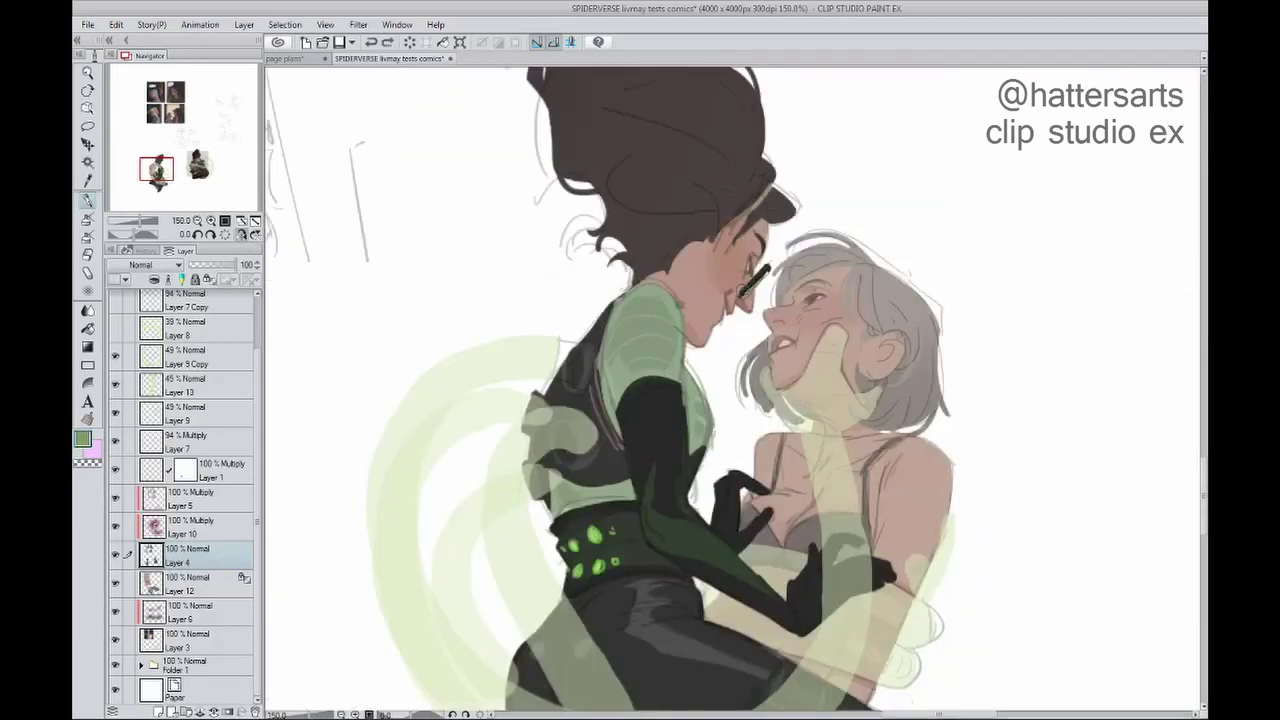
Step: Darken the kneeling figure's glasses and draw their thin temple arm across her face, comparing normal and mirrored views
left_click(763, 279, "alt")
key("h")
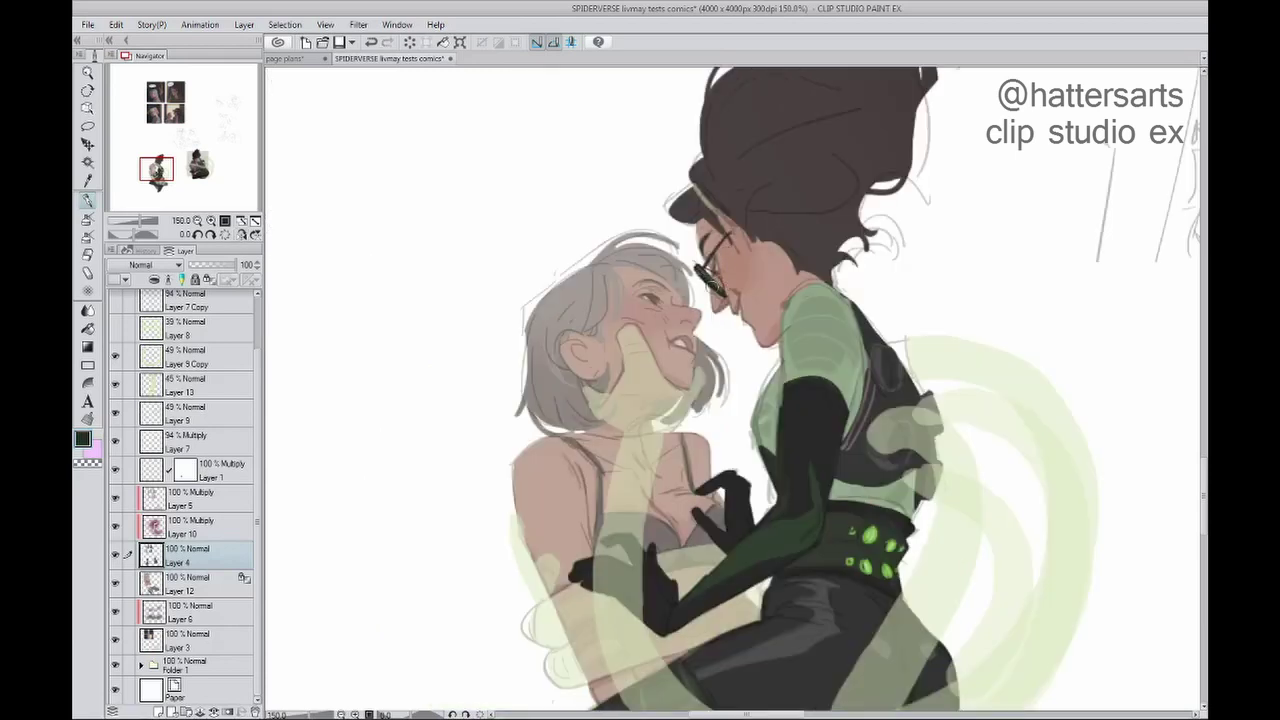
key("h")
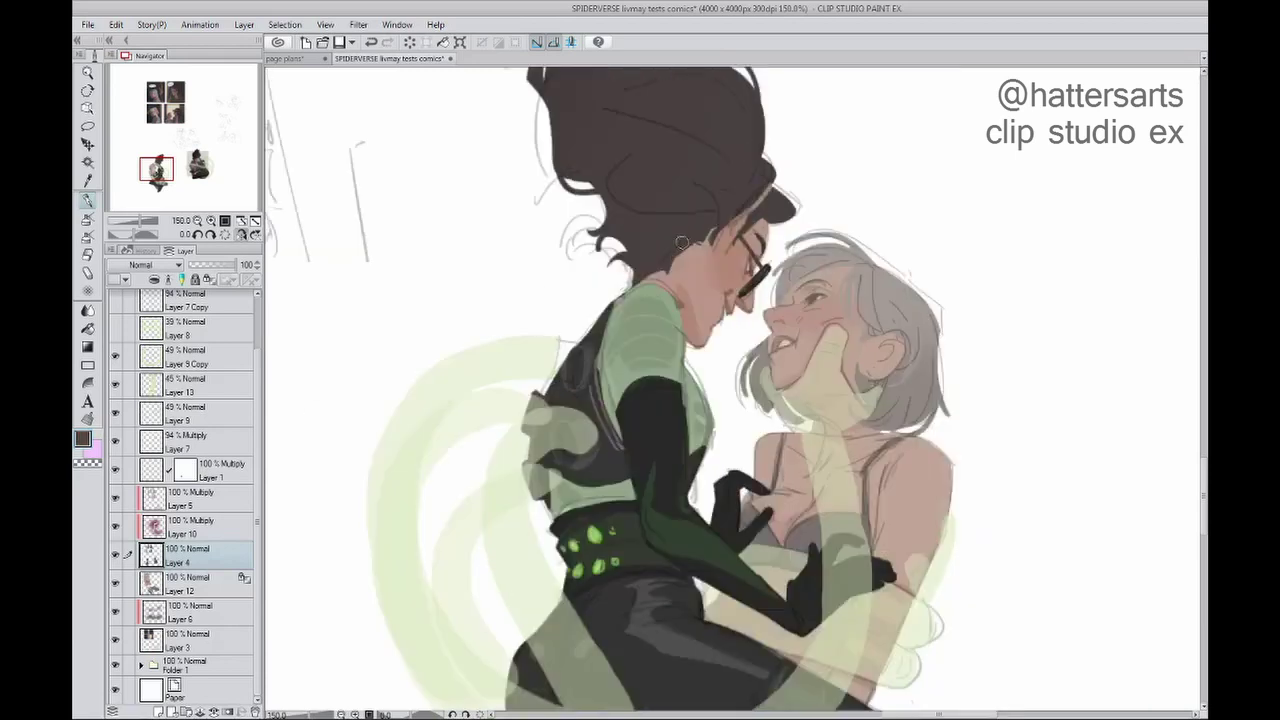
key("h")
key("h")
key("h")
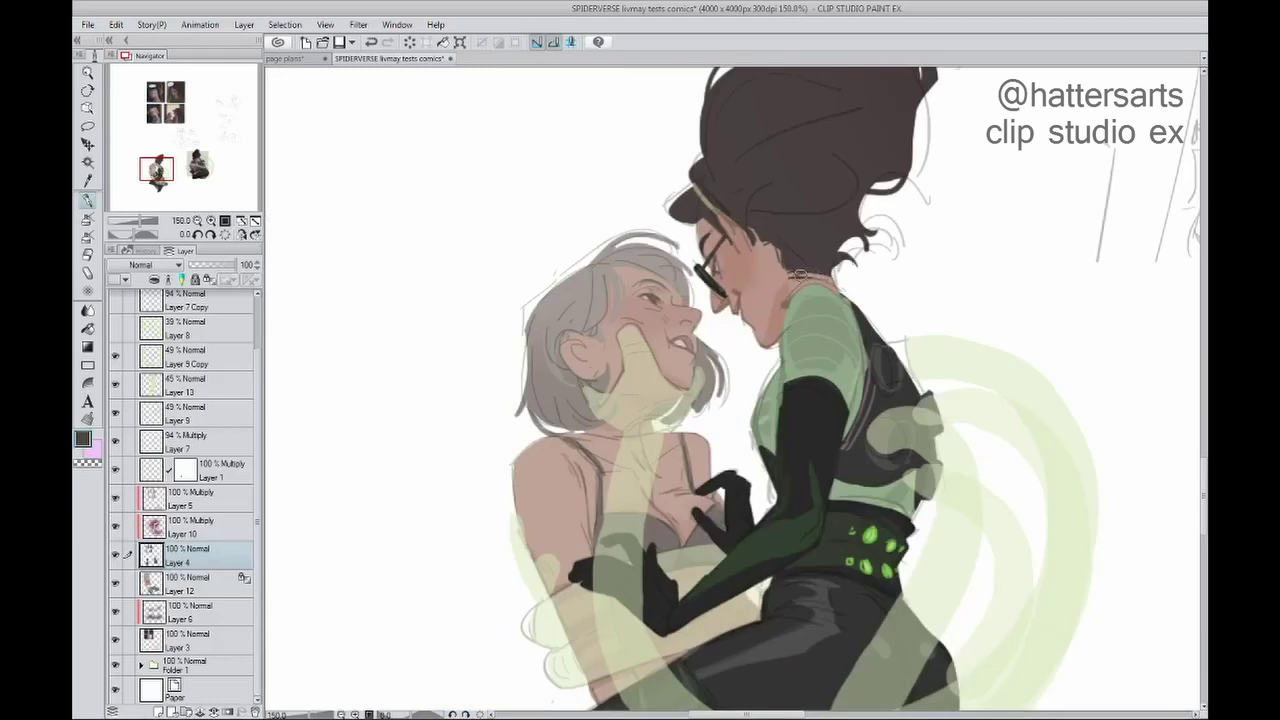
Step: Adjust the grey-haired figure's colours on Layer 12 with a tonal correction
key("ctrl+alt+0")
key("ctrl+l")
left_click_drag(1184, 484, 1191, 484)
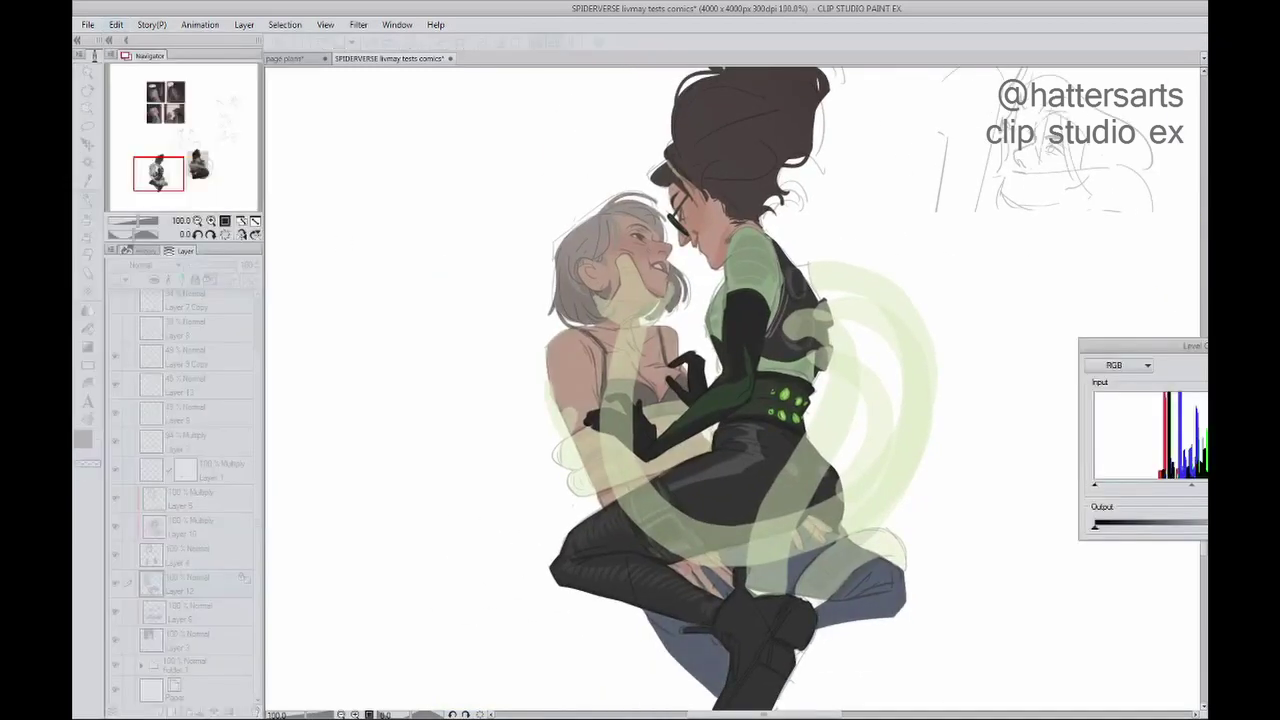
key("Escape")
left_click(116, 24)
mouse_move(170, 303)
left_click(430, 380)
key("Return")
Step: Paint darker tread lines on the kneeling figure's boot soles and heels on Layer 4, comparing normal and mirrored views
scroll(726, 528, "down", 3)
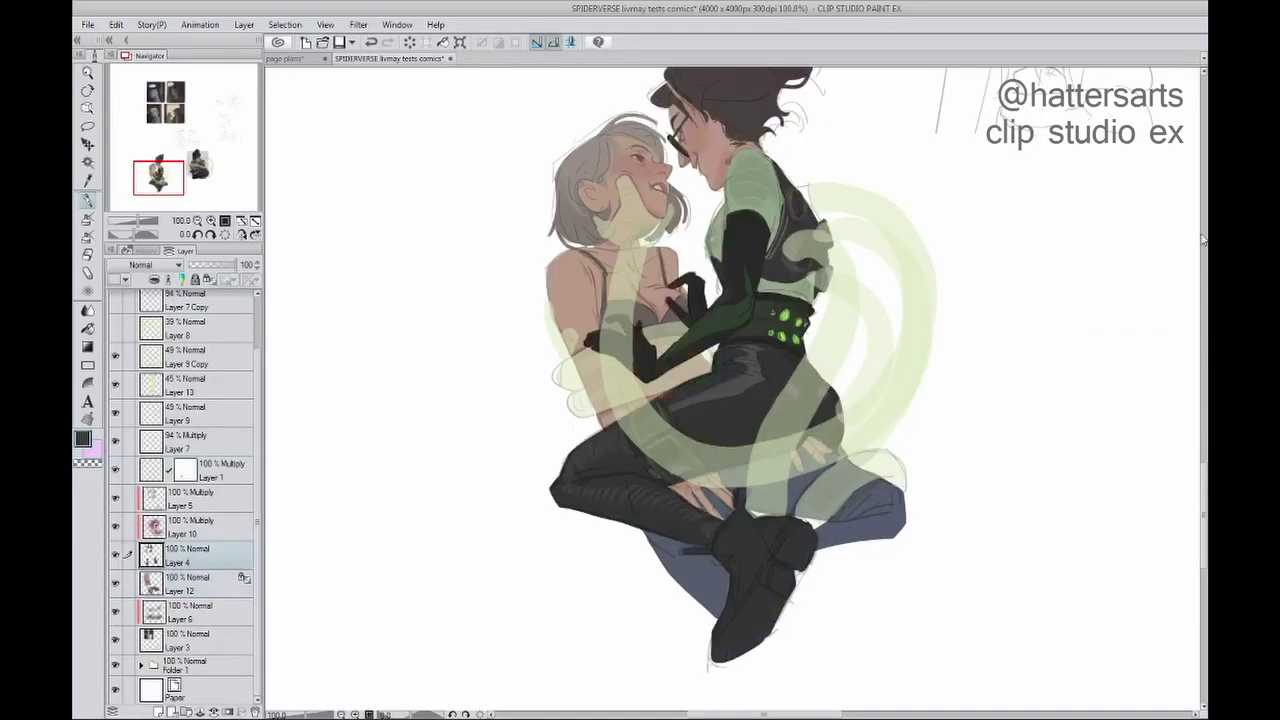
key("h")
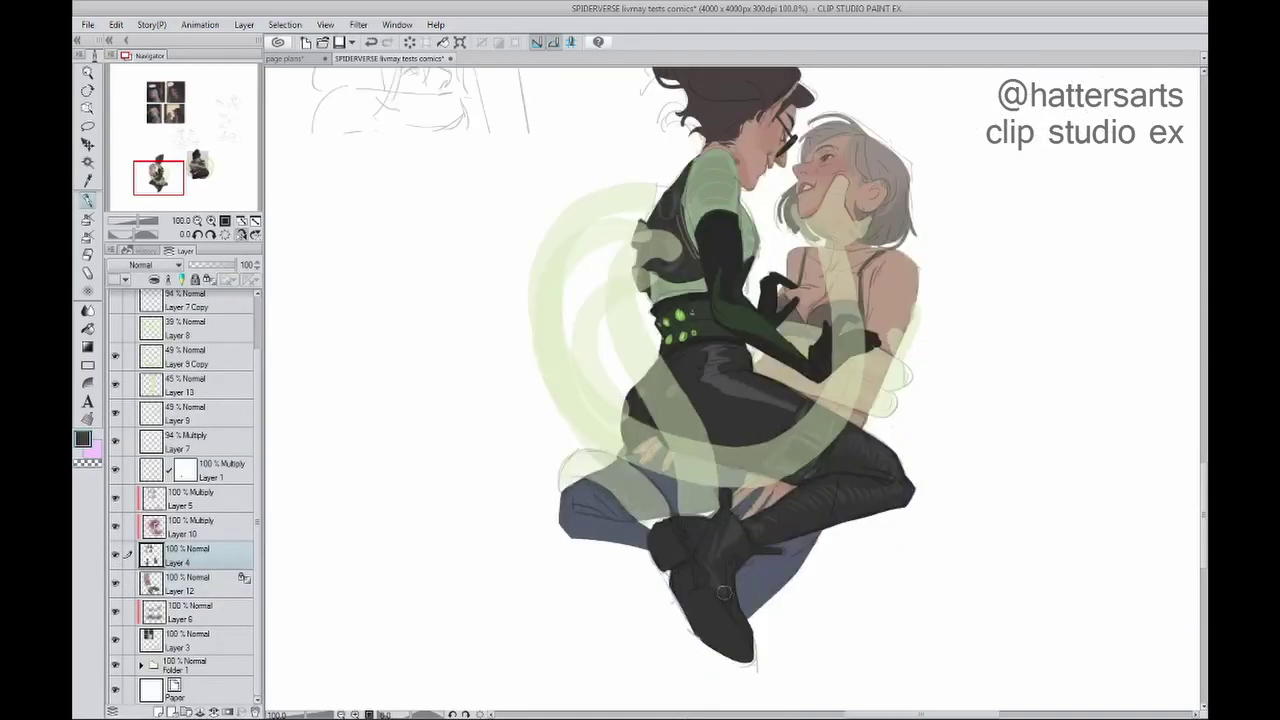
key("h")
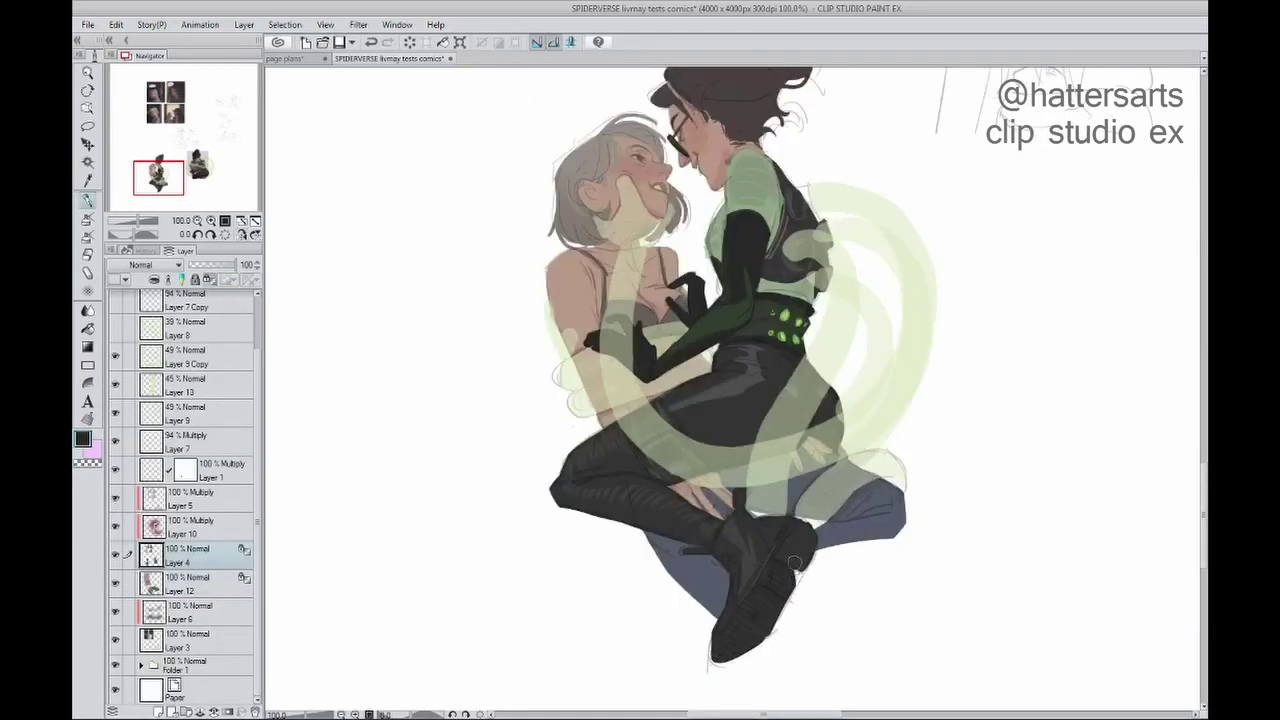
key("h")
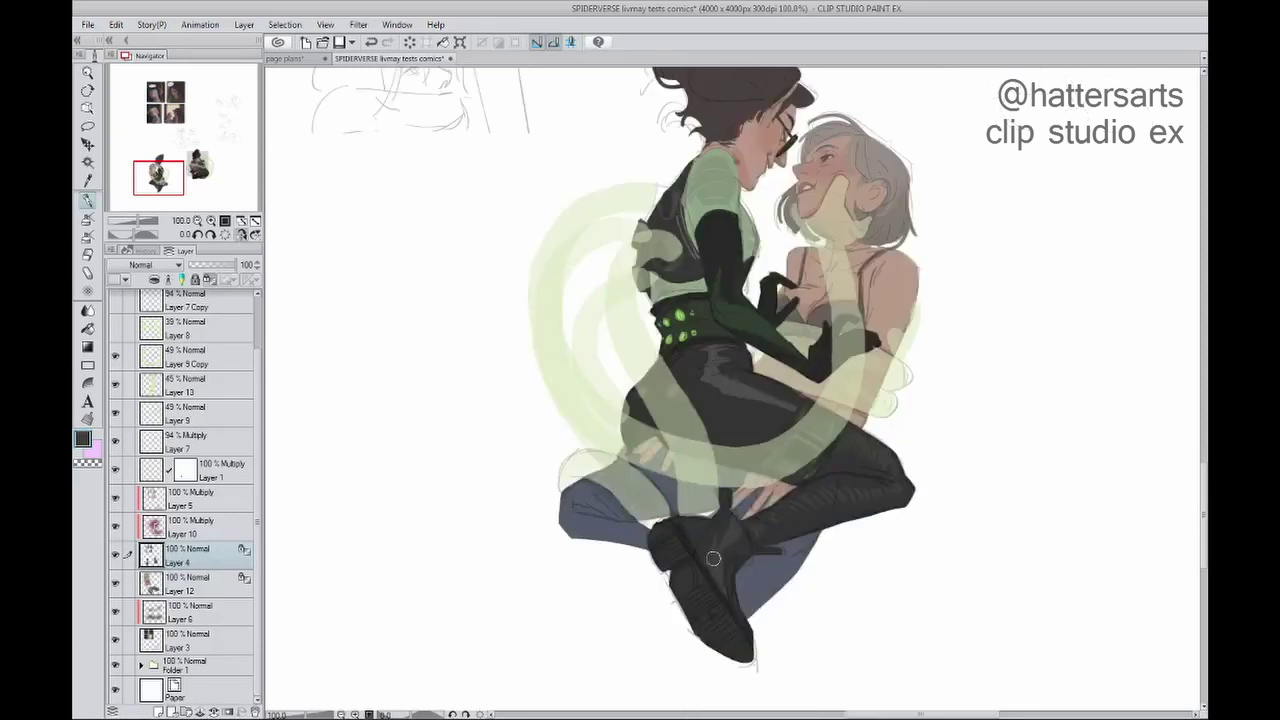
key("h")
Step: Paint muted purple highlights through the kneeling figure's dark hair on Layer 4, checking them in the mirrored view
scroll(714, 557, "up", 4)
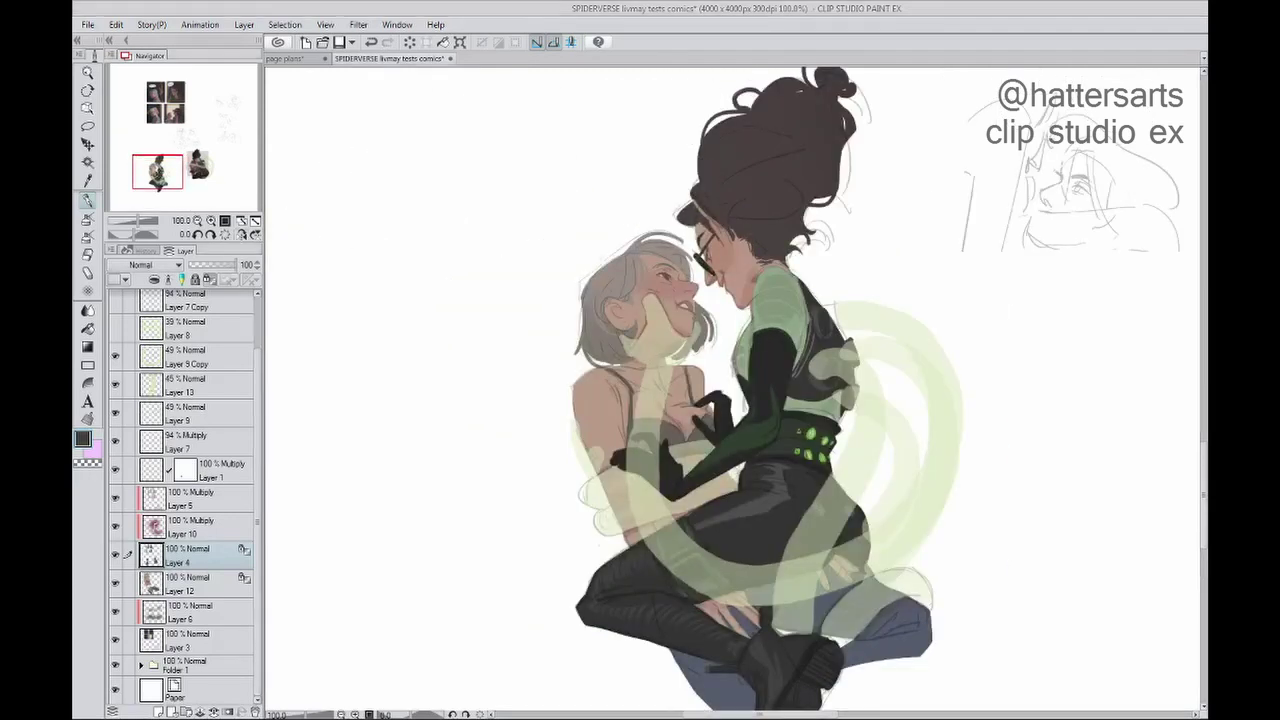
scroll(730, 390, "right", 2)
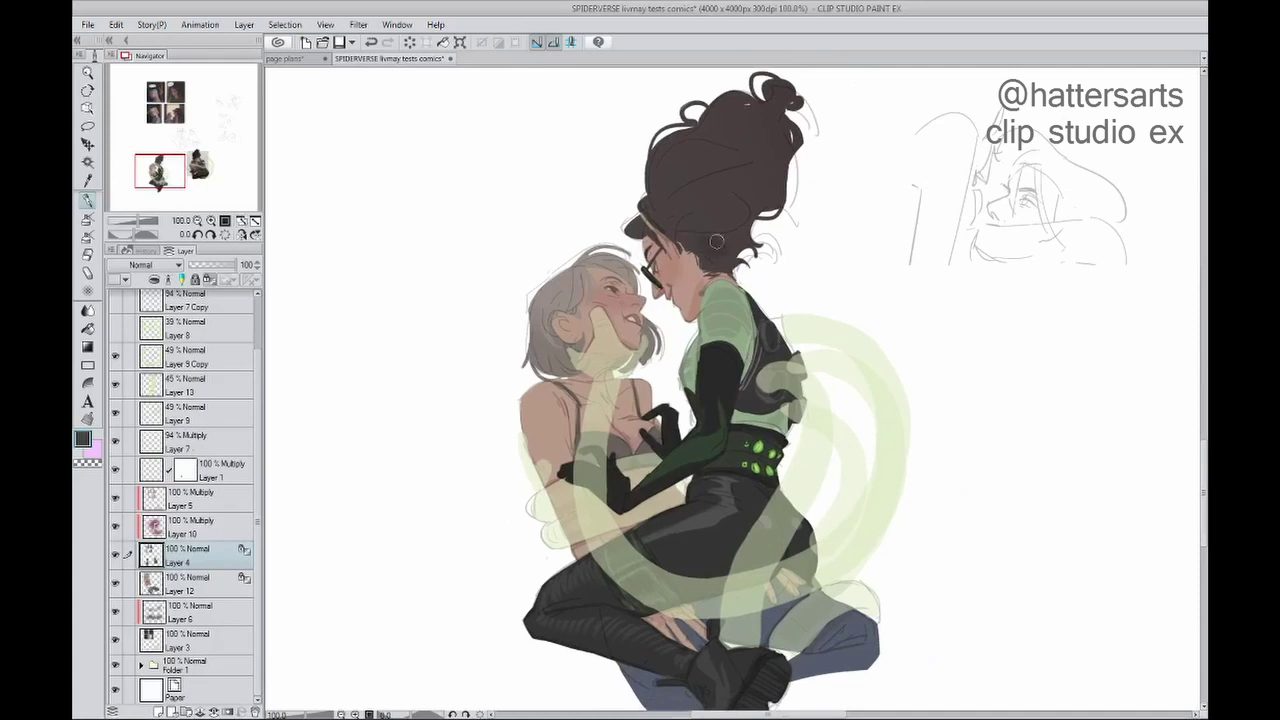
mouse_move(716, 241)
left_mouse_down()
mouse_move(765, 142)
mouse_move(709, 148)
mouse_move(664, 180)
mouse_move(735, 140)
mouse_move(695, 244)
mouse_move(838, 225)
mouse_move(734, 225)
left_mouse_up()
key("h")
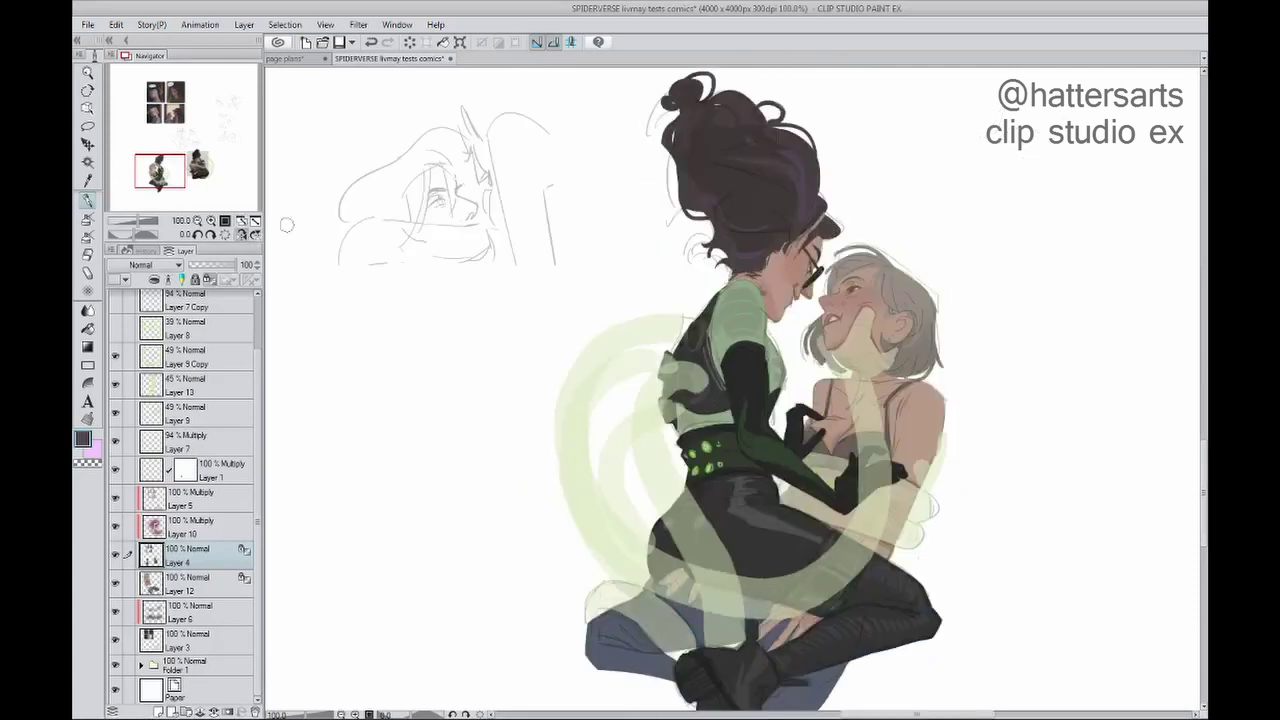
key("h")
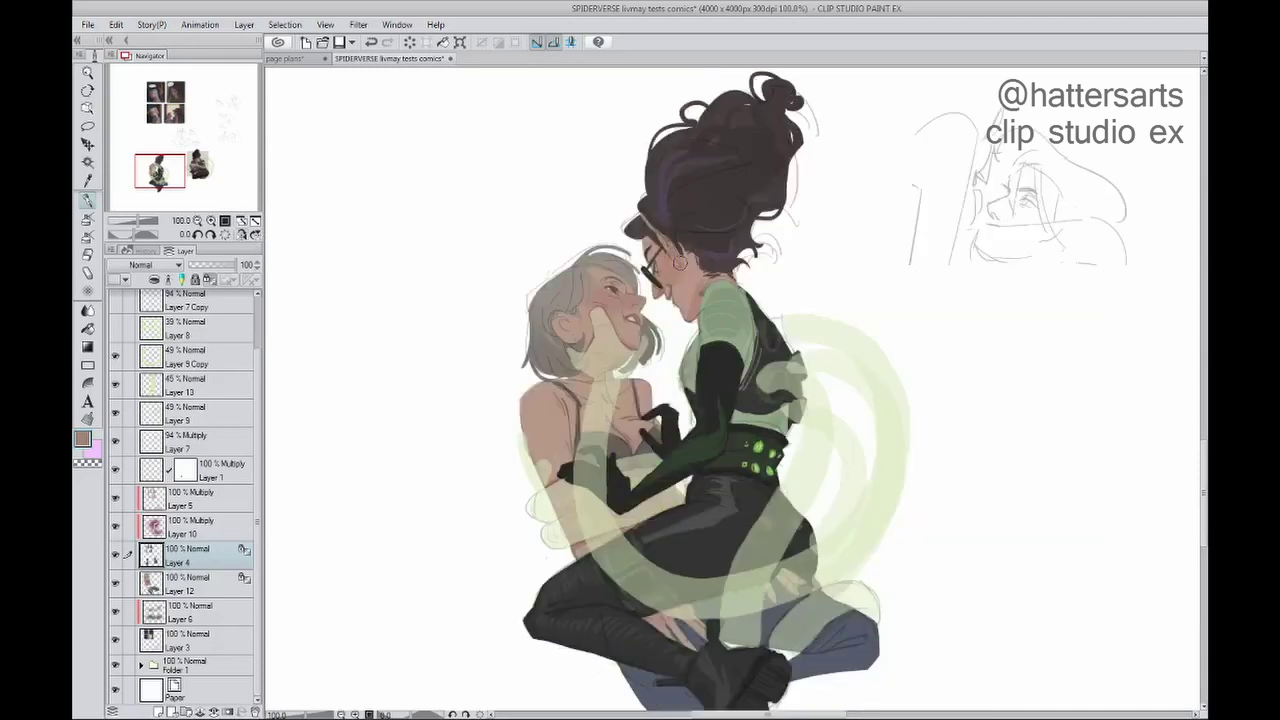
Step: Set Layer 9 Copy's opacity to 62% and try the Screen blend mode before returning it to Normal
left_click(195, 357)
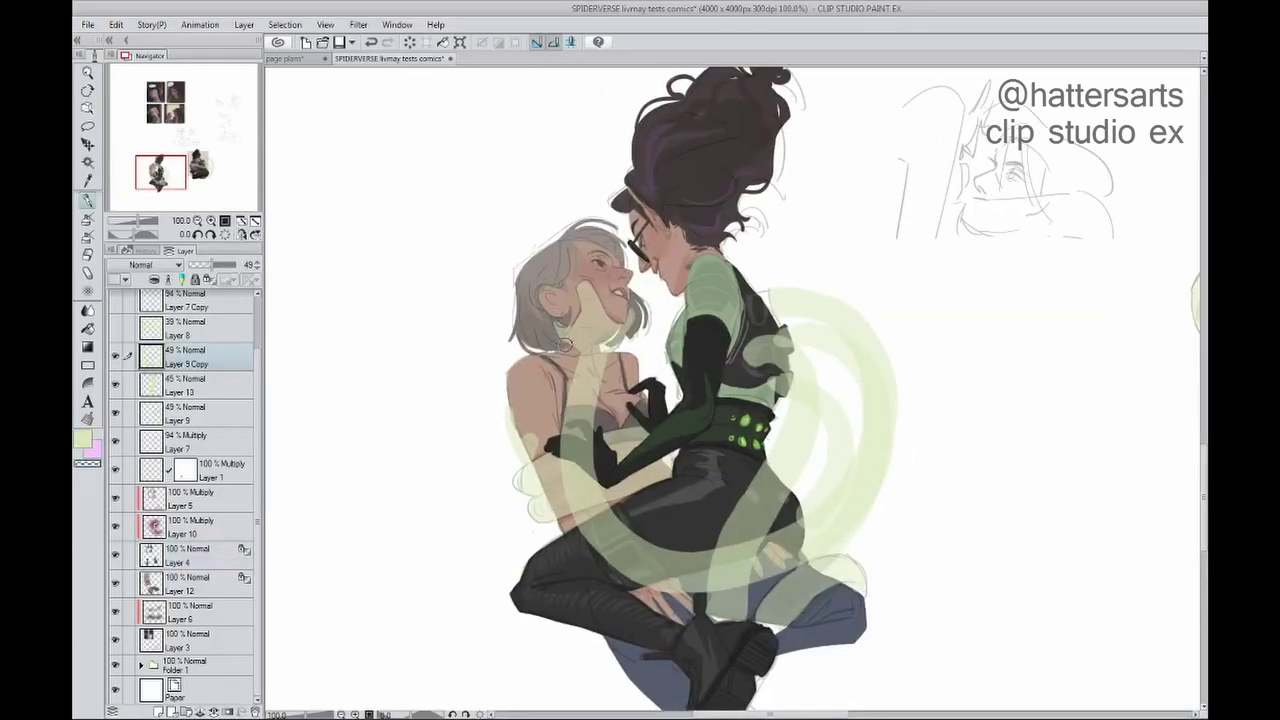
left_click(212, 264)
left_click(142, 265)
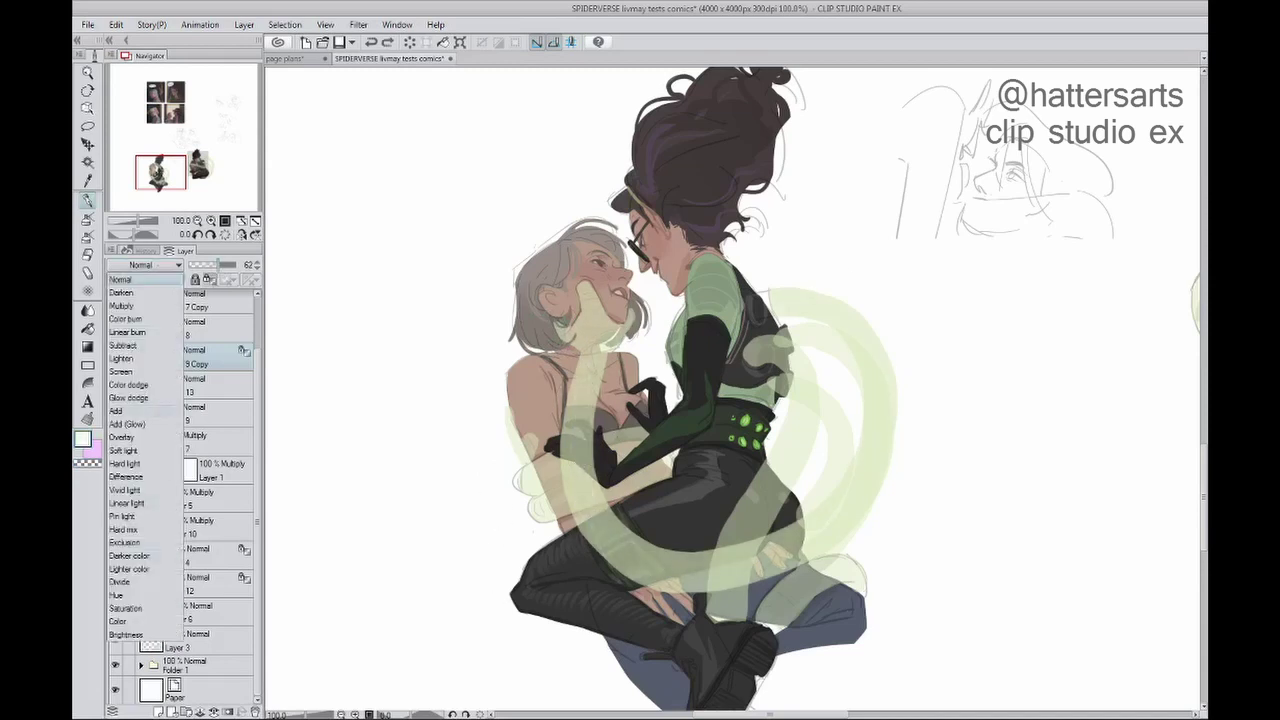
left_click(121, 371)
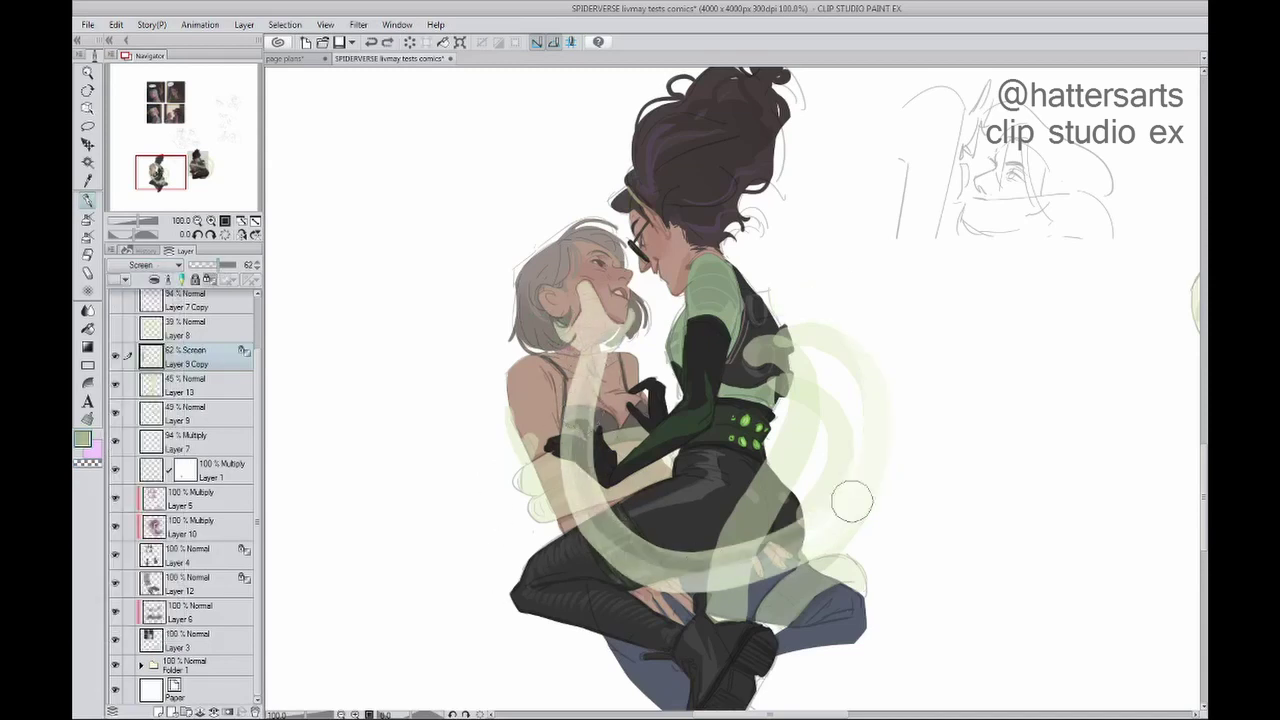
key("ctrl+z")
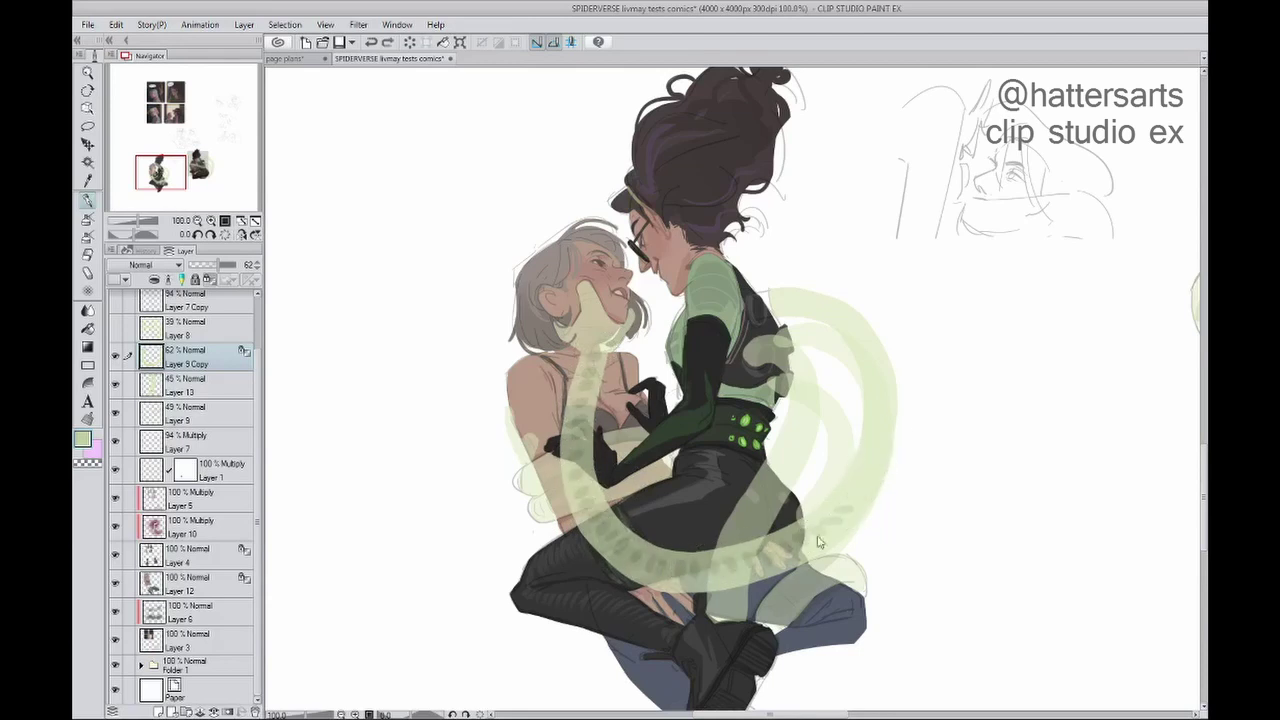
Step: Shade the large pale green tentacle and its hand with soft darker green bands on Layer 9 Copy, checking the mirrored view
mouse_move(716, 572)
left_mouse_down()
mouse_move(604, 474)
mouse_move(590, 370)
mouse_move(700, 555)
mouse_move(850, 310)
mouse_move(585, 330)
left_mouse_up()
key("ctrl+z")
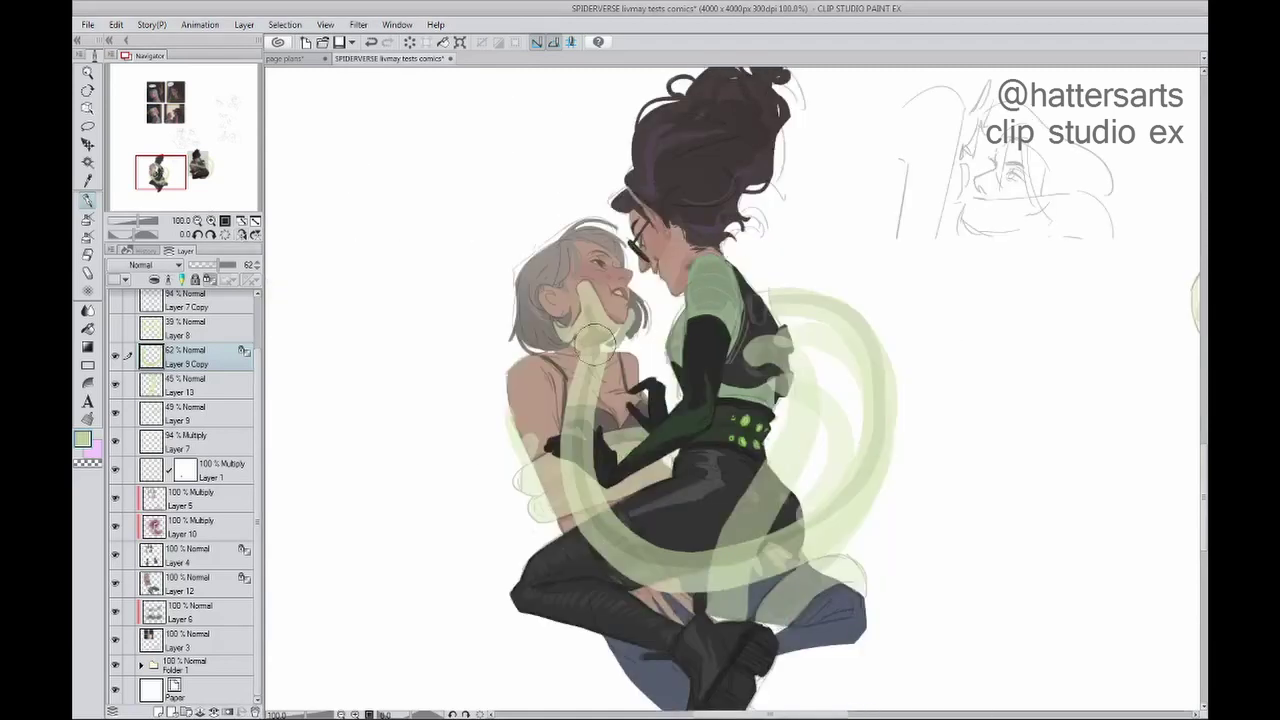
key("h")
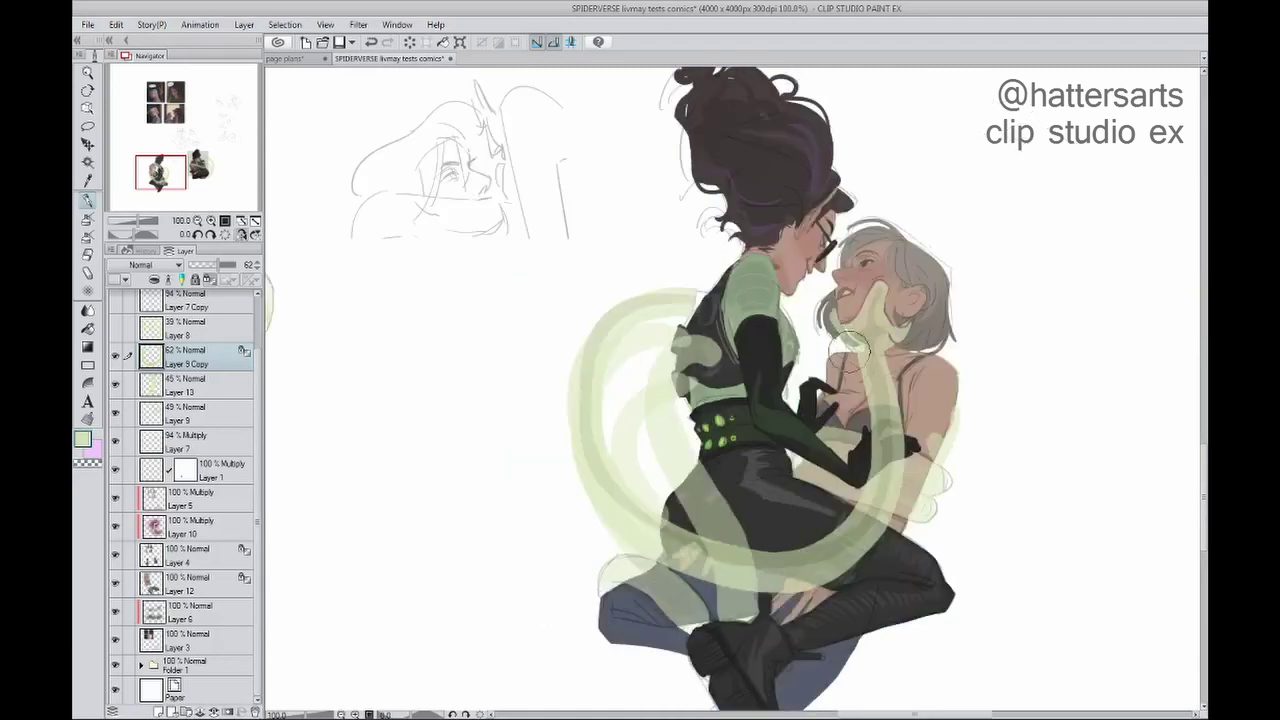
key("h")
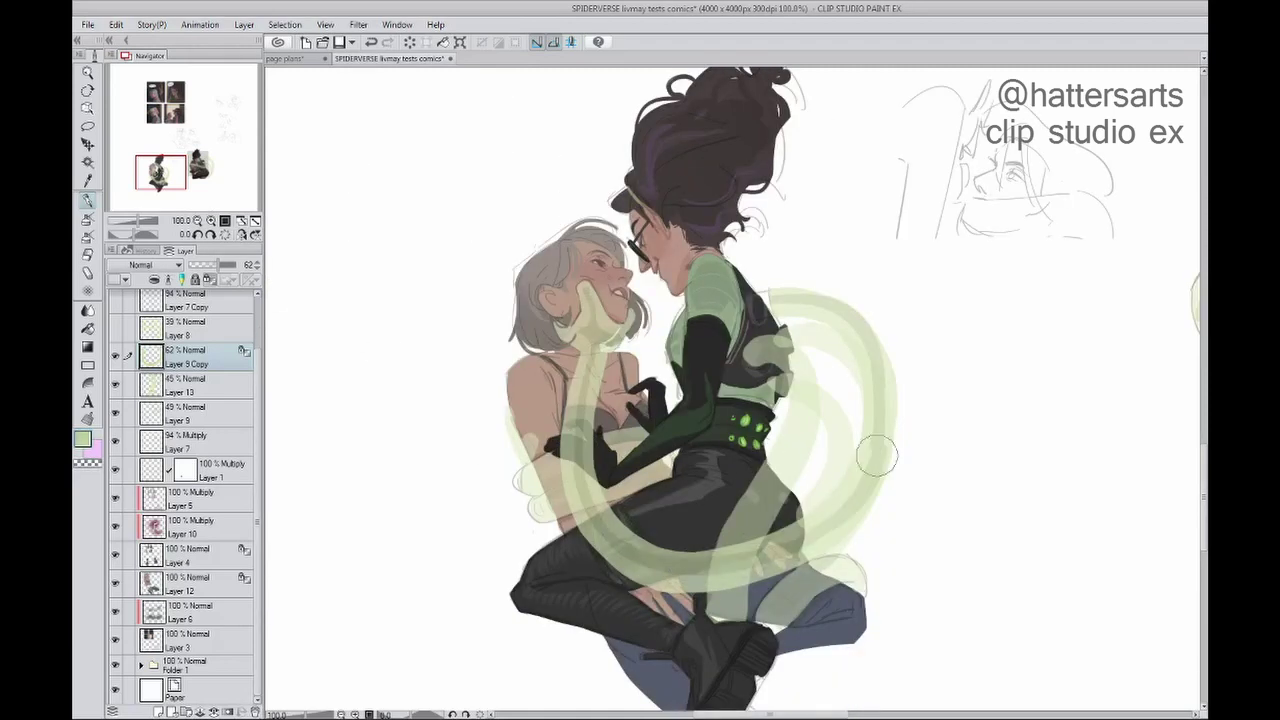
key("h")
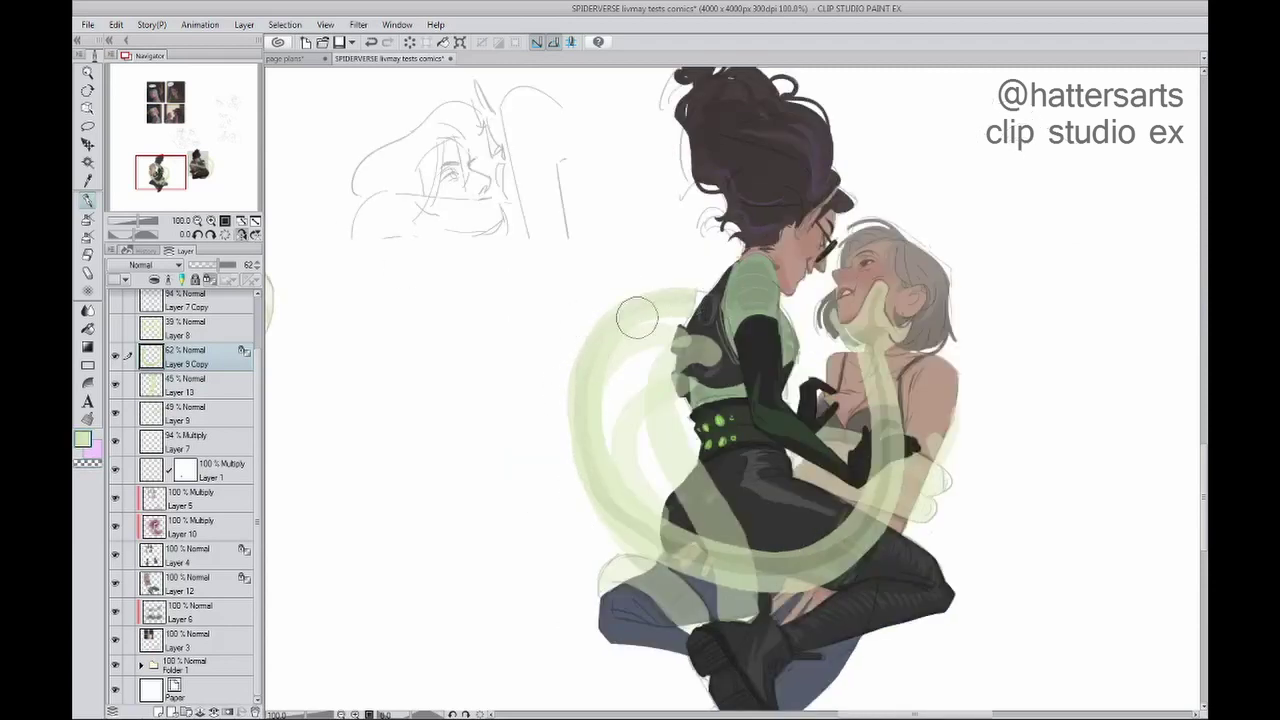
key("h")
Step: Add a new layer above Layer 9 Copy and outline the large tentacle's front curve and wrist cuff in black
key("ctrl+shift+n")
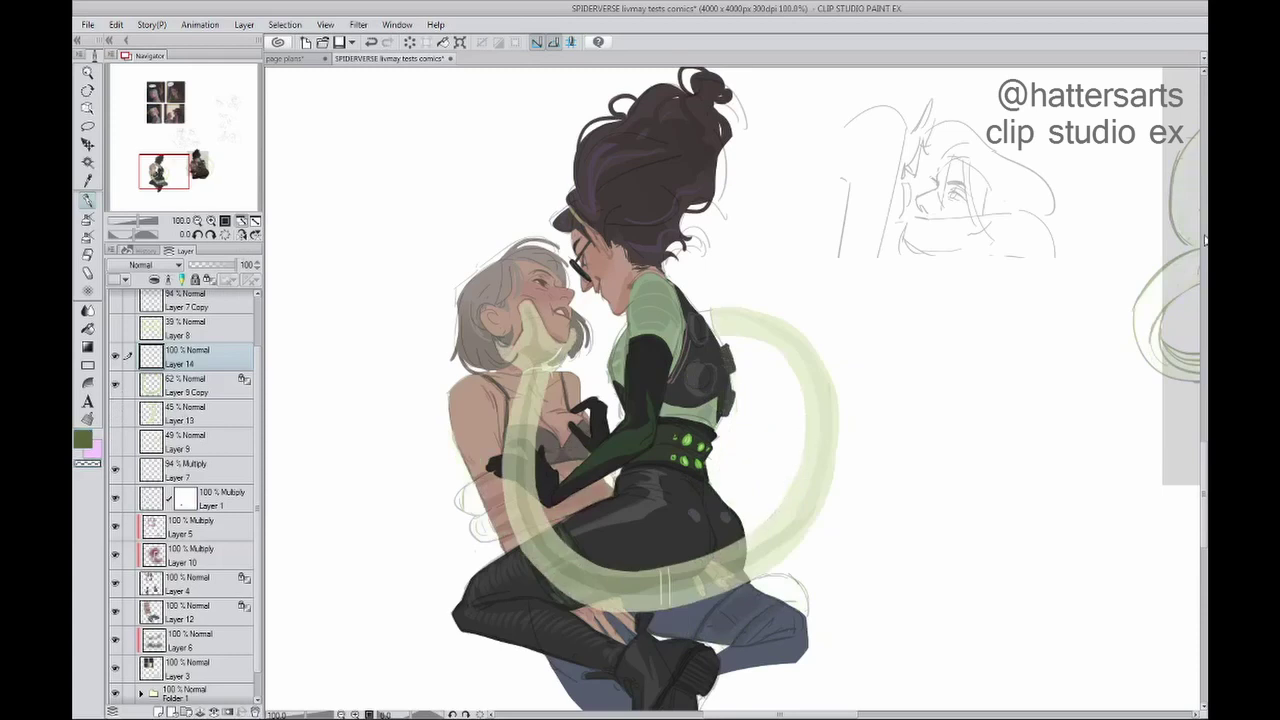
key("r")
scroll(539, 386, "up", 1)
left_click_drag(539, 386, 444, 246)
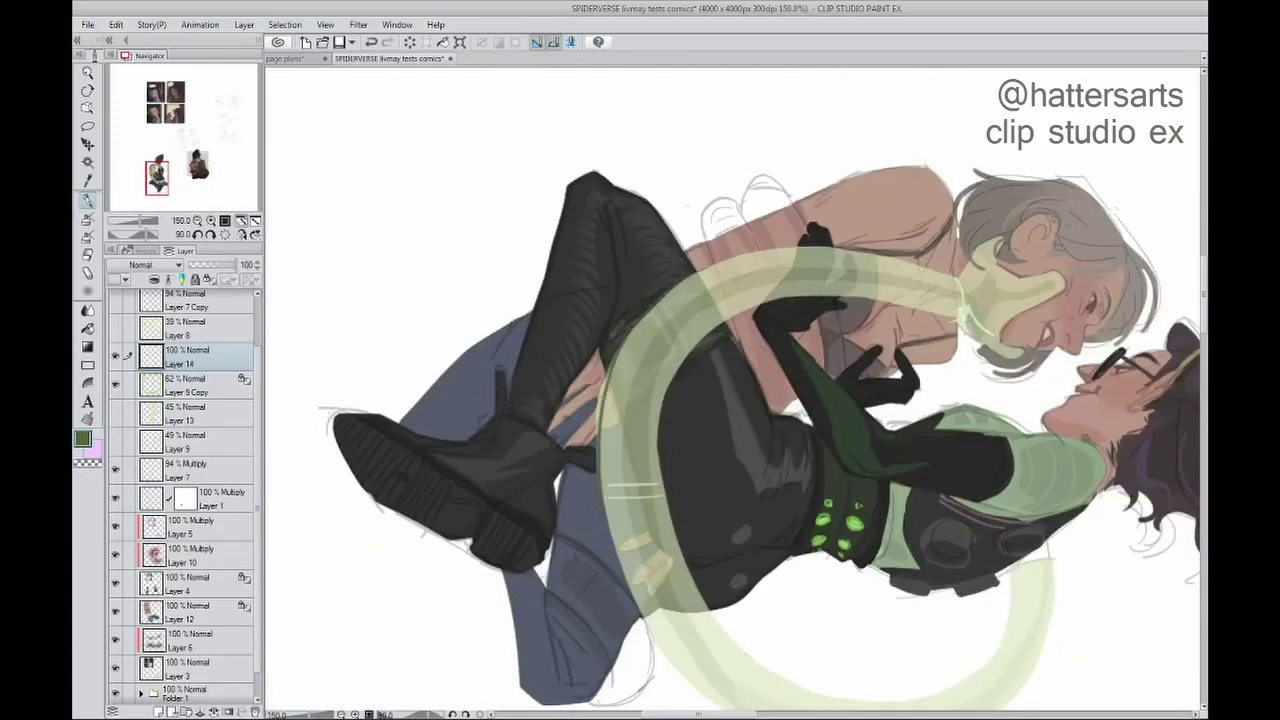
left_click_drag(640, 280, 600, 500)
left_click_drag(697, 269, 569, 194)
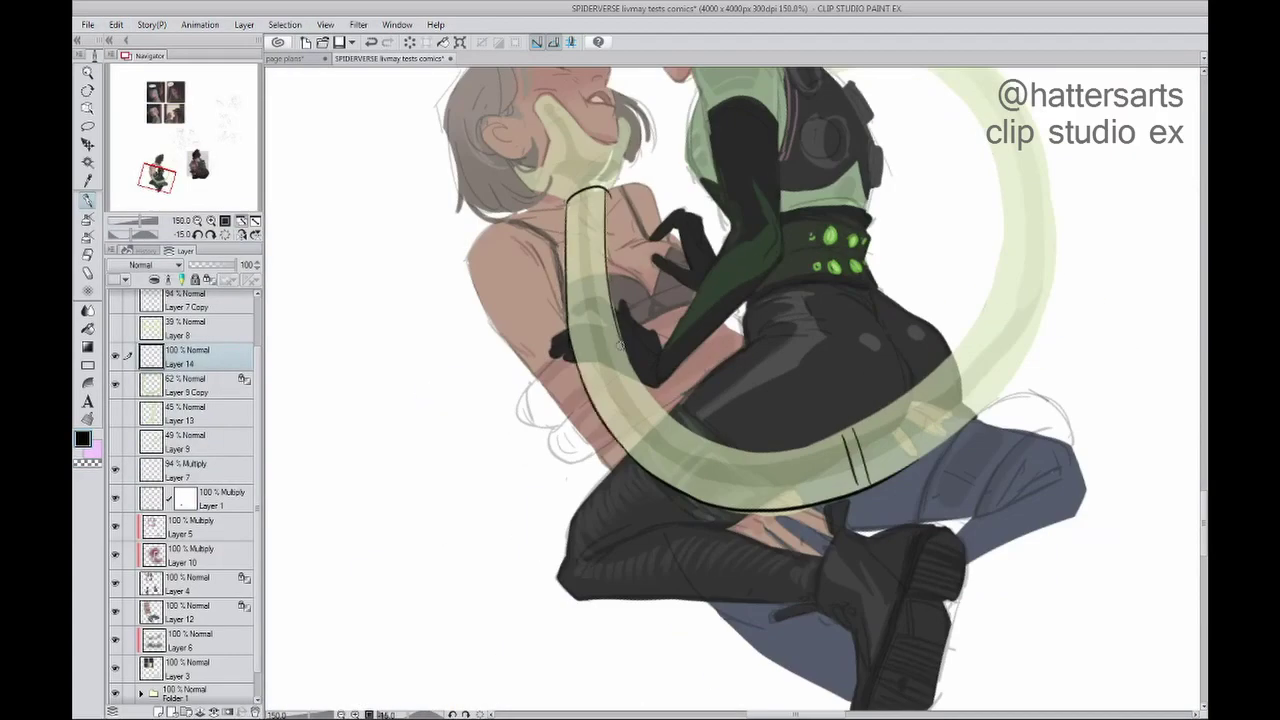
key("ctrl+shift+r")
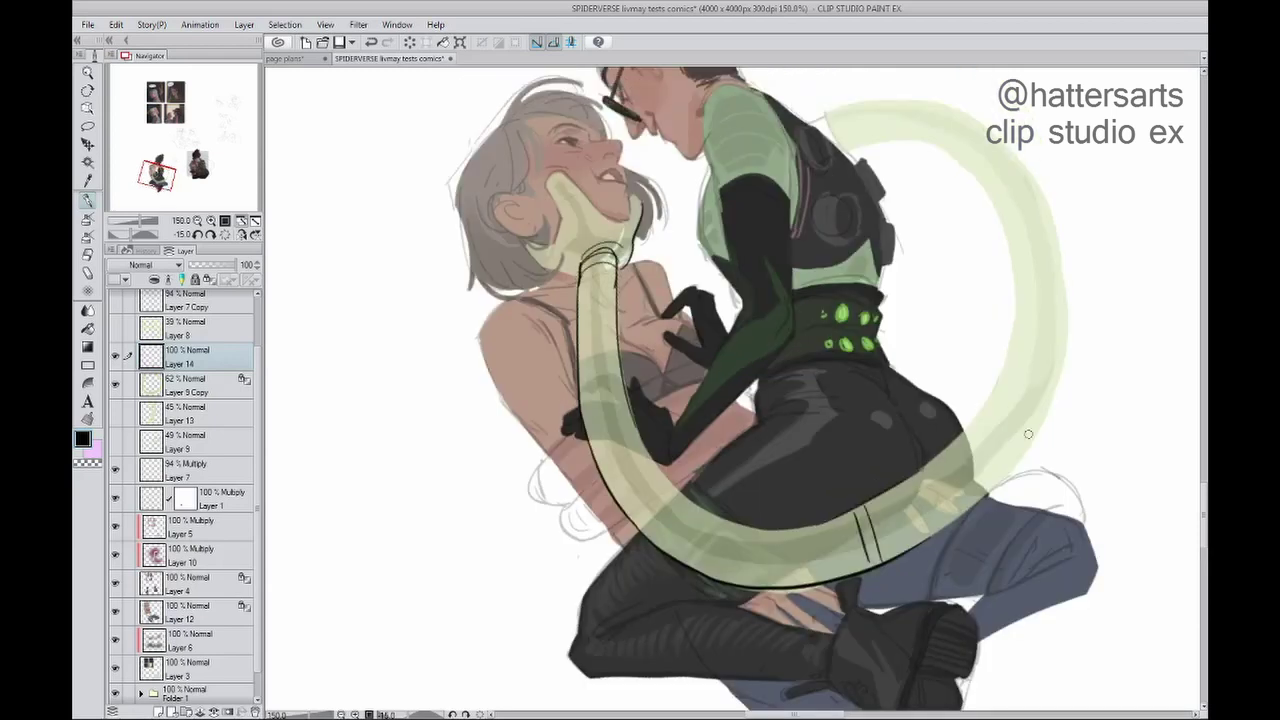
Step: Continue the large tentacle's black outline around the loop behind the kneeling figure, along both its inner and outer edges
key("h")
mouse_move(405, 220)
left_mouse_down()
mouse_move(398, 413)
mouse_move(405, 215)
mouse_move(450, 425)
left_mouse_up()
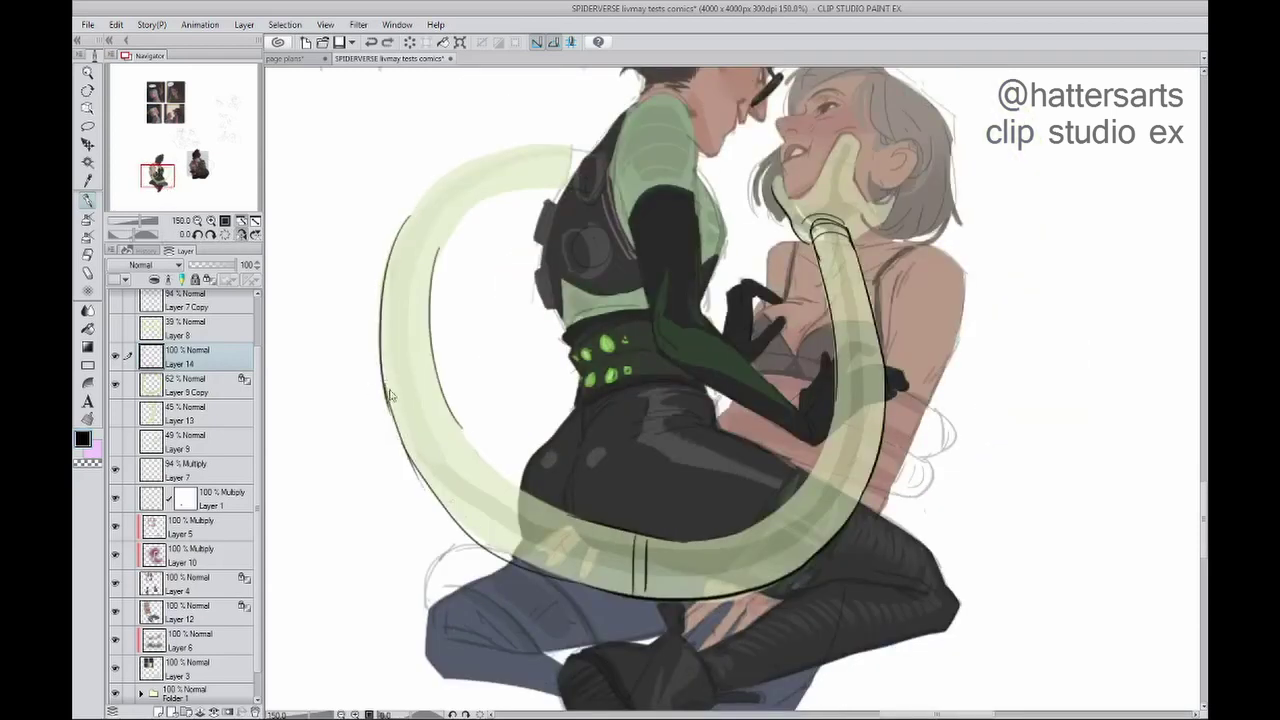
mouse_move(400, 540)
left_mouse_down()
mouse_move(477, 200)
mouse_move(454, 443)
mouse_move(476, 584)
left_mouse_up()
key("h")
left_click_drag(684, 295, 610, 446)
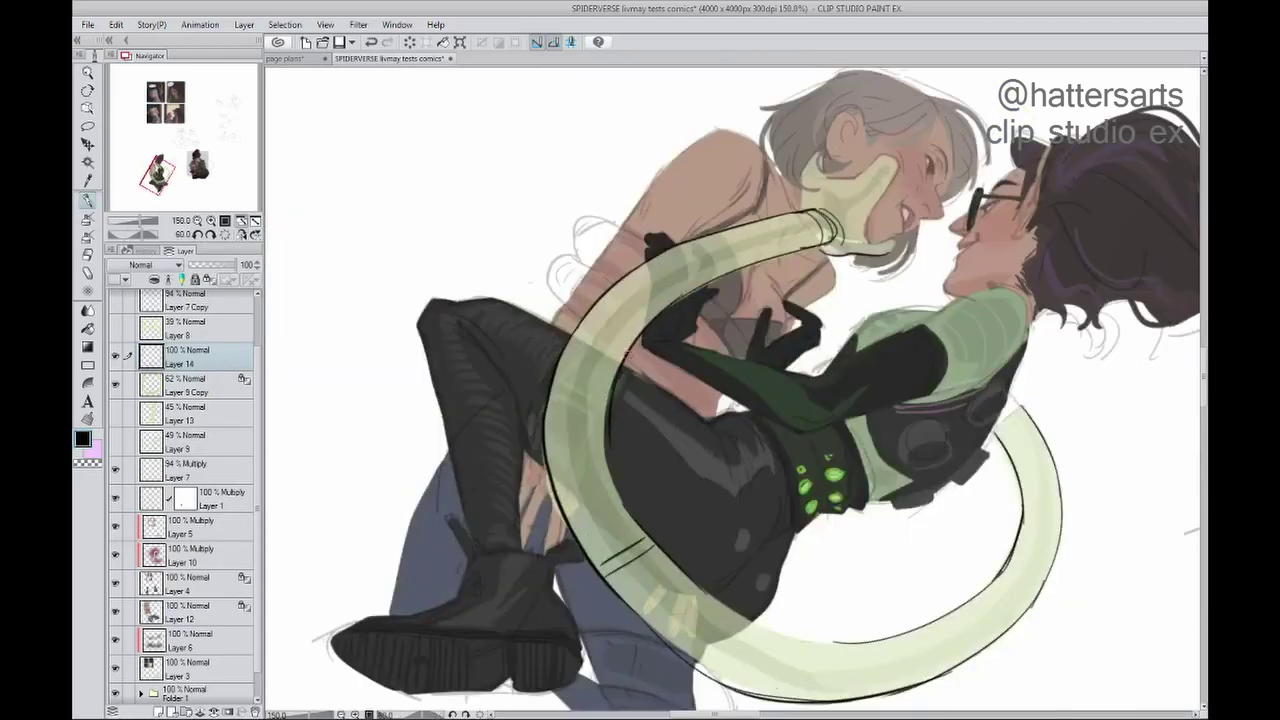
left_click_drag(608, 385, 636, 525)
Step: Draw curved black segment bands across the large tentacle, pairing the lines at intervals from the wrist to the kneeling figure's back
key("h")
scroll(745, 507, "down", 2)
key("ctrl+shift+r")
scroll(745, 507, "up", 1)
left_click_drag(895, 255, 930, 305)
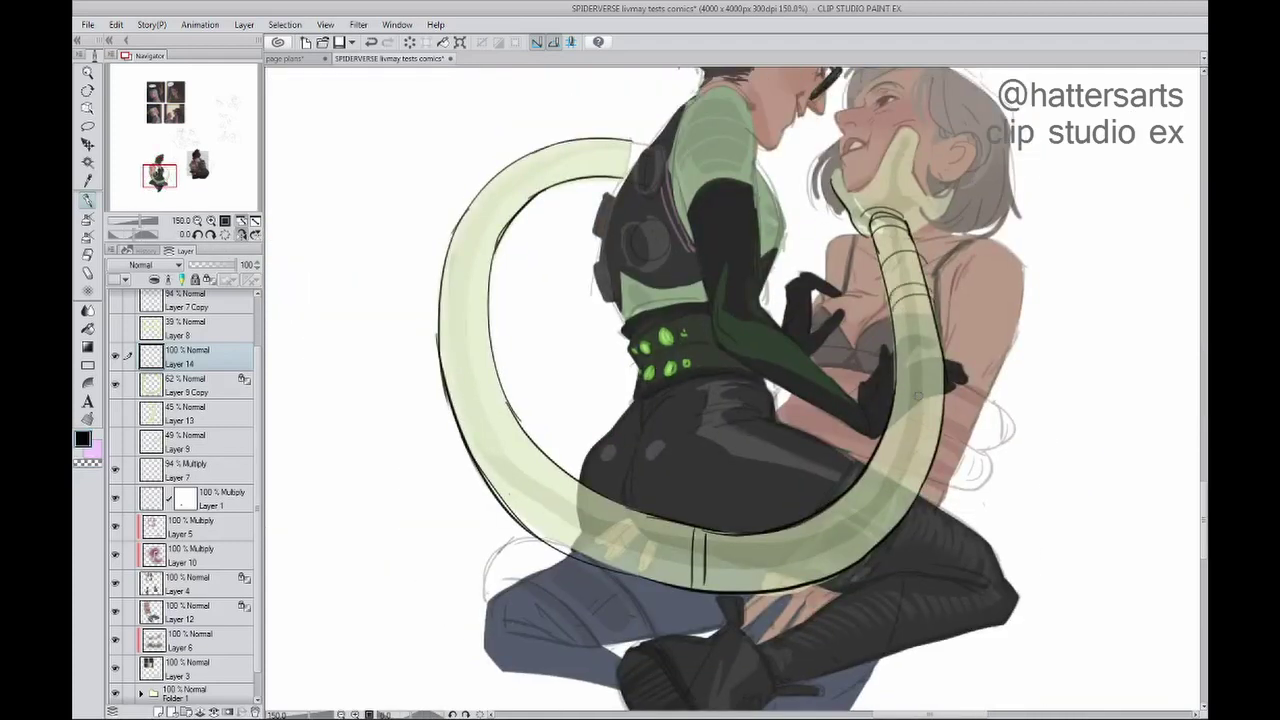
left_click_drag(888, 420, 932, 452)
left_click_drag(450, 375, 503, 412)
left_click_drag(448, 238, 490, 266)
left_click_drag(516, 162, 538, 200)
left_click_drag(540, 544, 578, 476)
left_click_drag(486, 466, 522, 428)
left_click_drag(466, 448, 514, 408)
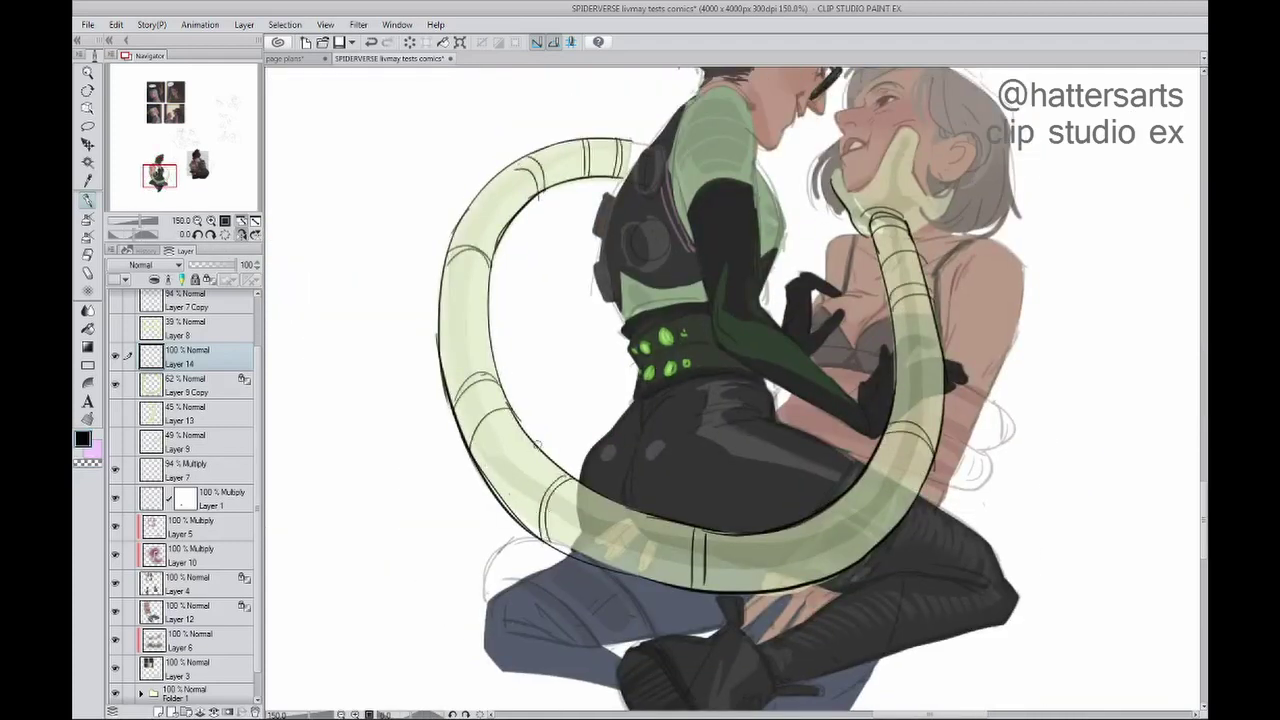
Step: Fill the remaining gaps between the large tentacle's paired bands with single curved segment lines
left_click_drag(486, 510, 542, 436)
left_click_drag(446, 378, 494, 340)
left_click_drag(440, 336, 480, 320)
left_click_drag(440, 310, 492, 294)
left_click_drag(896, 422, 942, 402)
left_click_drag(874, 498, 914, 462)
left_click_drag(782, 532, 786, 582)
key("h")
key("ctrl+minus")
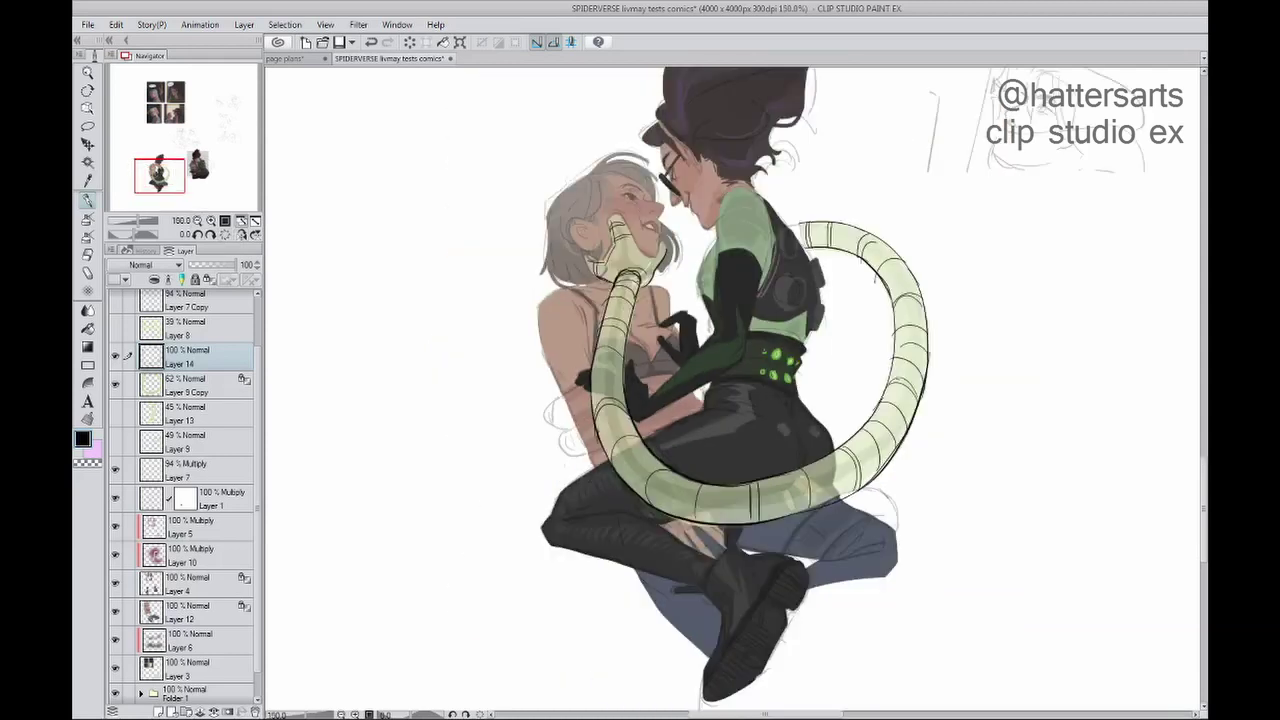
Step: Hide Layer 9 Copy, show Layer 13, and ink the two smaller coils behind the kneeling figure with black outlines and segment lines
left_click(115, 384)
left_click(115, 412)
key("h")
key("ctrl+plus")
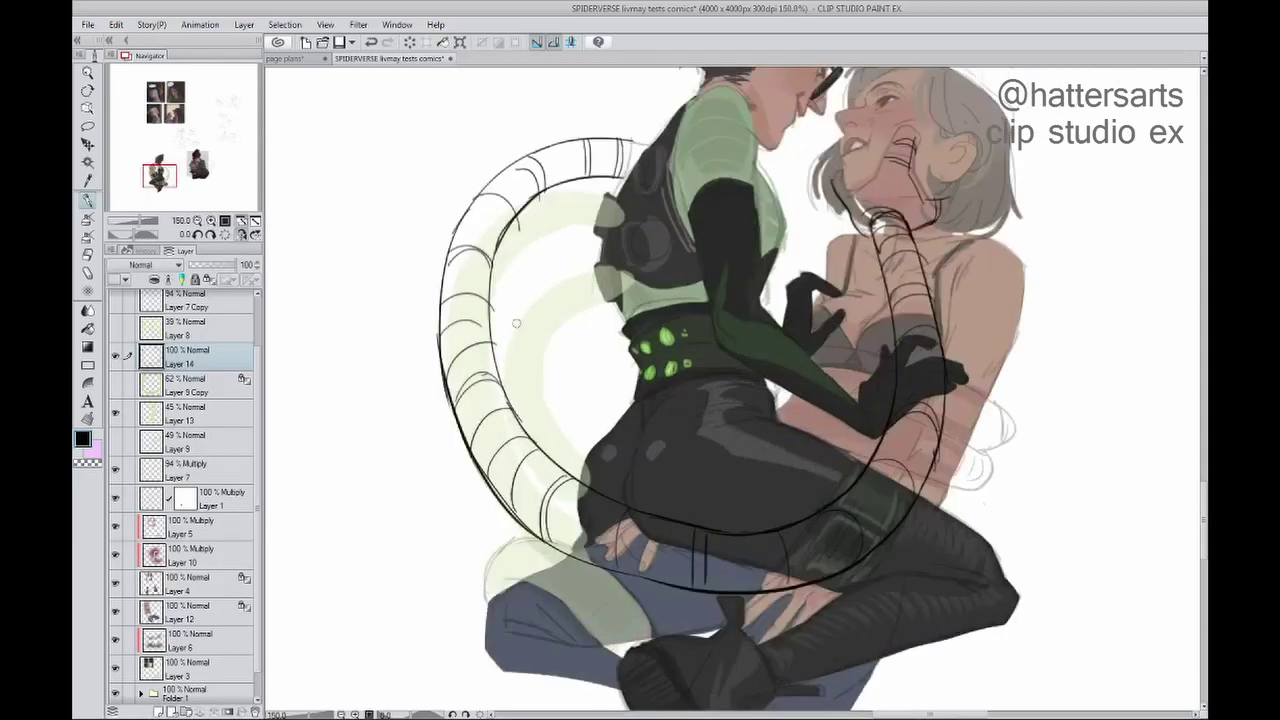
left_click_drag(604, 300, 552, 456)
mouse_move(490, 302)
left_mouse_down()
mouse_move(530, 240)
mouse_move(606, 190)
mouse_move(520, 250)
left_mouse_up()
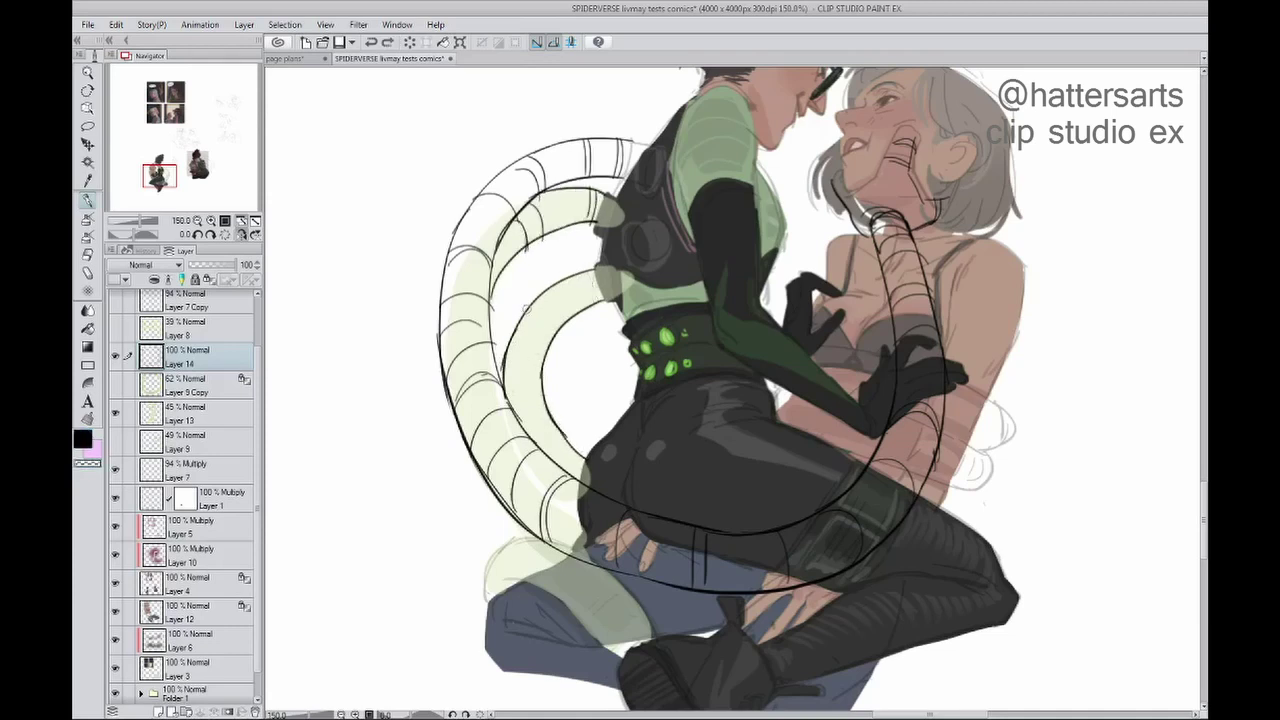
left_click_drag(592, 274, 519, 405)
key("ctrl+minus")
Step: Ink the short tentacle curve over the blue-clad leg on Layer 14 with a black outline and segment lines
left_click(185, 413)
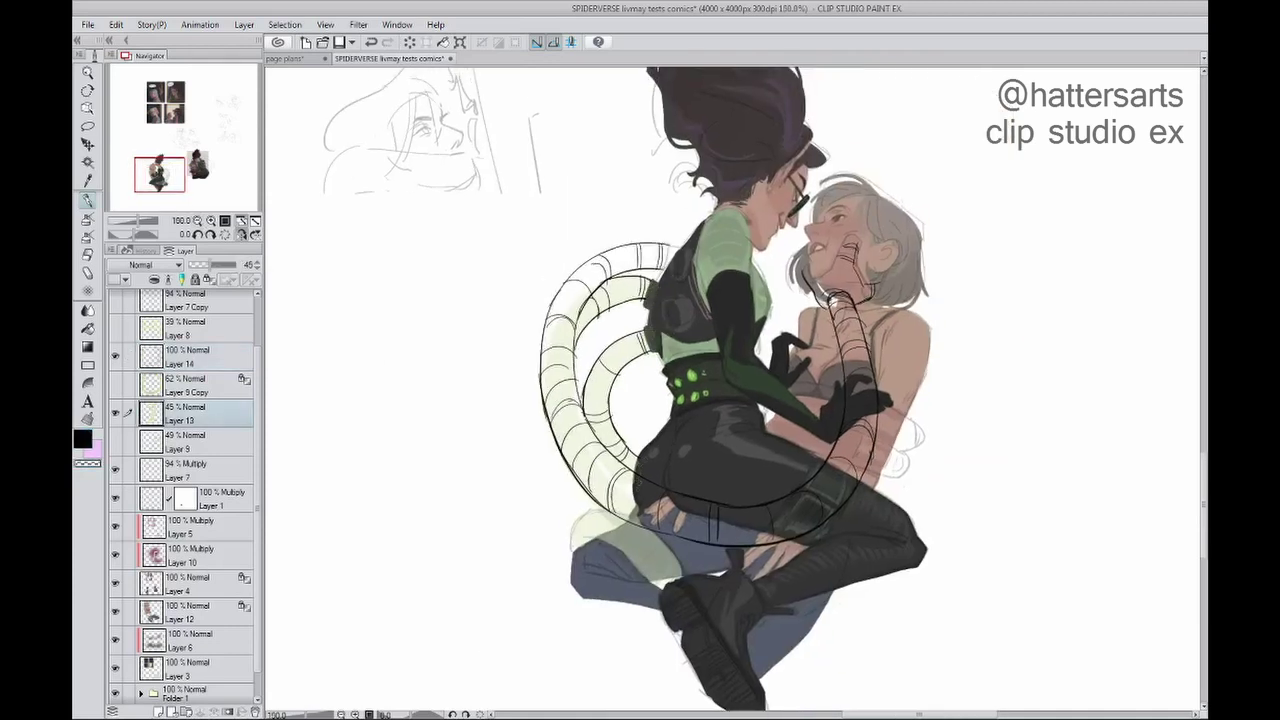
left_click(185, 357)
key("ctrl+plus")
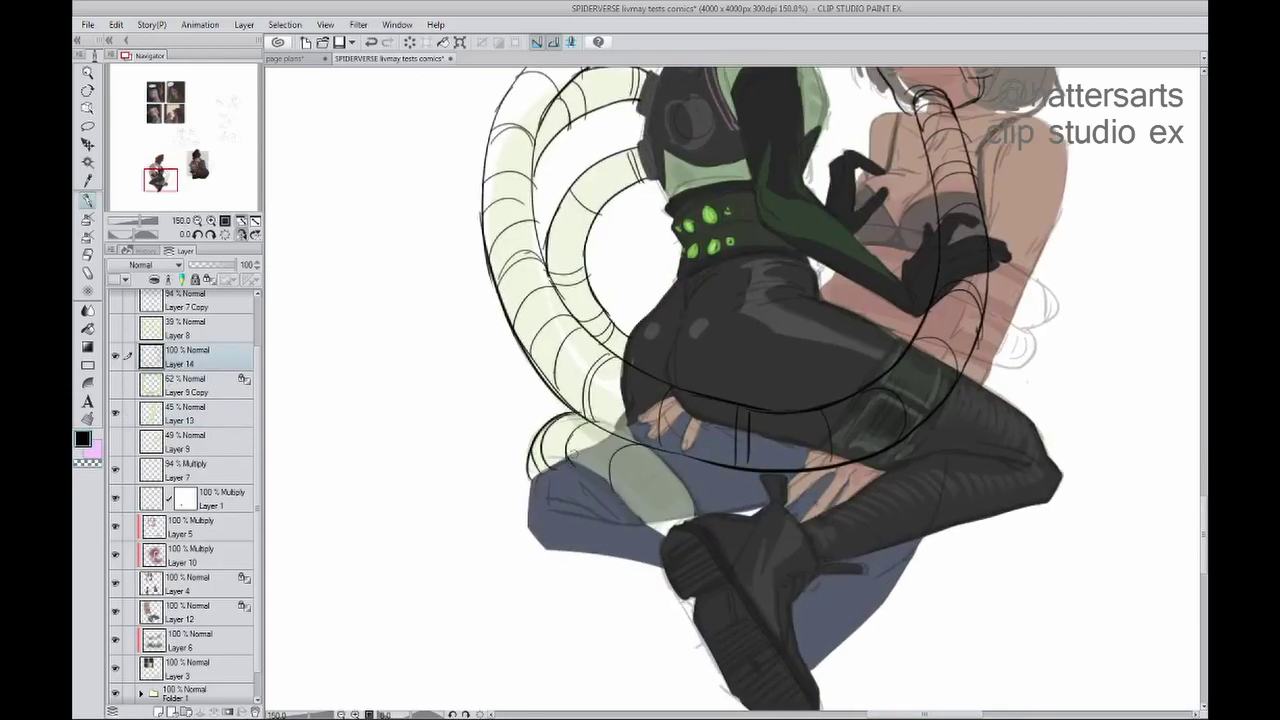
key("h")
left_click_drag(785, 480, 765, 620)
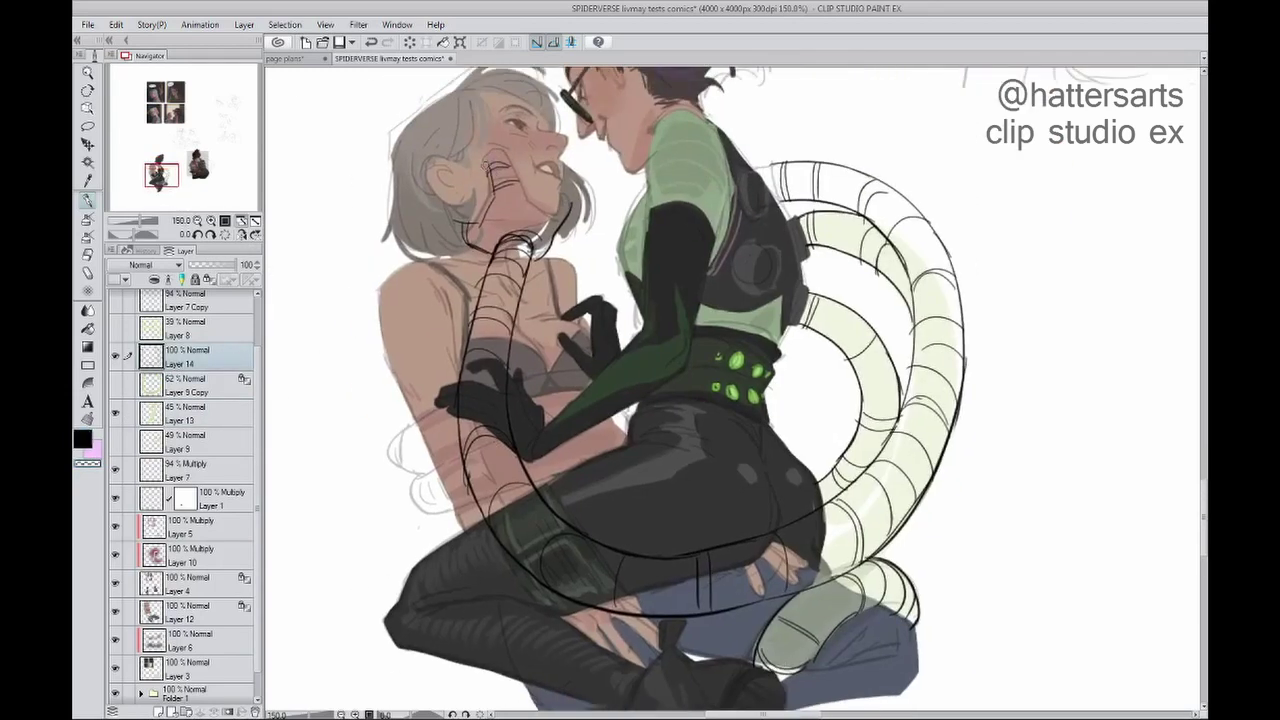
Step: Compare the green coil layers, leaving only Layer 9's coil colour visible beneath the line art in the mirrored view
left_click(115, 412)
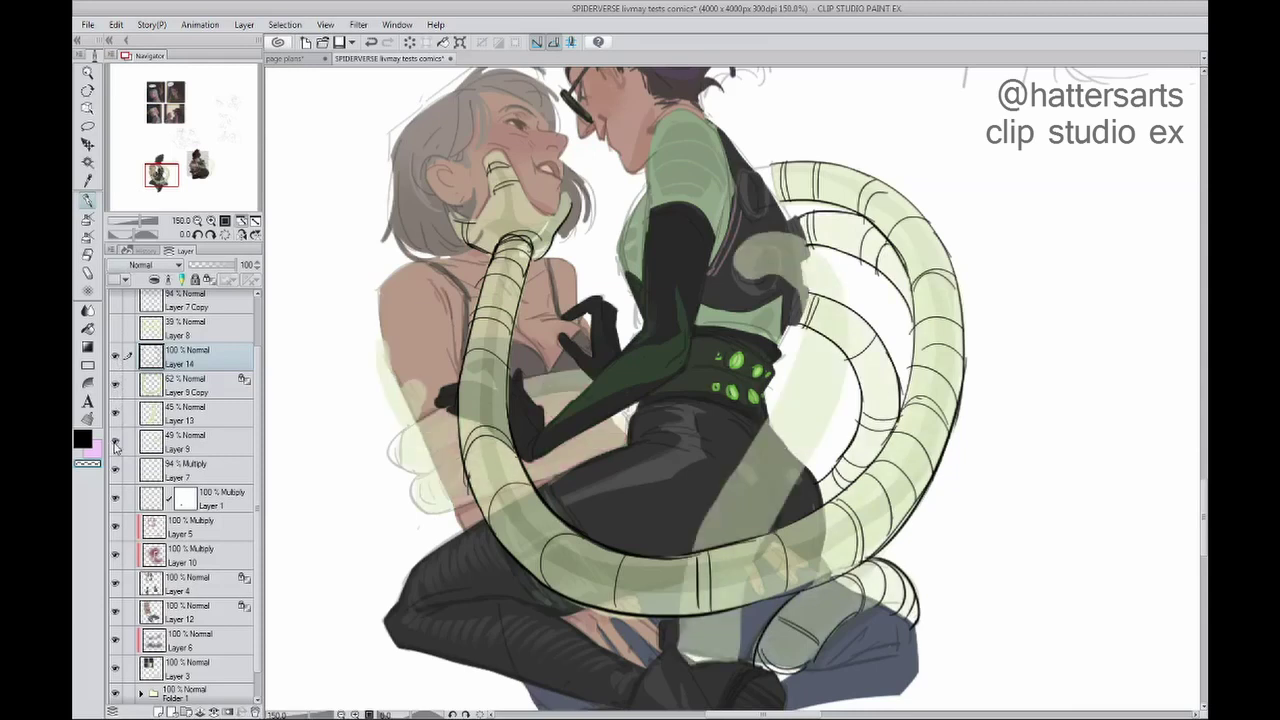
left_click(115, 440)
key("ctrl+minus")
key("h")
Step: Select the green coil crossing the kneeling figure's back and remove it from Layer 9, comparing normal and mirrored views
left_click(151, 441, "ctrl")
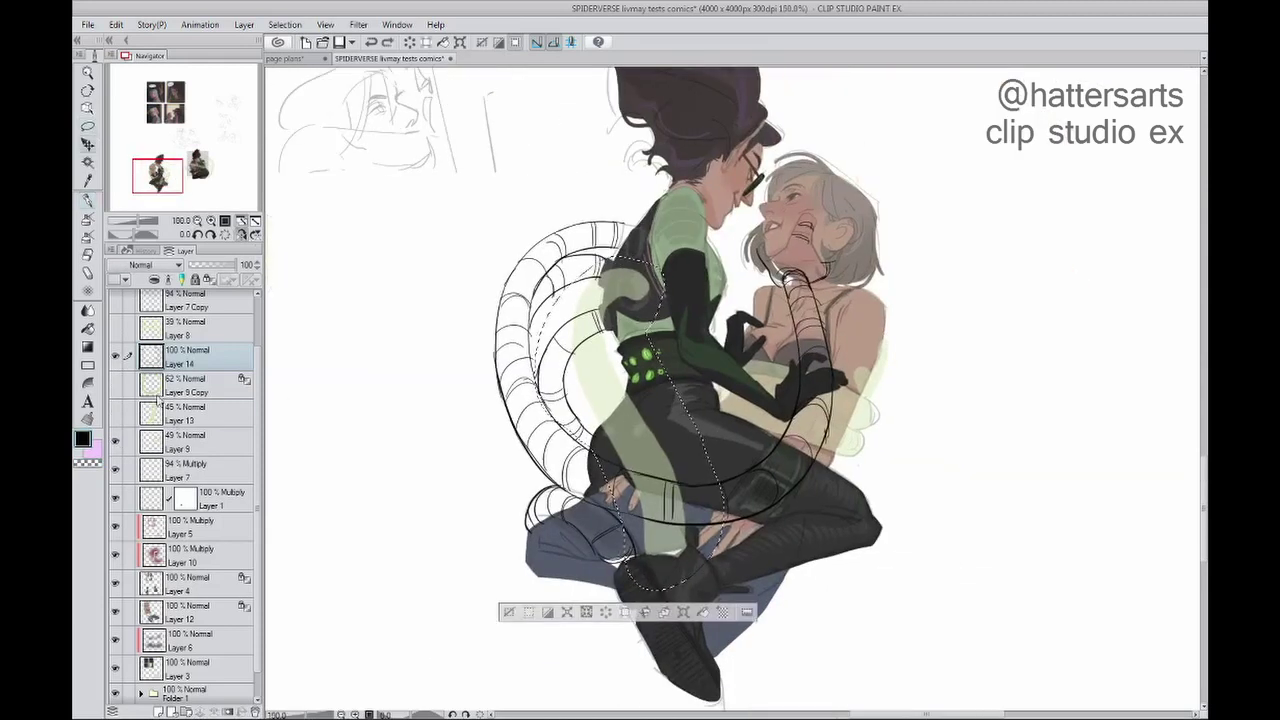
key("ctrl+t")
mouse_move(617, 446)
left_mouse_down()
mouse_move(700, 470)
mouse_move(754, 456)
mouse_move(740, 470)
mouse_move(940, 190)
mouse_move(740, 230)
left_mouse_up()
key("Return")
key("ctrl+d")
key("b")
left_click(622, 289, "alt")
key("h")
key("h")
key("h")
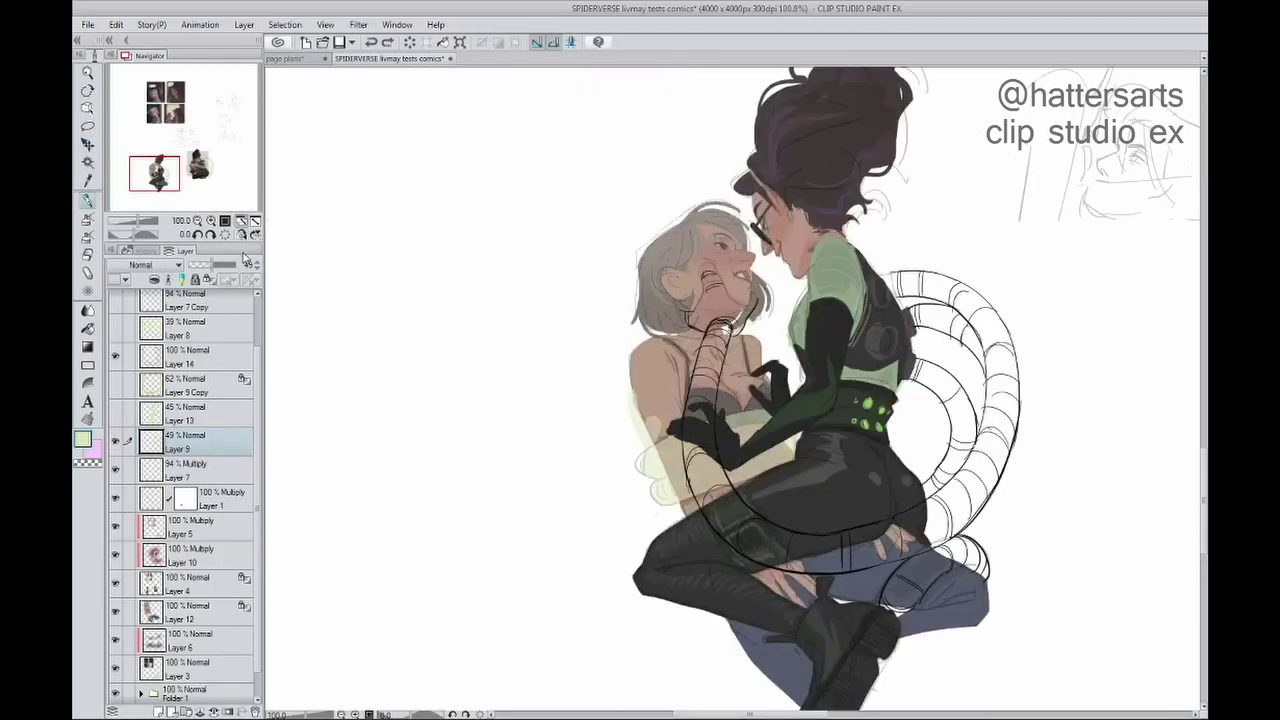
Step: Try to erase and redraw the large coil's outlines crossing the figures and legs on Layer 14
key("m")
key("p")
left_click(712, 330, "ctrl")
left_click(712, 330, "alt")
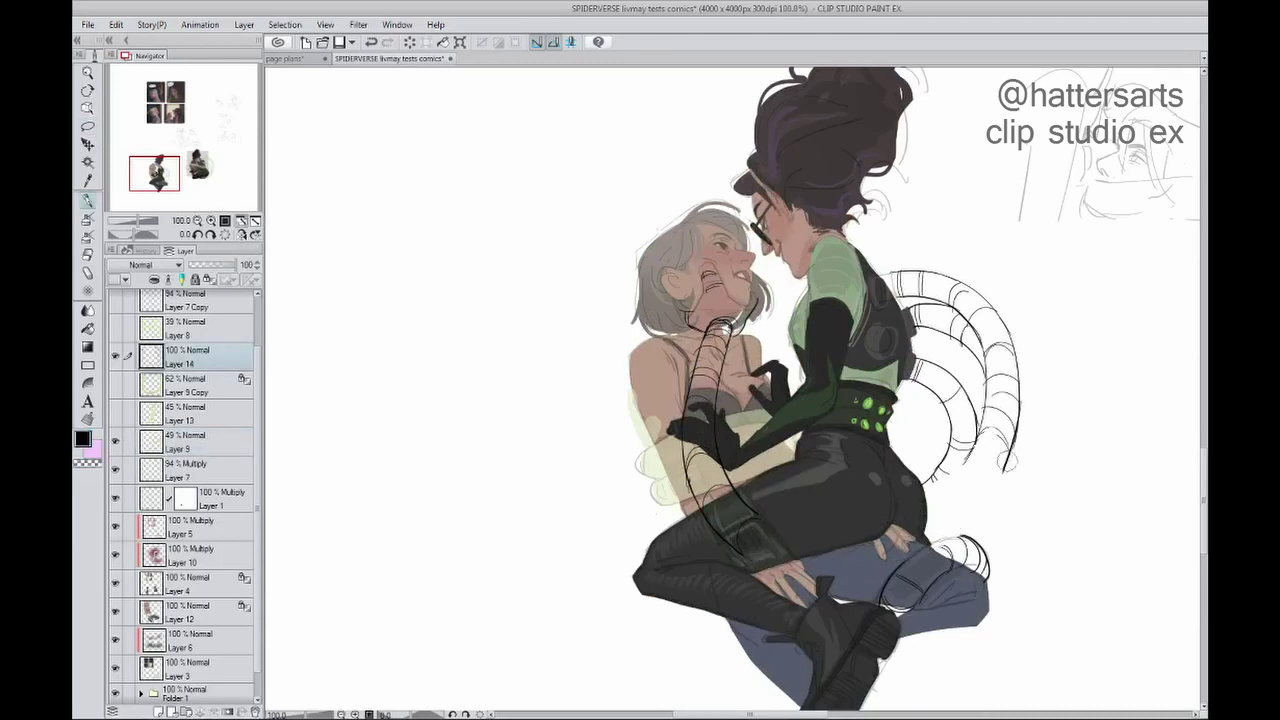
left_click_drag(745, 510, 980, 565)
key("ctrl+z")
key("h")
key("ctrl+z")
key("ctrl+z")
key("ctrl+z")
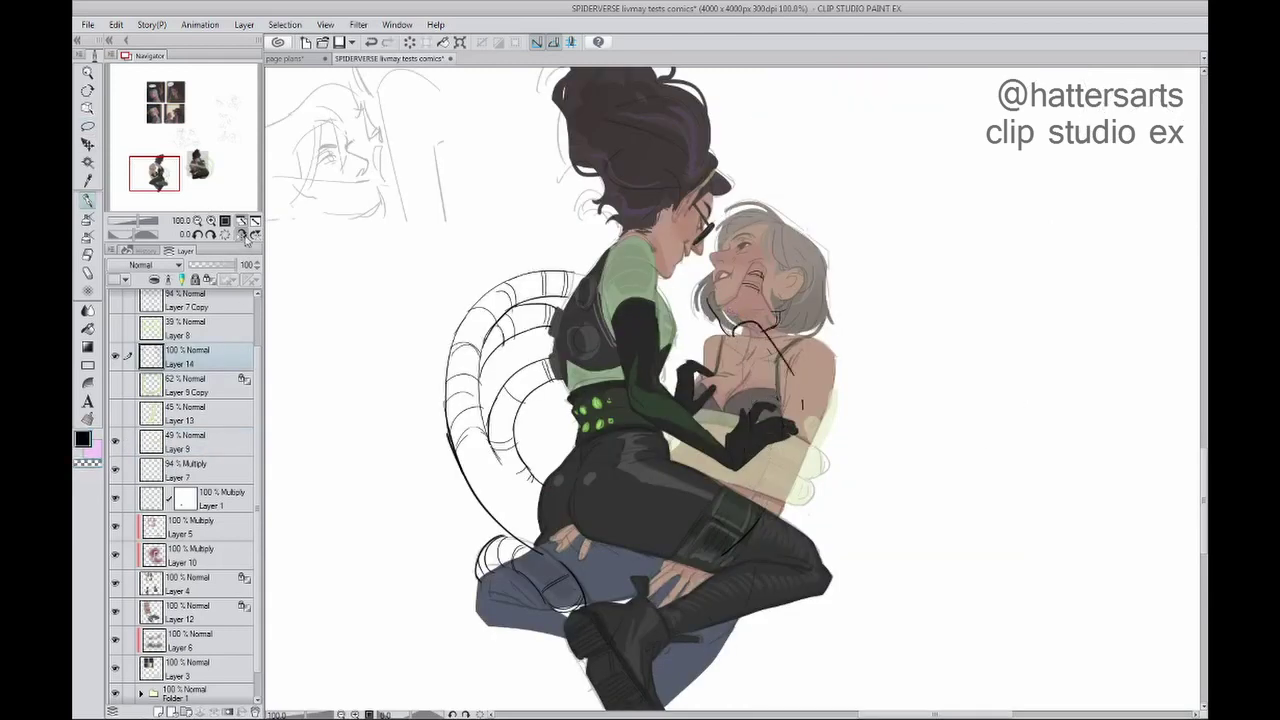
Step: Duplicate Layer 14, hide the copy, and clear the front tentacle crossing the figures from the original Layer 14
key("h")
left_click(284, 109)
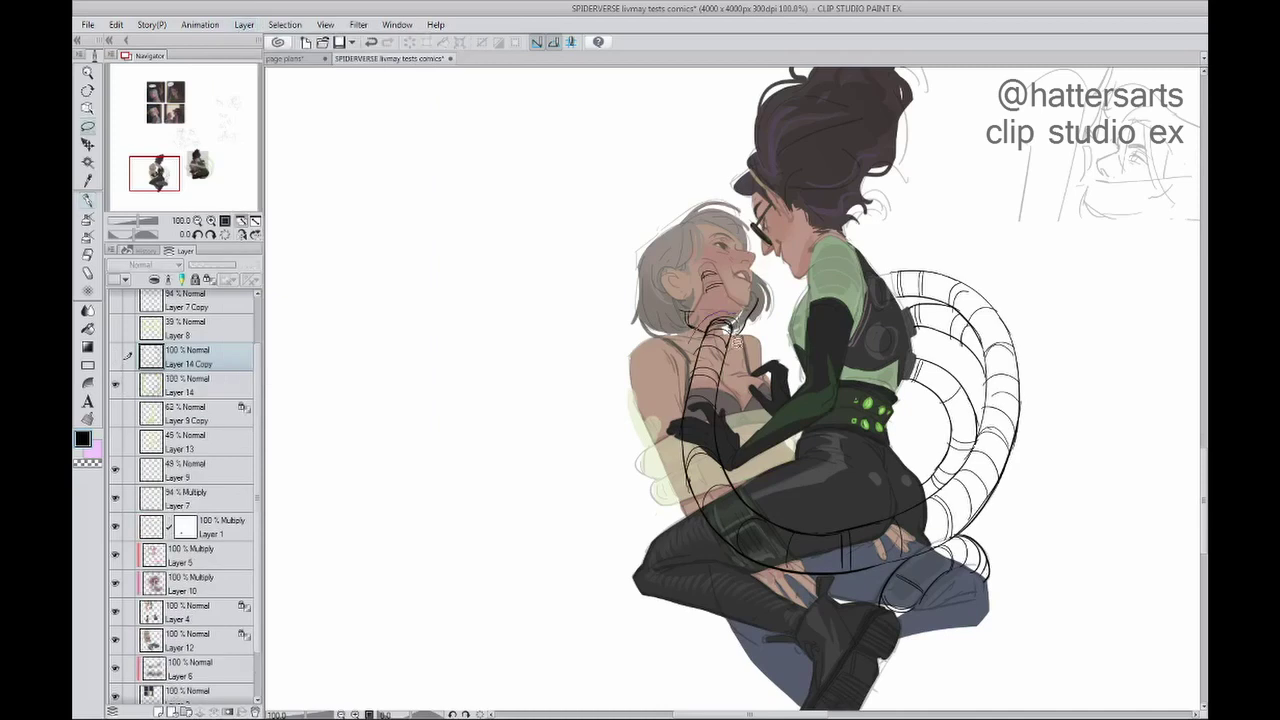
key("h")
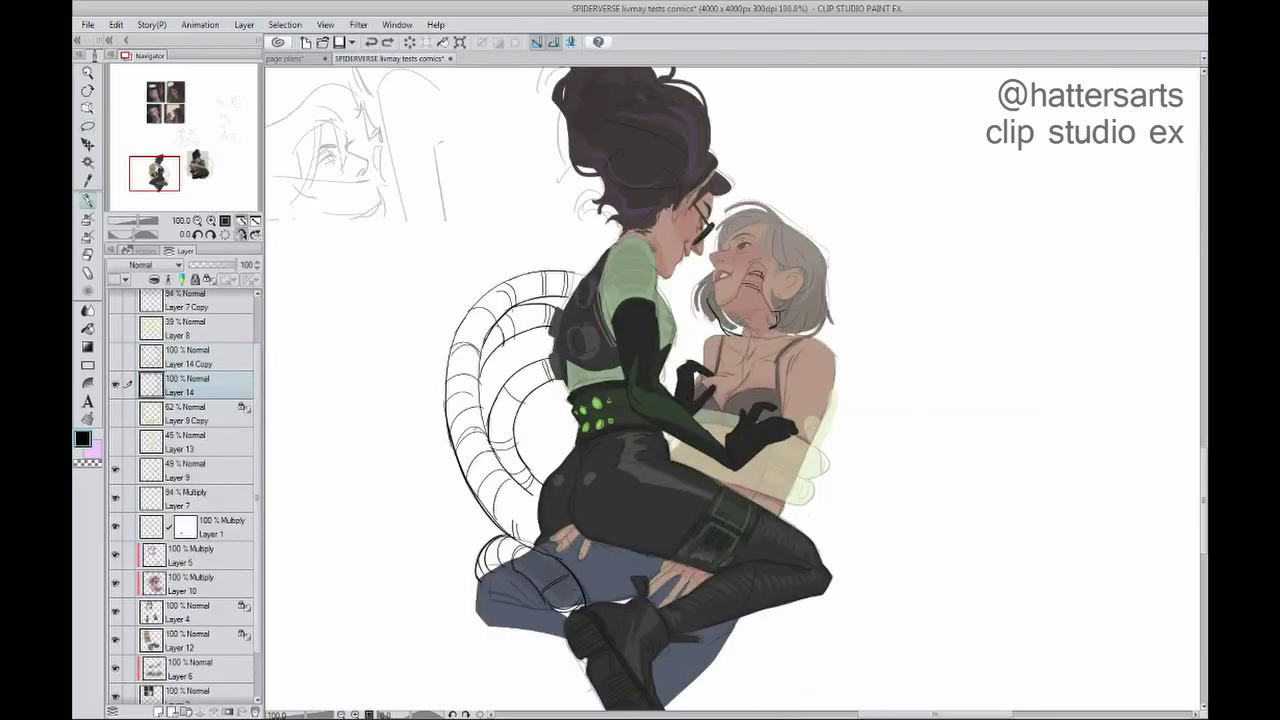
Step: Sketch a new front tentacle on Layer 14 from the seated figure's neck, looping around her arm and back across the legs
mouse_move(738, 327)
left_mouse_down()
mouse_move(779, 392)
mouse_move(810, 488)
left_mouse_up()
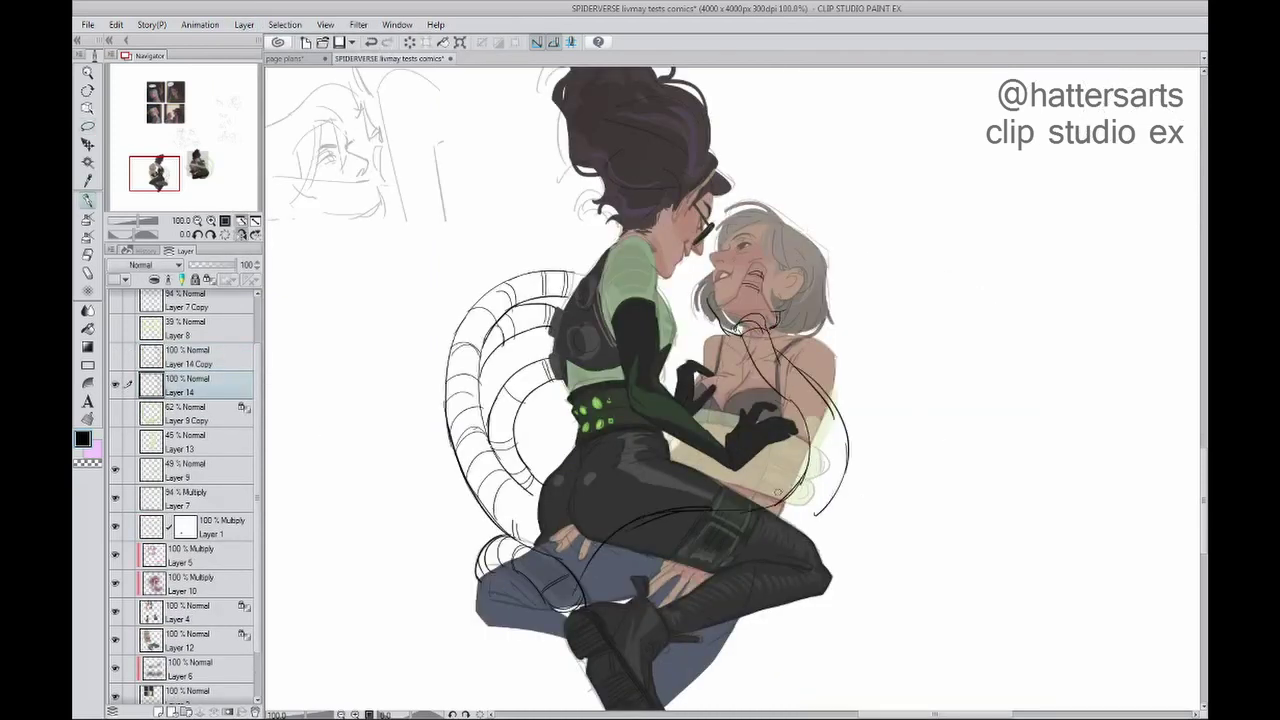
key("h")
key("h")
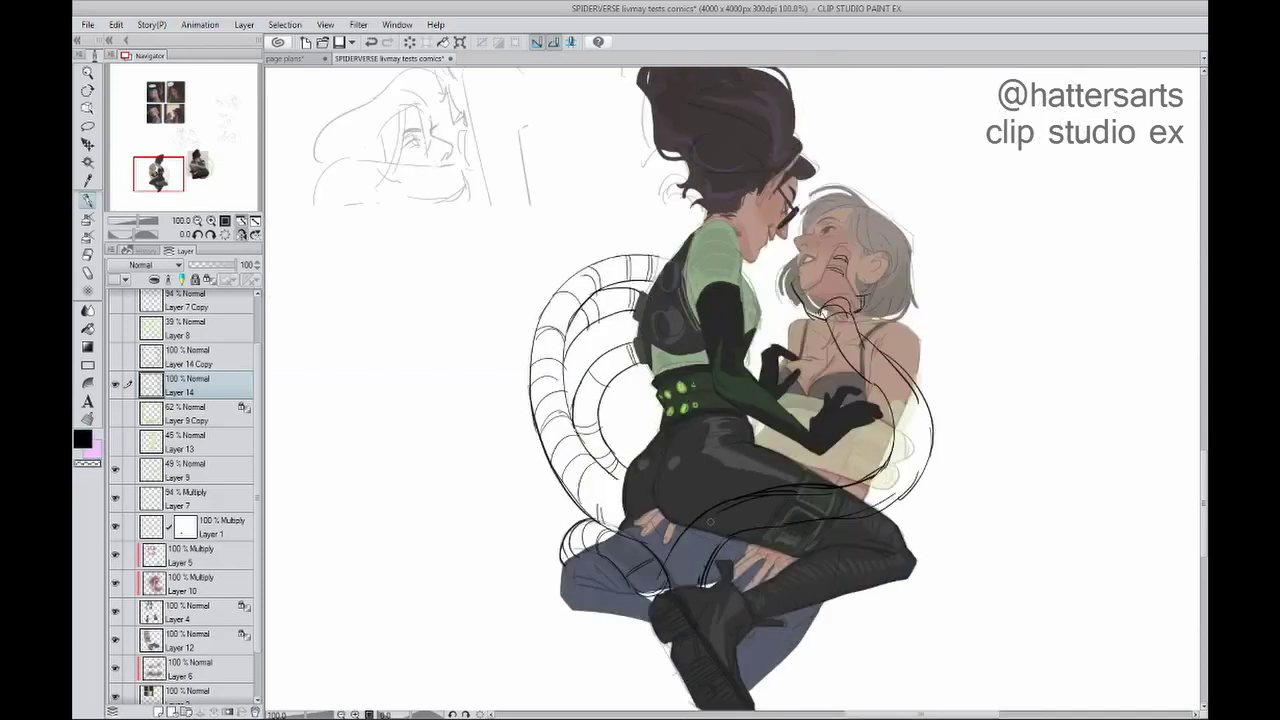
key("h")
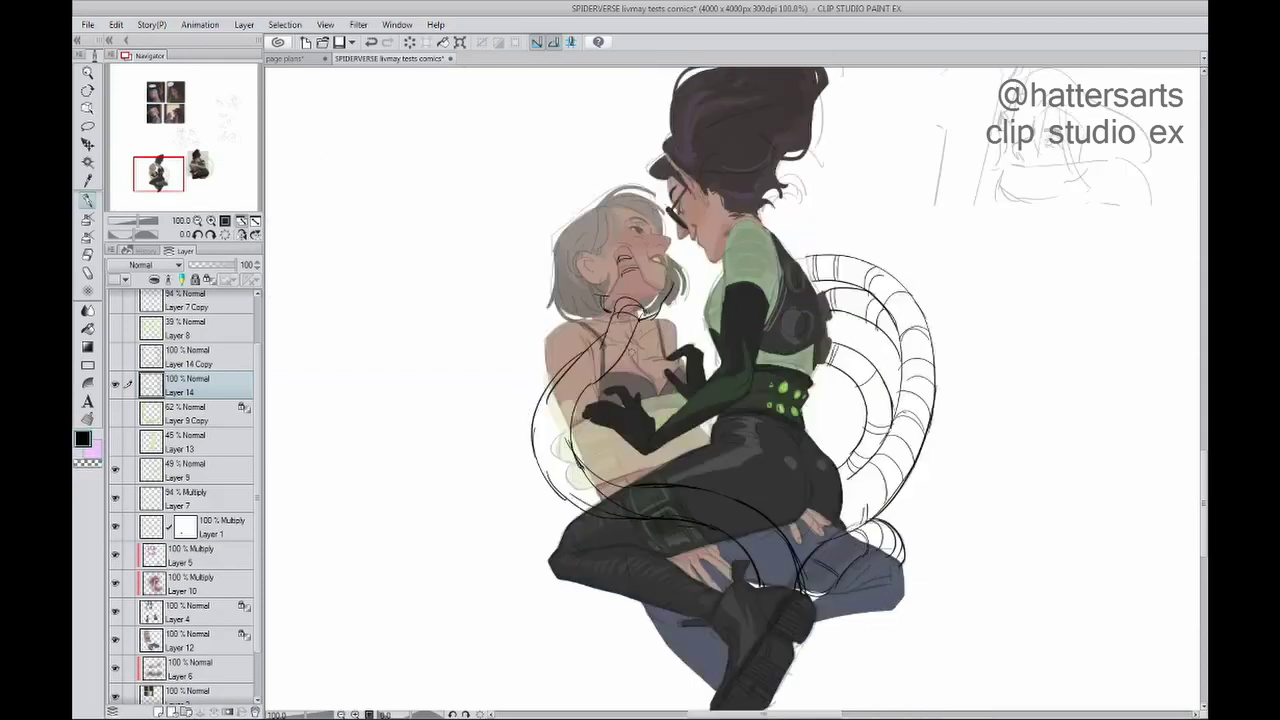
key("h")
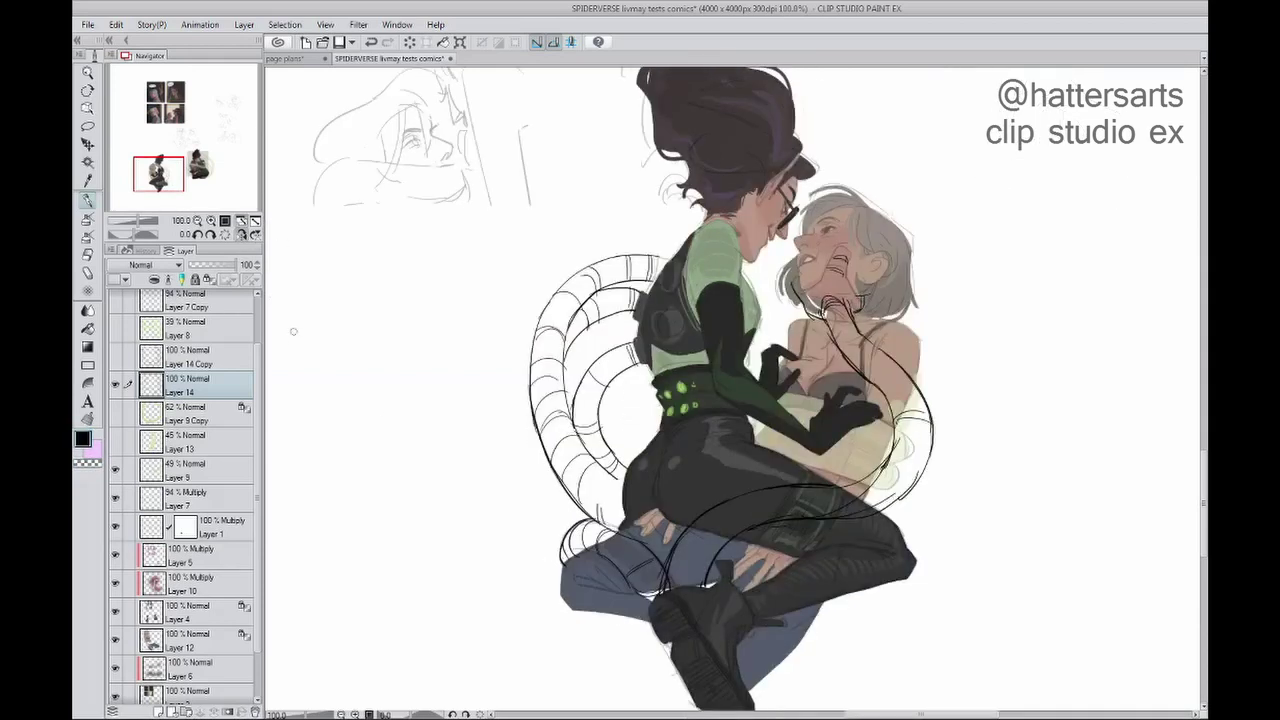
key("h")
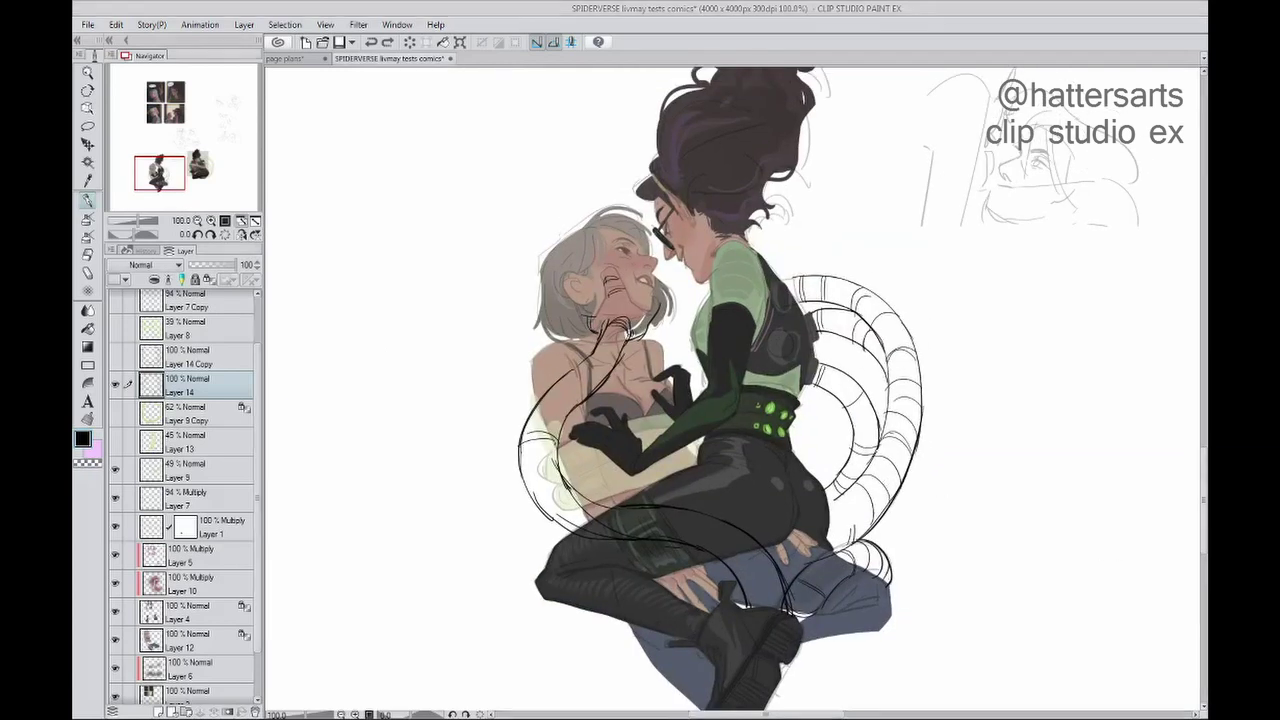
key("h")
key("h")
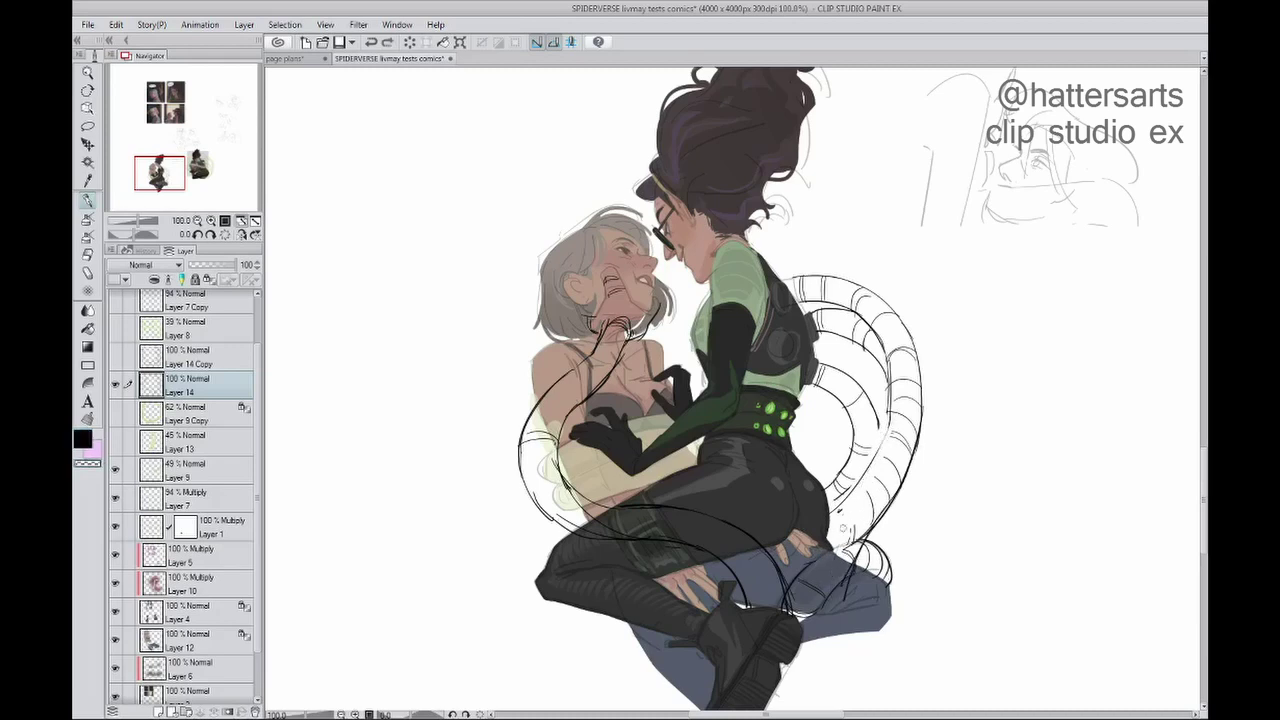
Step: Erase segment lines from the lower outer coil and redraw its outlines running straight down over the blue-clad leg
mouse_move(842, 527)
left_mouse_down()
mouse_move(875, 470)
mouse_move(862, 540)
left_mouse_up()
left_click_drag(918, 412, 848, 582)
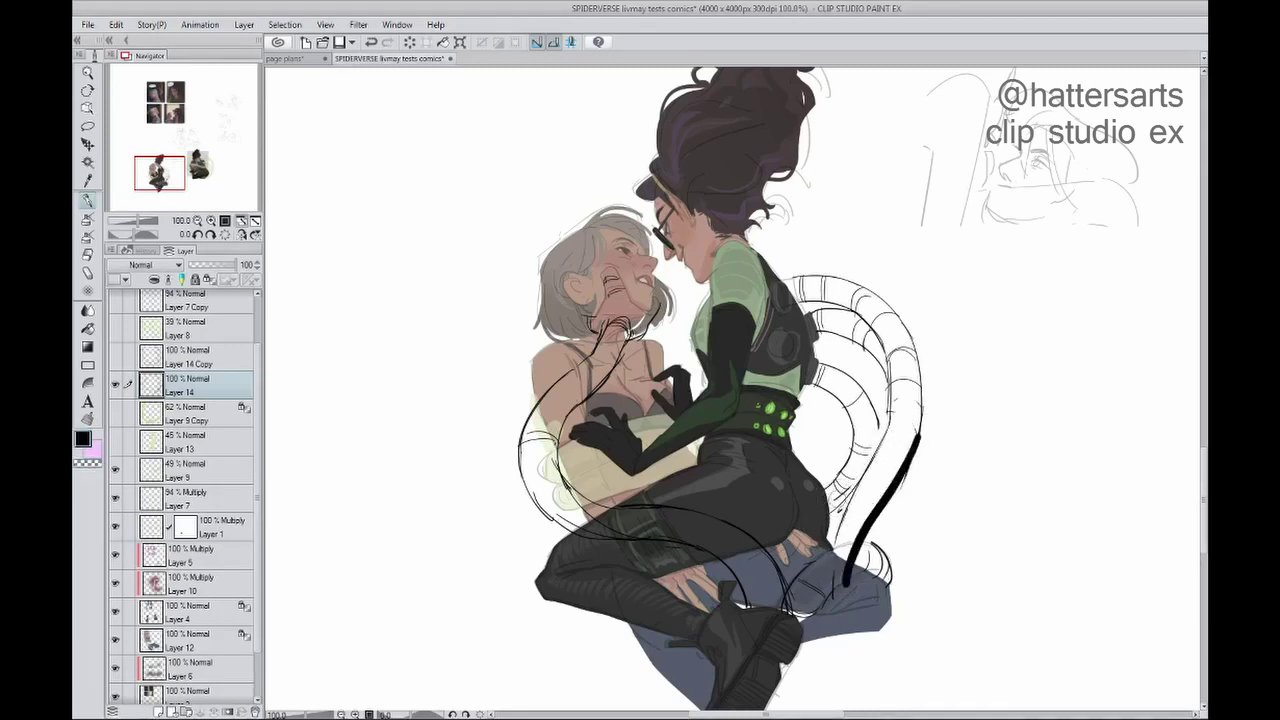
key("h")
left_click_drag(552, 410, 604, 612)
left_click_drag(594, 530, 566, 432)
key("ctrl+z")
key("h")
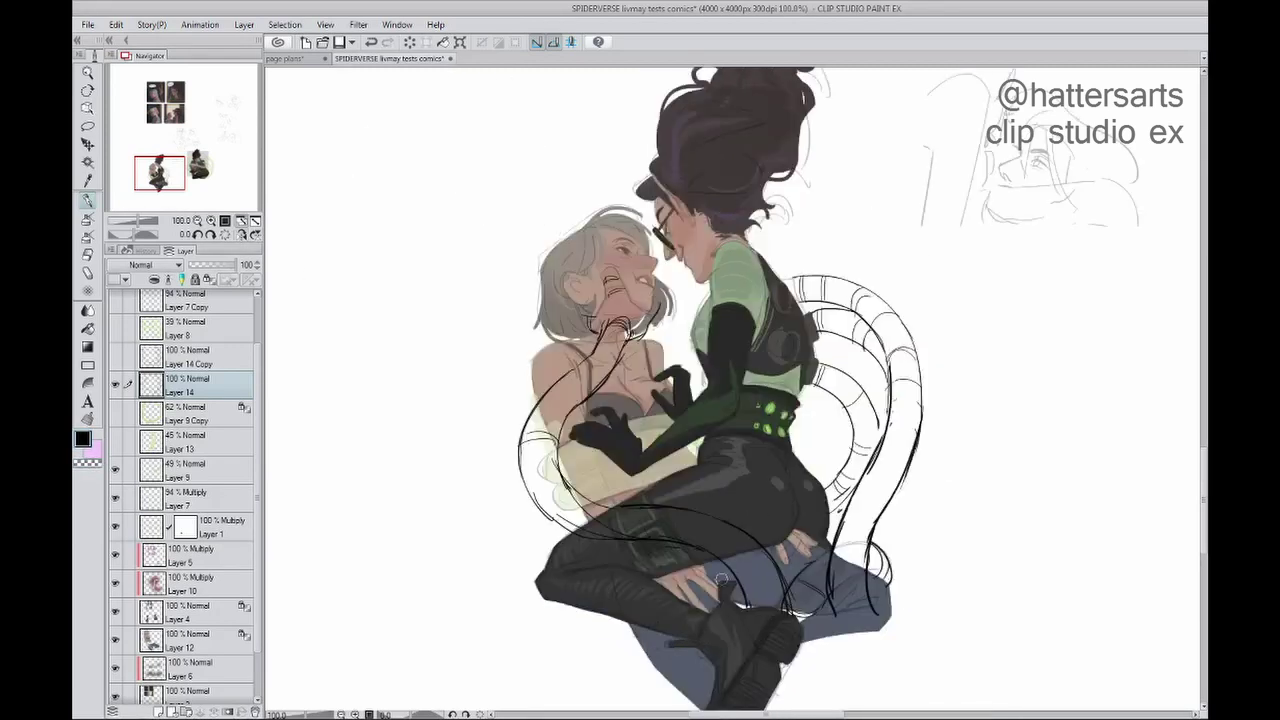
Step: Try extending the outer coil past the blue-clad leg, replacing the small end loop with a wide curve sweeping beneath the boots
left_click_drag(875, 607, 840, 645)
left_click_drag(888, 548, 868, 646)
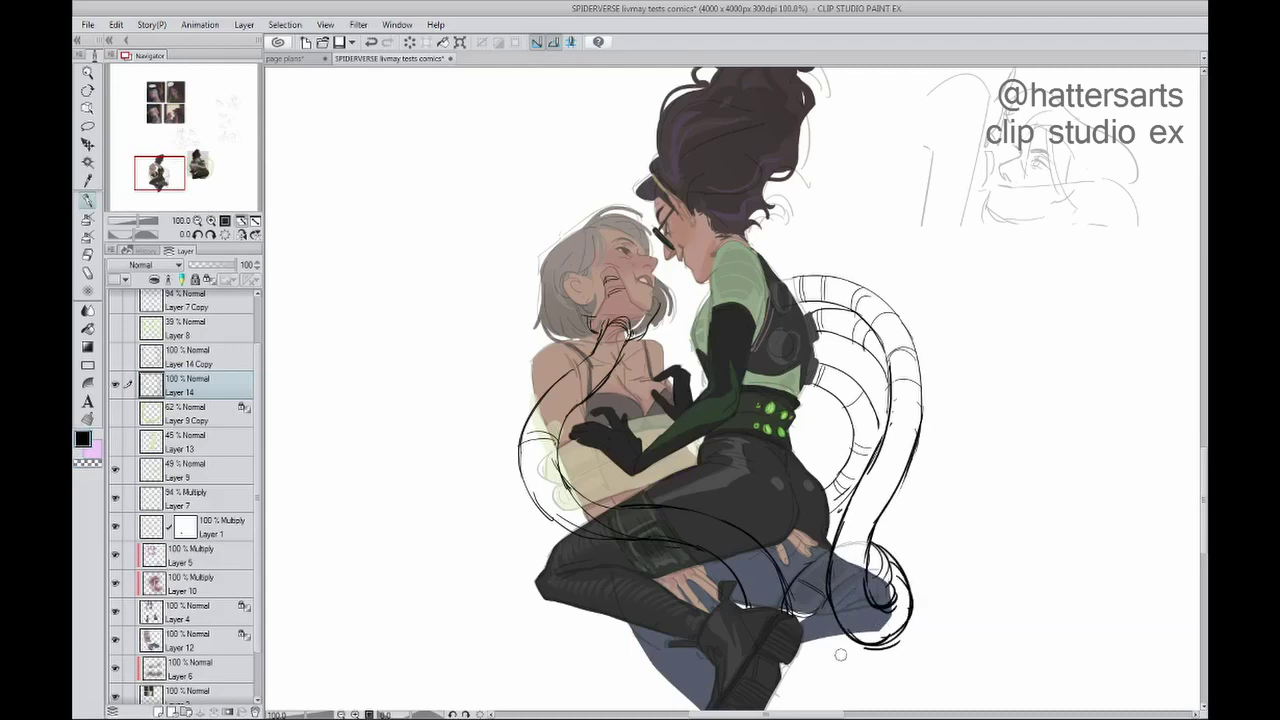
key("ctrl+z")
key("ctrl+z")
left_click_drag(892, 400, 860, 680)
key("h")
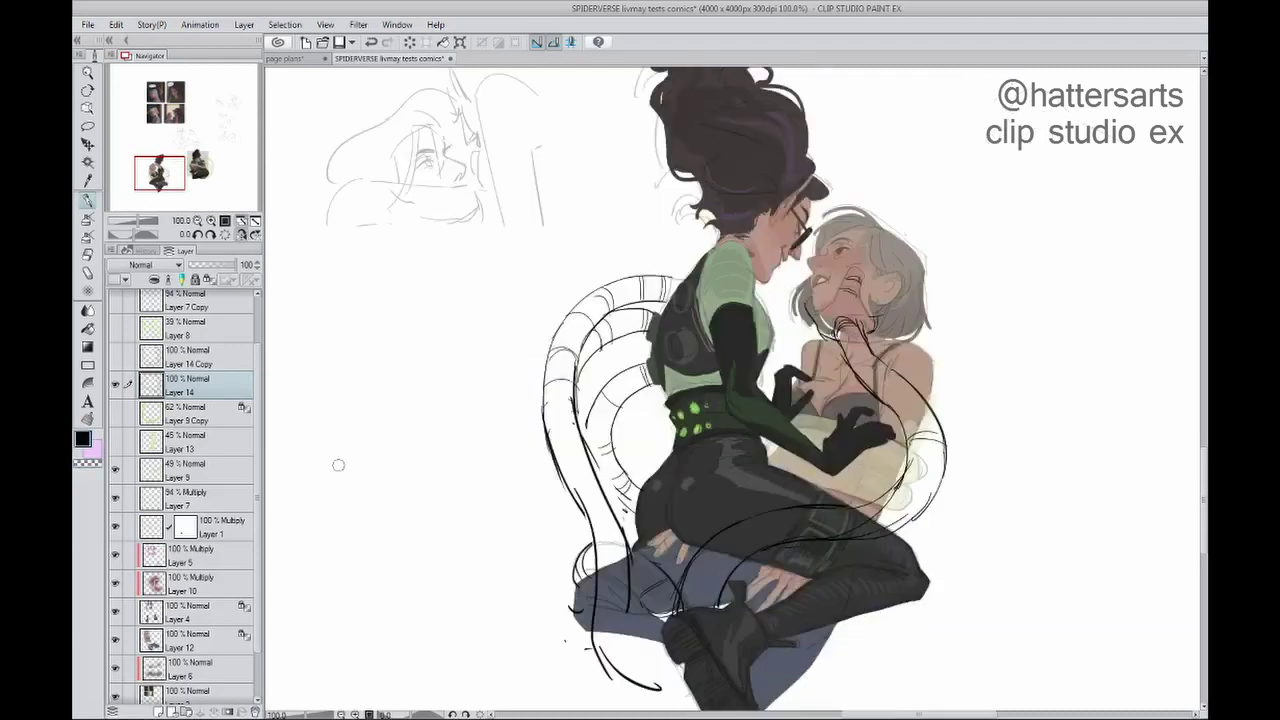
left_click_drag(660, 588, 605, 682)
left_click_drag(585, 435, 555, 560)
left_click_drag(632, 590, 598, 680)
key("h")
left_click_drag(890, 405, 805, 650)
mouse_move(870, 620)
left_mouse_down()
mouse_move(790, 688)
mouse_move(800, 676)
left_mouse_up()
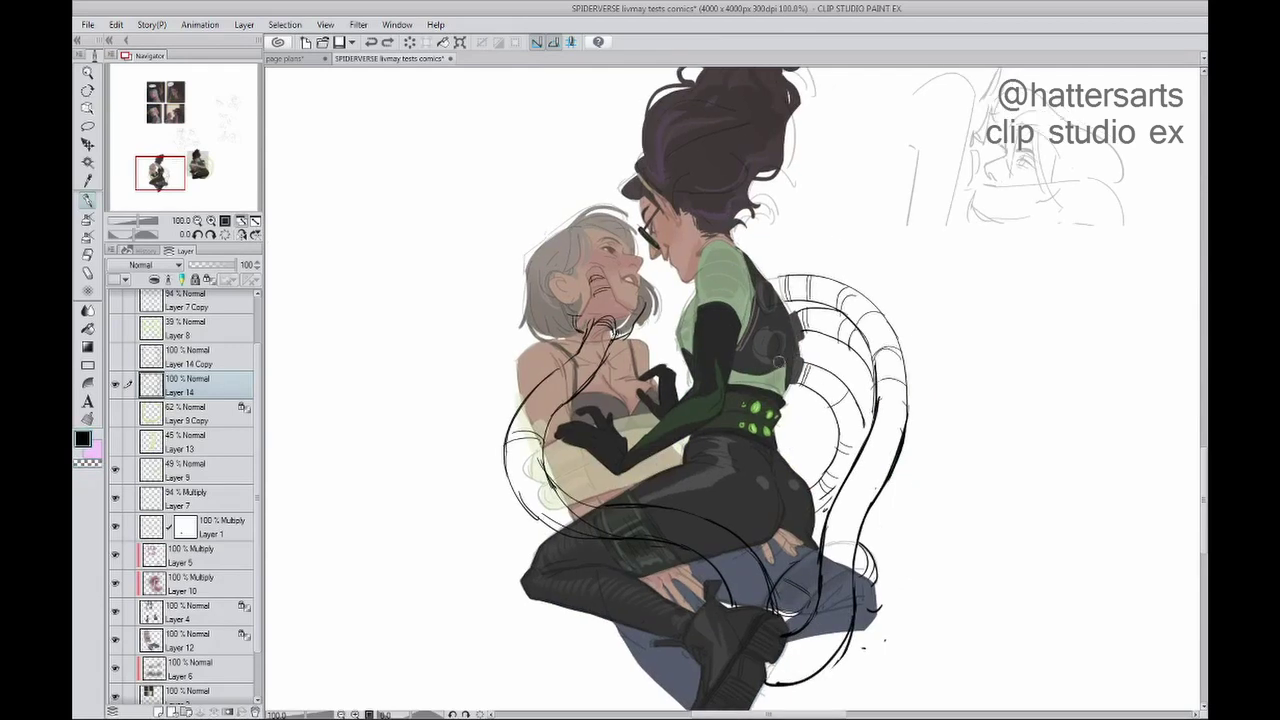
Step: Show Layer 13's green coils and erase the outer coil's black outlines behind the kneeling figure from Layer 14
left_click_drag(845, 405, 895, 590)
left_click_drag(880, 300, 895, 365)
key("h")
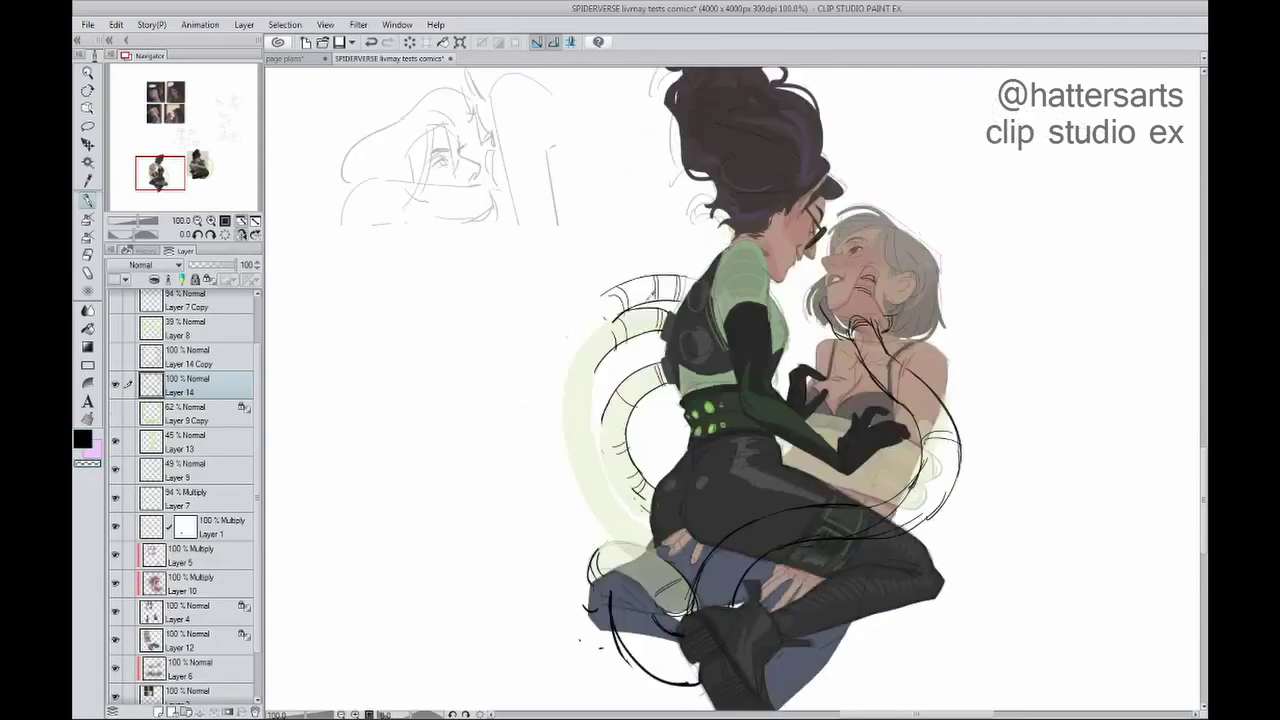
key("h")
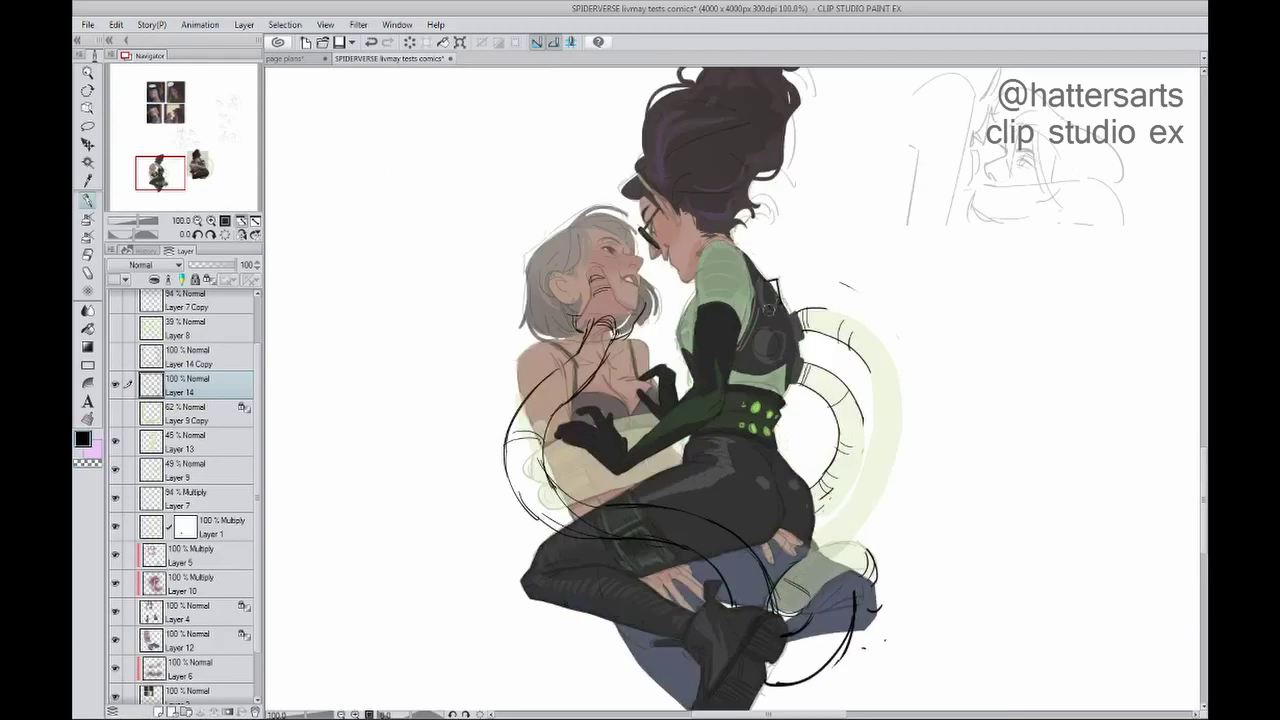
Step: Clear the loose curve beneath the boots and sketch a new upper coil arching out behind the kneeling figure's back
left_click(243, 235)
left_click(241, 235)
key("h")
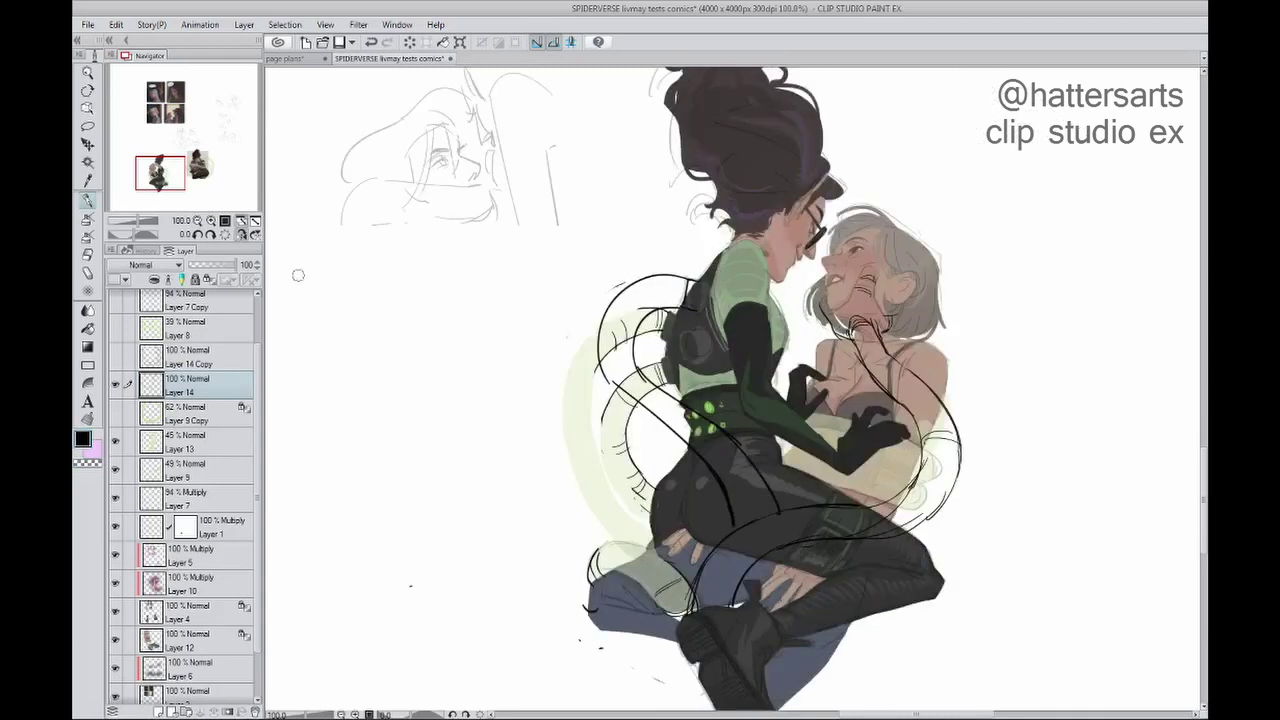
key("h")
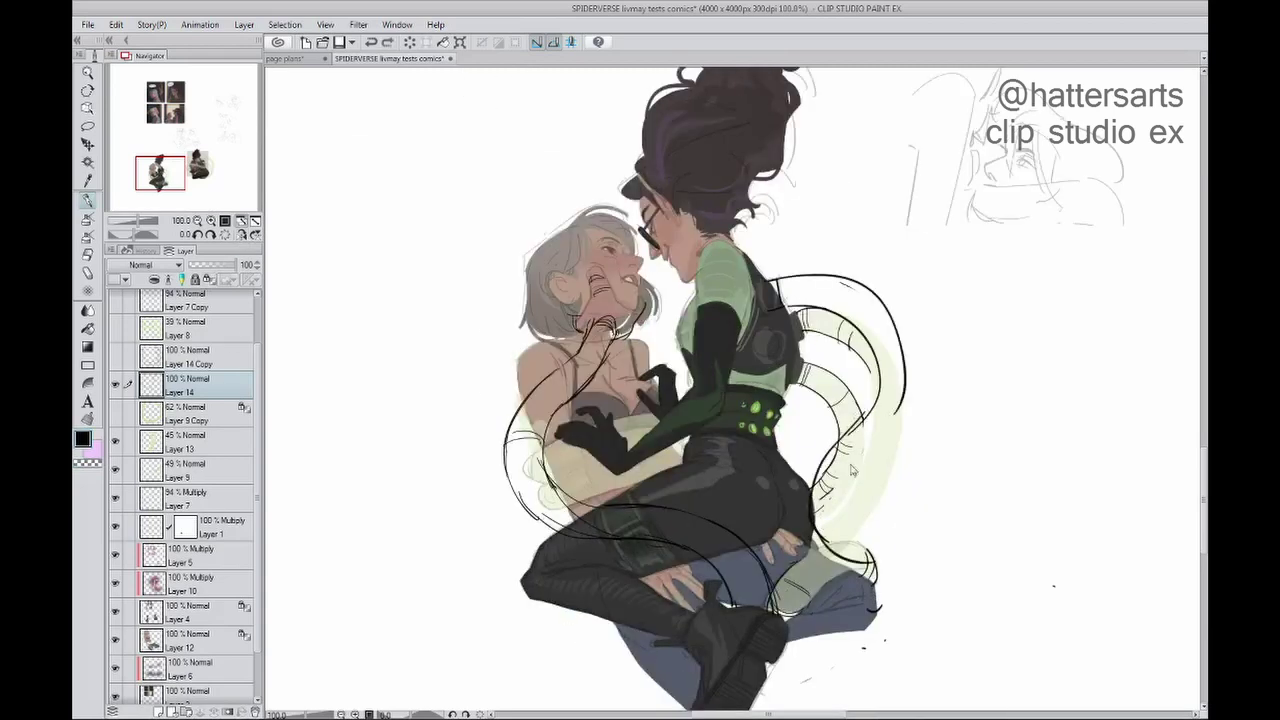
Step: Sketch a tentacle from the kneeling figure's lower back down over her hip towards the boots on Layer 14
left_click(241, 235)
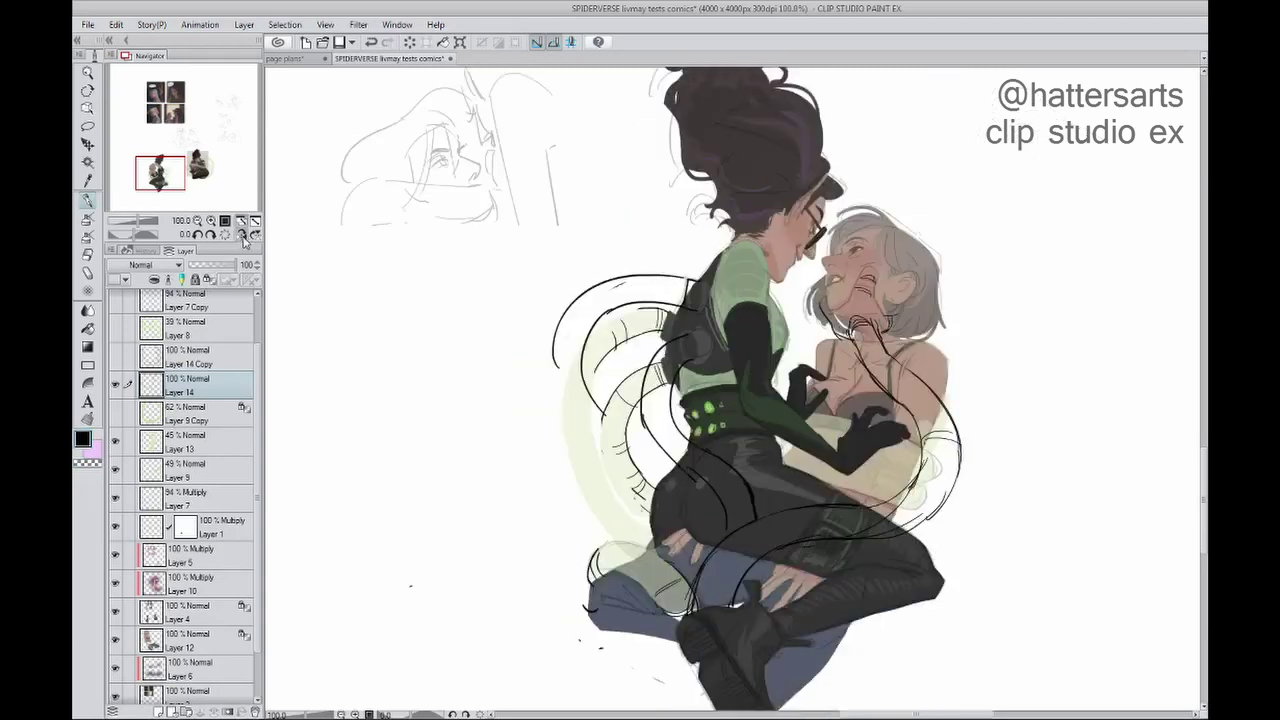
left_click(241, 235)
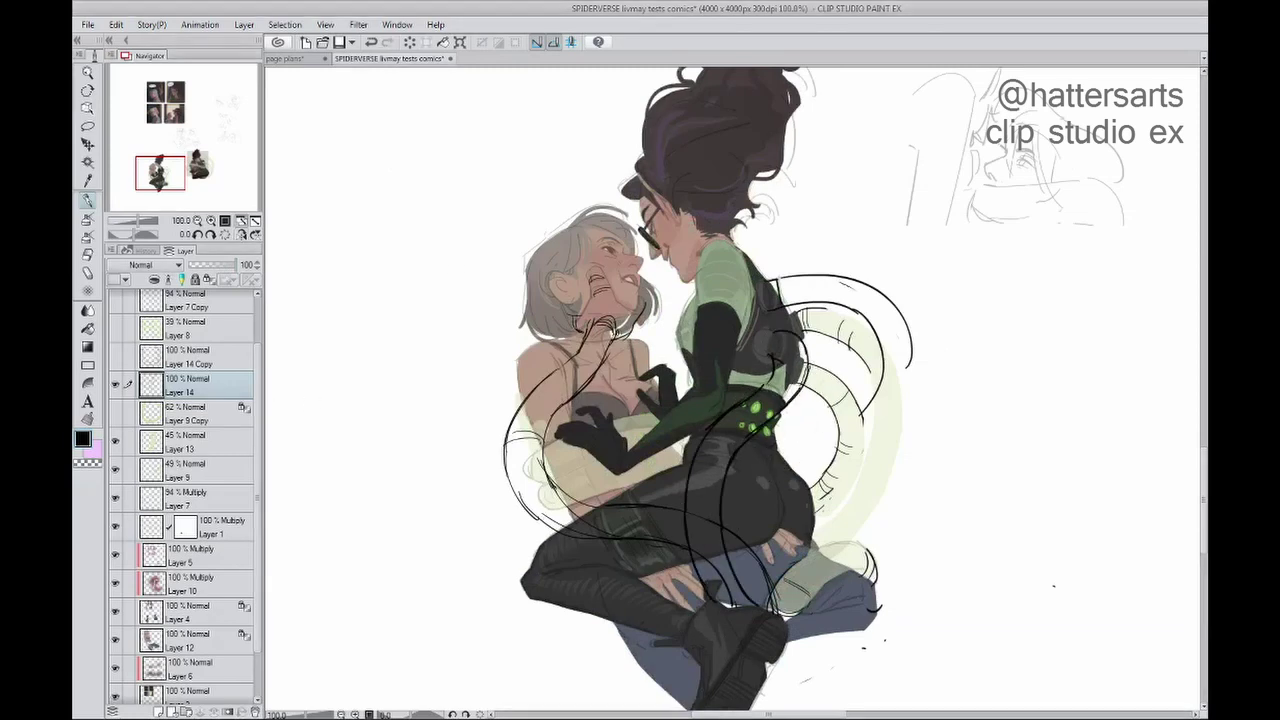
key("h")
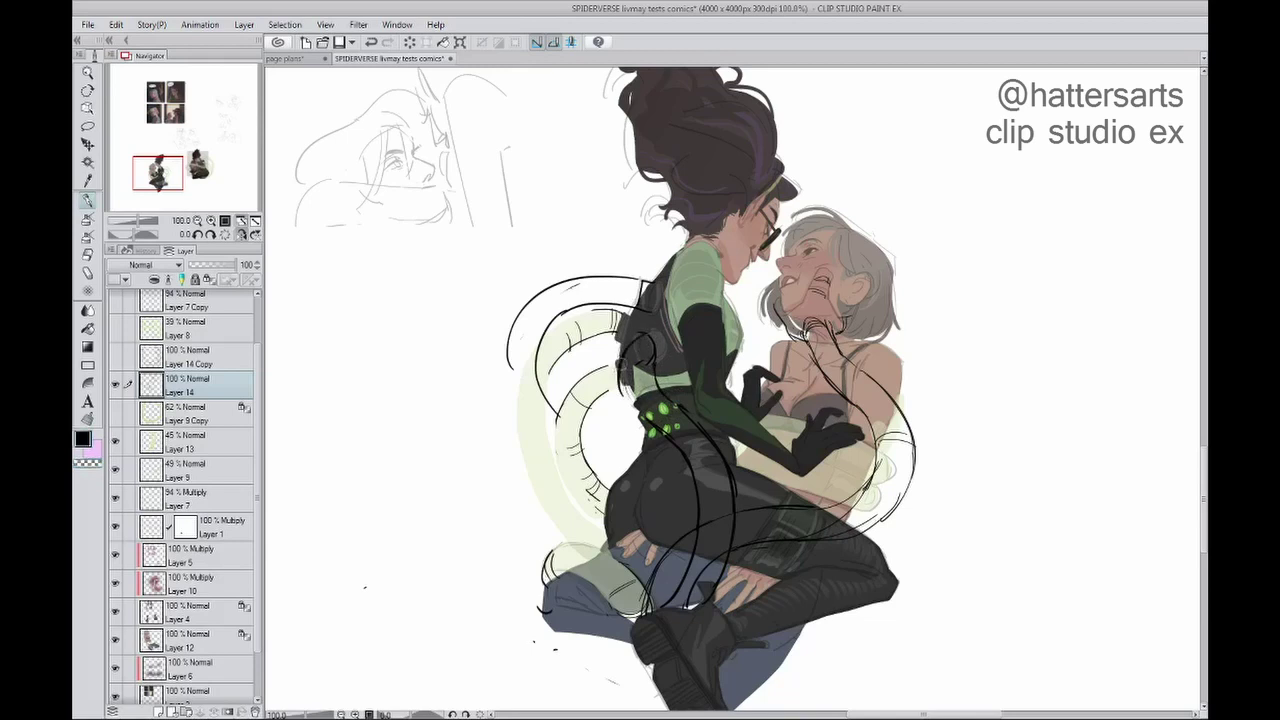
key("h")
Step: Fill a rectangular grey backdrop with a slightly darker inner rectangle behind both figures on Layer 3
left_click(190, 694)
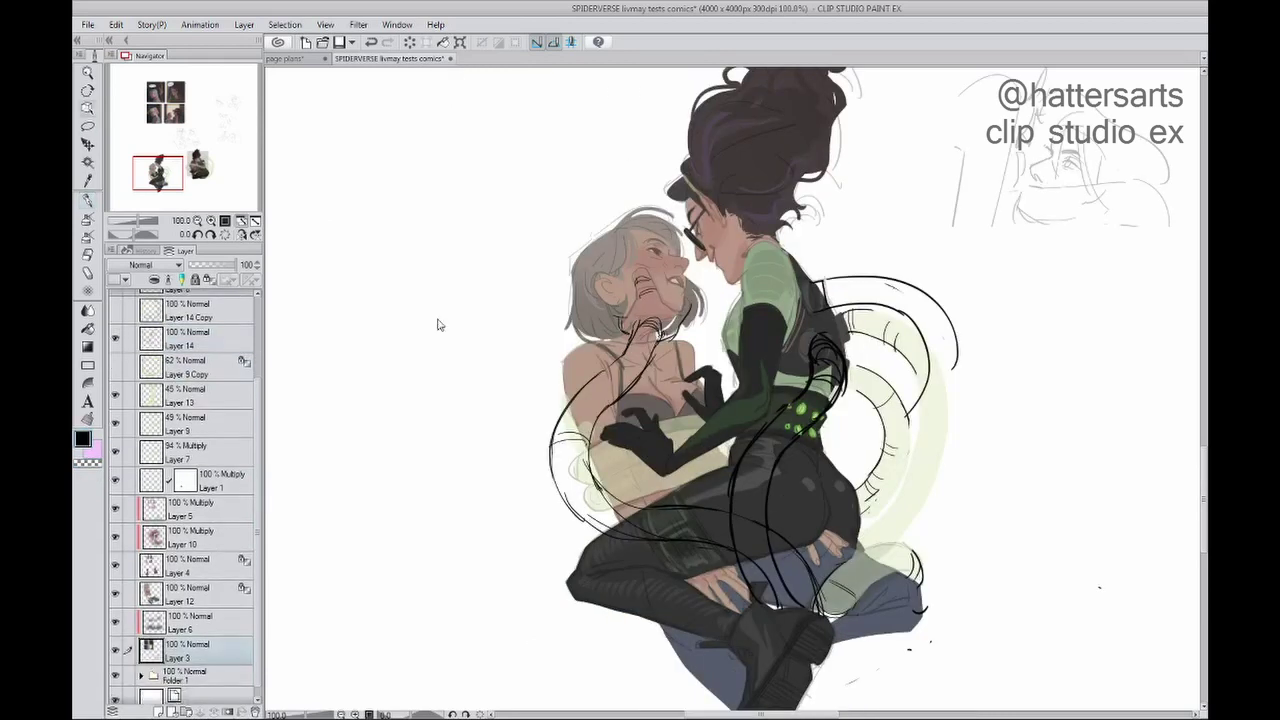
key("m")
key("ctrl+minus")
left_click_drag(577, 141, 880, 625)
key("alt+BackSpace")
key("ctrl+z")
key("x")
key("alt+BackSpace")
key("ctrl+z")
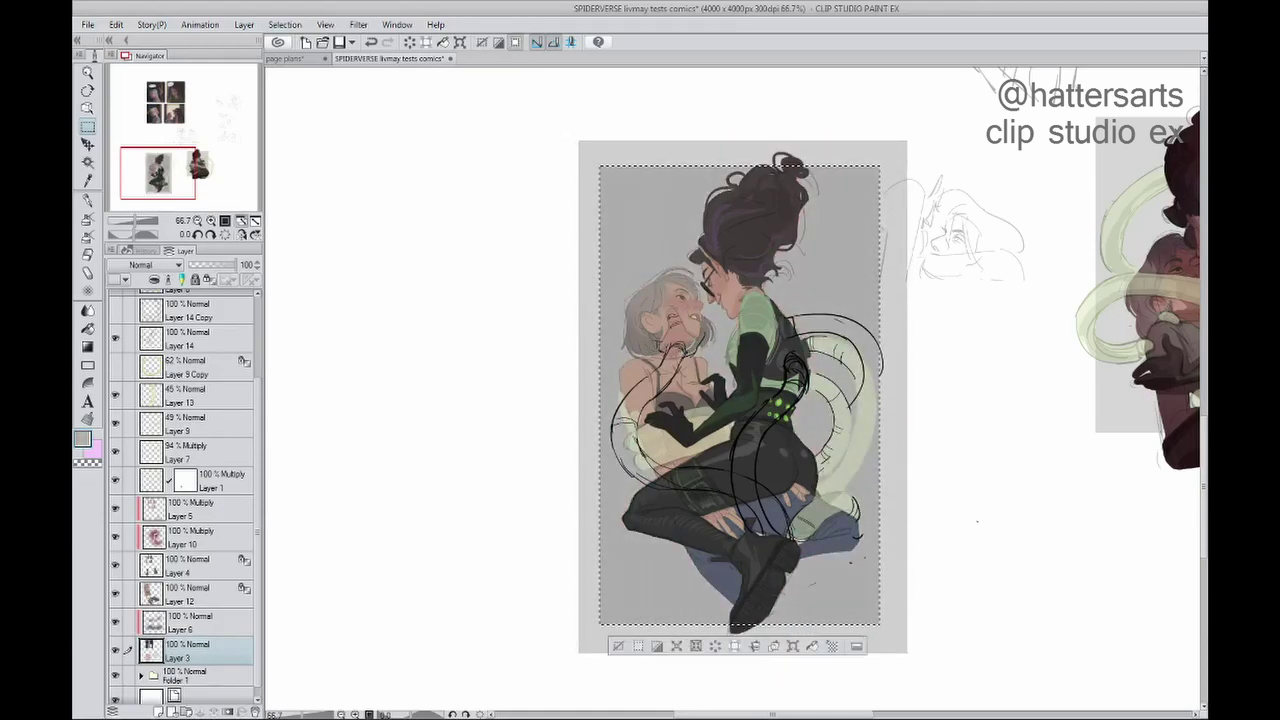
key("ctrl+d")
left_click(206, 222)
left_click(197, 221)
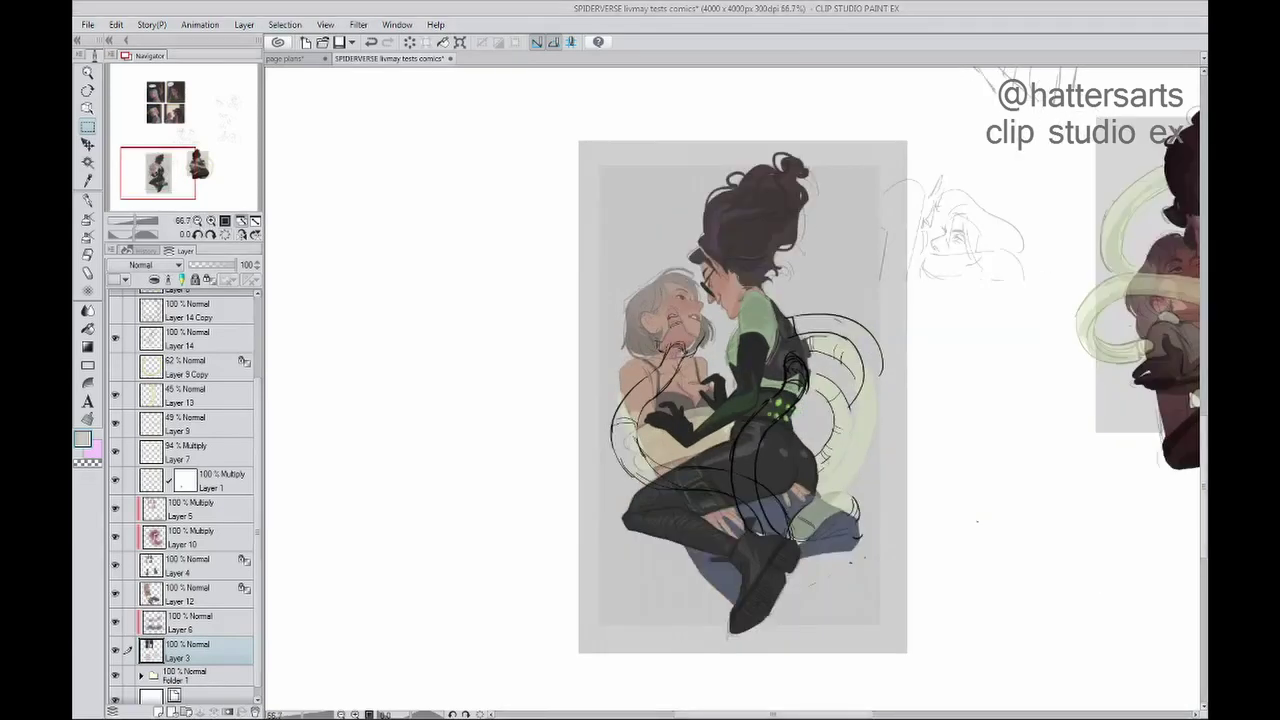
left_click(208, 221)
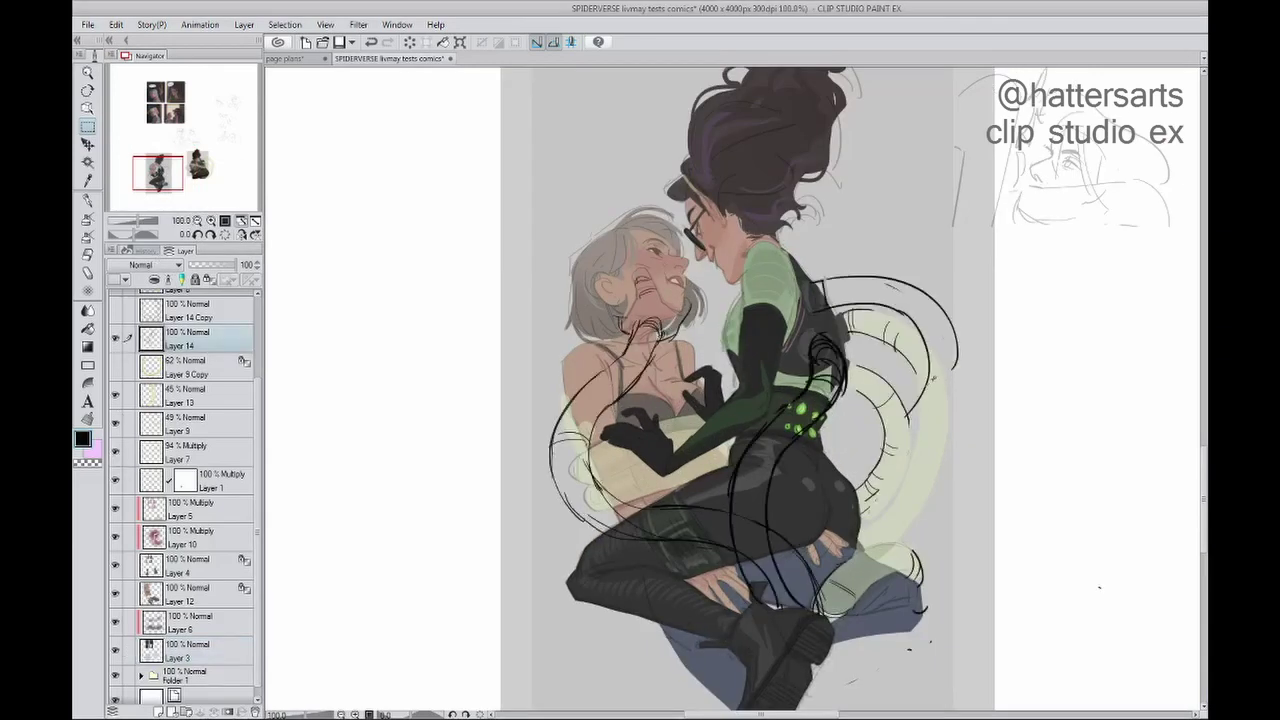
Step: Erase the green colour of the large outer coil behind the kneeling figure on Layer 13
left_click(195, 338)
key("p")
left_click(241, 234)
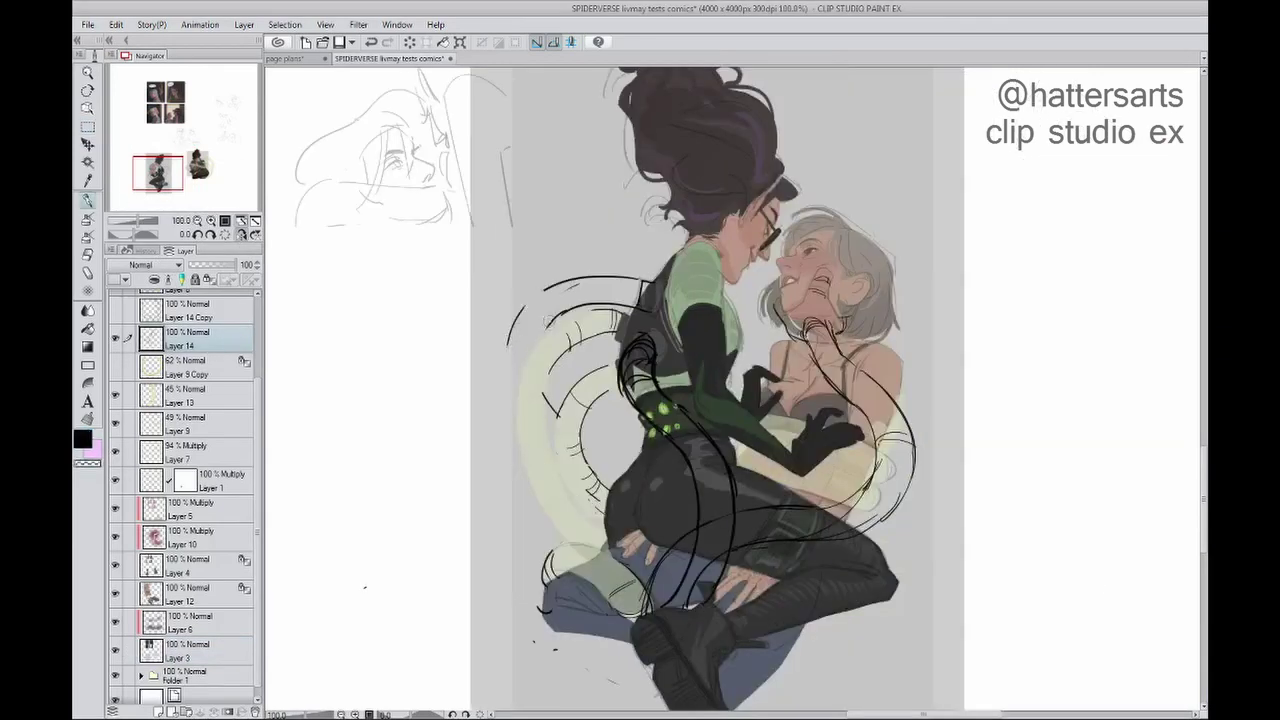
left_click(195, 395)
left_click_drag(548, 515, 539, 348)
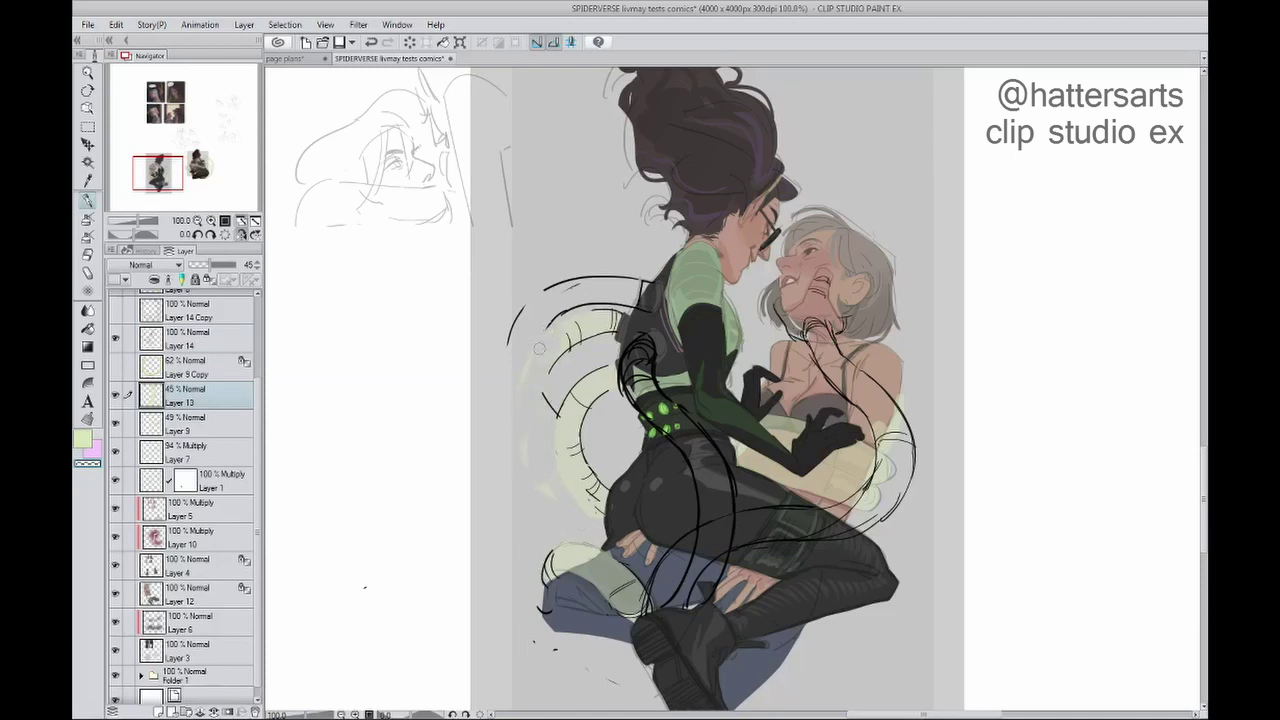
Step: Sketch the large outer coil's two outlines on Layer 14 and add overlapping loops behind the kneeling figure's back
left_click(195, 338)
left_click_drag(530, 290, 505, 455)
left_click_drag(560, 320, 535, 535)
left_click(241, 234)
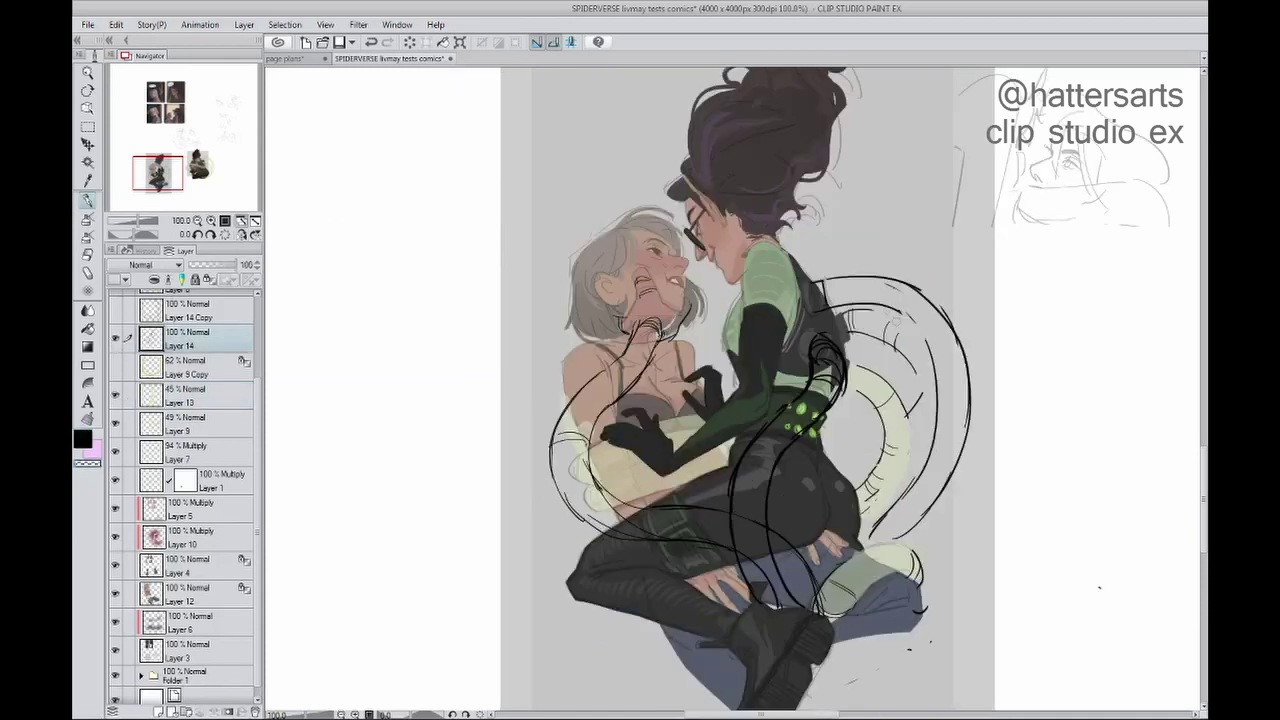
left_click(241, 234)
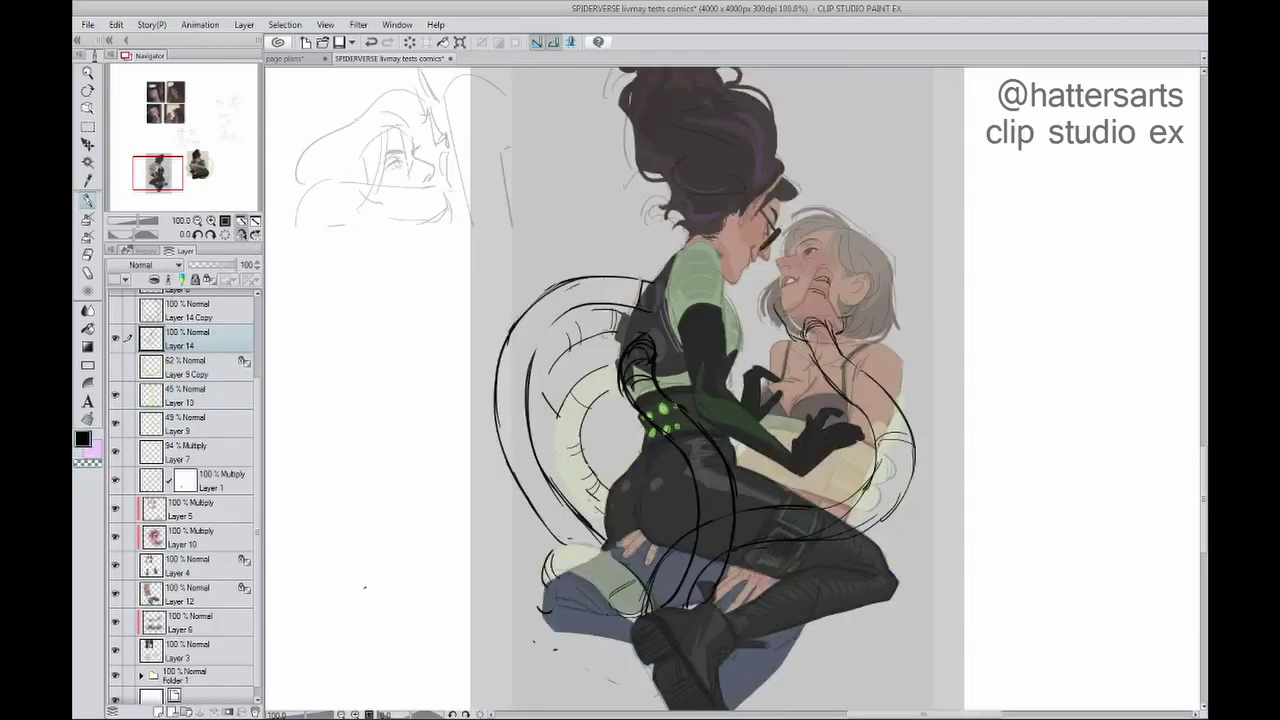
key("h")
left_click_drag(846, 345, 966, 438)
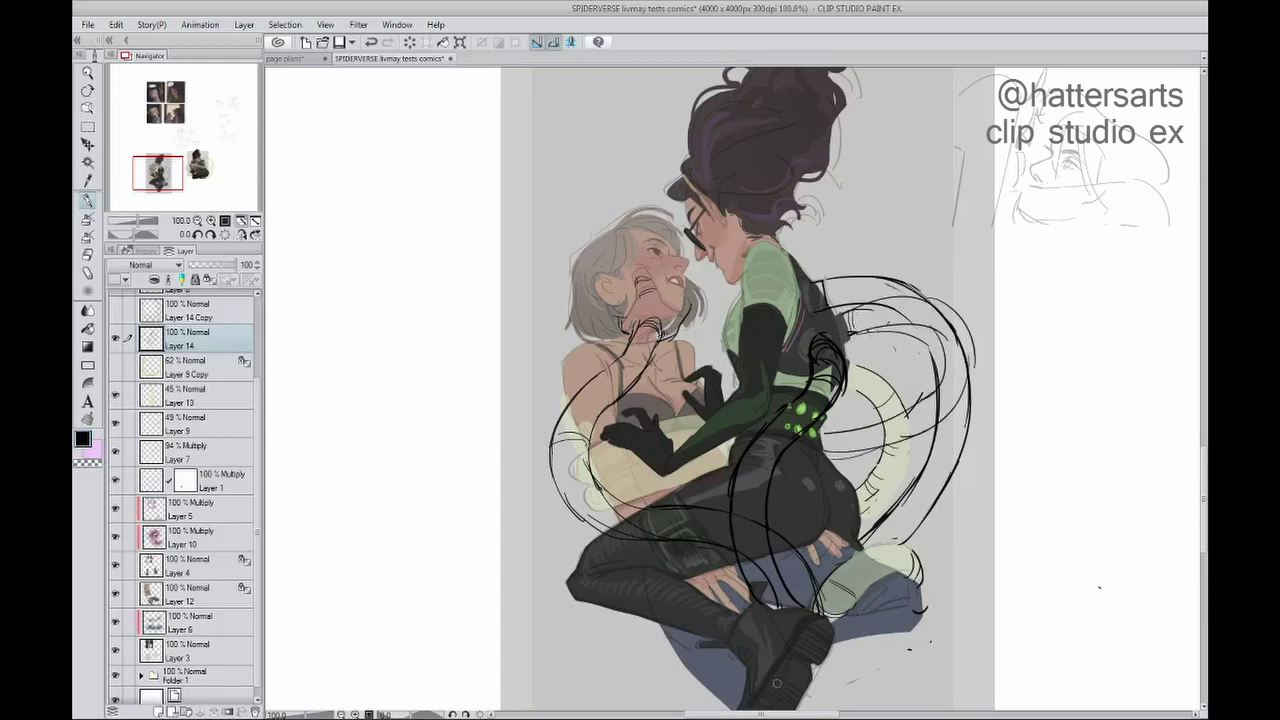
Step: Sketch a round tentacle loop coiling beneath and around the kneeling figure's crossed boots on Layer 14
scroll(1203, 492, "down", 2)
key("h")
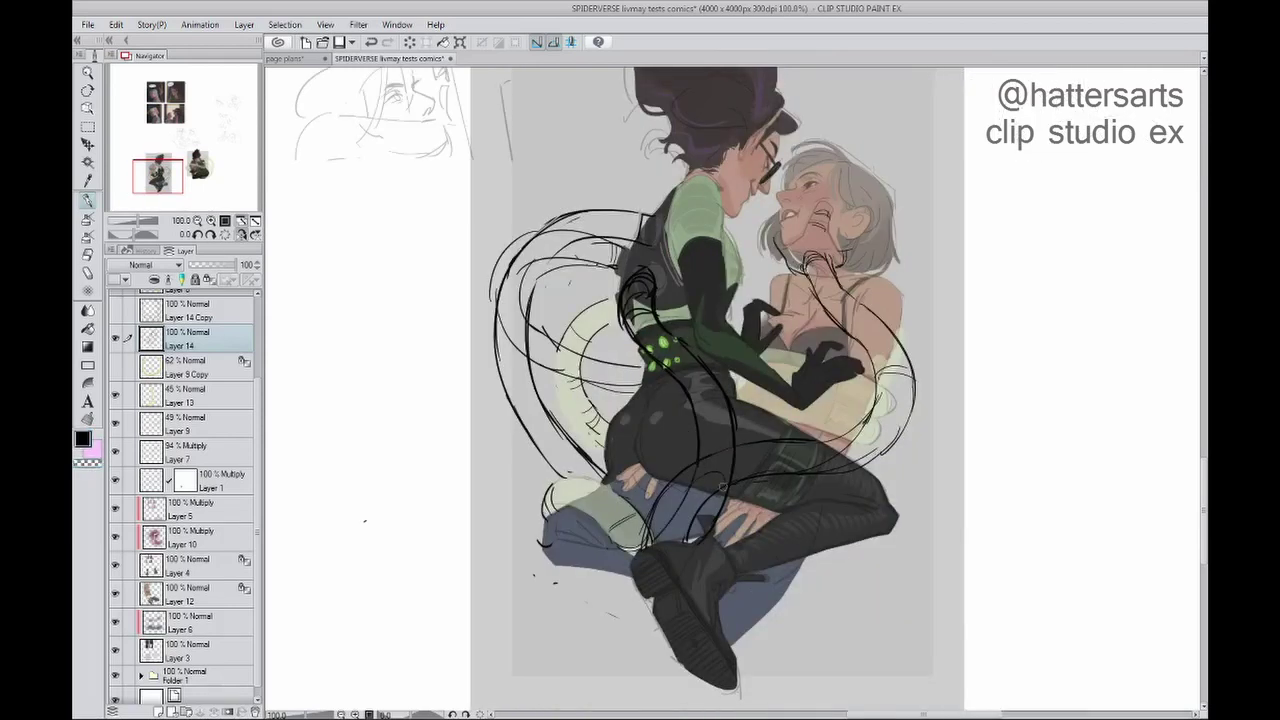
mouse_move(651, 527)
left_mouse_down()
mouse_move(681, 544)
mouse_move(690, 524)
mouse_move(669, 576)
left_mouse_up()
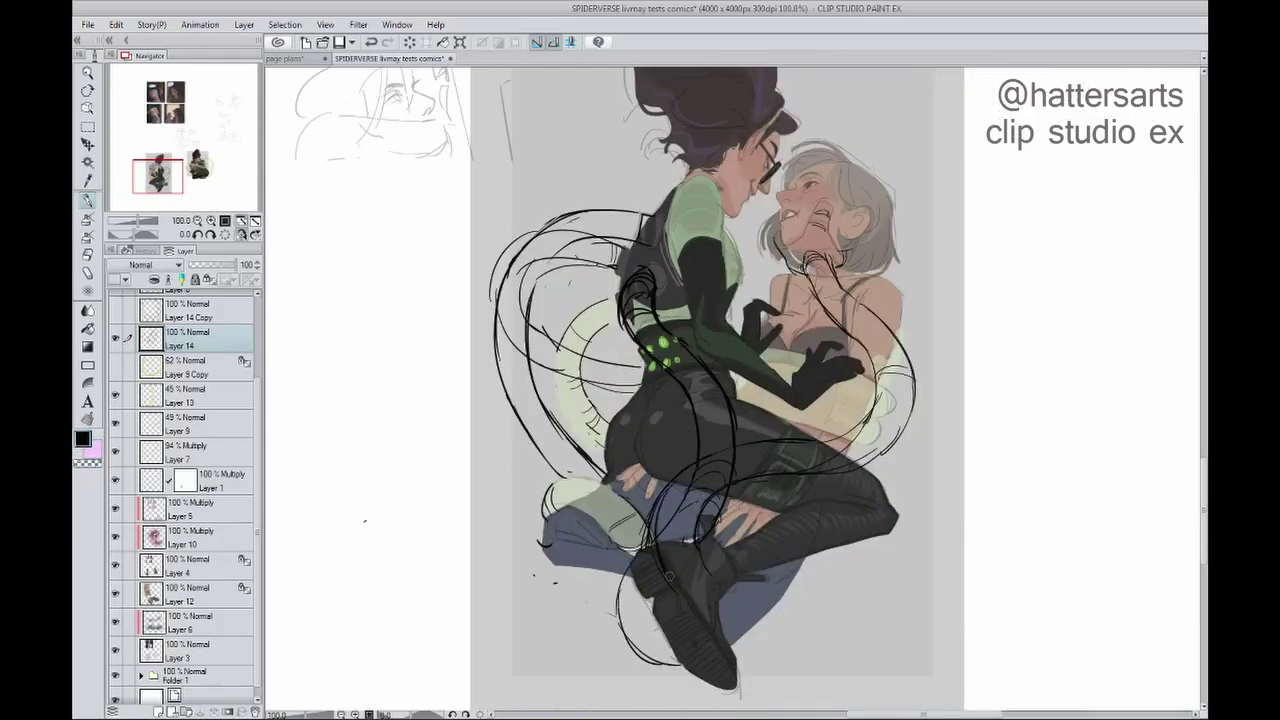
key("h")
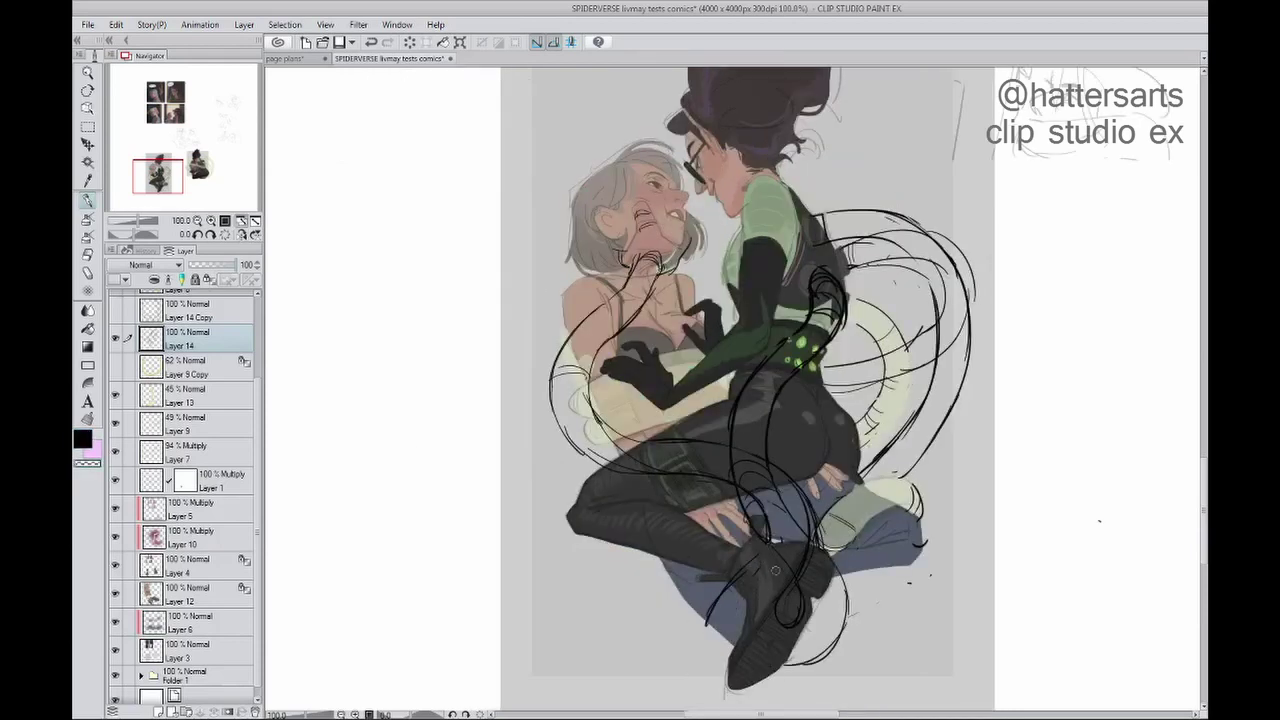
left_click_drag(826, 576, 846, 684)
key("h")
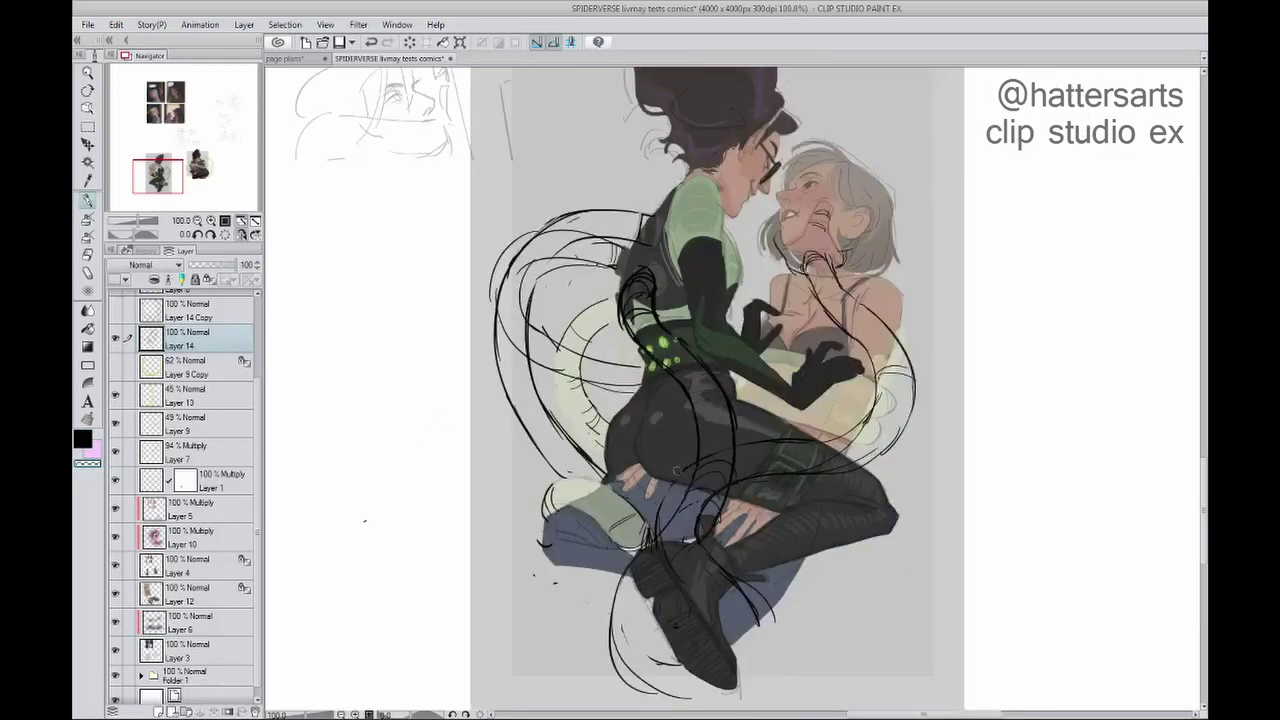
mouse_move(708, 568)
left_mouse_down()
mouse_move(690, 650)
mouse_move(640, 700)
left_mouse_up()
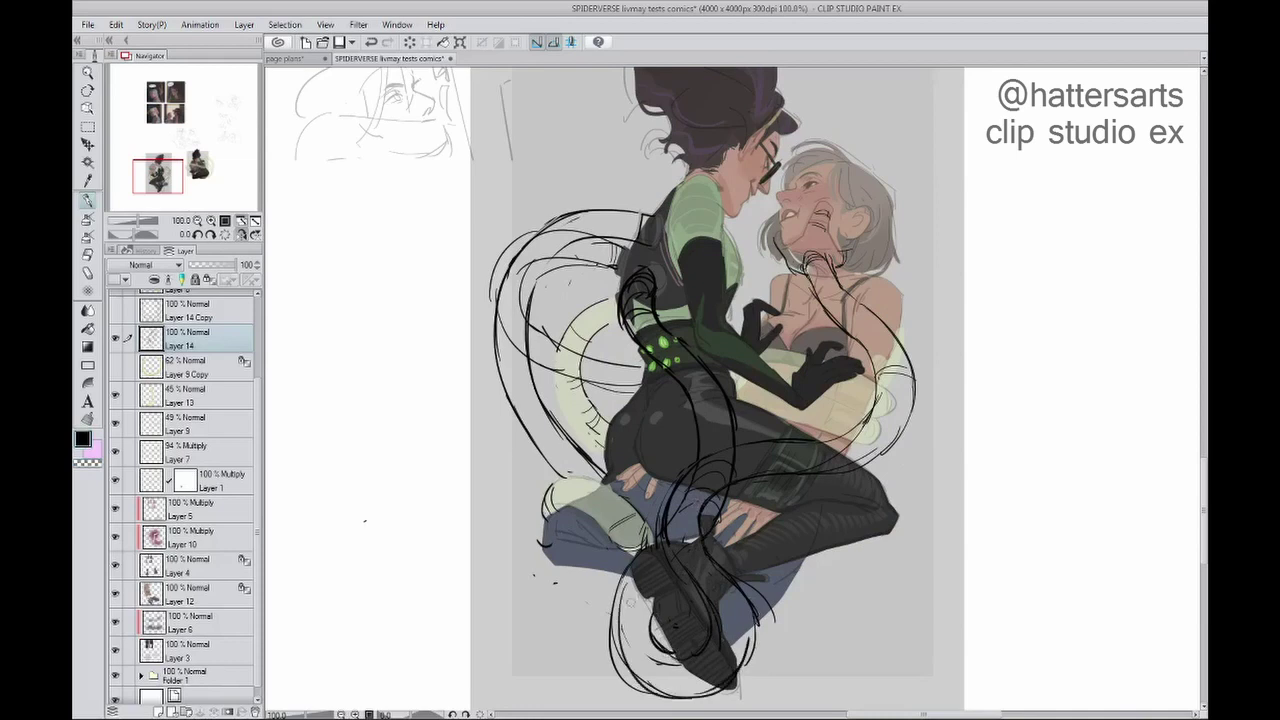
left_click_drag(630, 565, 620, 665)
Step: Erase the loop's sketch lines crossing the boots on Layer 14 and tidy the remaining outlines around them
key("h")
key("c")
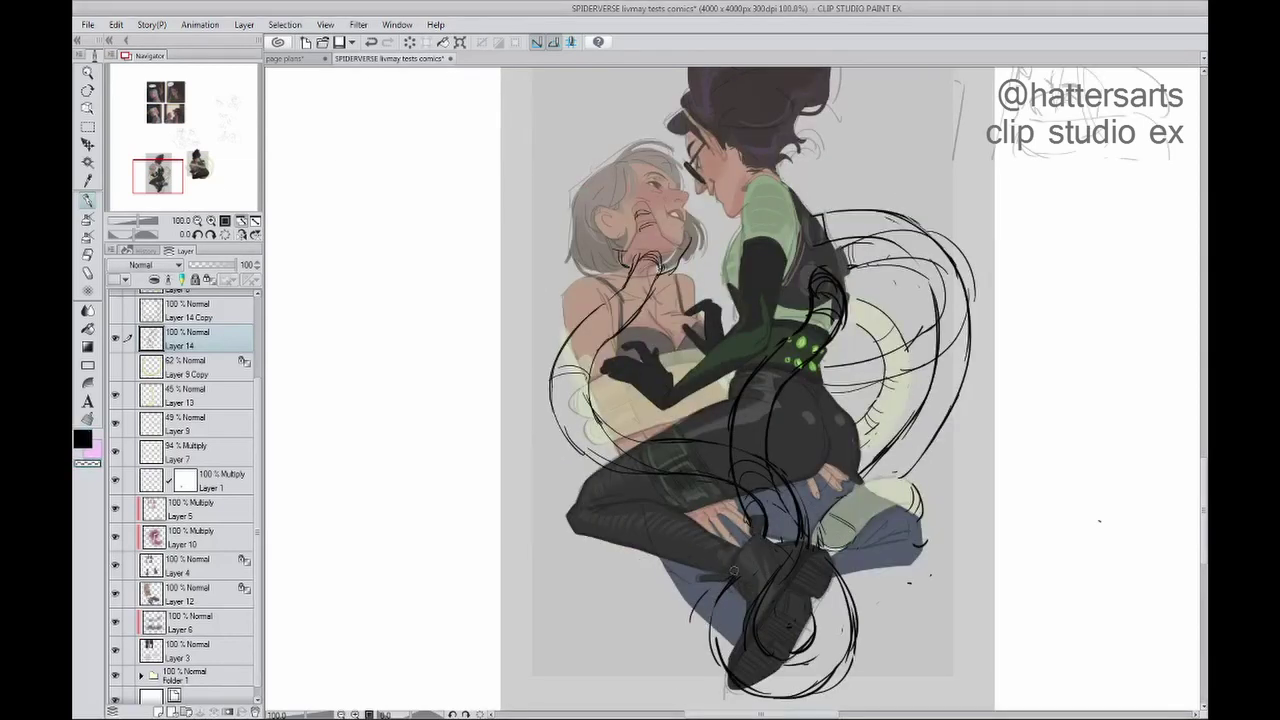
key("h")
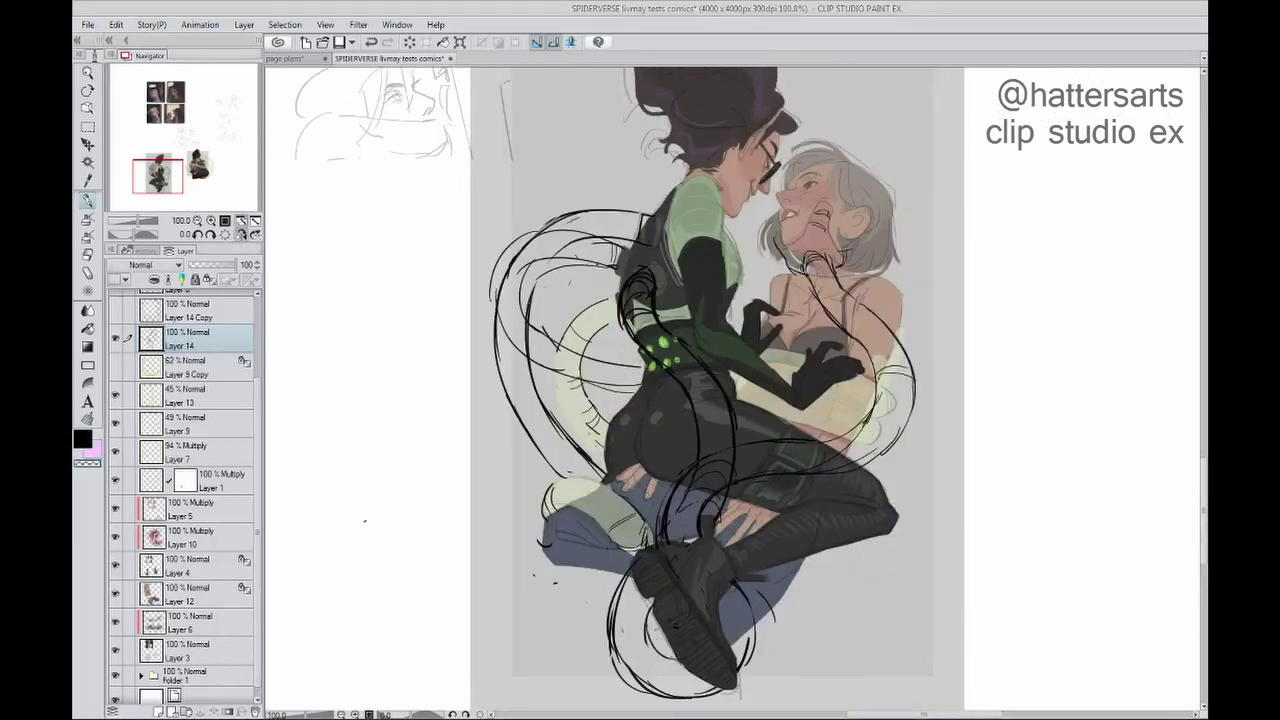
left_click_drag(750, 580, 745, 660)
key("c")
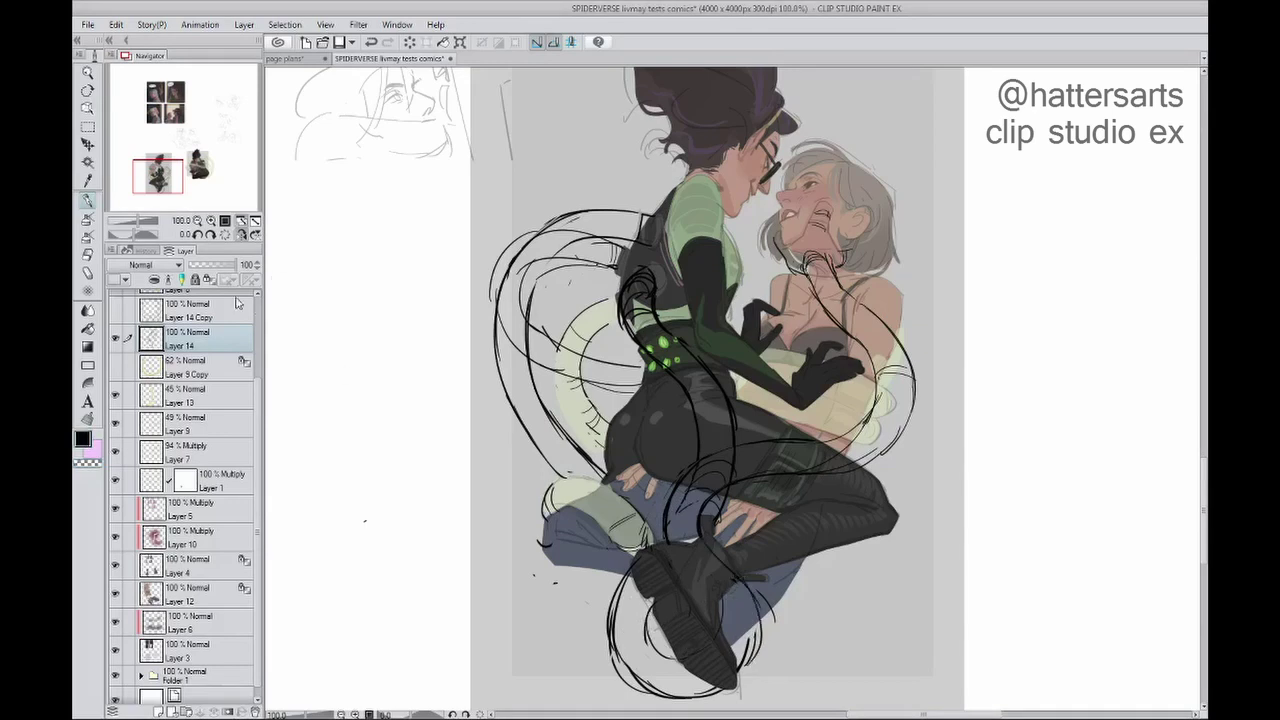
key("h")
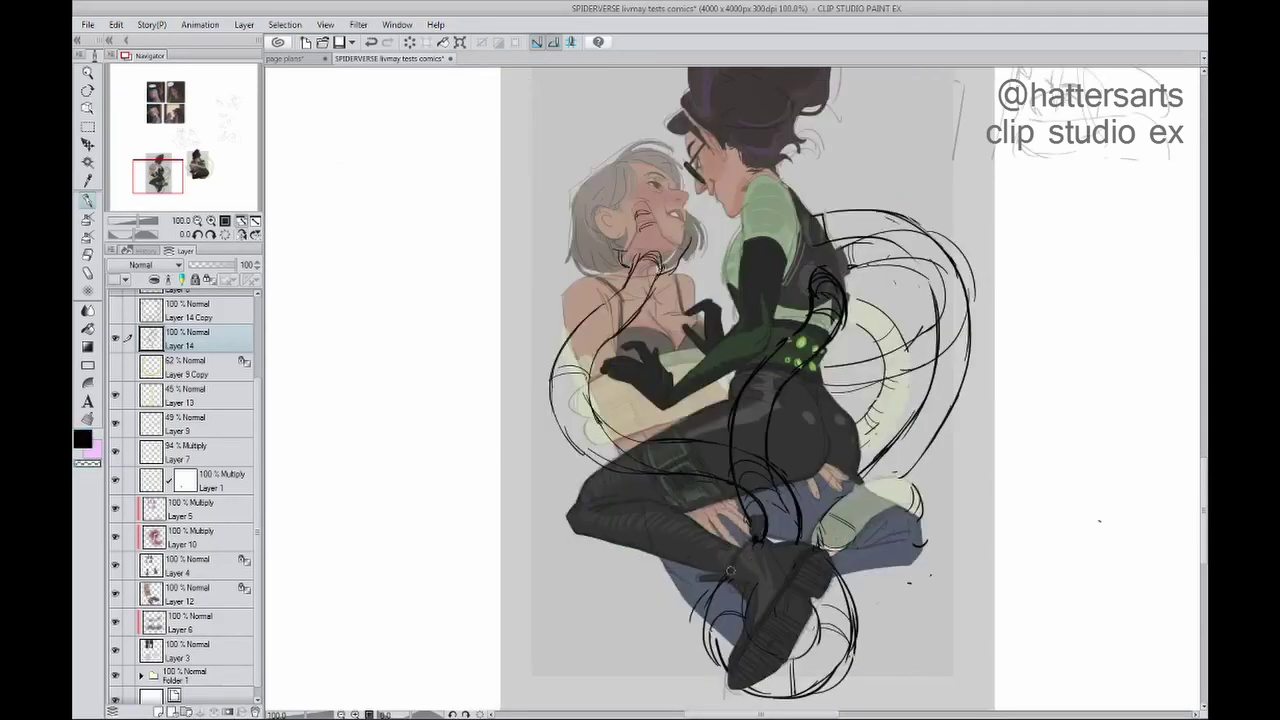
left_click_drag(730, 570, 630, 570)
Step: Show Layer 9 Copy, lasso its old green coils behind and below the figures, and clear them
left_click(241, 234)
left_click(116, 368)
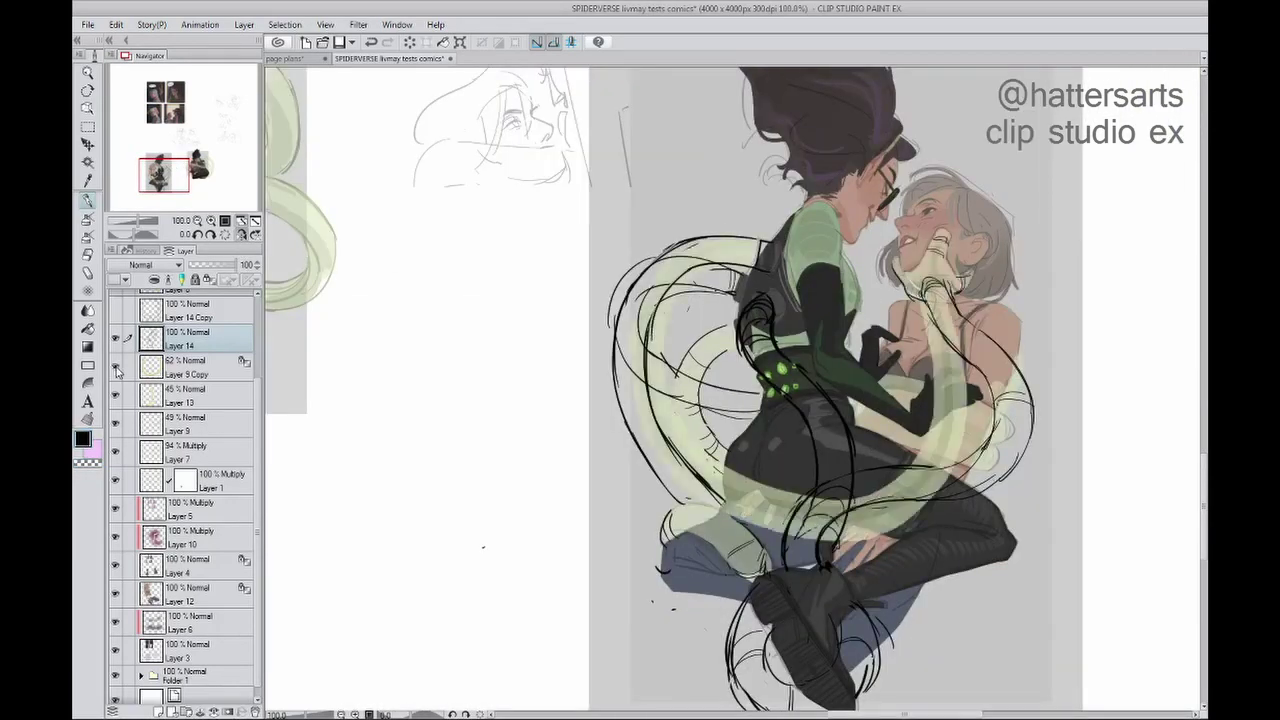
left_click(177, 372)
left_click_drag(640, 288, 620, 300)
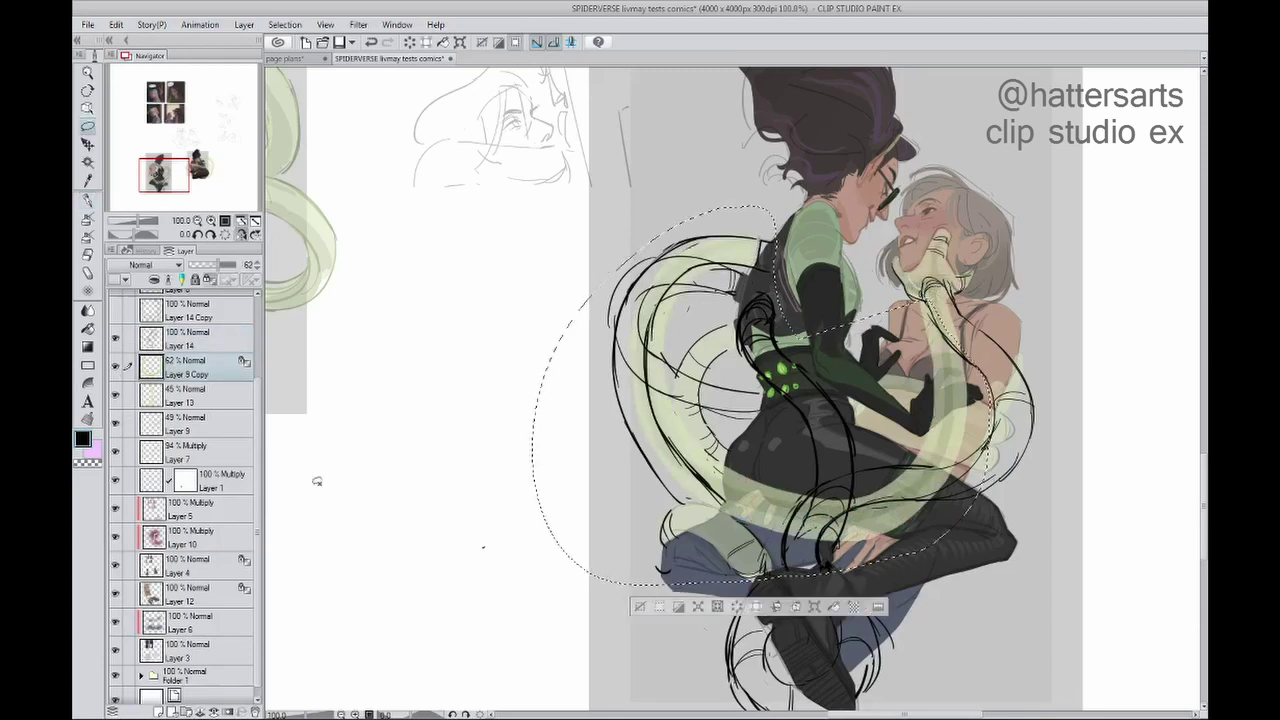
key("ctrl+d")
Step: Hide the figure and backdrop colours on Layers 4, 12 and 3, setting Layer 14 to 25% and Layer 9 Copy to 91% opacity
key("h")
mouse_move(200, 264)
left_mouse_down()
mouse_move(232, 264)
mouse_move(205, 264)
left_mouse_up()
left_click(115, 593)
left_click(115, 565)
left_click(115, 650)
left_click(177, 340)
left_click(177, 395)
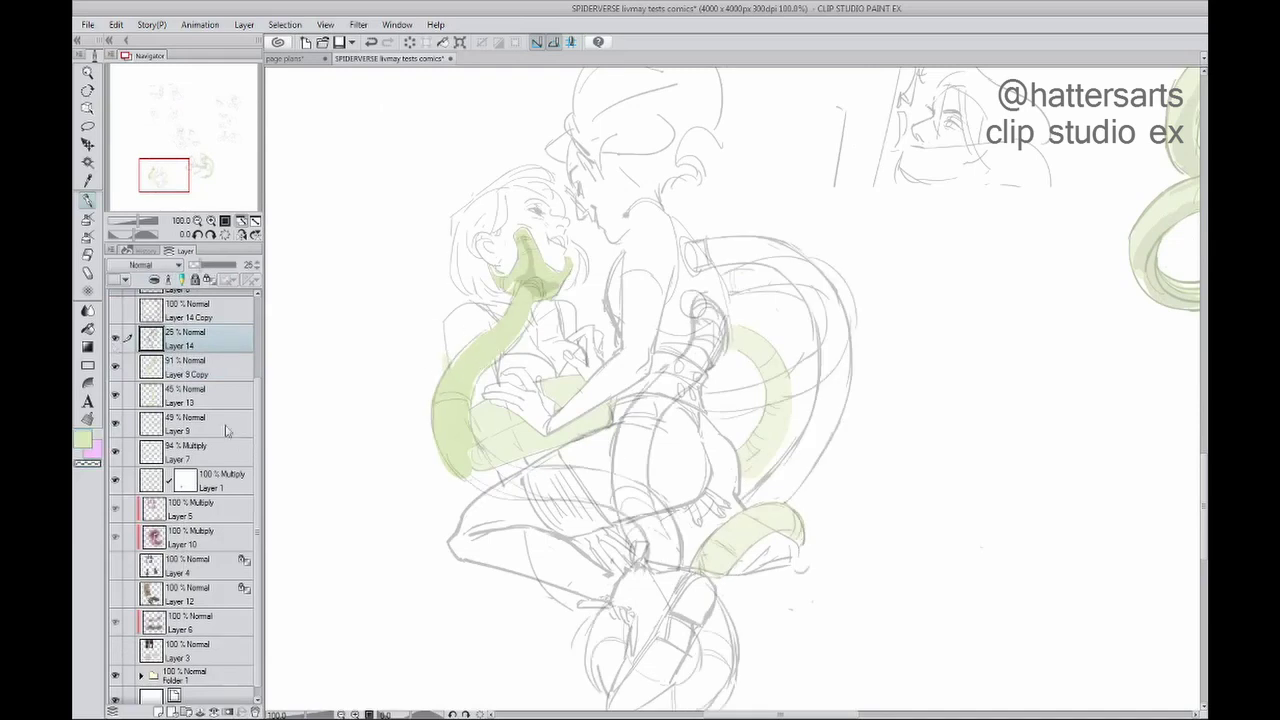
Step: Paint the green tentacle from the seated figure's jaw around her side and over the hips to the boots on Layer 9 Copy
left_click(180, 367)
mouse_move(450, 415)
left_mouse_down()
mouse_move(465, 450)
mouse_move(650, 545)
mouse_move(665, 580)
left_mouse_up()
key("h")
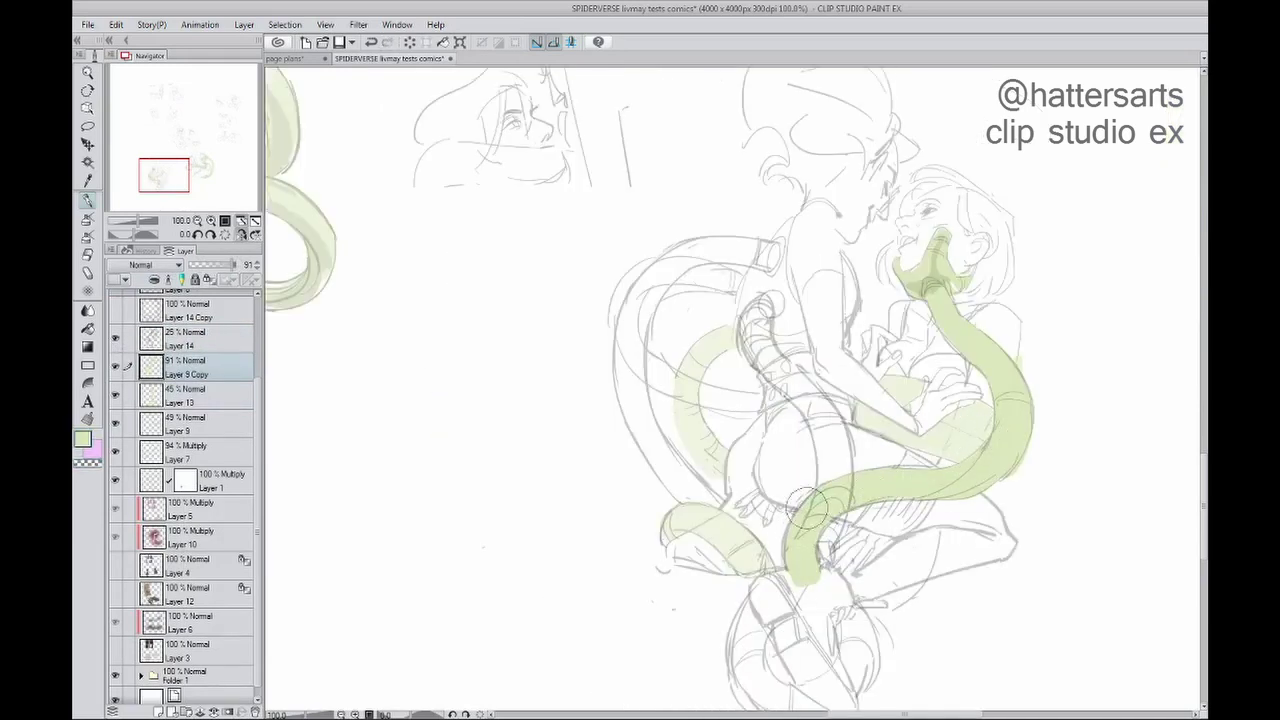
key("c")
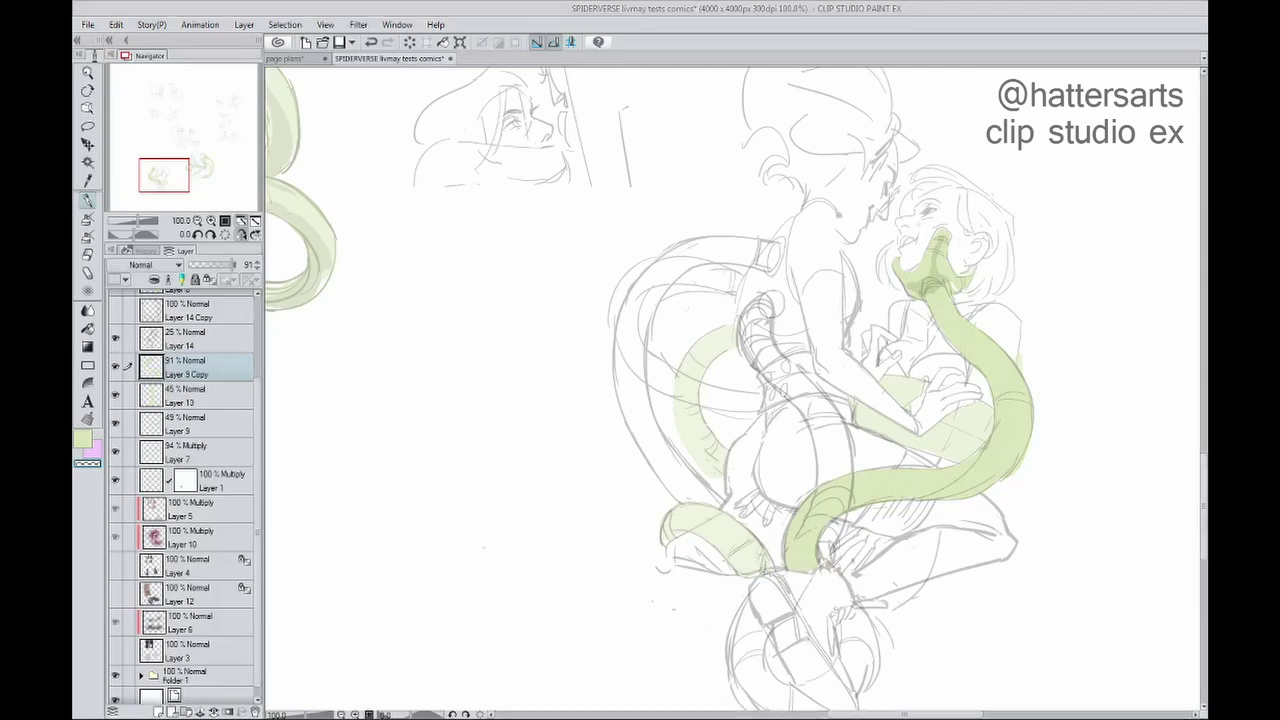
left_click(241, 235)
left_click(115, 338)
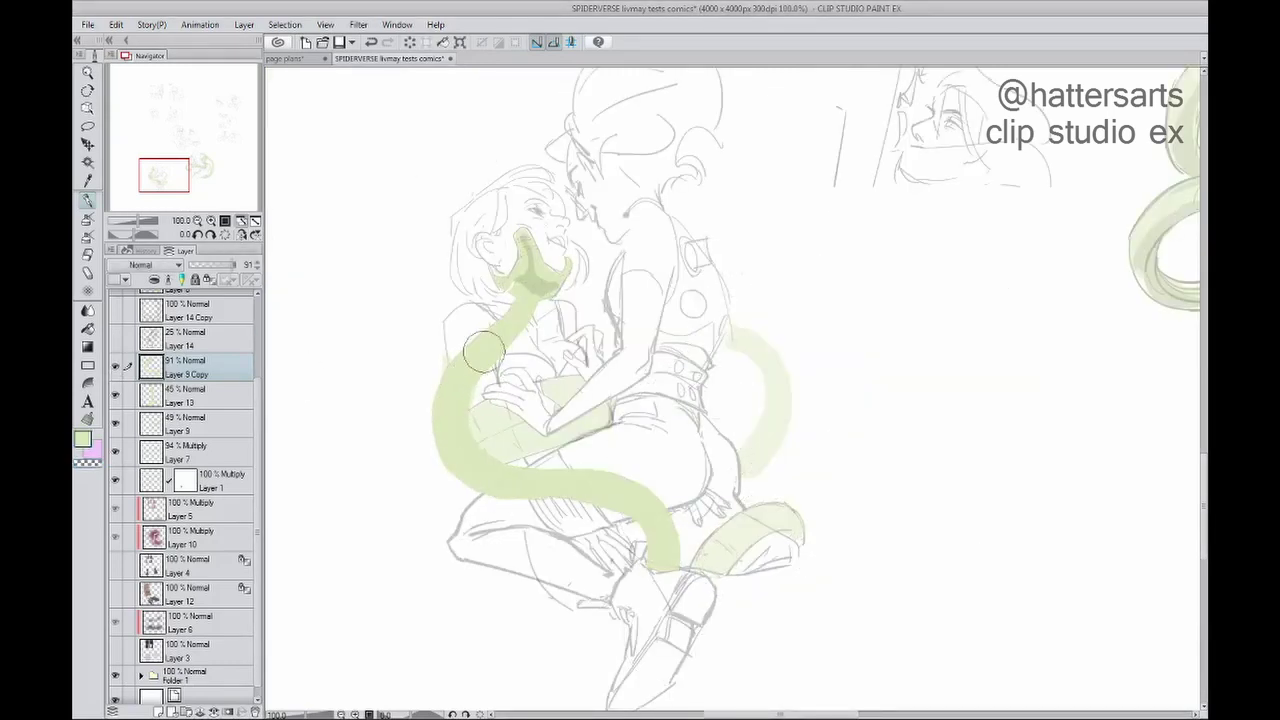
key("h")
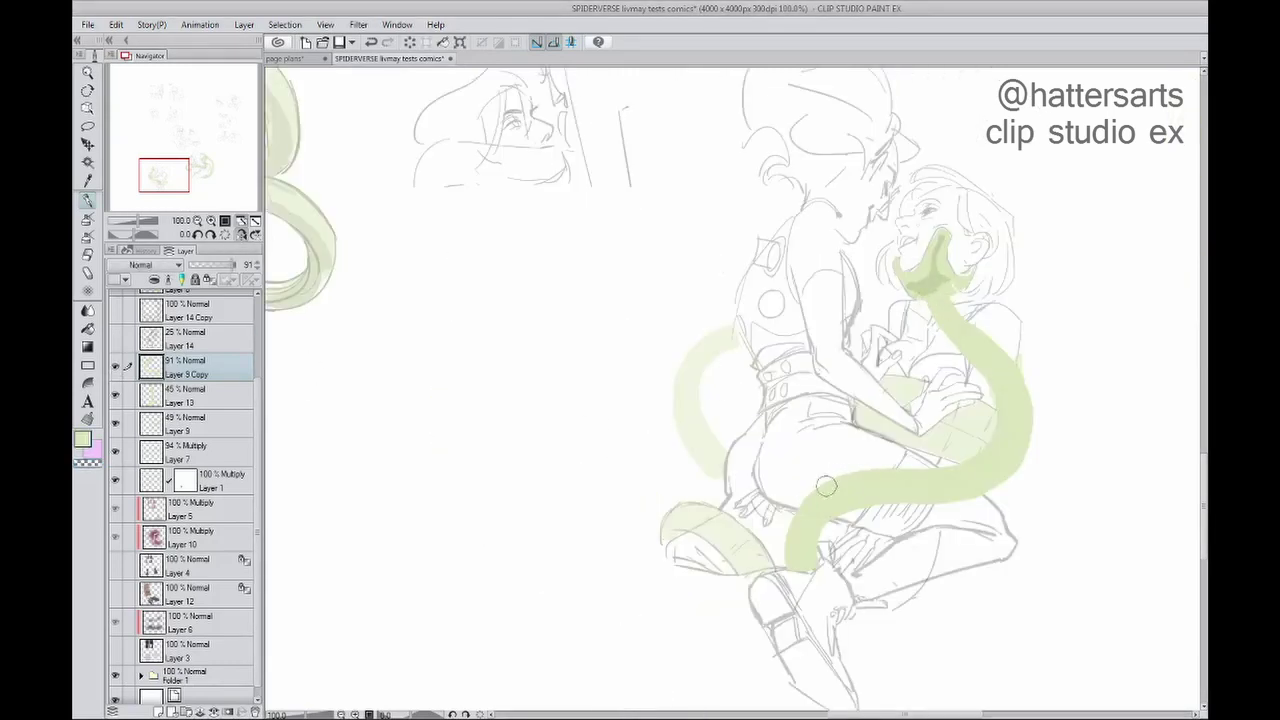
key("h")
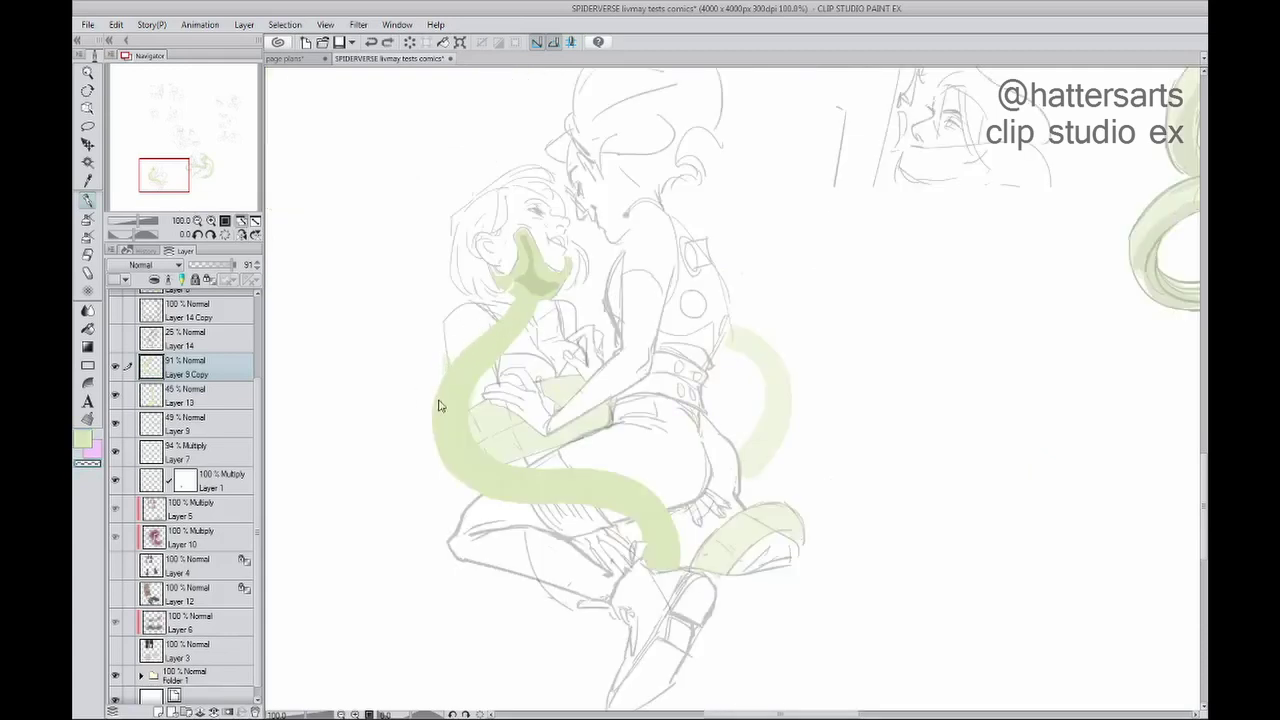
Step: Paint the green loop around the boots on Layer 9 Copy, cleared where the kneeling figure's boots overlap it
key("c")
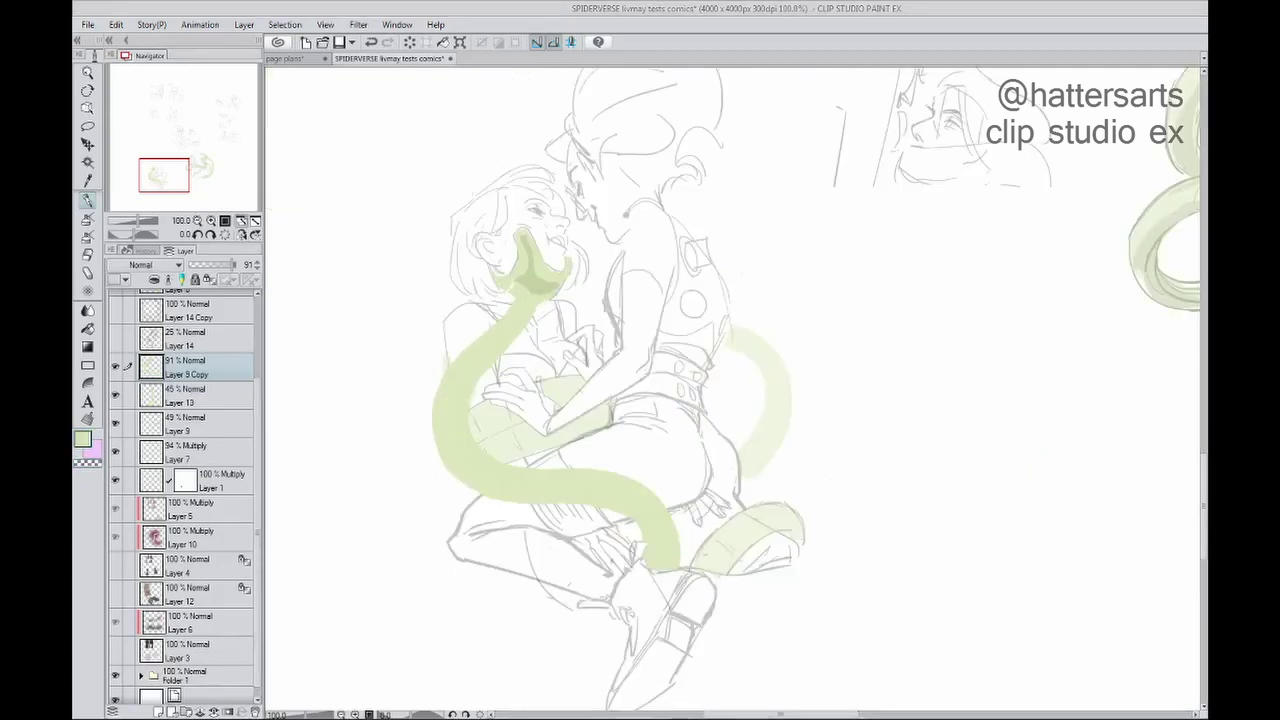
left_click_drag(604, 592, 616, 562)
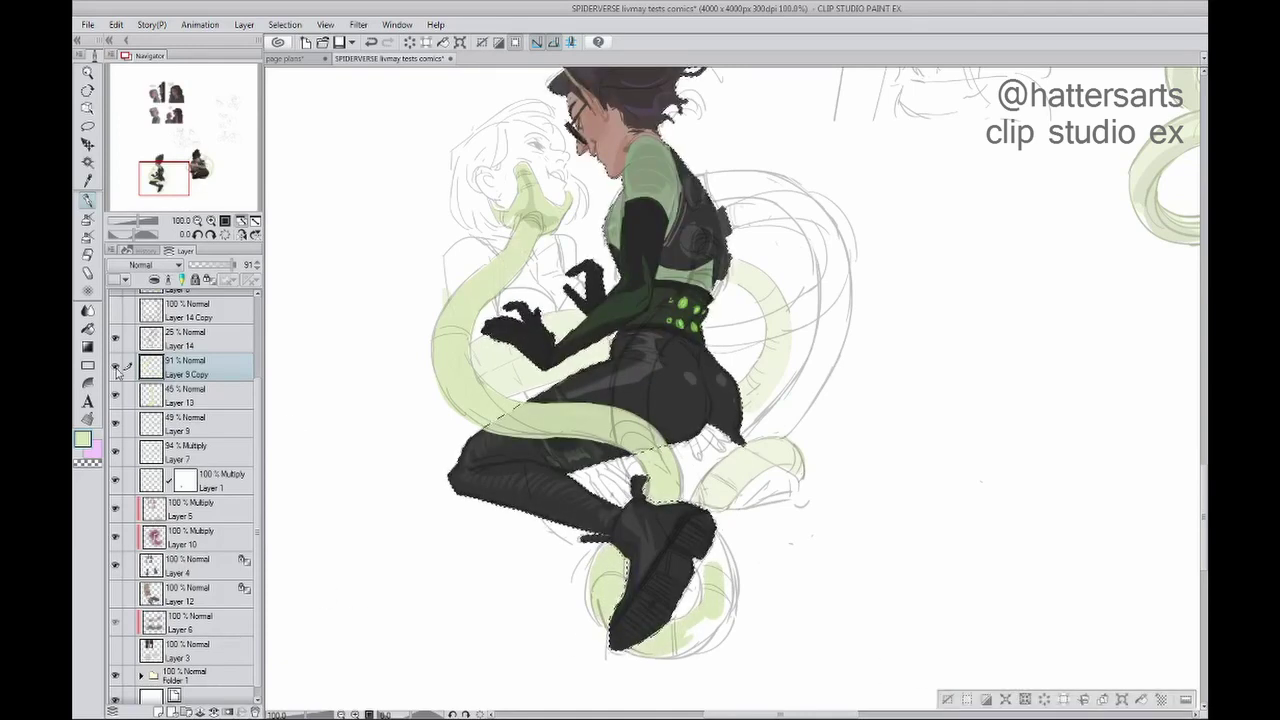
key("ctrl+d")
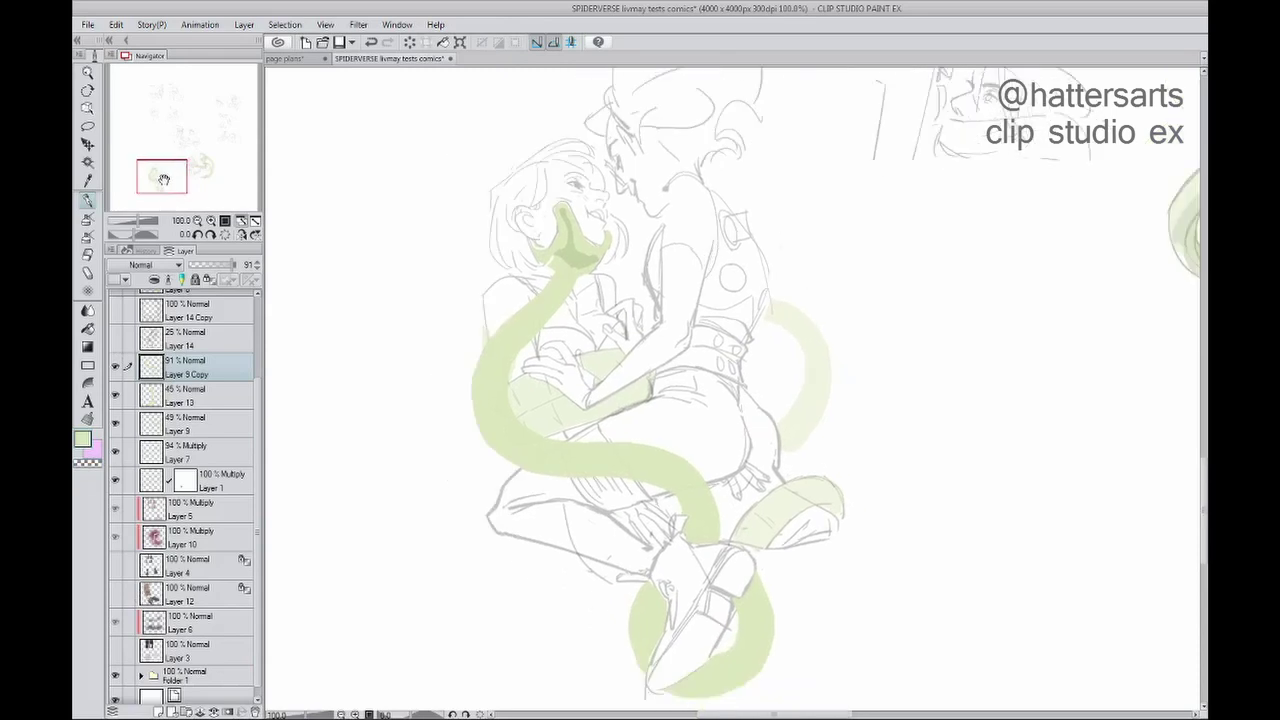
Step: Paint the green tentacle from the kneeling figure's lower back over her hip to the boots on Layer 13 at 100% opacity
left_click(196, 396)
left_click(116, 339)
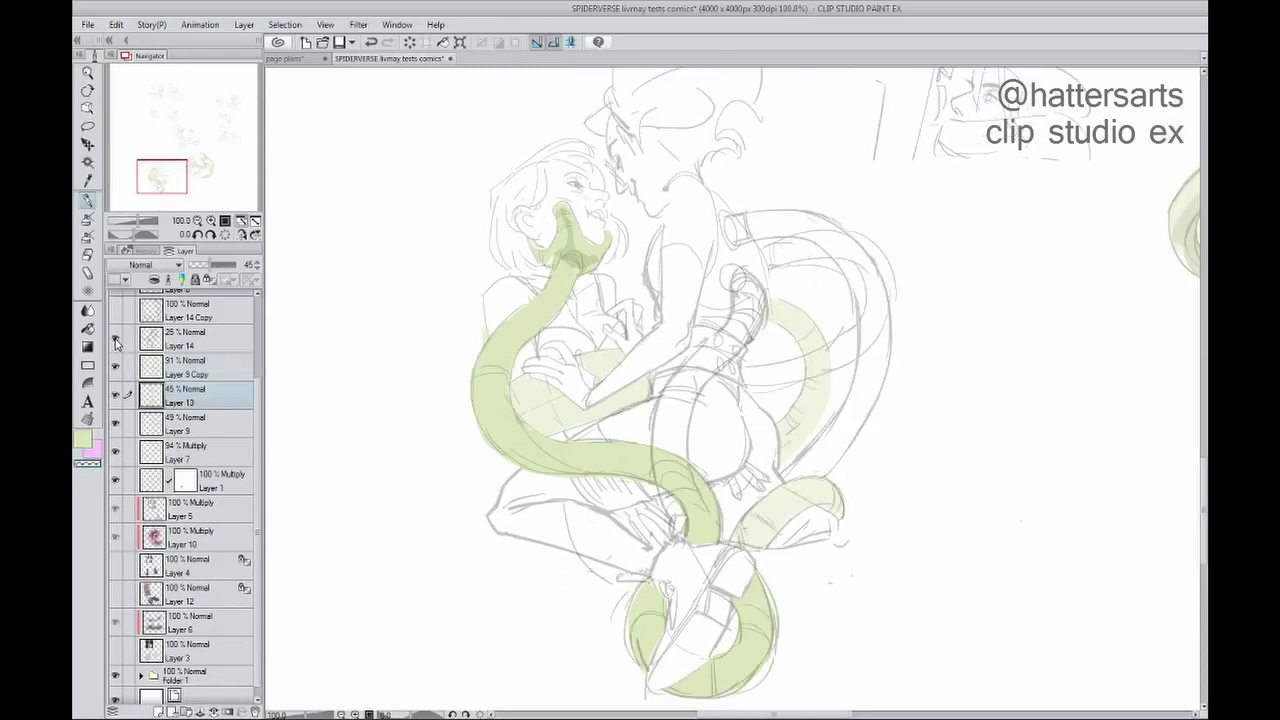
mouse_move(736, 280)
left_mouse_down()
mouse_move(744, 323)
mouse_move(743, 285)
mouse_move(666, 470)
mouse_move(715, 537)
left_mouse_up()
left_click_drag(225, 264, 405, 260)
key("ctrl+comma")
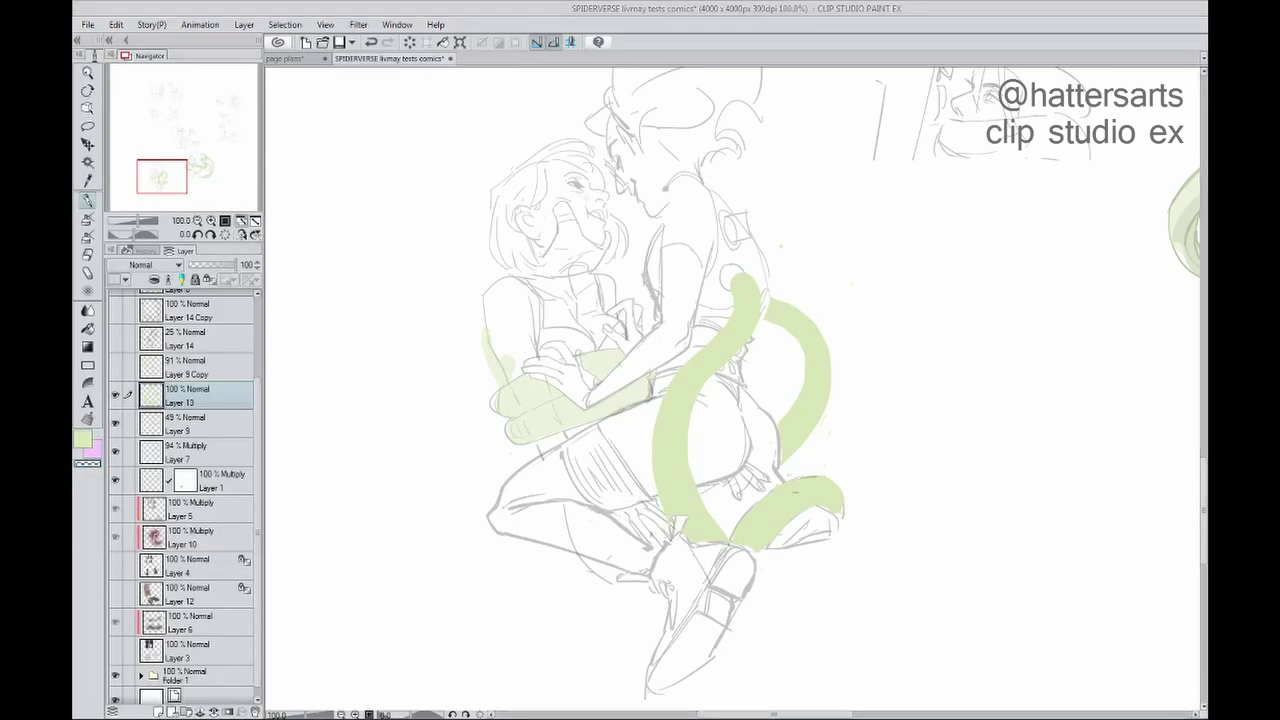
Step: Show Layers 9 Copy and 14, lower Layer 13 to 42% opacity, and paint the smaller upper loop behind the kneeling figure on Layer 9
left_click(114, 367)
left_click(115, 345)
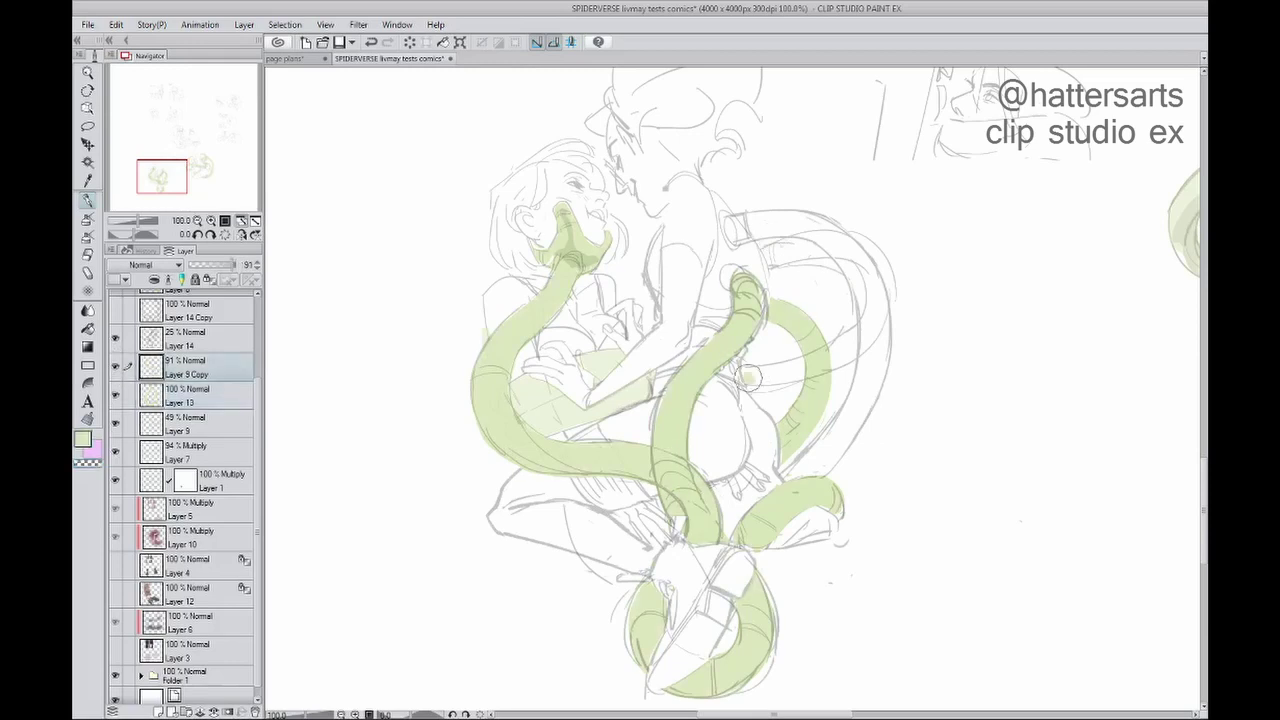
key("h")
key("alt+bracketleft")
left_click_drag(626, 248, 641, 360)
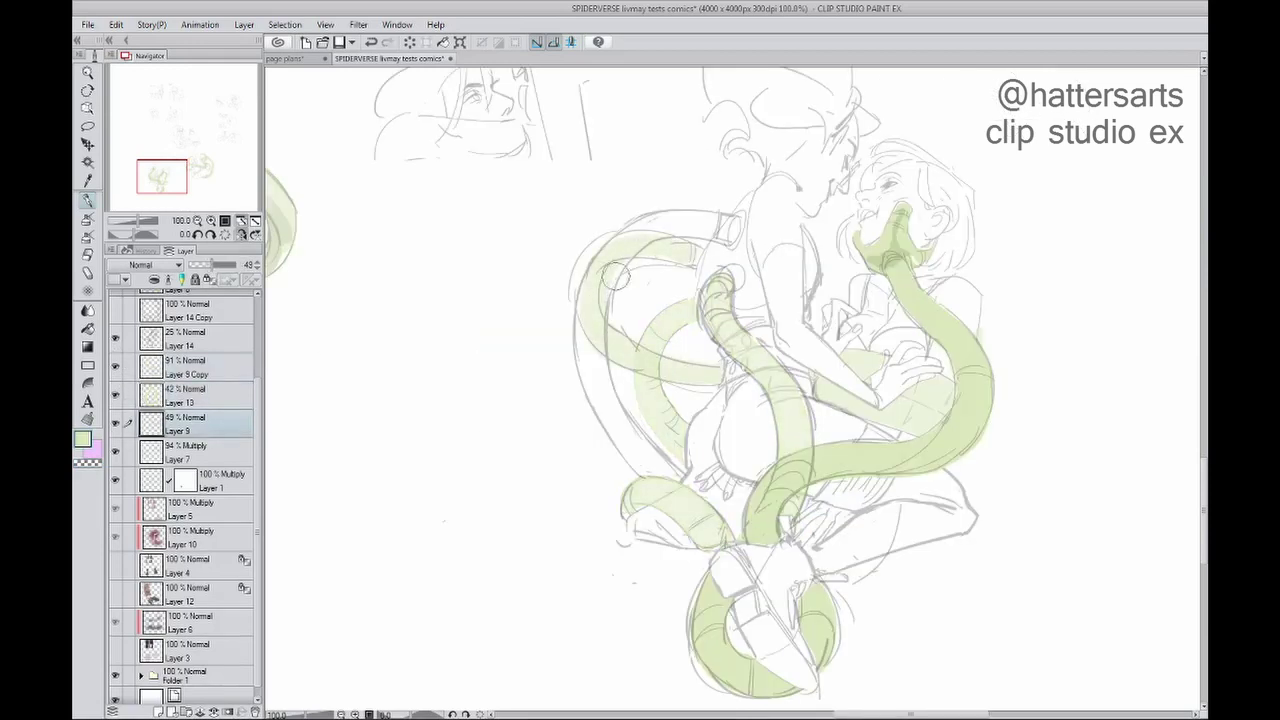
Step: Raise Layer 9 to 84% opacity and smooth the edges of the smaller loop behind the kneeling figure's back
key("h")
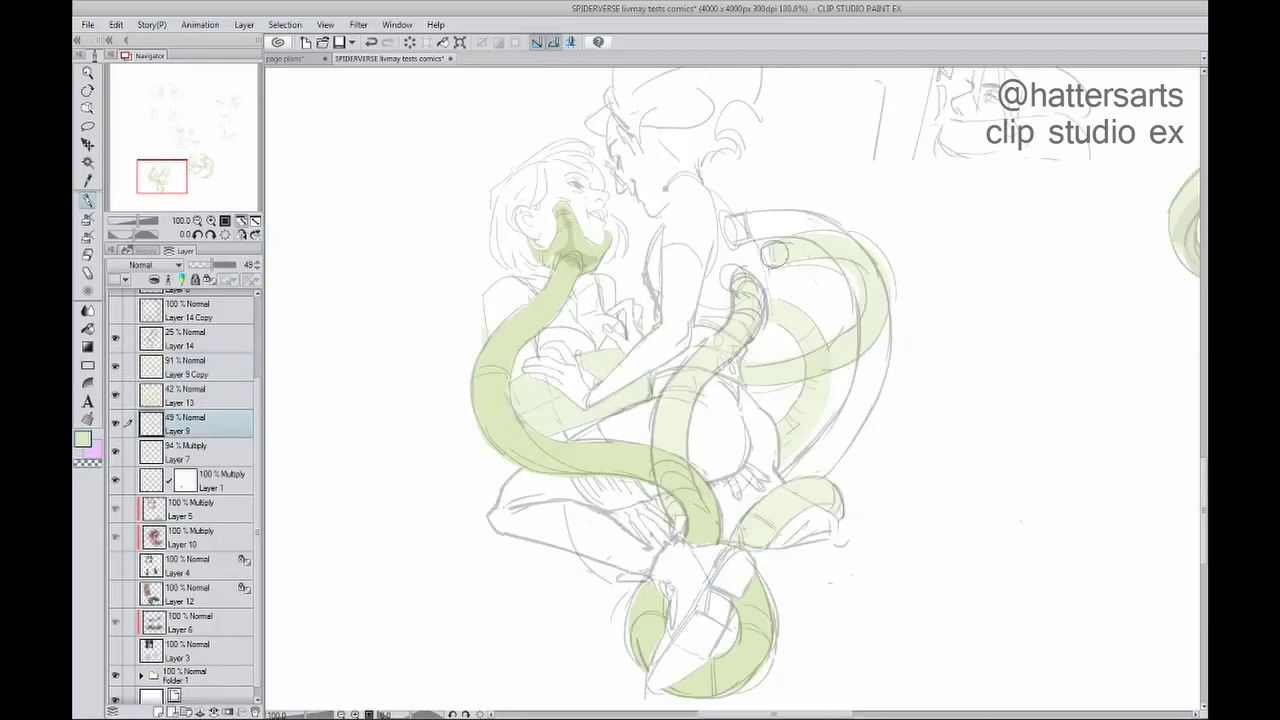
left_click_drag(220, 265, 233, 265)
key("h")
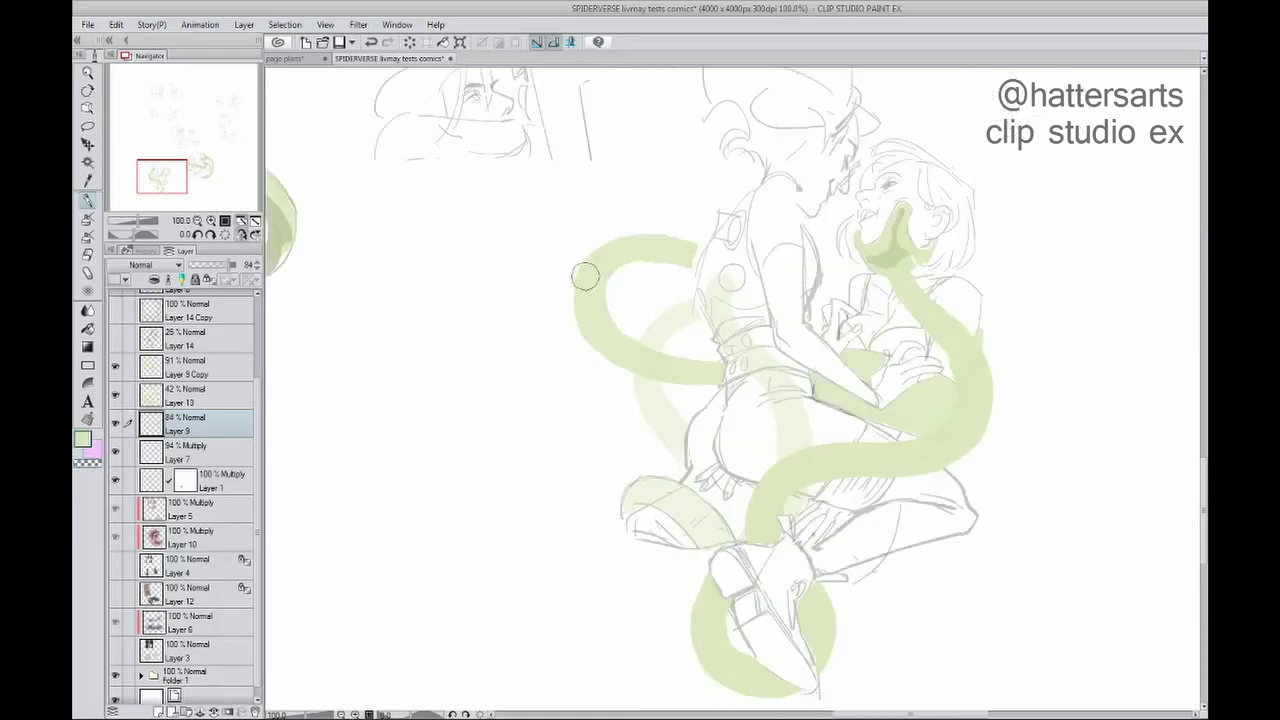
key("h")
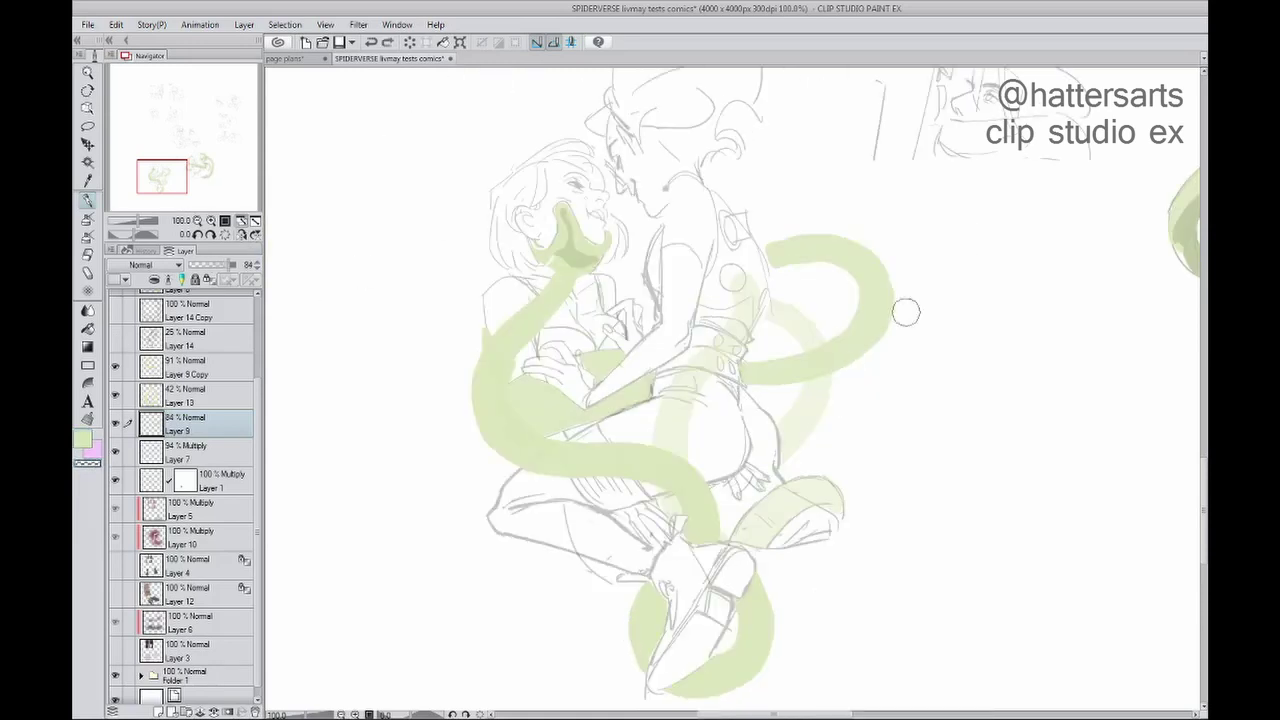
Step: Trim the smaller loop against the kneeling figure's selection, and lower Layer 9 Copy to 46% and Layer 9 to 43% opacity
key("ctrl+shift+d")
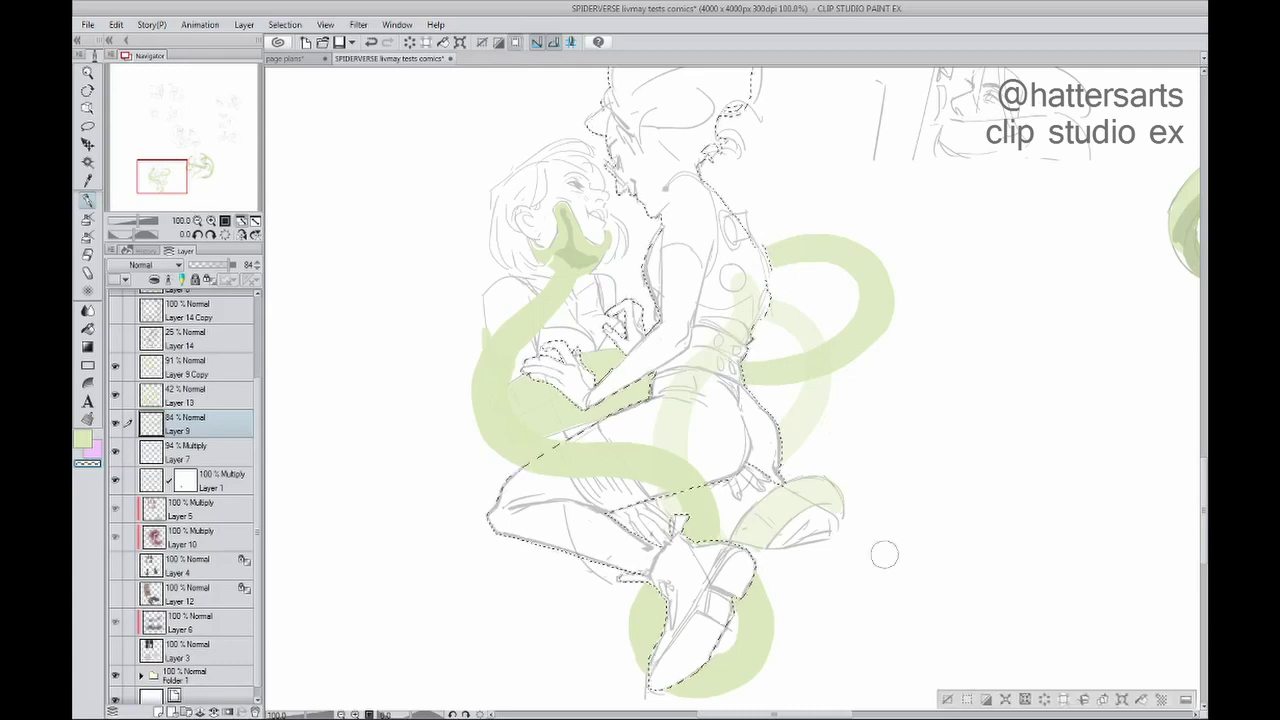
left_click(190, 367)
left_click_drag(225, 265, 204, 265)
left_click(190, 424)
left_click(115, 338)
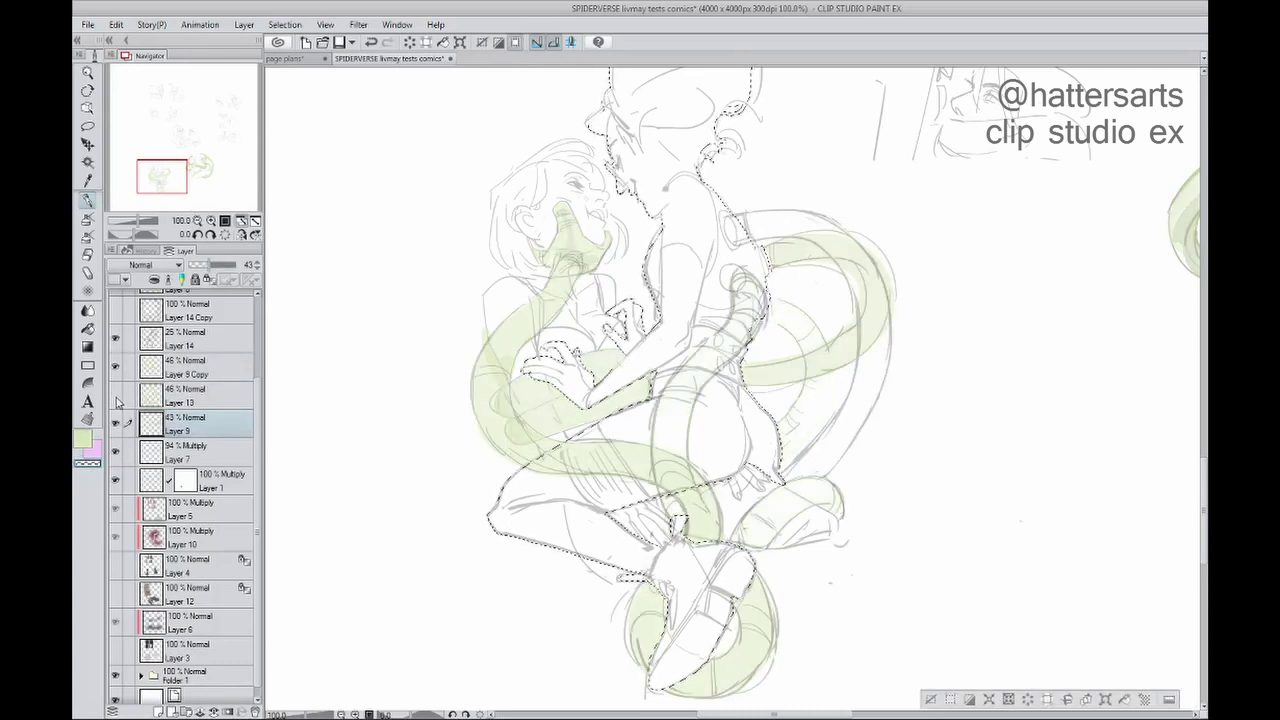
key("ctrl+d")
Step: Paint the large outer green coil behind the kneeling figure on Layer 9 Copy at 100% opacity, trimming it along her body's outline
left_click(190, 367)
key("h")
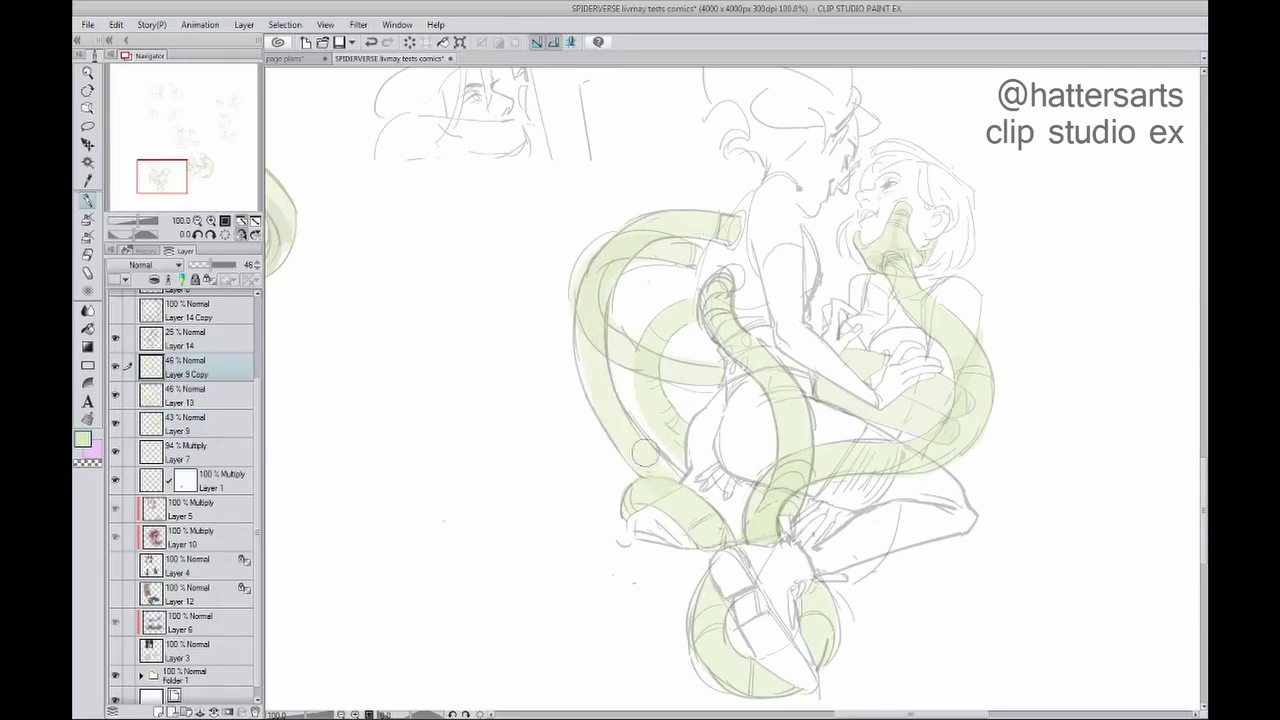
left_click(115, 338)
left_click_drag(205, 265, 240, 265)
key("h")
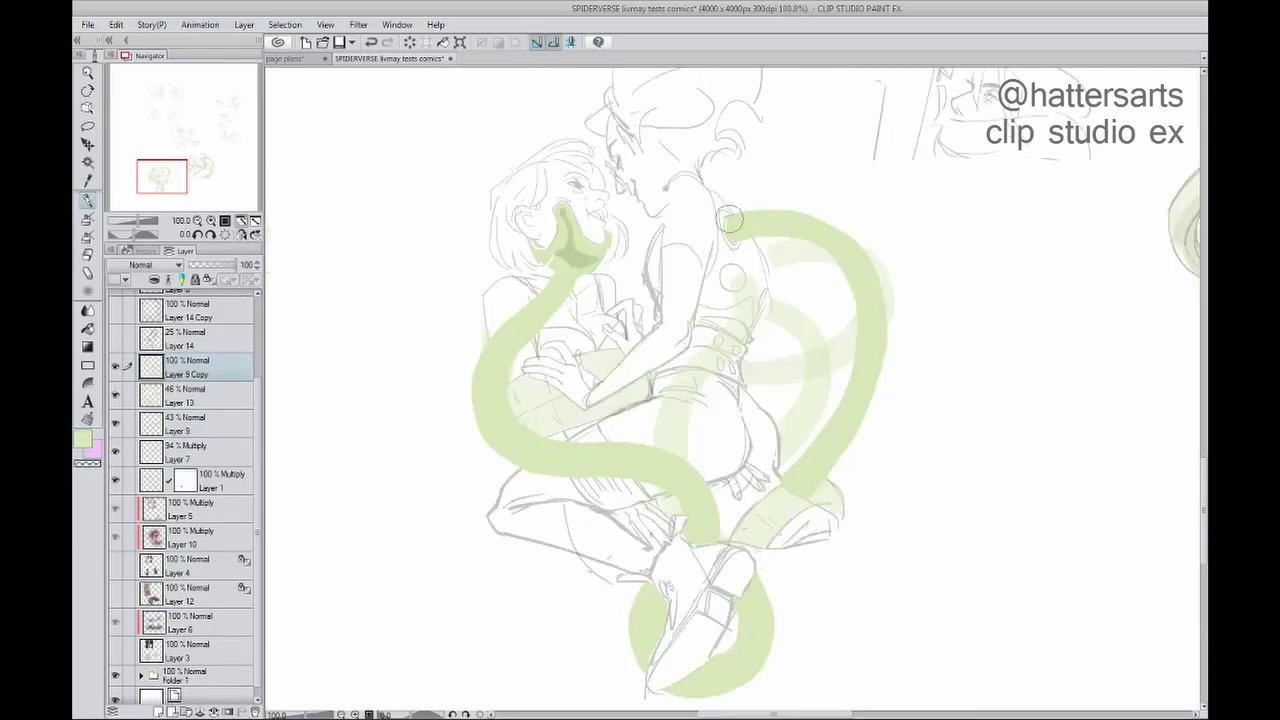
key("h")
left_click(151, 594, "ctrl")
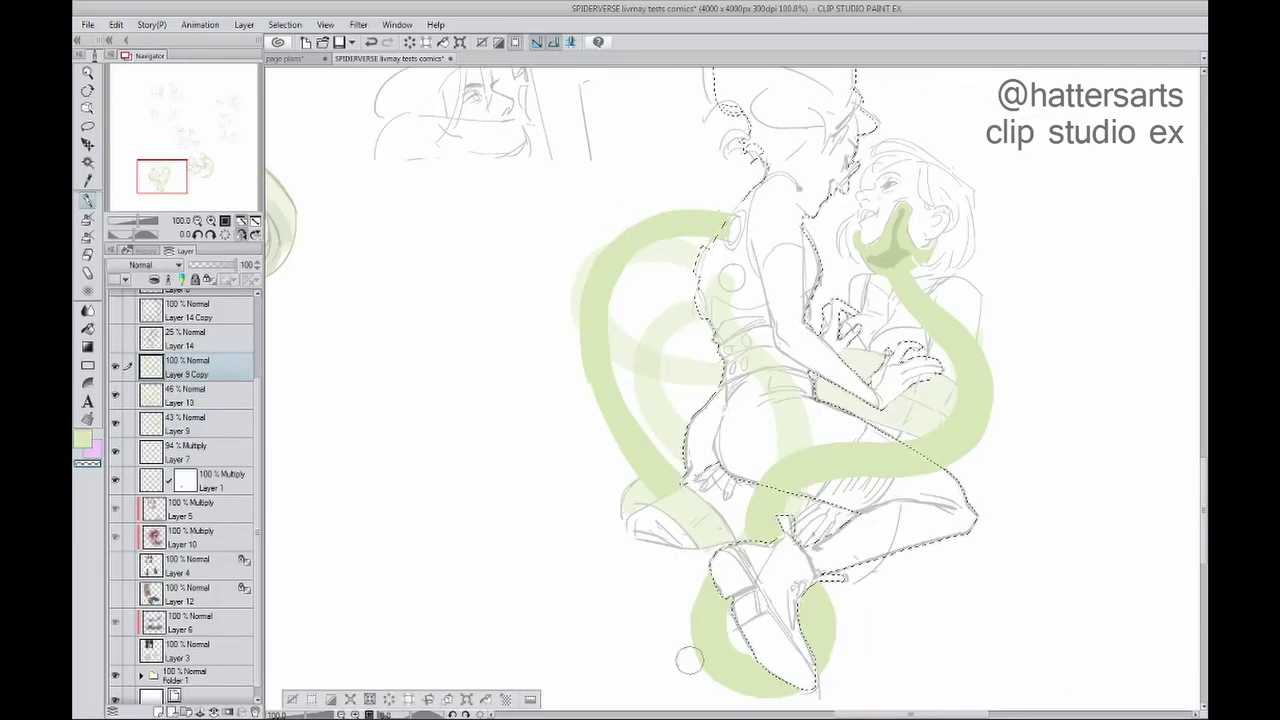
key("ctrl+d")
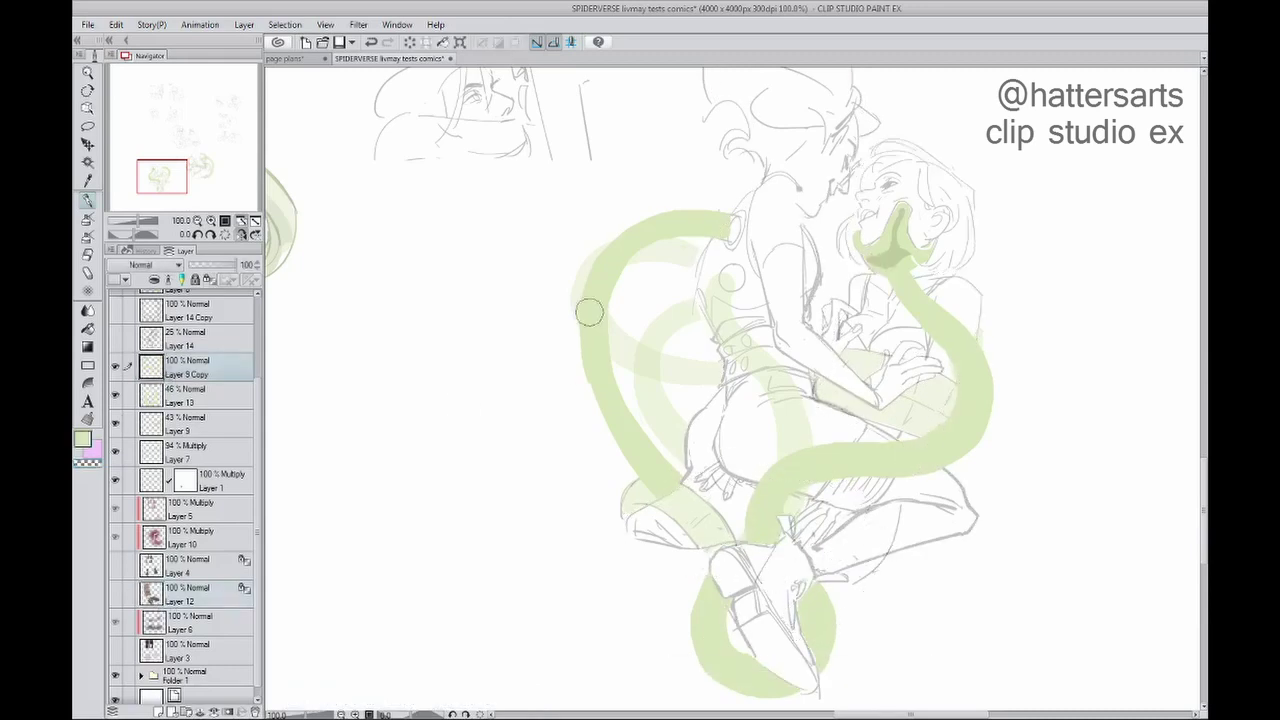
Step: Cover the darker shading of the gripper on the seated figure's jaw with flat green on Layer 9 Copy
key("h")
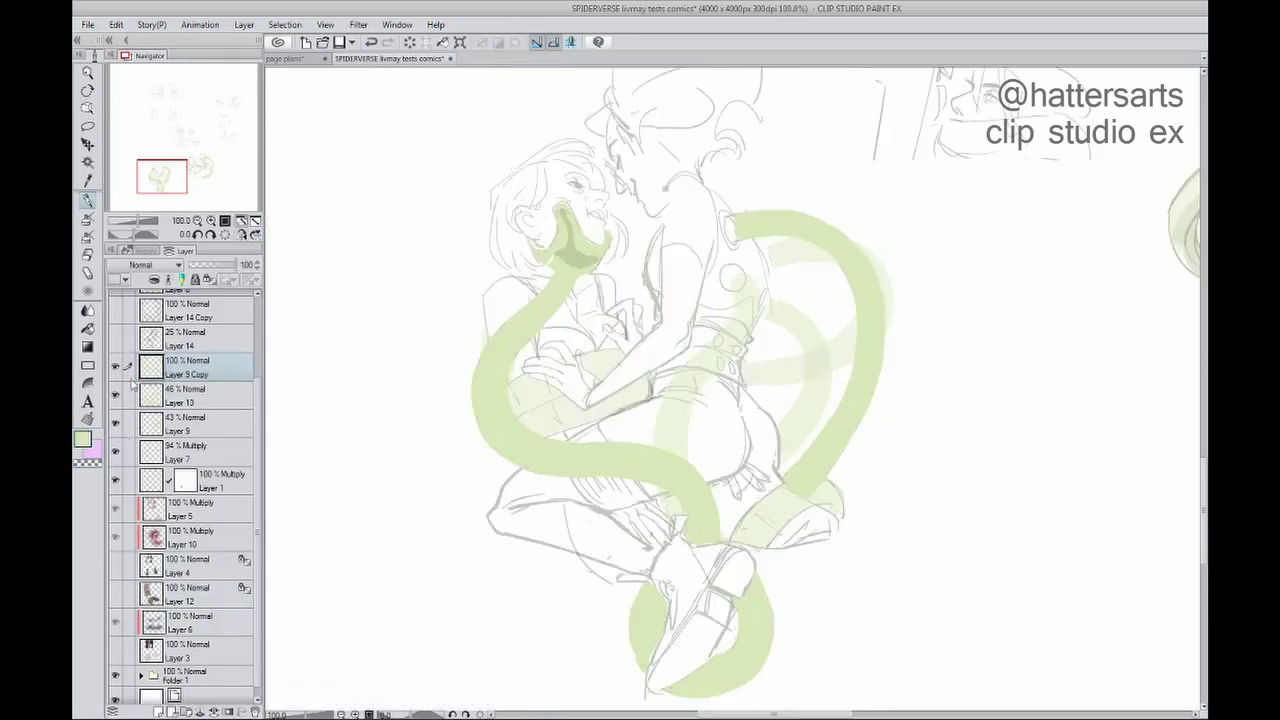
left_click(116, 367)
left_click(116, 367)
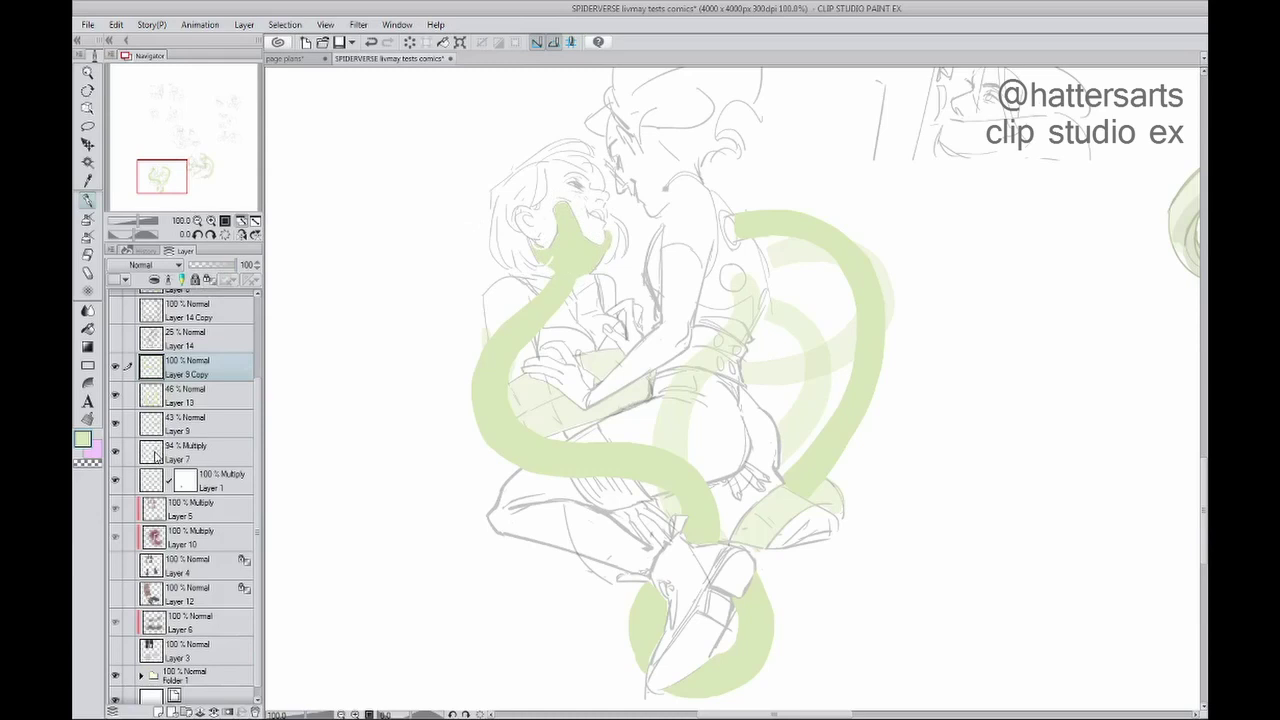
Step: Lower Layer 9 Copy to 45% opacity, add a new layer above it and choose black as the drawing colour
left_click(212, 264)
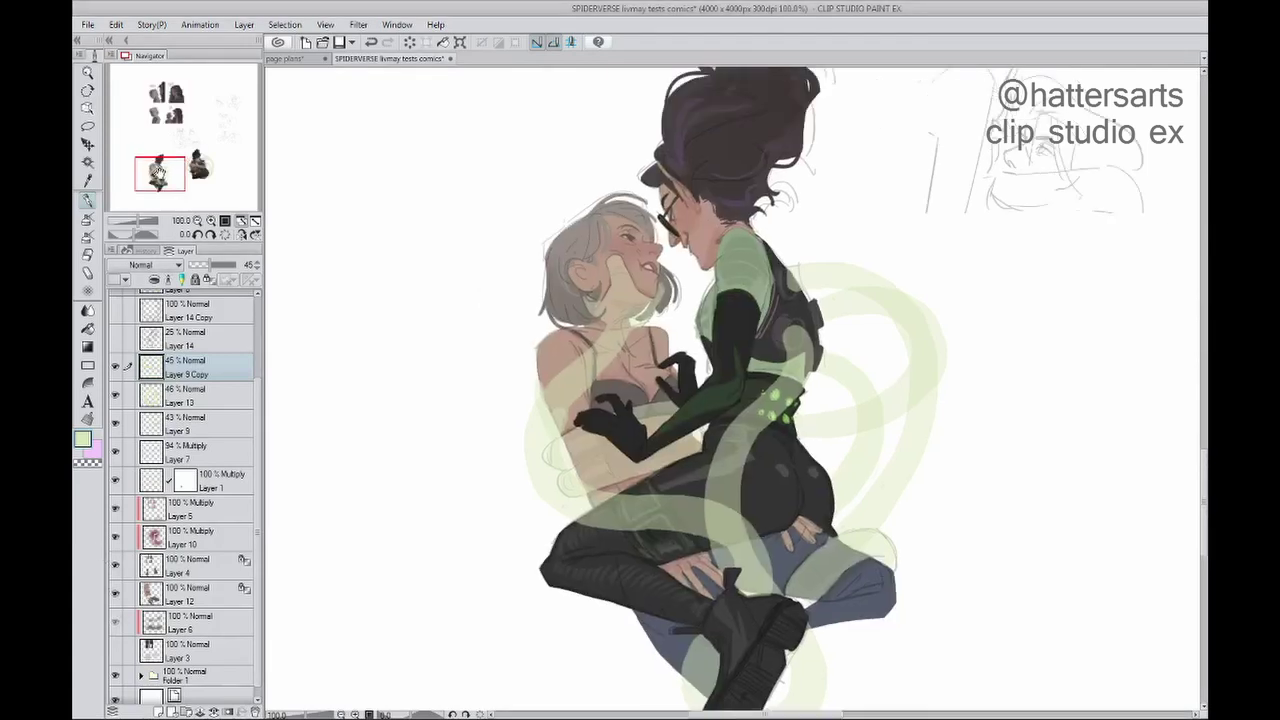
left_click(160, 711)
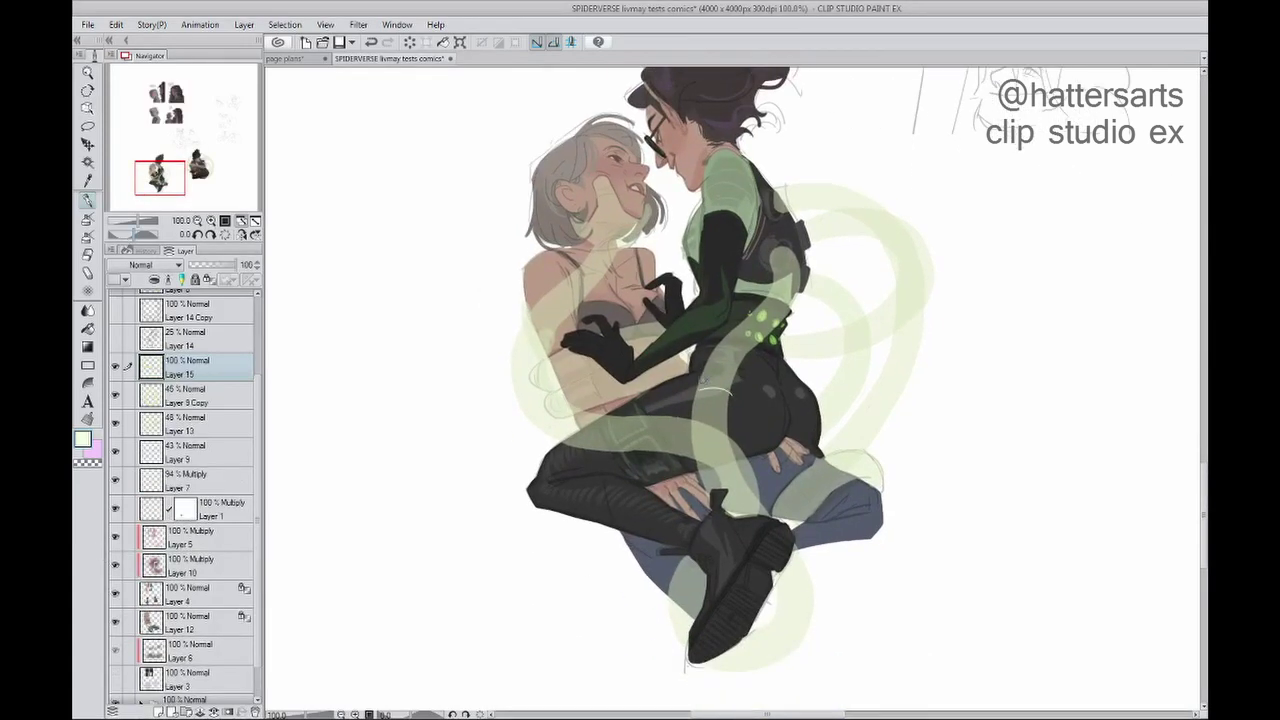
left_click(215, 264)
left_click(203, 240)
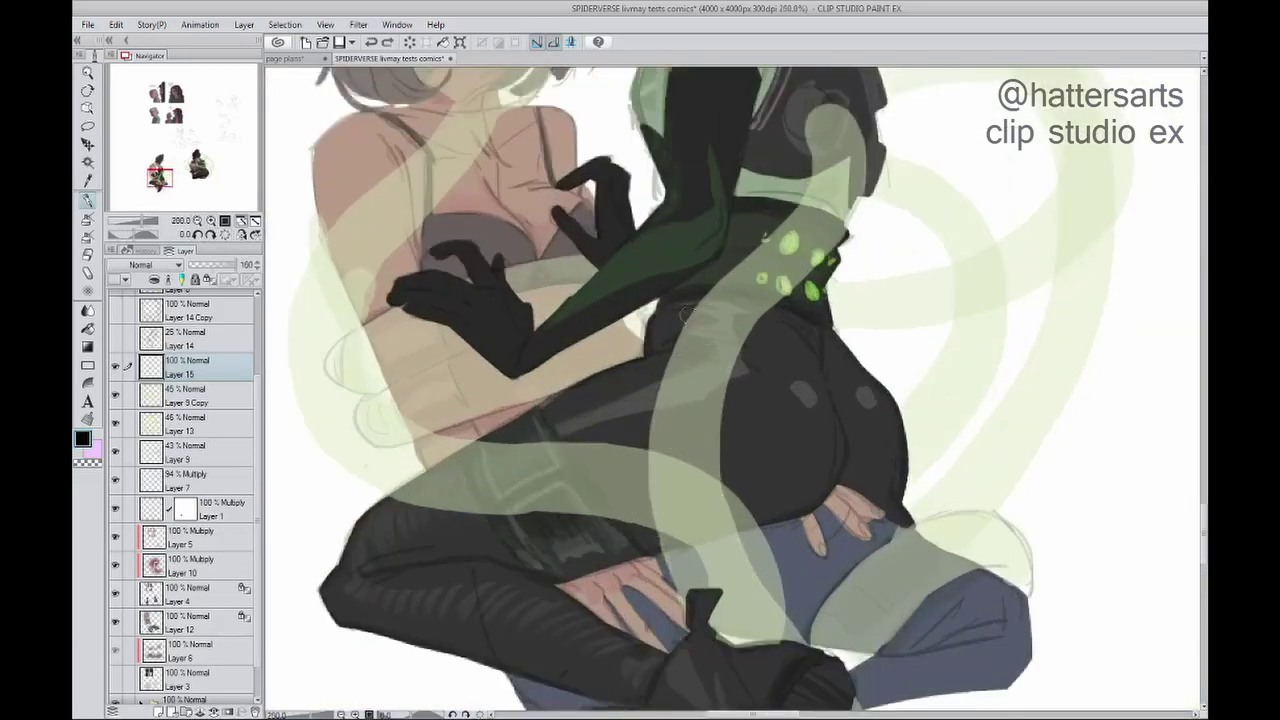
Step: Outline the tentacle running down over the kneeling figure's hip in black on Layer 15, with curved segment bands
left_click_drag(677, 340, 665, 588)
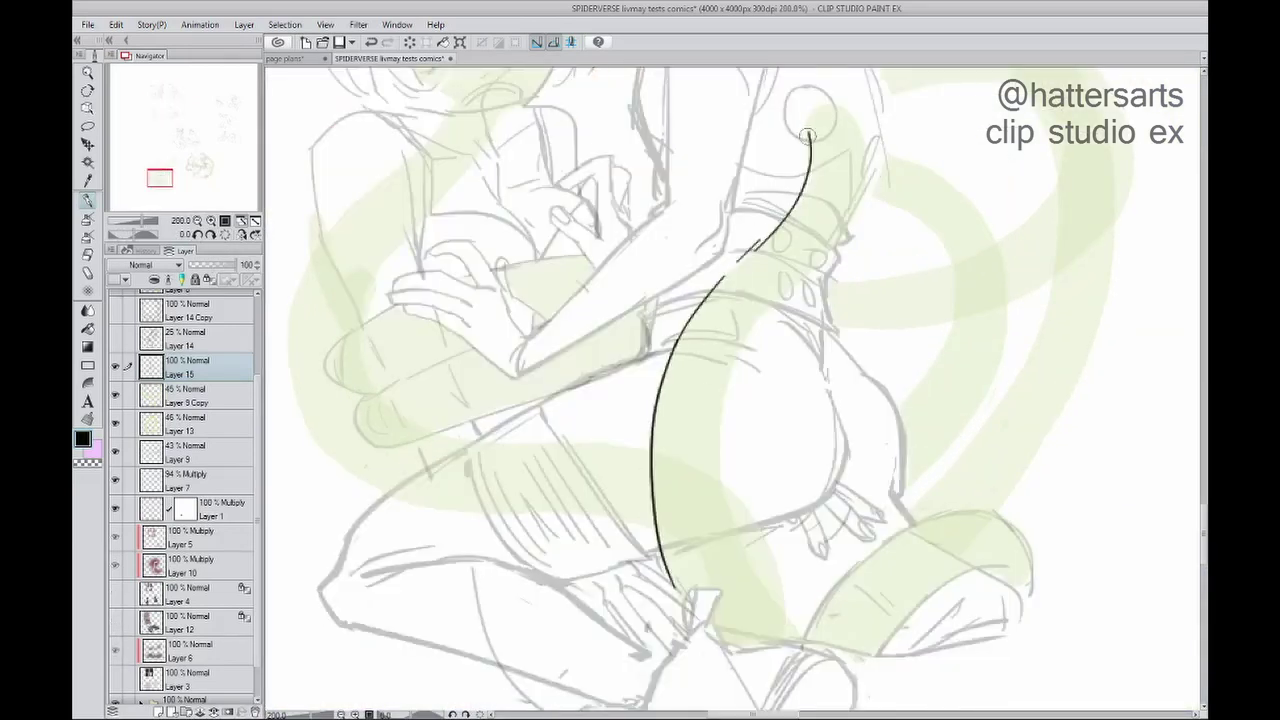
mouse_move(807, 135)
left_mouse_down()
mouse_move(722, 372)
mouse_move(800, 625)
left_mouse_up()
left_click_drag(655, 468, 720, 482)
scroll(720, 480, "down", 1)
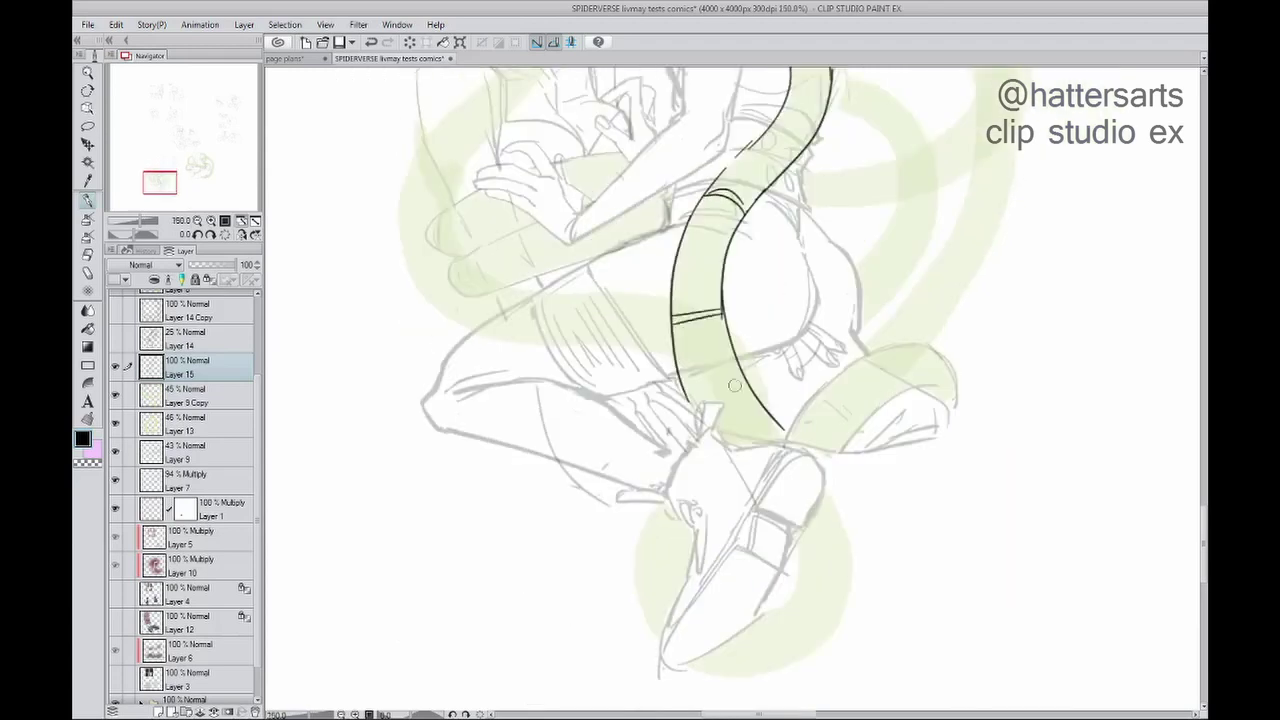
left_click_drag(775, 268, 815, 232)
Step: Outline the round tentacle loop behind the boot in black and divide it with segment bands
mouse_move(845, 646)
left_mouse_down()
mouse_move(708, 550)
mouse_move(728, 443)
left_mouse_up()
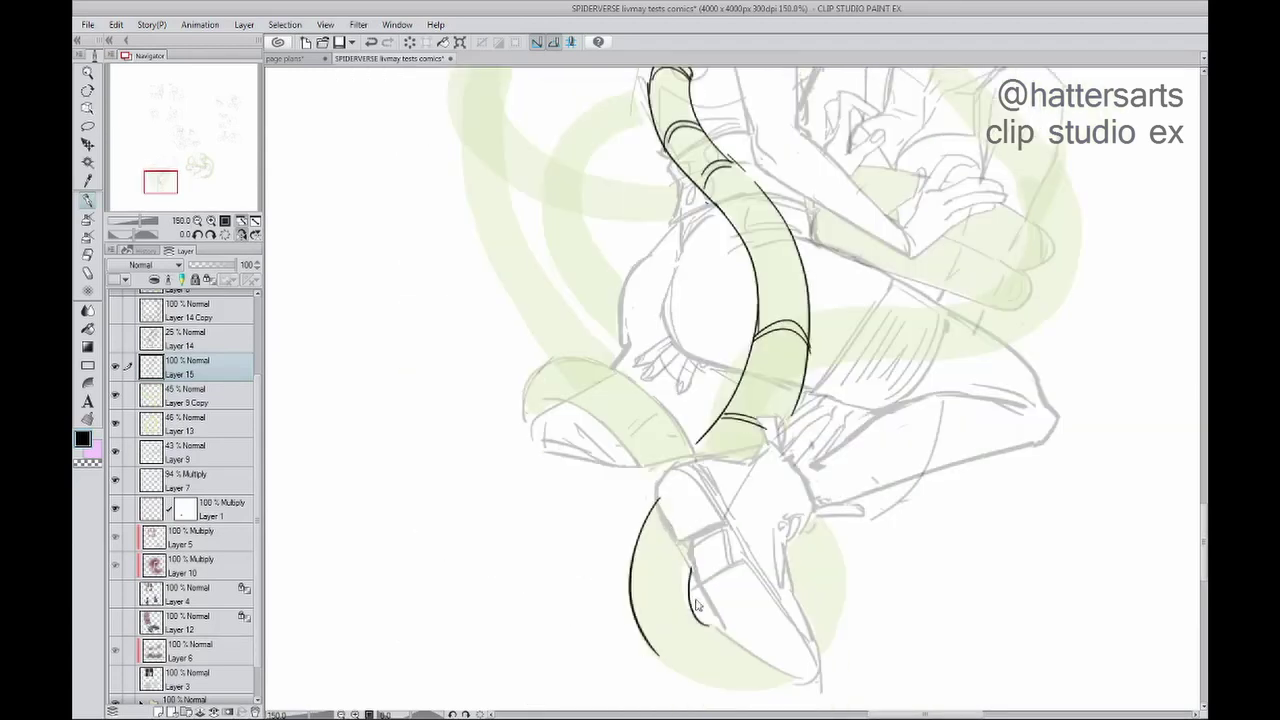
mouse_move(705, 565)
left_mouse_down()
mouse_move(640, 620)
mouse_move(835, 520)
left_mouse_up()
key("h")
left_click_drag(668, 444, 663, 344)
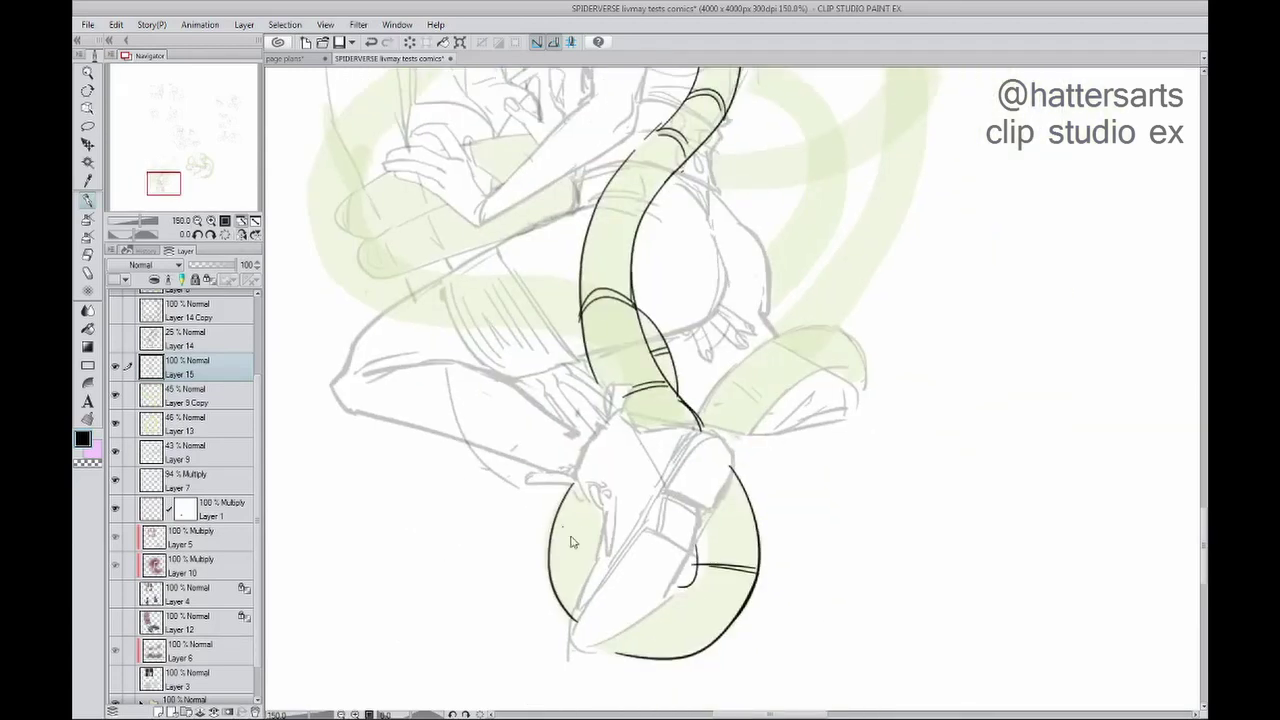
left_click_drag(656, 612, 657, 655)
left_click_drag(598, 546, 558, 576)
left_click_drag(558, 576, 596, 610)
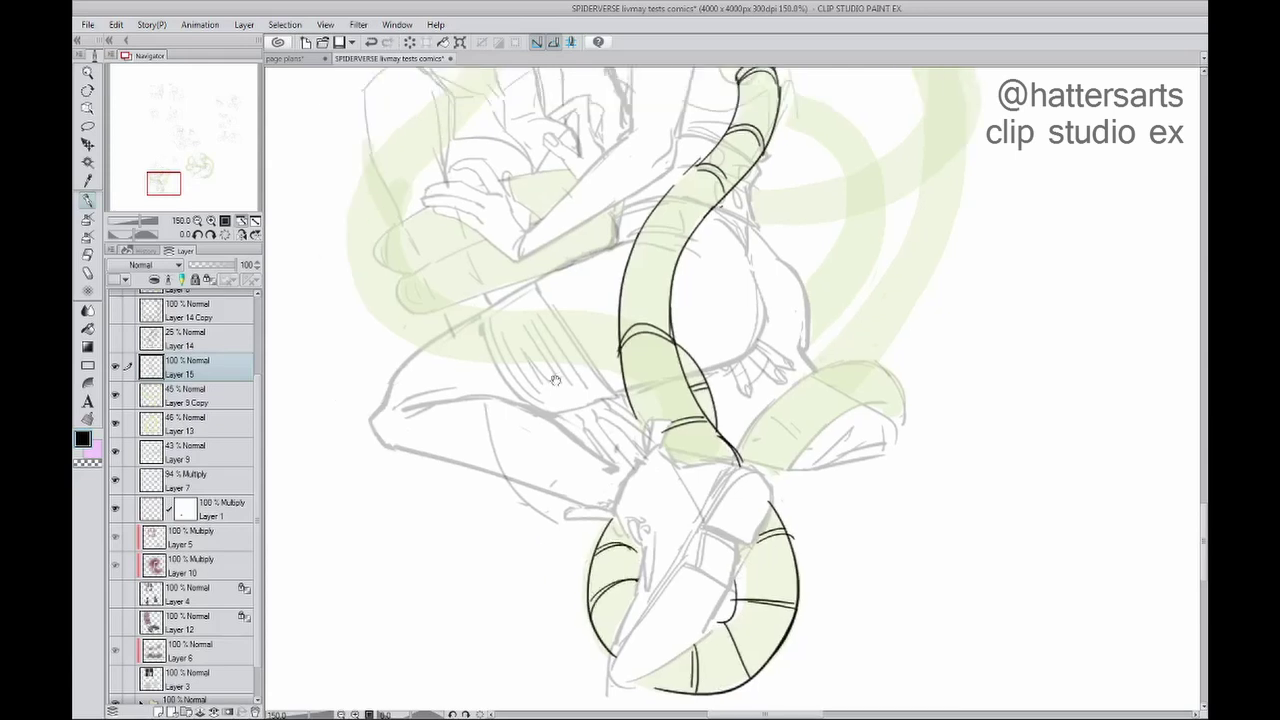
Step: Outline the tentacle stretch crossing the figures' laps in black, redrawing misplaced strokes and adding a segment band
key("-")
key("-")
key("-")
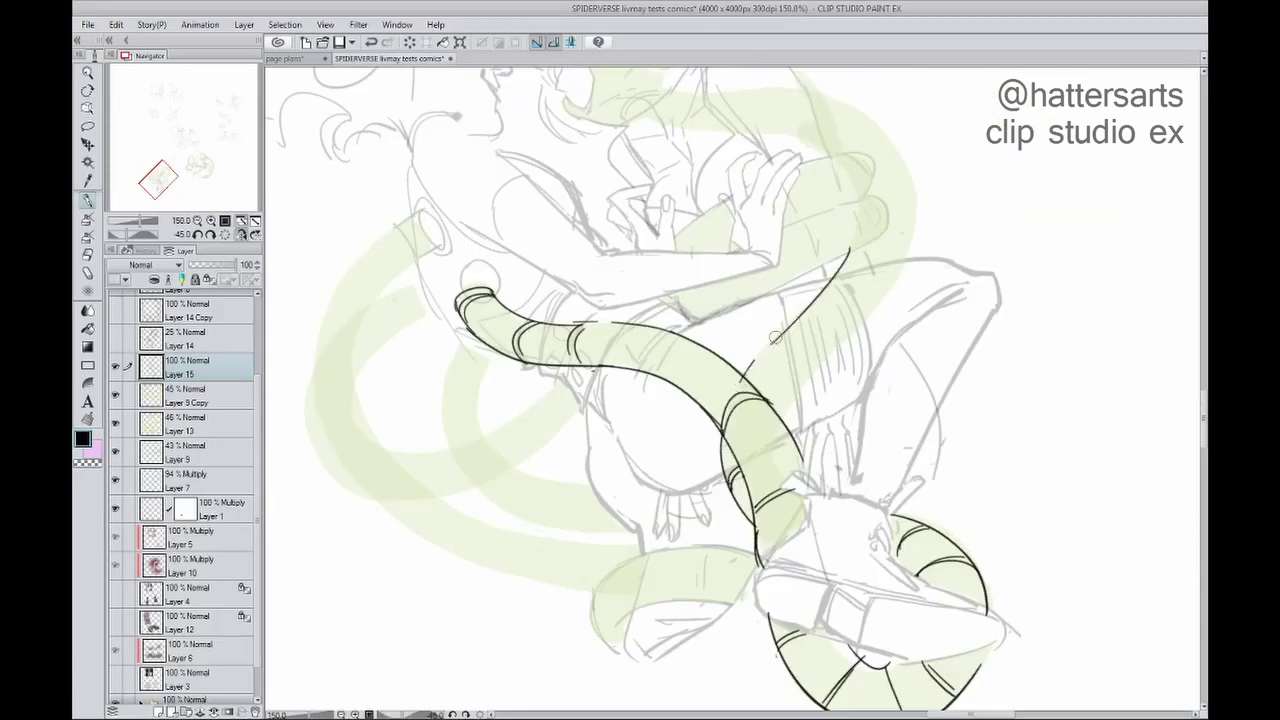
key("ctrl+z")
left_click_drag(905, 205, 815, 362)
key("ctrl+z")
left_click_drag(905, 205, 785, 425)
key("^")
key("^")
key("^")
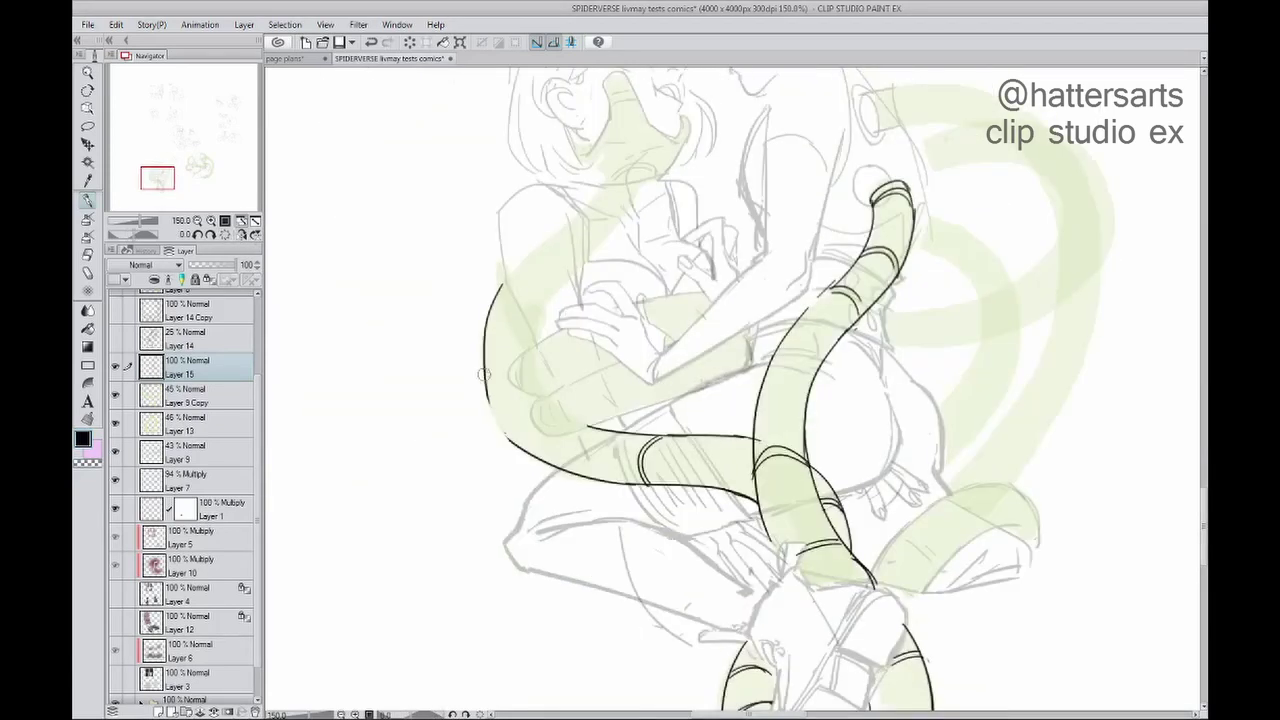
Step: Outline the tentacle bend beside the seated figure's arm up to the jaw gripper, adding segment bands
left_click_drag(483, 374, 505, 440)
key("ctrl+z")
left_click_drag(485, 345, 515, 450)
left_click_drag(500, 380, 468, 445)
mouse_move(468, 352)
left_mouse_down()
mouse_move(550, 262)
mouse_move(622, 234)
mouse_move(505, 435)
left_mouse_up()
key("ctrl+z")
left_click_drag(616, 246, 470, 490)
key("h")
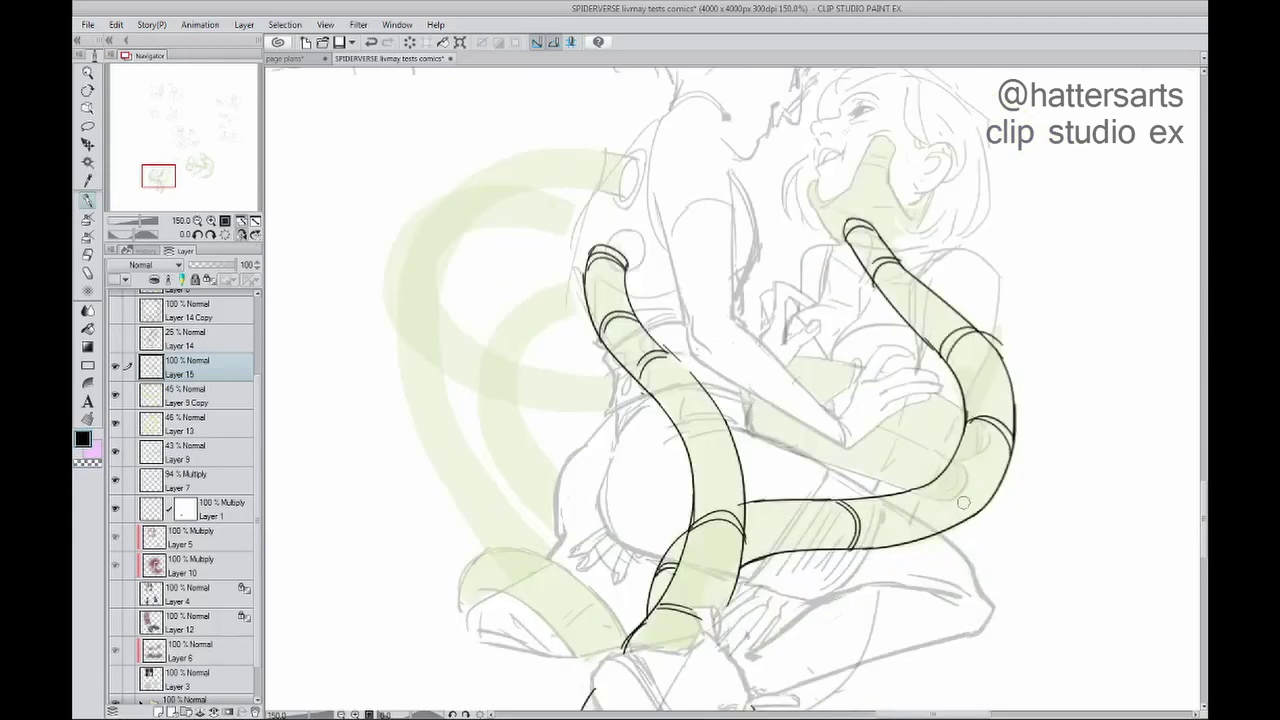
Step: Outline the tentacle section lying over the seated figure's thigh in black, with double segment bands near its end
left_click_drag(564, 397, 464, 412)
key("h")
mouse_move(790, 457)
left_mouse_down()
mouse_move(750, 397)
mouse_move(796, 432)
left_mouse_up()
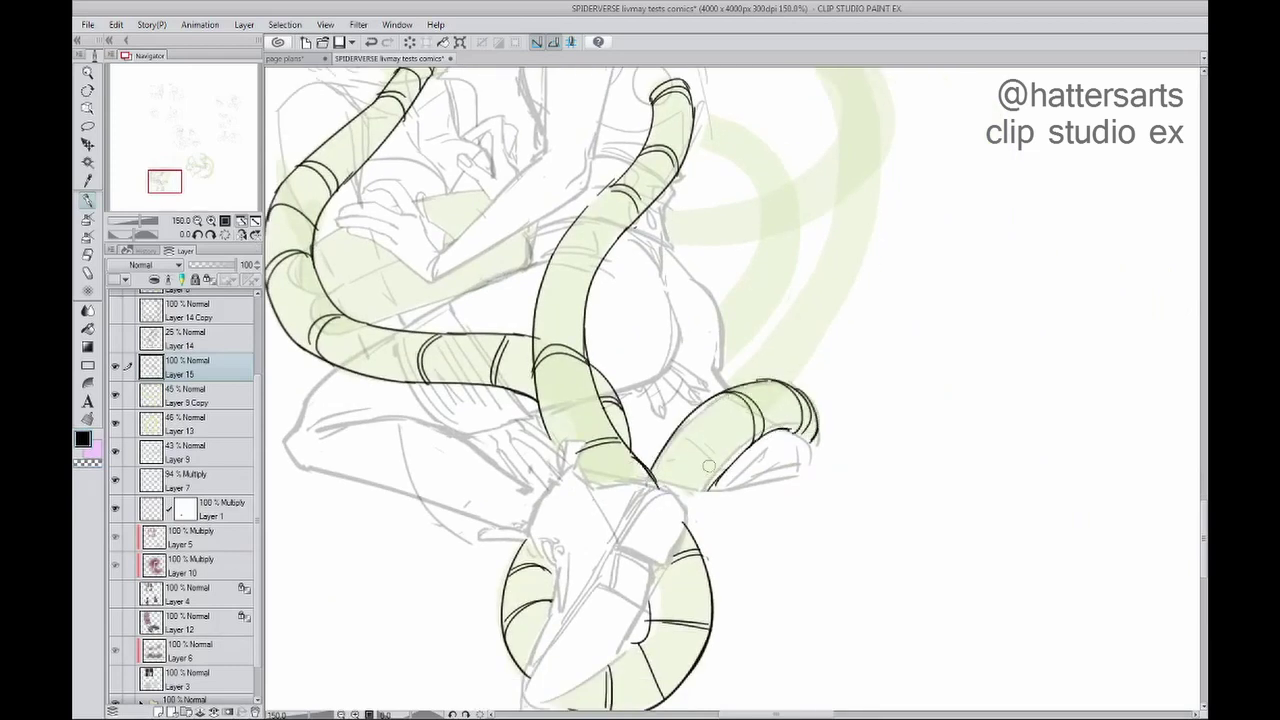
Step: Outline the large outer coil behind the kneeling figure's back in black along both of its edges
key("h")
key("ctrl+alt+0")
mouse_move(660, 272)
left_mouse_down()
mouse_move(535, 375)
mouse_move(614, 349)
left_mouse_up()
key("ctrl+z")
left_click_drag(607, 250, 618, 470)
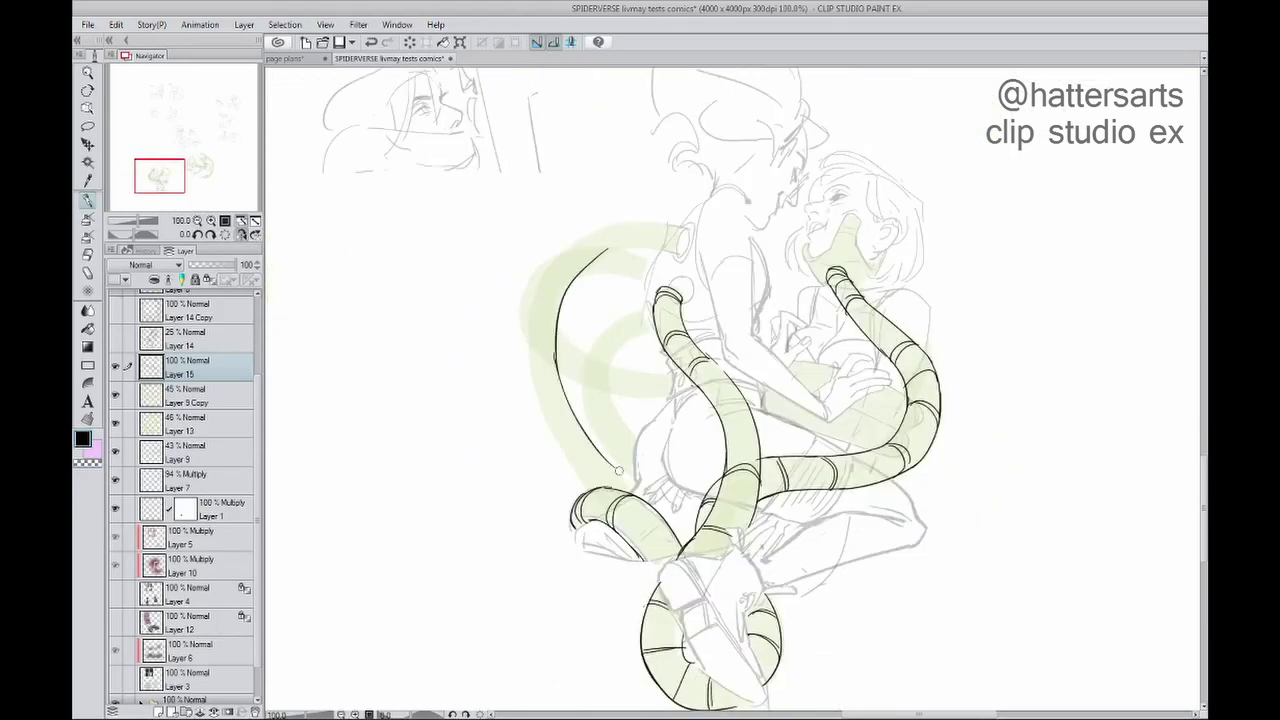
key("ctrl+plus")
key("minus")
key("minus")
key("minus")
key("minus")
key("minus")
key("minus")
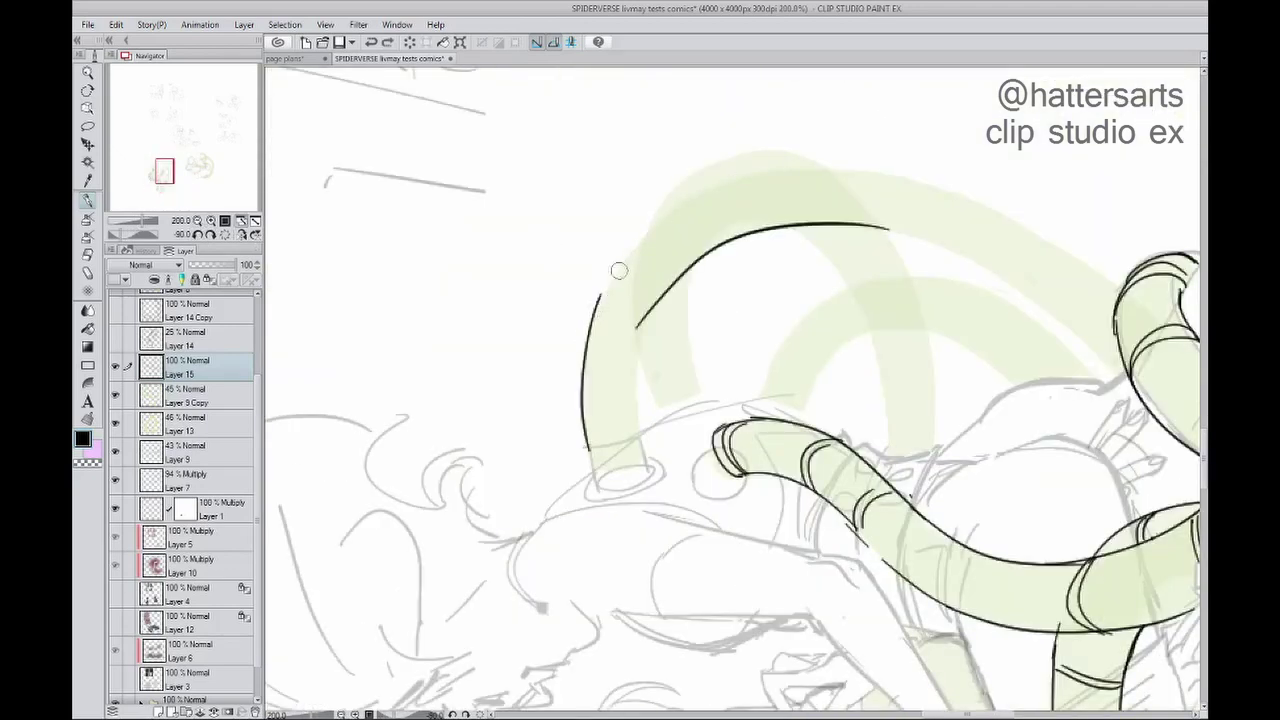
left_click_drag(598, 300, 786, 168)
left_click_drag(636, 432, 650, 322)
left_click_drag(714, 245, 652, 323)
Step: Outline the smaller inner loop behind the kneeling figure's hip and complete the lower edges of the outer coil
mouse_move(527, 408)
left_mouse_down()
mouse_move(667, 312)
mouse_move(775, 290)
left_mouse_up()
mouse_move(420, 465)
left_mouse_down()
mouse_move(640, 260)
mouse_move(700, 238)
left_mouse_up()
mouse_move(630, 352)
left_mouse_down()
mouse_move(590, 588)
mouse_move(746, 300)
left_mouse_up()
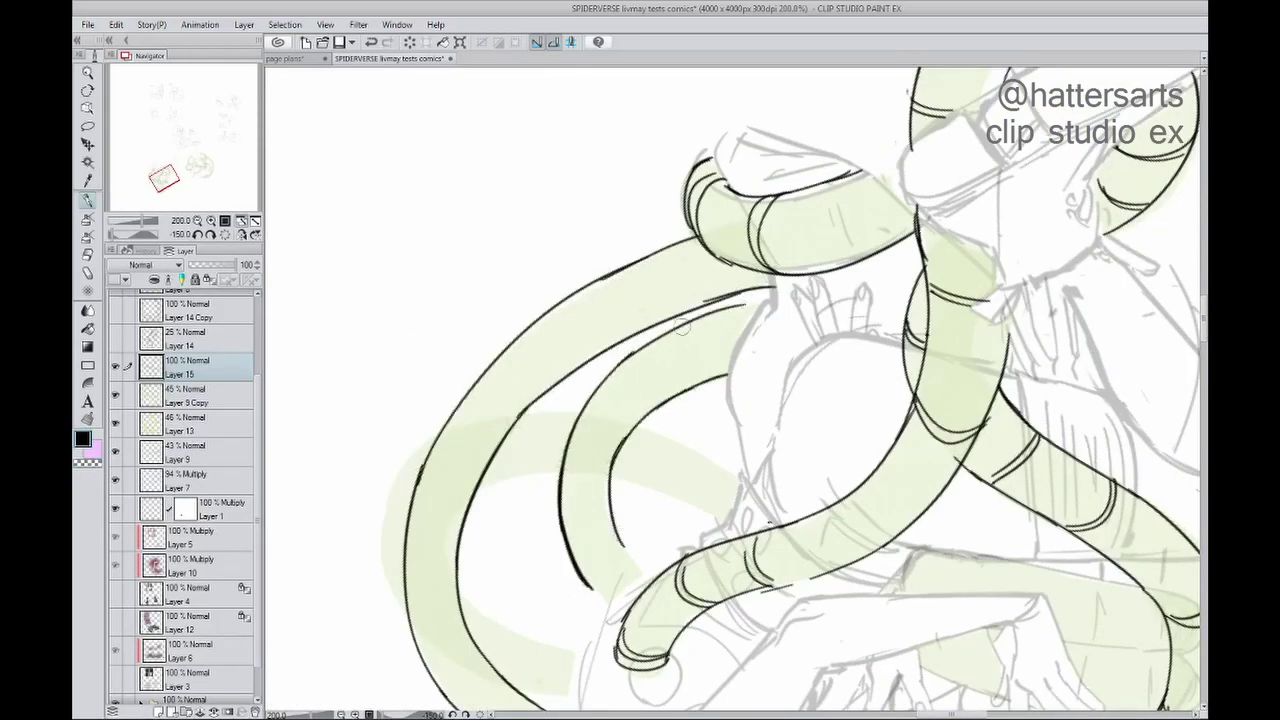
key("h")
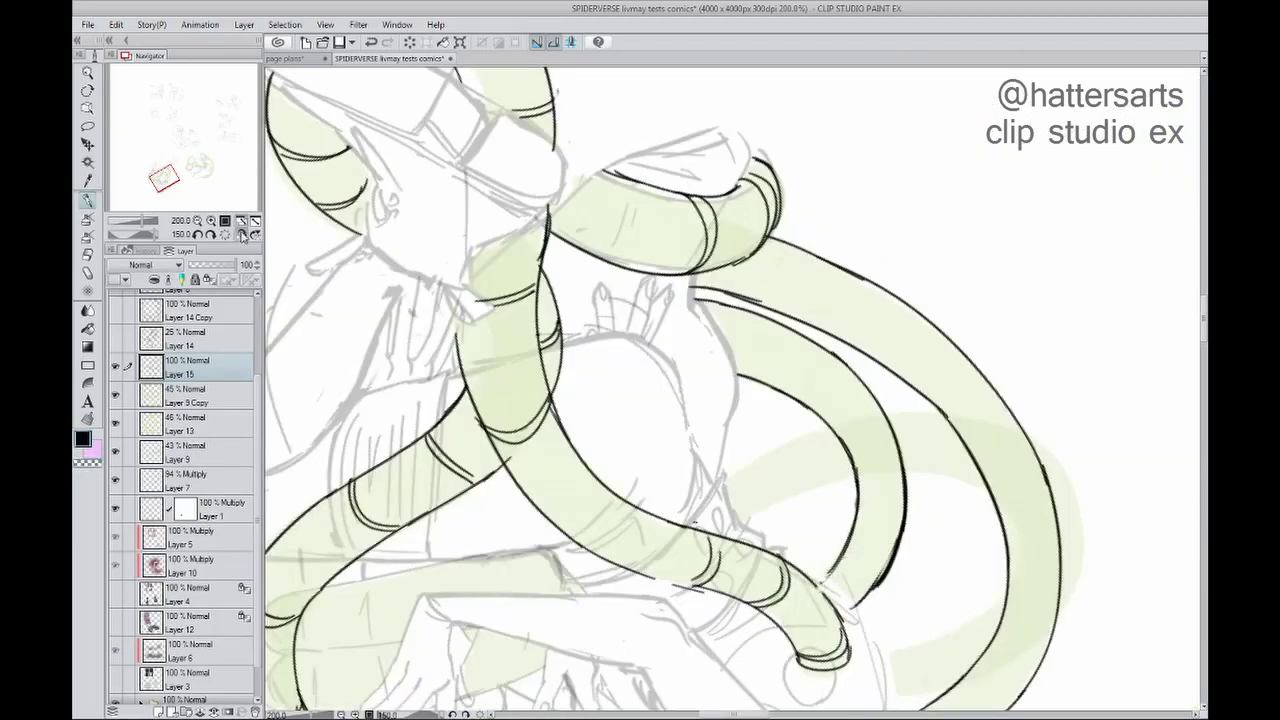
Step: Outline the rear loop that passes behind the outer coil and returns to the kneeling figure's waist
left_click_drag(855, 488, 790, 380)
mouse_move(796, 322)
left_mouse_down()
mouse_move(783, 352)
mouse_move(700, 330)
left_mouse_up()
left_click_drag(625, 290, 610, 470)
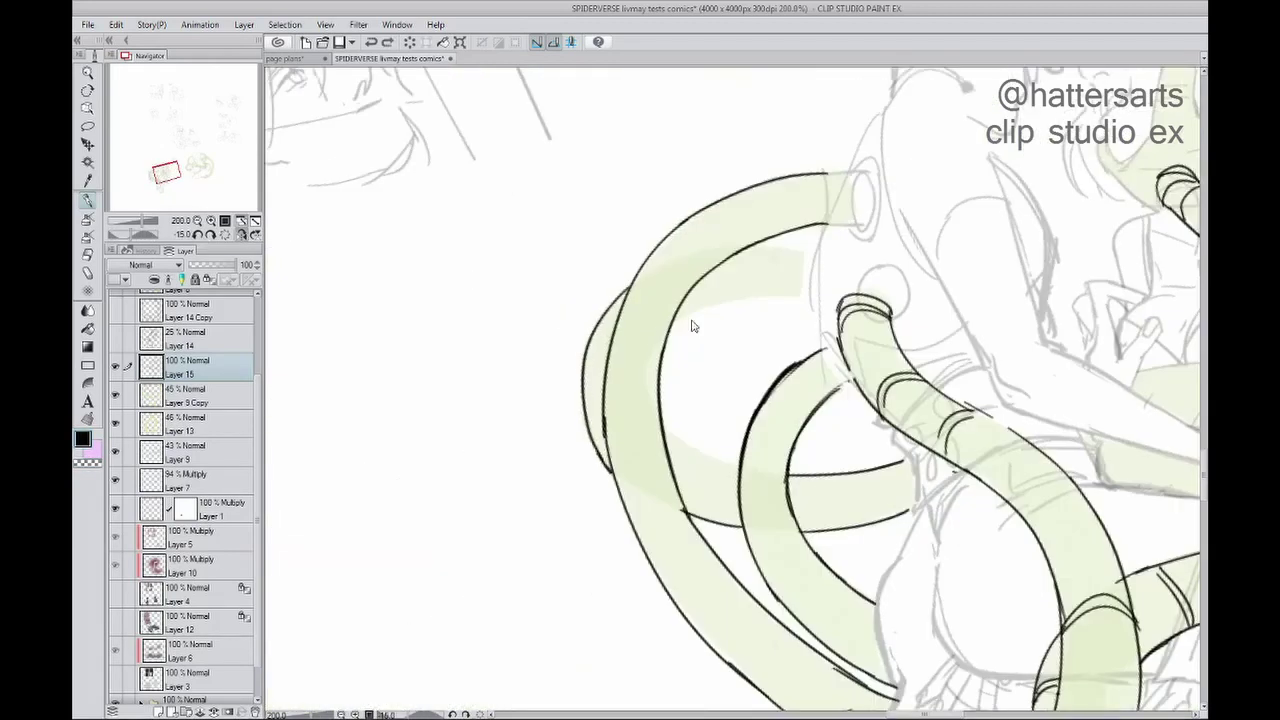
Step: Draw double segment bands at the ends of the coils behind the kneeling figure and along their length
key("ctrl+0")
scroll(537, 322, "up", 4)
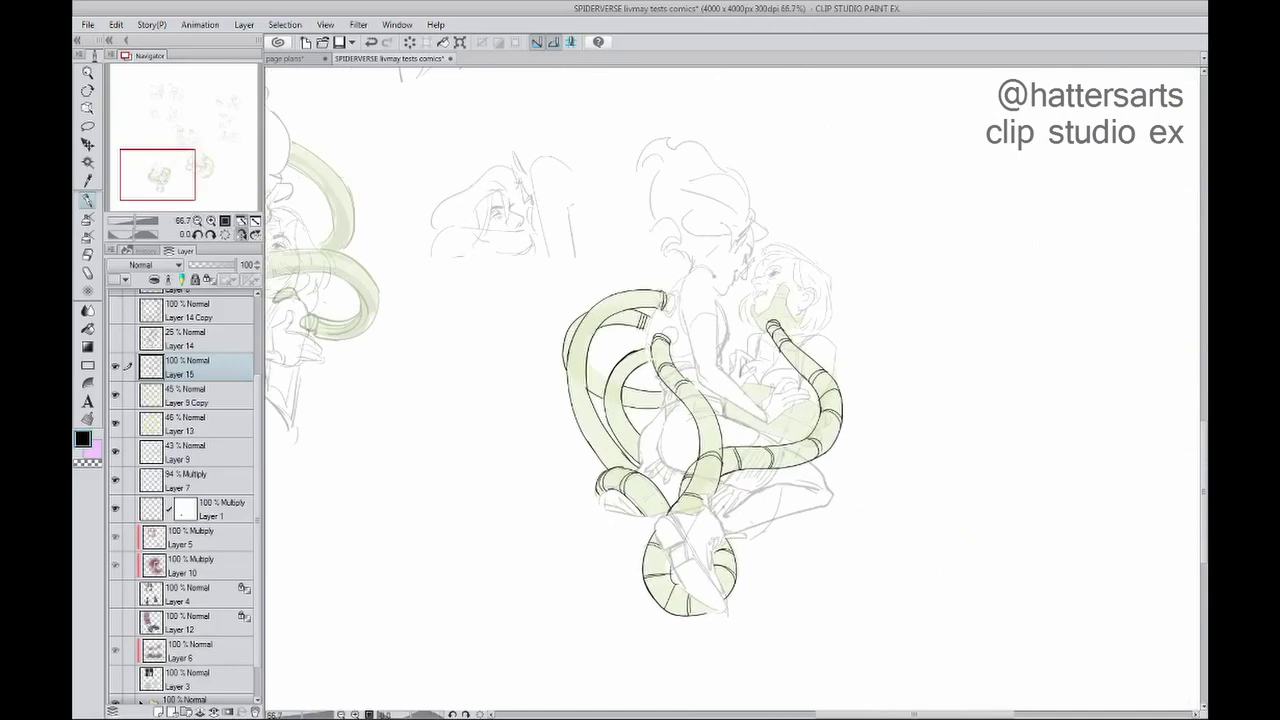
key("h")
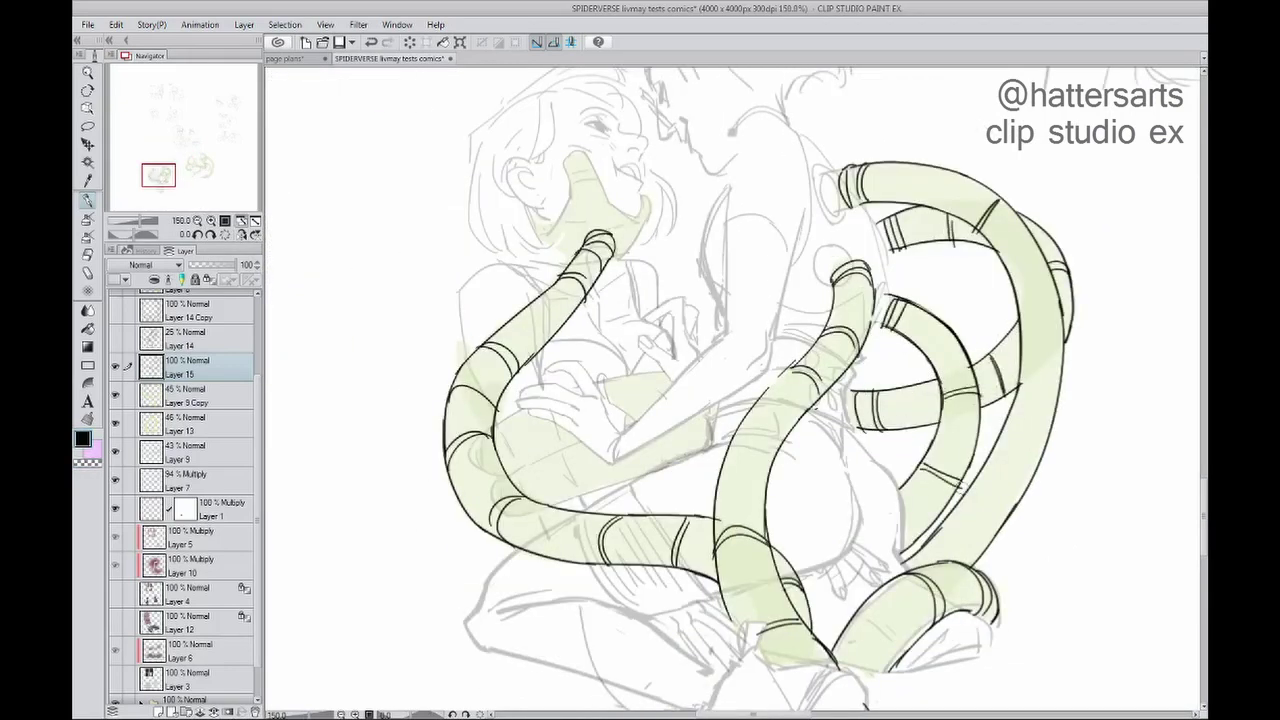
key("h")
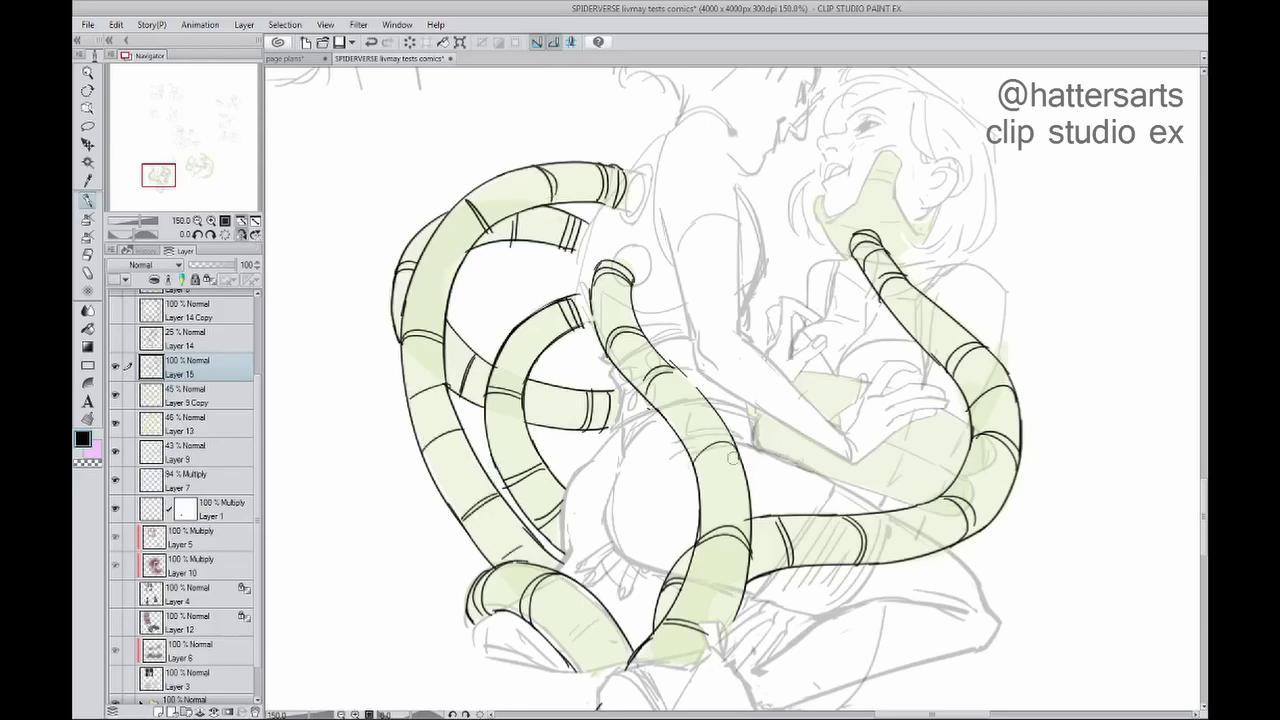
Step: Outline the tentacle wrapped around the seated figure's waist with segment bands, and outline the gripper on her jaw
key("h")
key("ctrl+minus")
left_click_drag(158, 176, 162, 183)
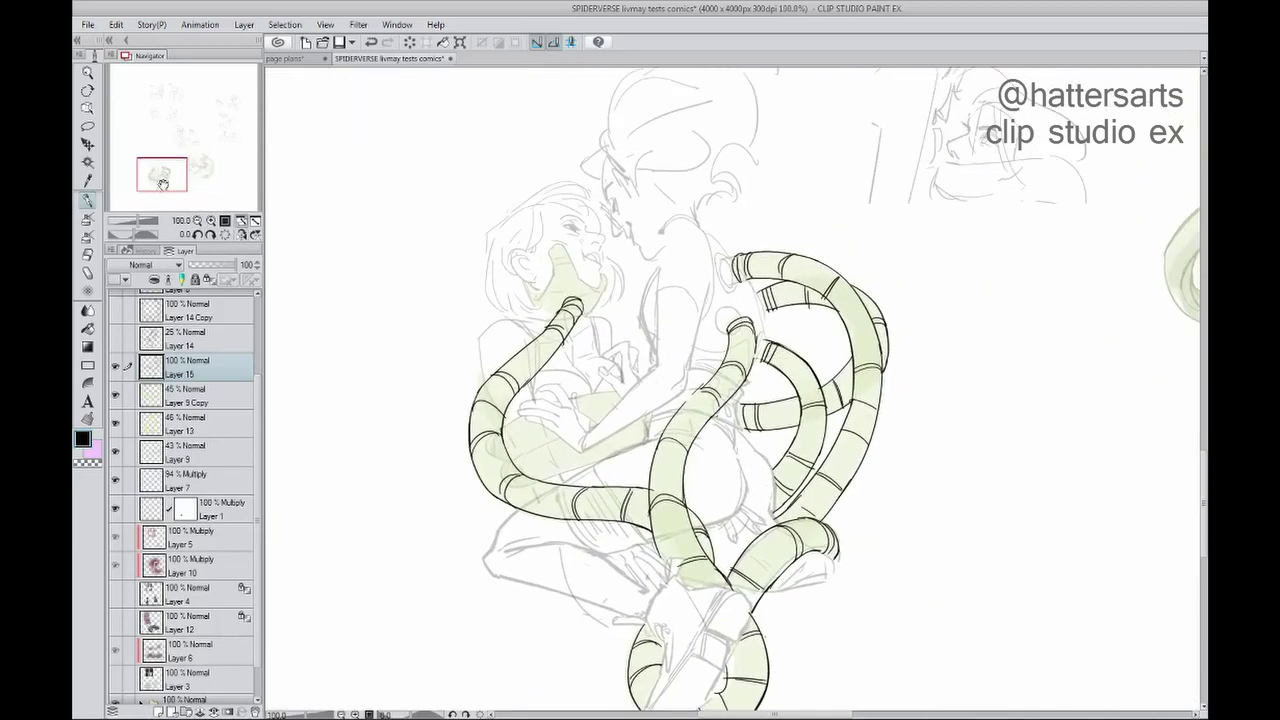
scroll(655, 495, "down", 1)
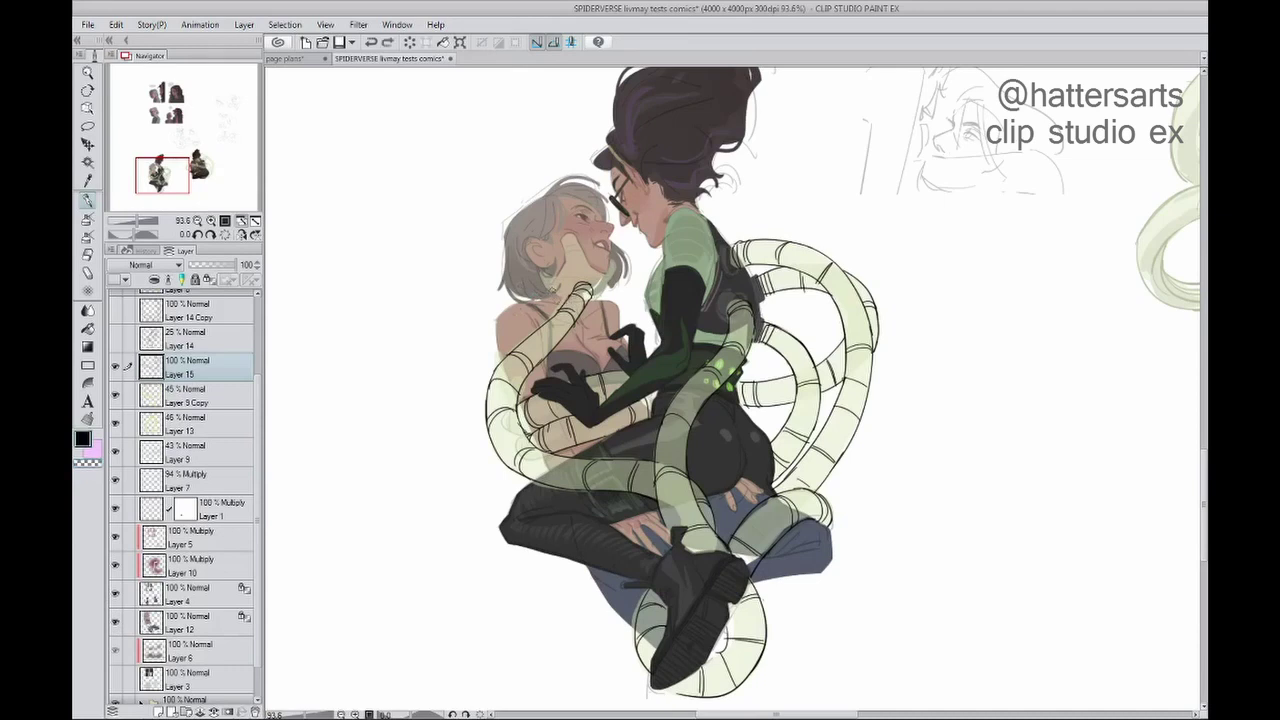
key("ctrl+plus")
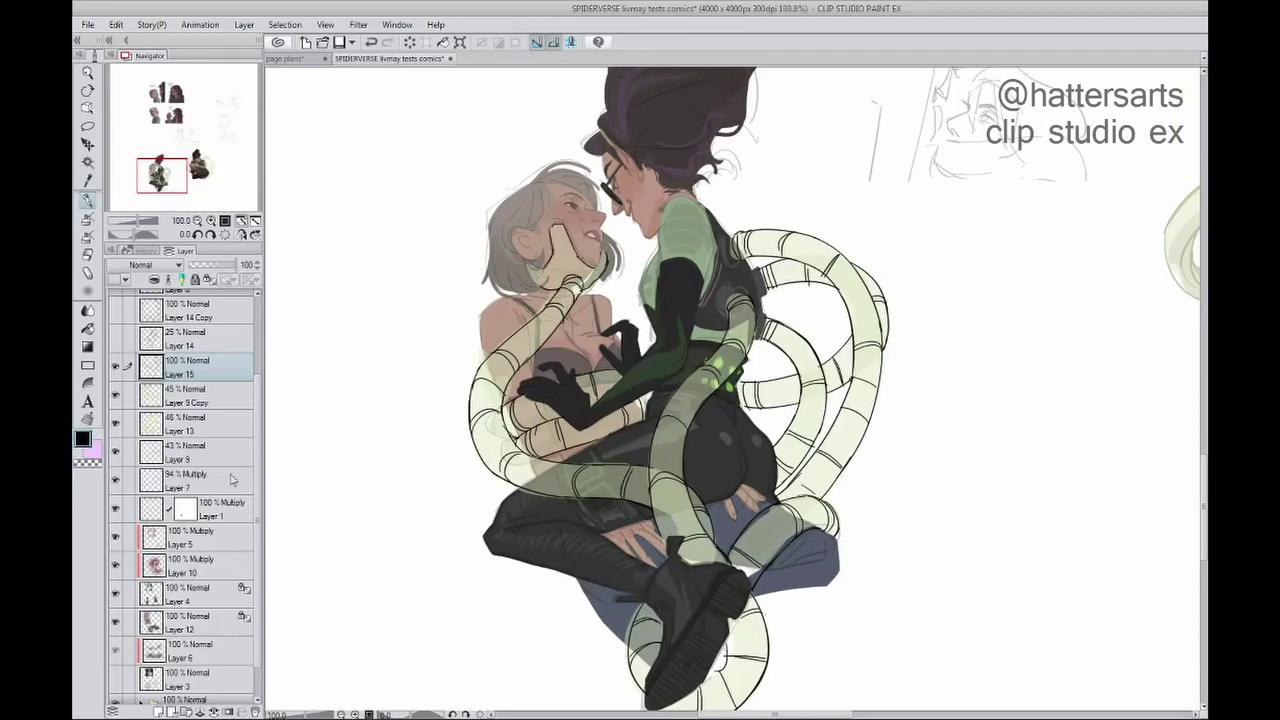
Step: Recolour the Layer 15 outlines pale yellow at 41% opacity, and raise Layer 9 Copy to 57% and Layer 13 to 68% opacity
mouse_move(214, 265)
left_mouse_down()
mouse_move(200, 268)
mouse_move(224, 268)
mouse_move(210, 272)
left_mouse_up()
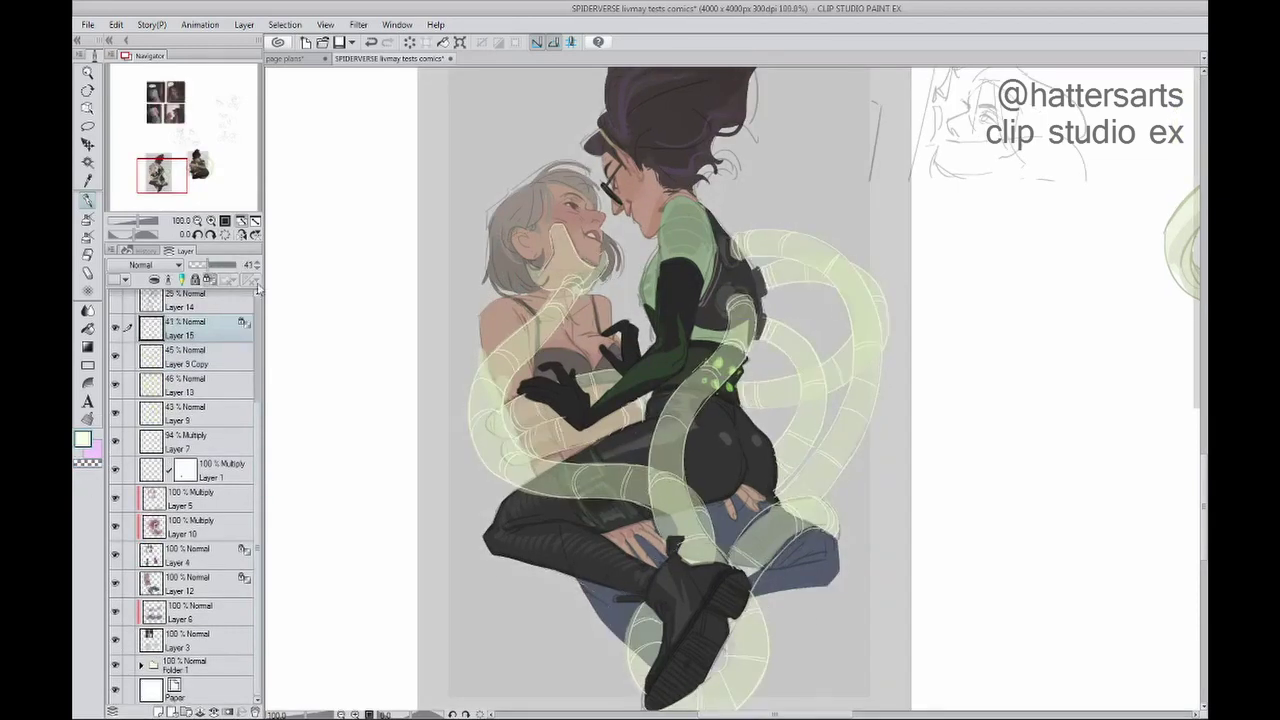
left_click(200, 357)
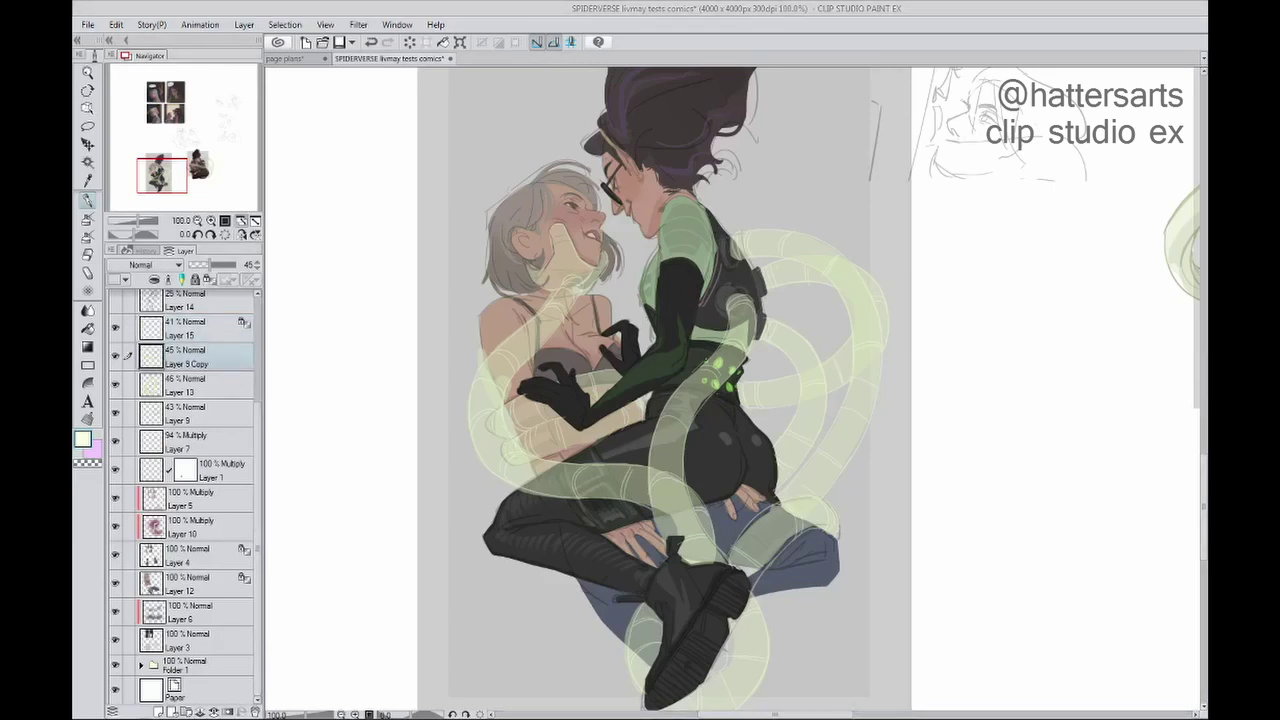
left_click(190, 385, "ctrl")
left_click_drag(205, 265, 217, 268)
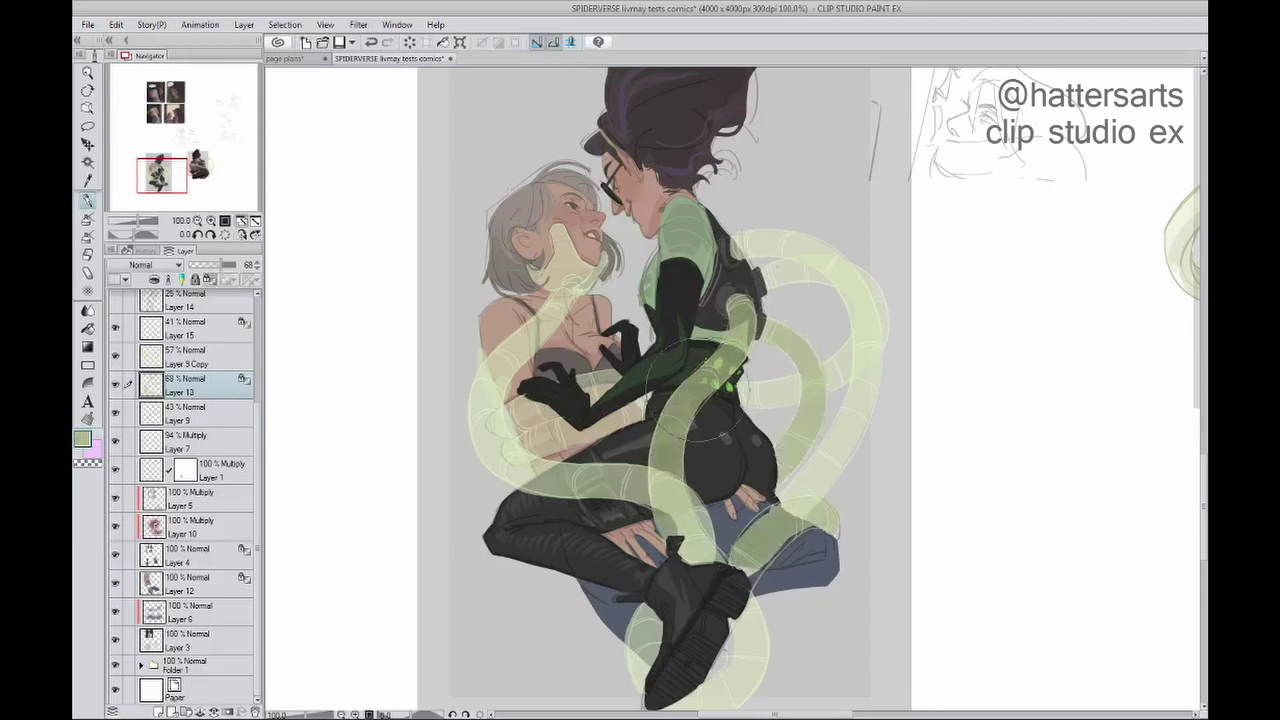
Step: Shade the tentacles with darker green on Layer 9 Copy, Layer 9 and Layer 13, keeping their transparent pixels locked
left_click(190, 357)
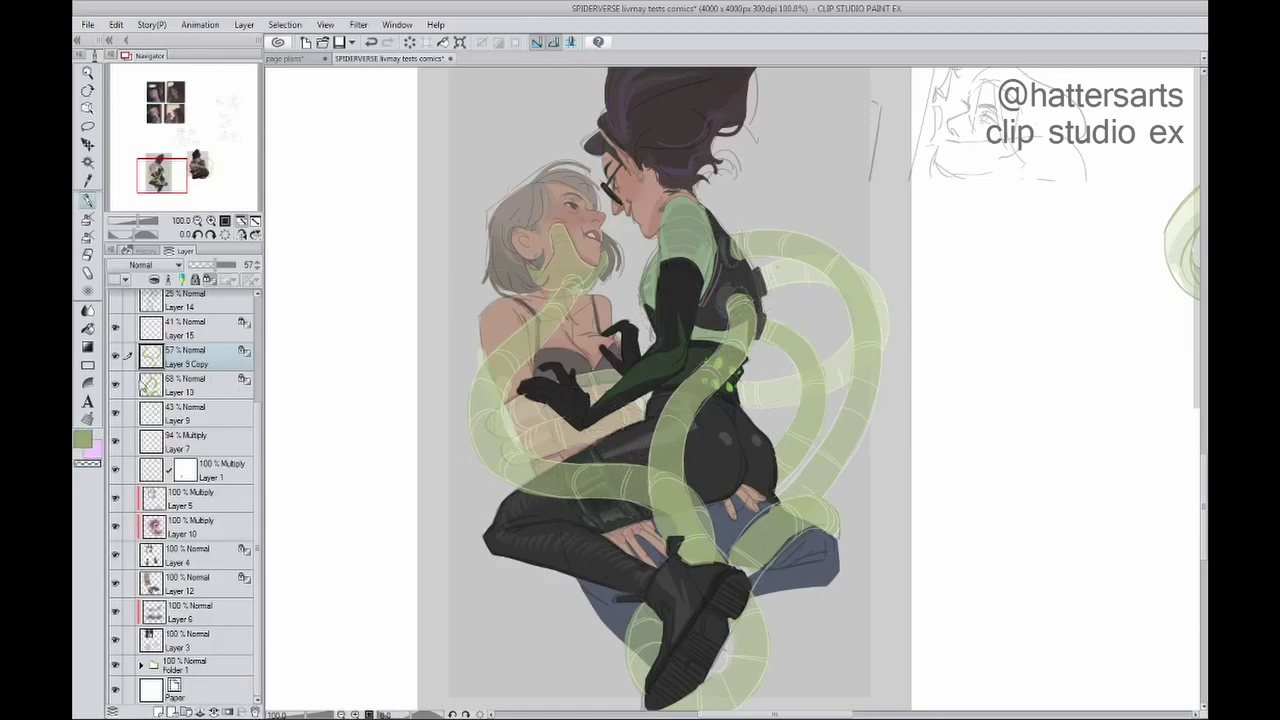
left_click(116, 328)
left_click(116, 328)
left_click(190, 413)
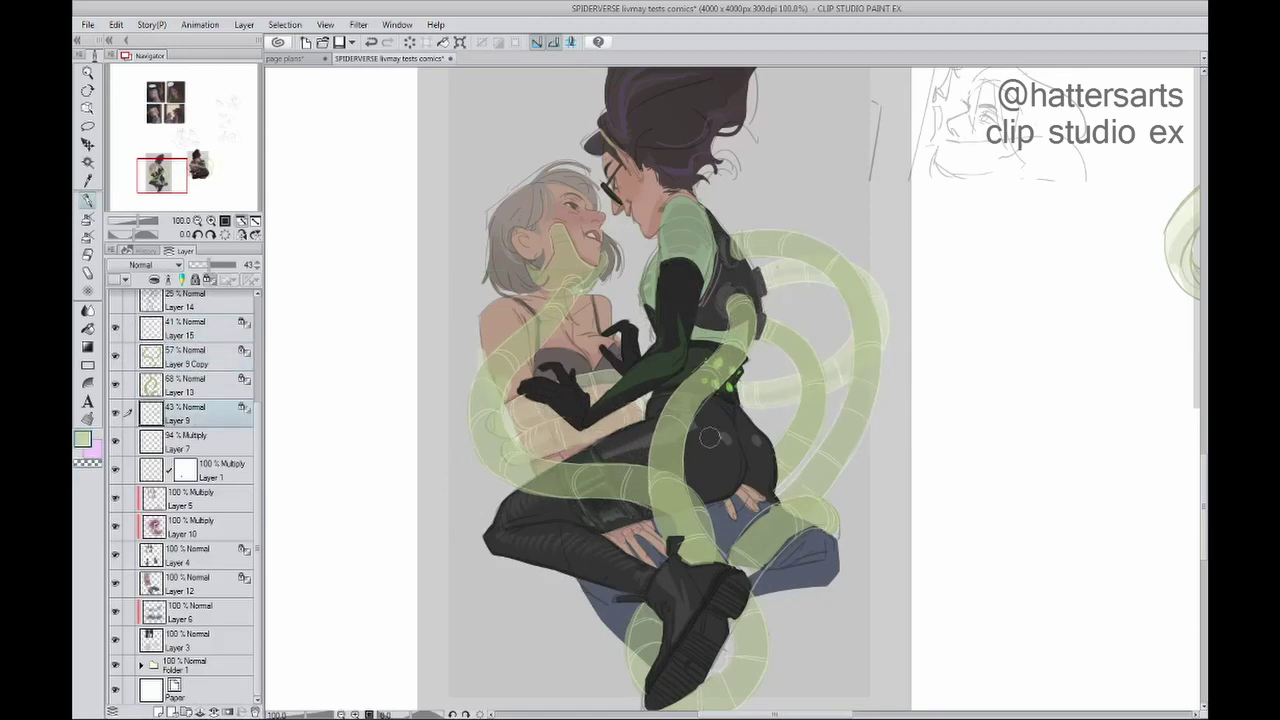
key("alt+]")
left_click_drag(768, 318, 790, 389)
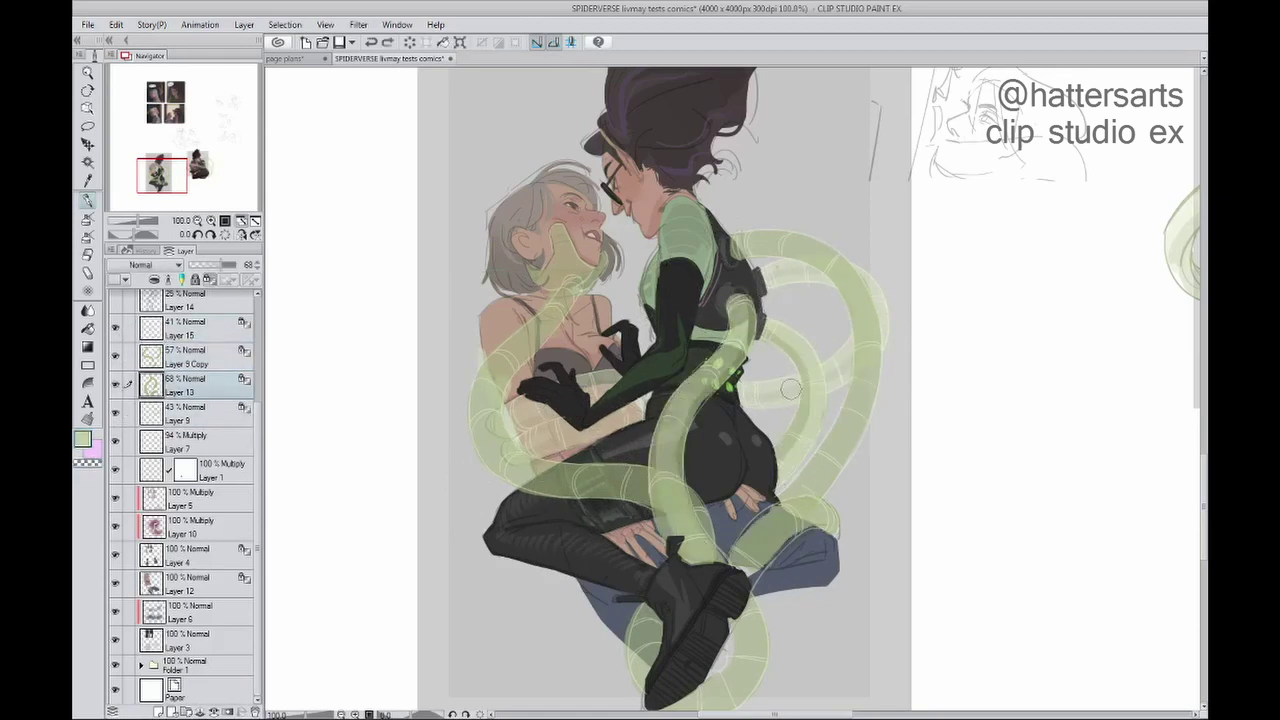
Step: Refine the green shading on Layer 9 Copy and Layer 13, using a selection of the kneeling figure while editing Layer 13
key("h")
key("alt+]")
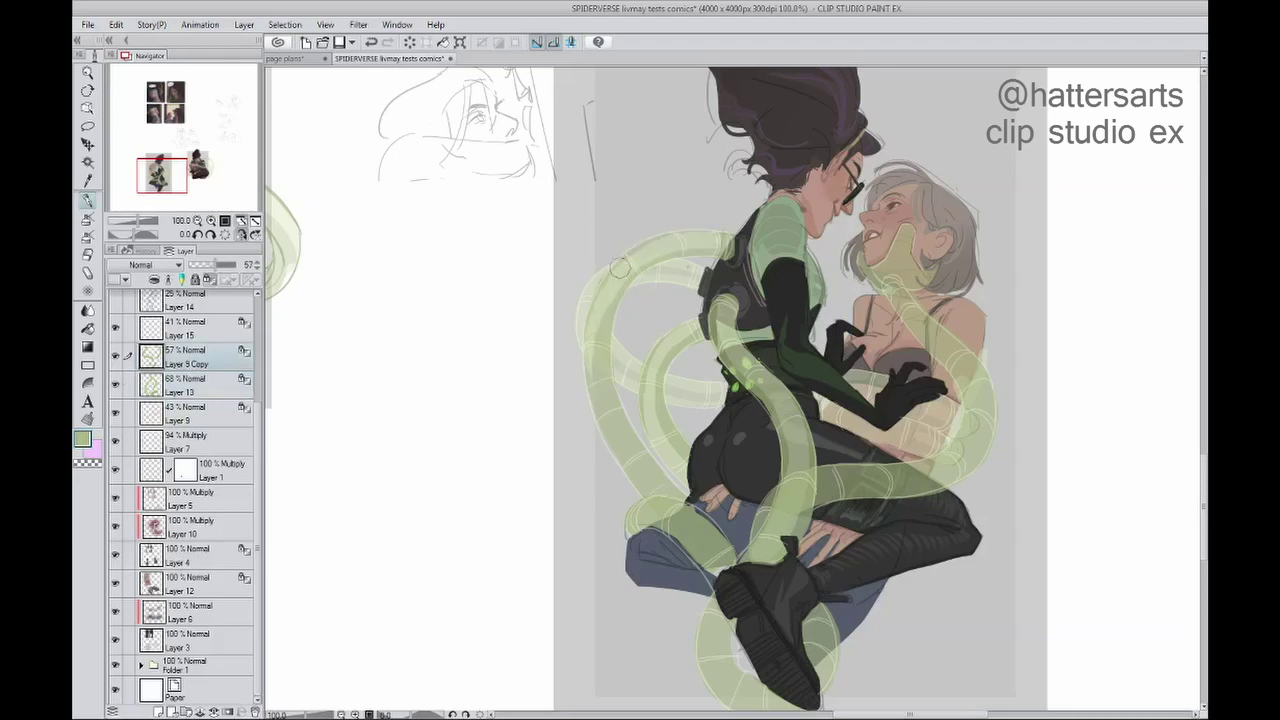
key("h")
key("alt+[")
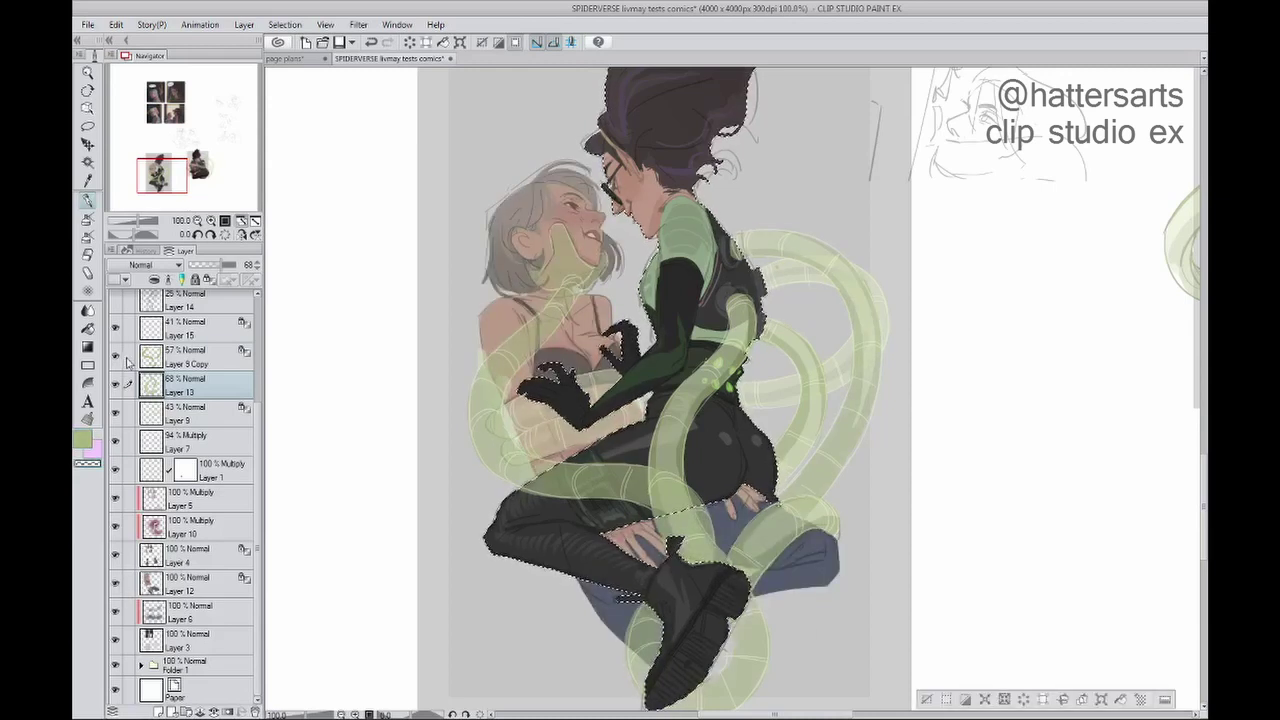
key("alt+]")
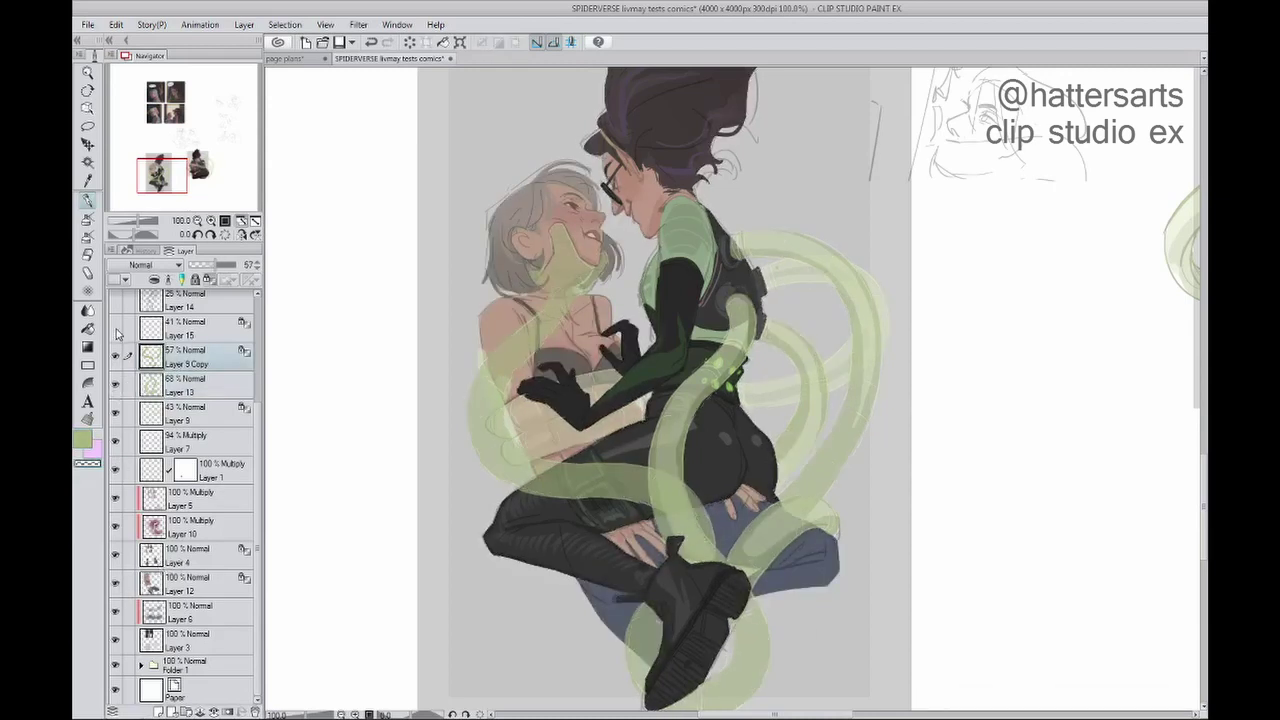
key("c")
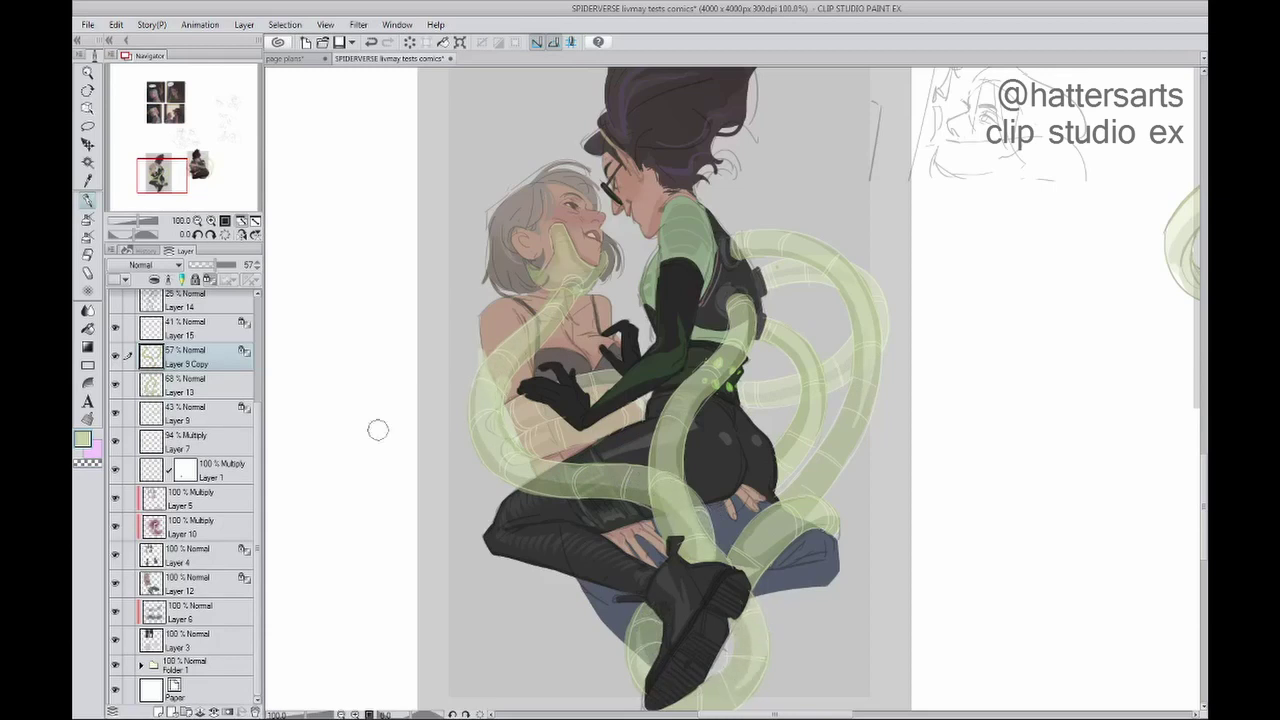
Step: Group the four tentacle layers in a folder and clip a green fill in Color mode and a white fill in Screen mode at 26% to it
key("ctrl+g")
left_click_drag(185, 388, 152, 302)
key("ctrl+shift+n")
key("g")
key("c")
left_click(337, 263)
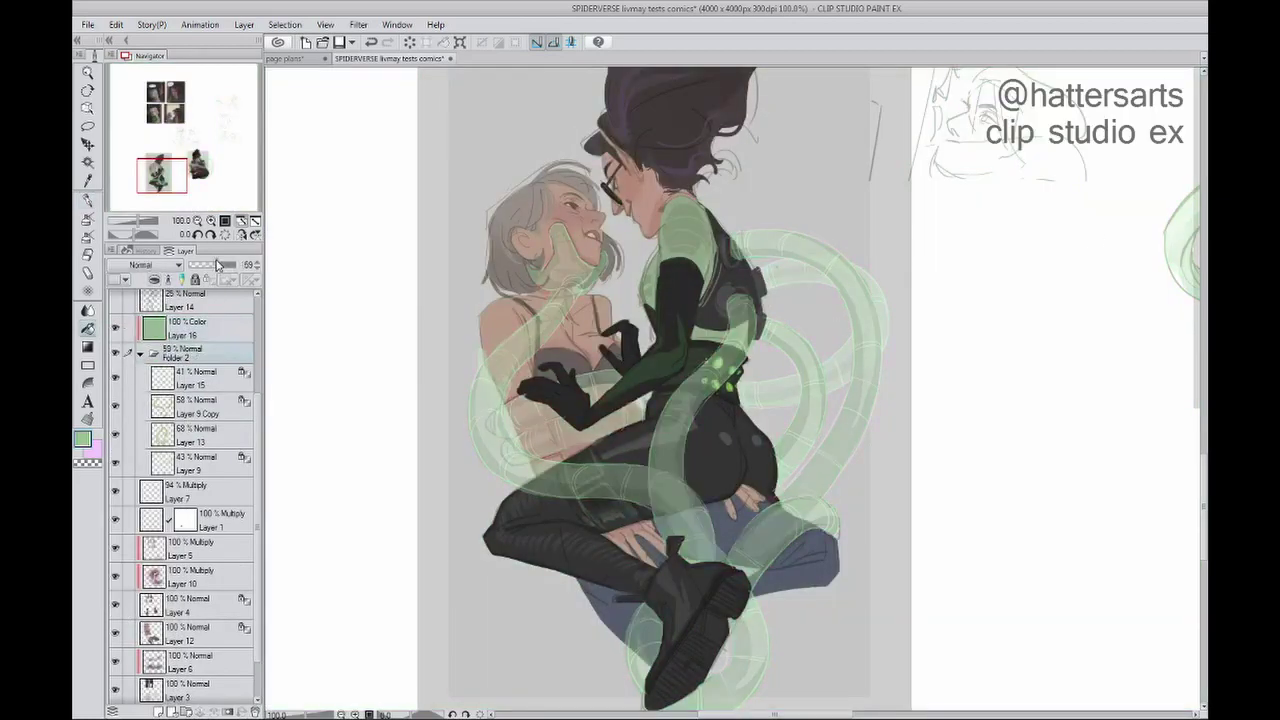
left_click(195, 378)
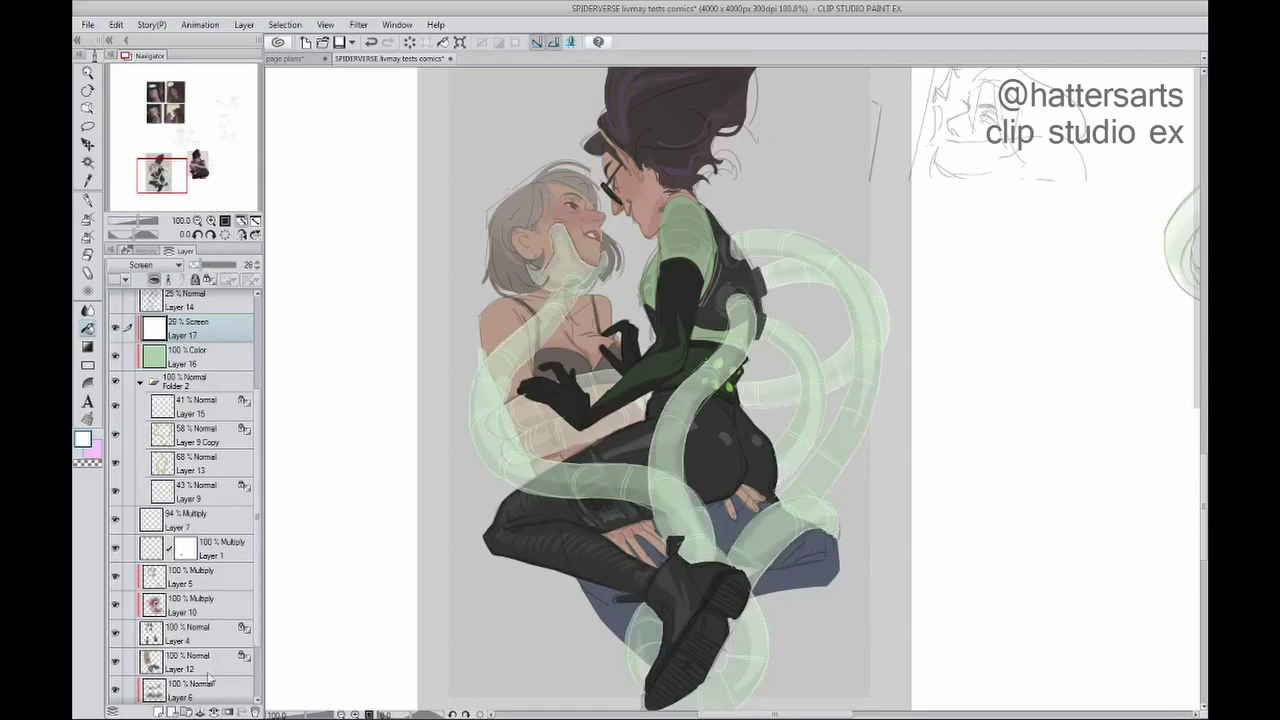
Step: Add a Level Correction layer at the top of the tentacle folder and remove the white Screen fill above it
left_click(244, 24)
left_click(490, 145)
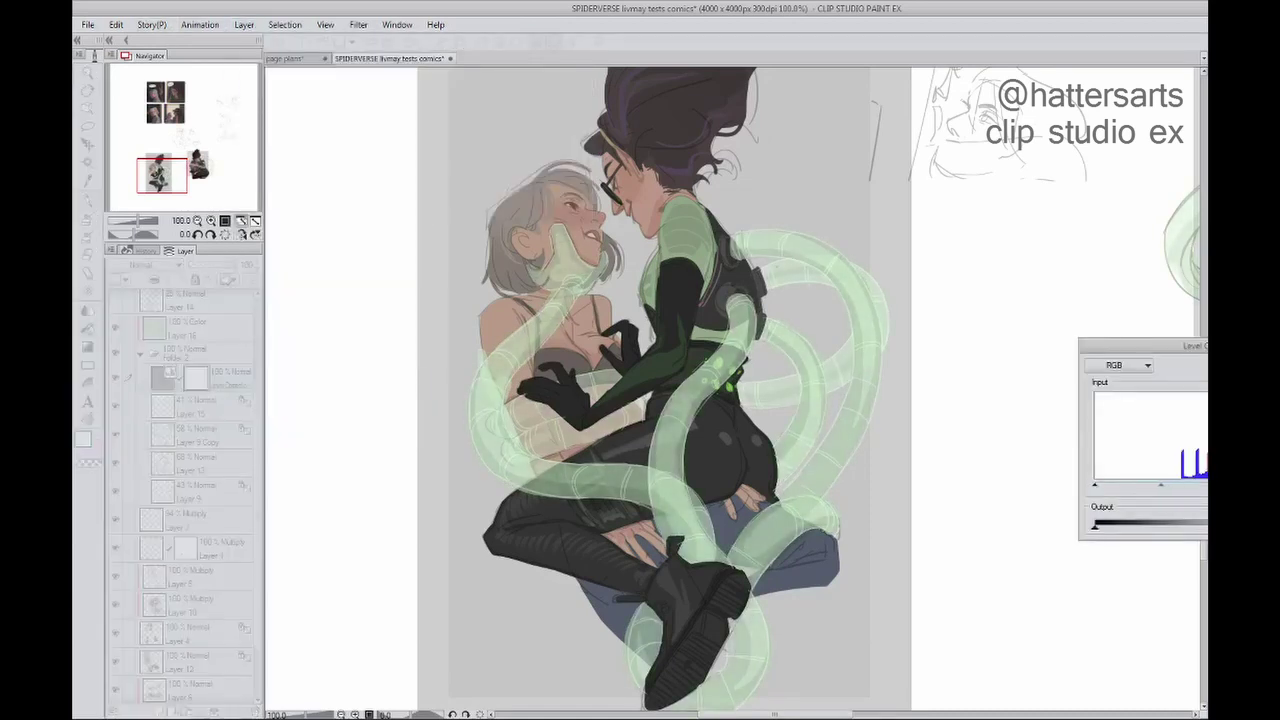
key("Return")
left_click(124, 330)
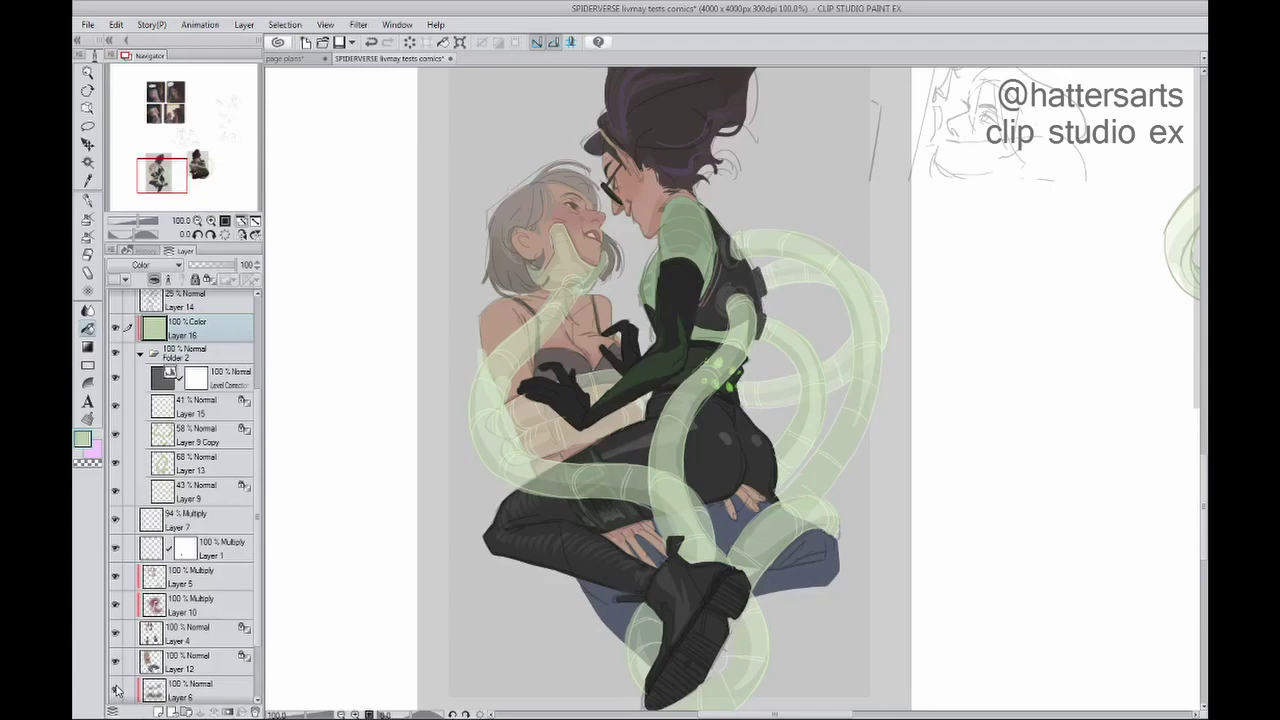
Step: Clip a new Multiply layer to Layer 9 Copy and shade the front tentacles on it in dark green
left_click(158, 712)
left_click(200, 462)
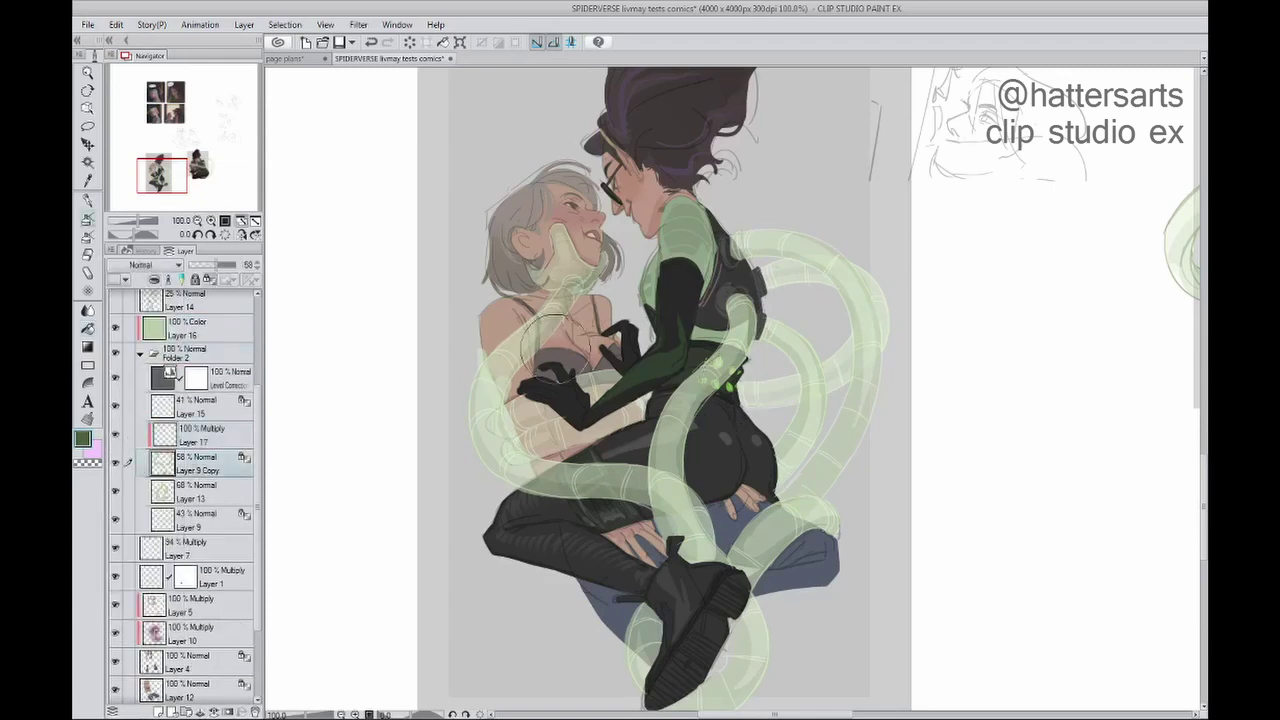
left_click(193, 492)
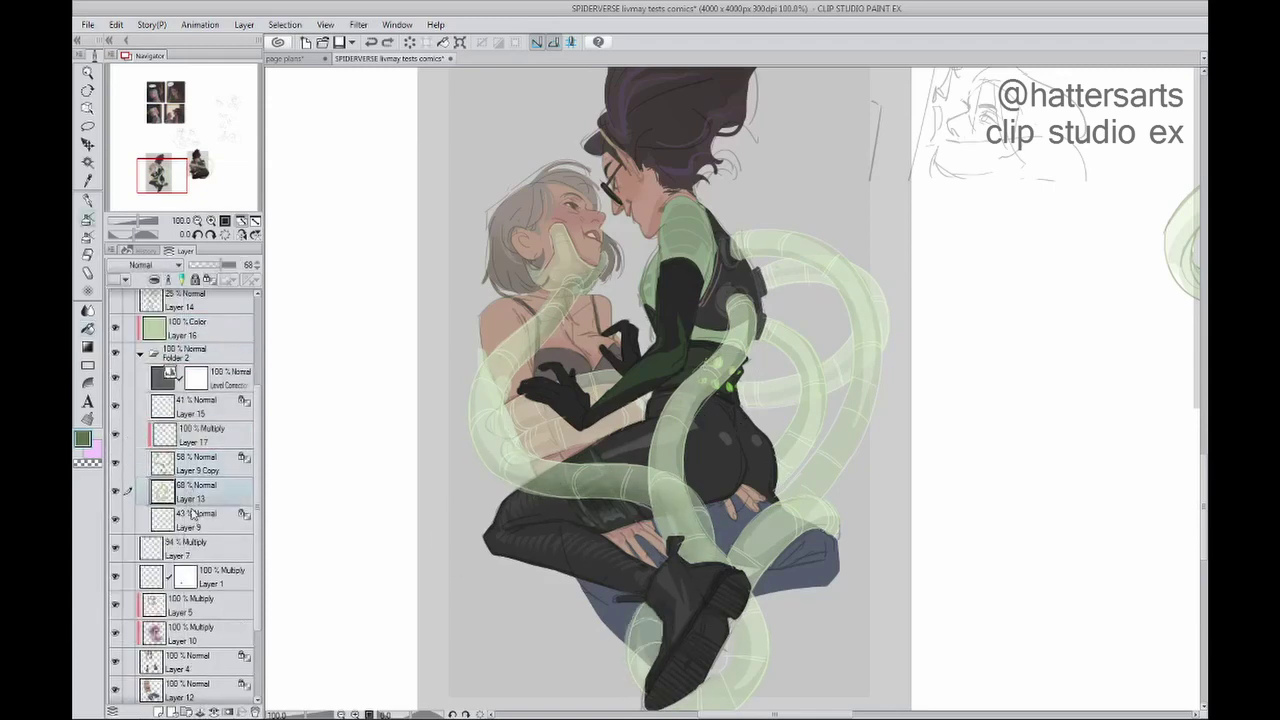
left_click(200, 435)
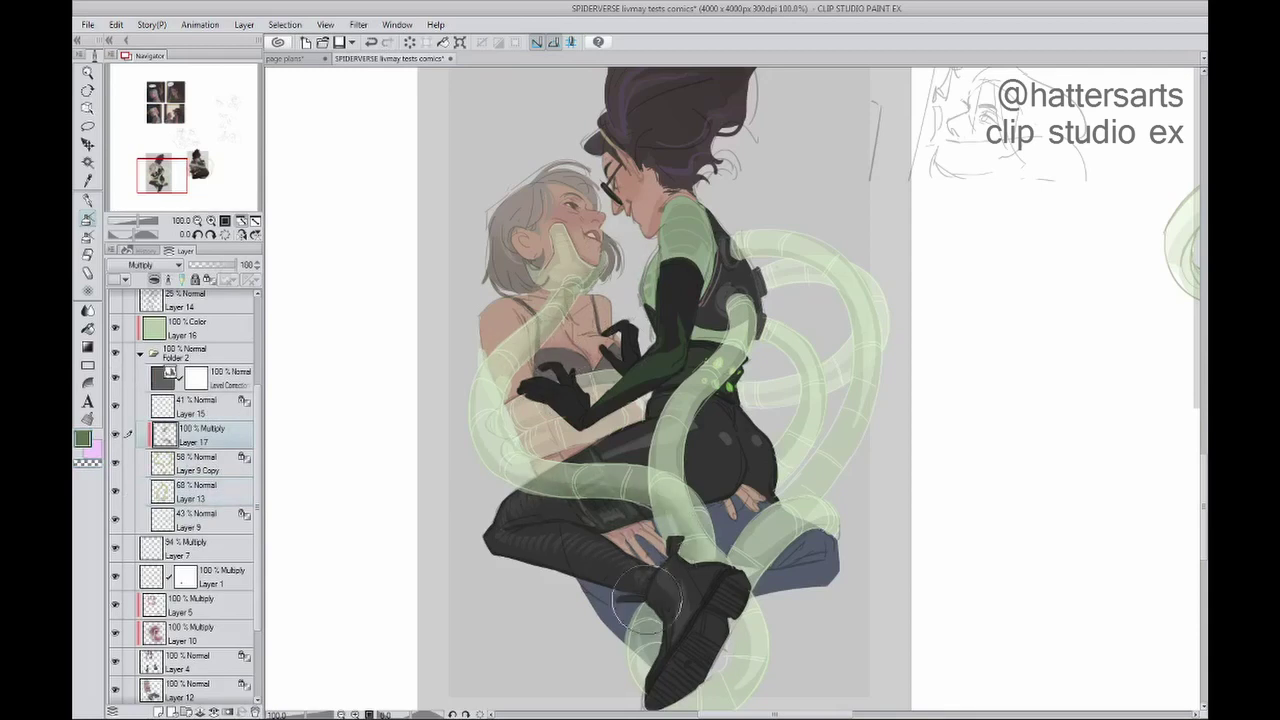
Step: Clip new Normal layers to Layer 13 and Layer 9, shade those tentacles dark green, and set Layer 9 to 58% opacity
key("ctrl+shift+n")
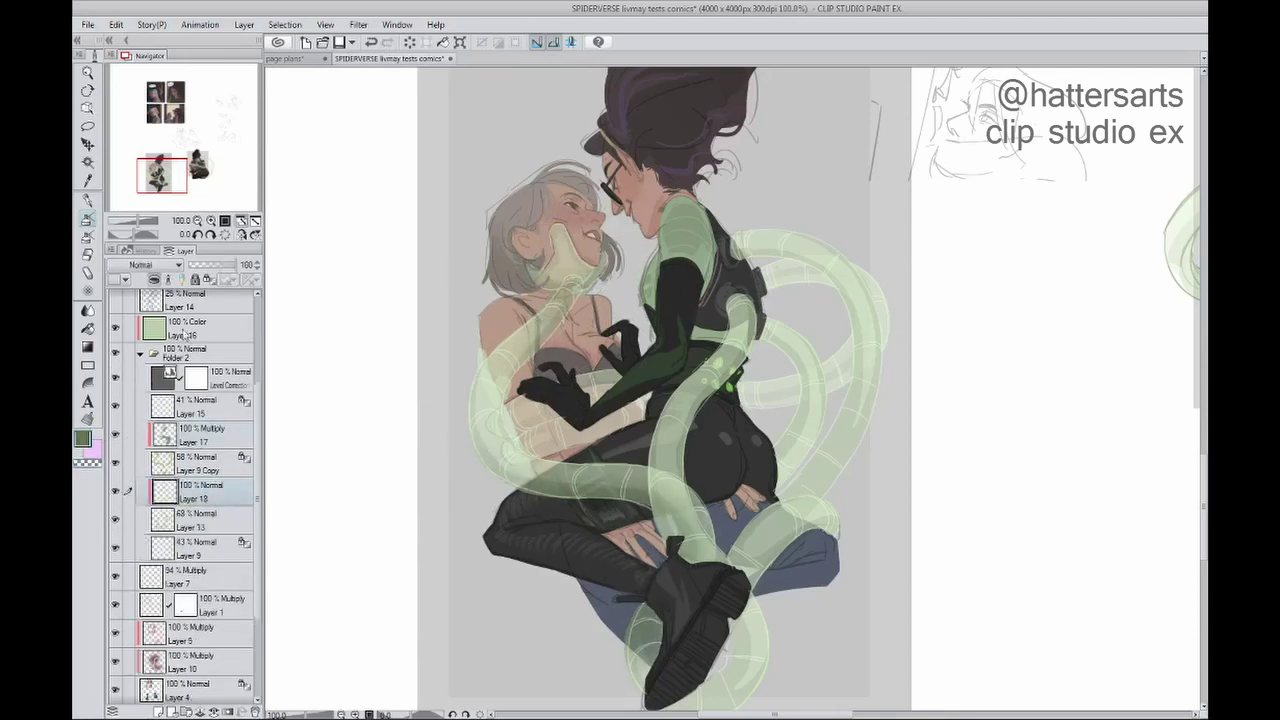
mouse_move(850, 350)
left_mouse_down()
mouse_move(660, 530)
mouse_move(720, 610)
mouse_move(750, 540)
mouse_move(800, 600)
left_mouse_up()
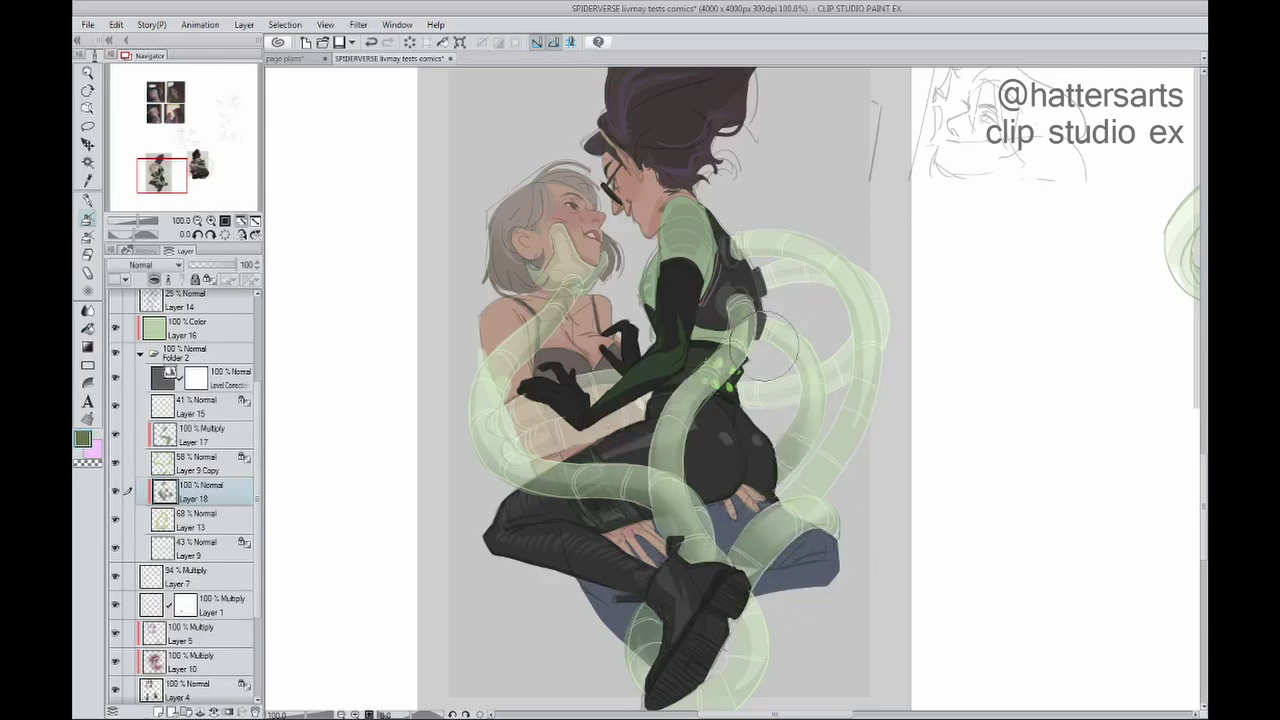
key("ctrl+shift+n")
mouse_move(580, 415)
left_mouse_down()
mouse_move(465, 503)
mouse_move(742, 421)
mouse_move(807, 318)
mouse_move(797, 416)
mouse_move(537, 401)
mouse_move(555, 416)
mouse_move(647, 351)
mouse_move(555, 386)
mouse_move(499, 441)
mouse_move(519, 472)
left_mouse_up()
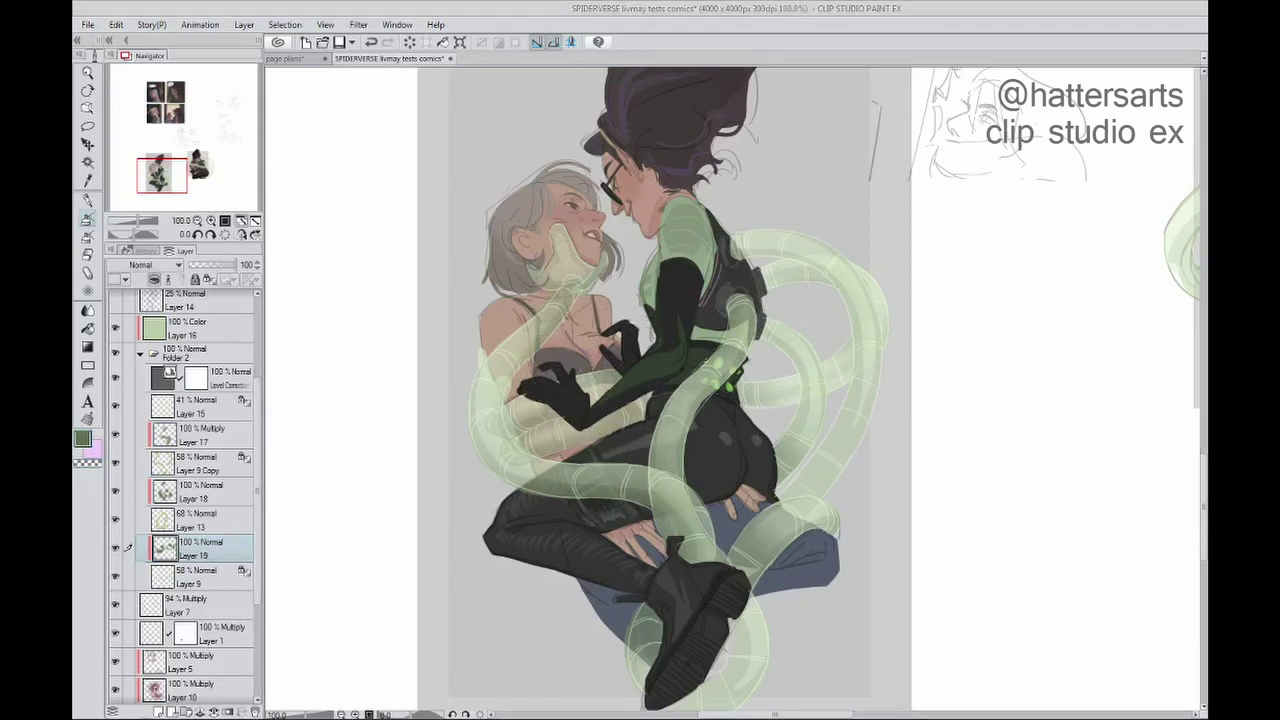
Step: Collapse the tentacle folder and paint greyish shadows over the seated figure's face, hair and torso on a clipped Multiply layer above Layer 12
left_click(140, 354)
left_click(190, 584)
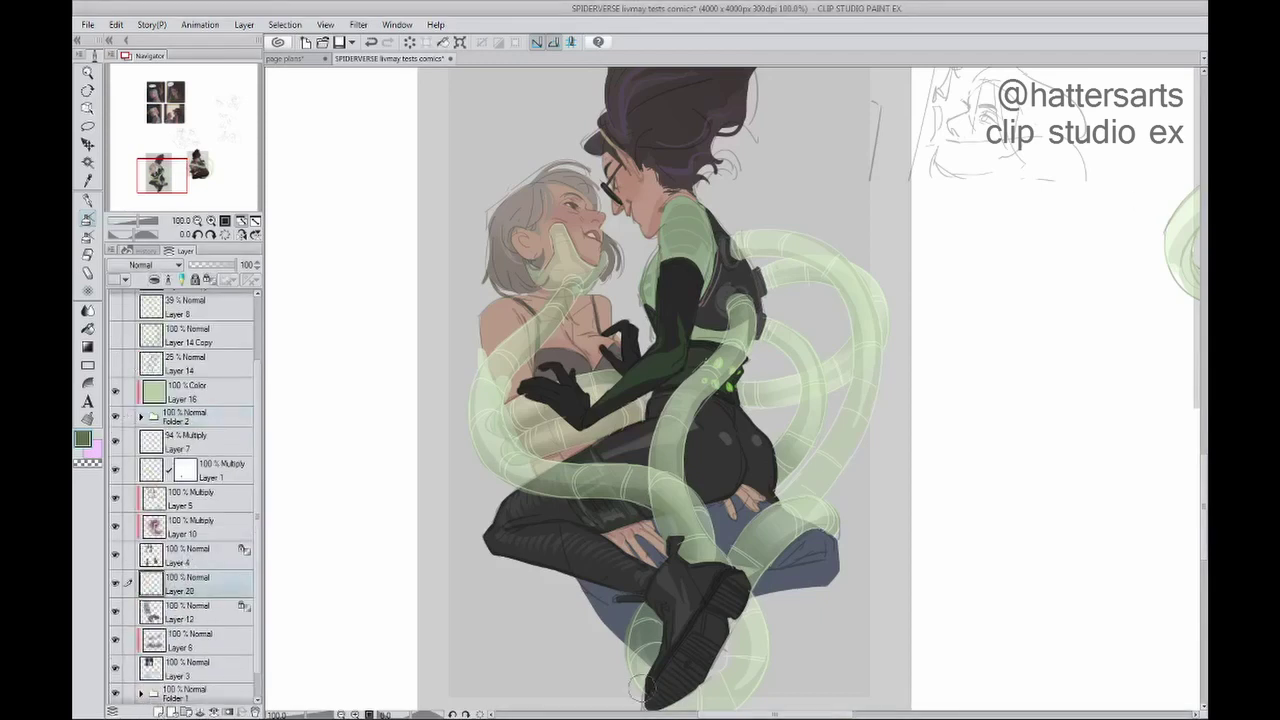
mouse_move(520, 200)
left_mouse_down()
mouse_move(600, 260)
mouse_move(540, 330)
left_mouse_up()
key("h")
left_click_drag(176, 180, 163, 178)
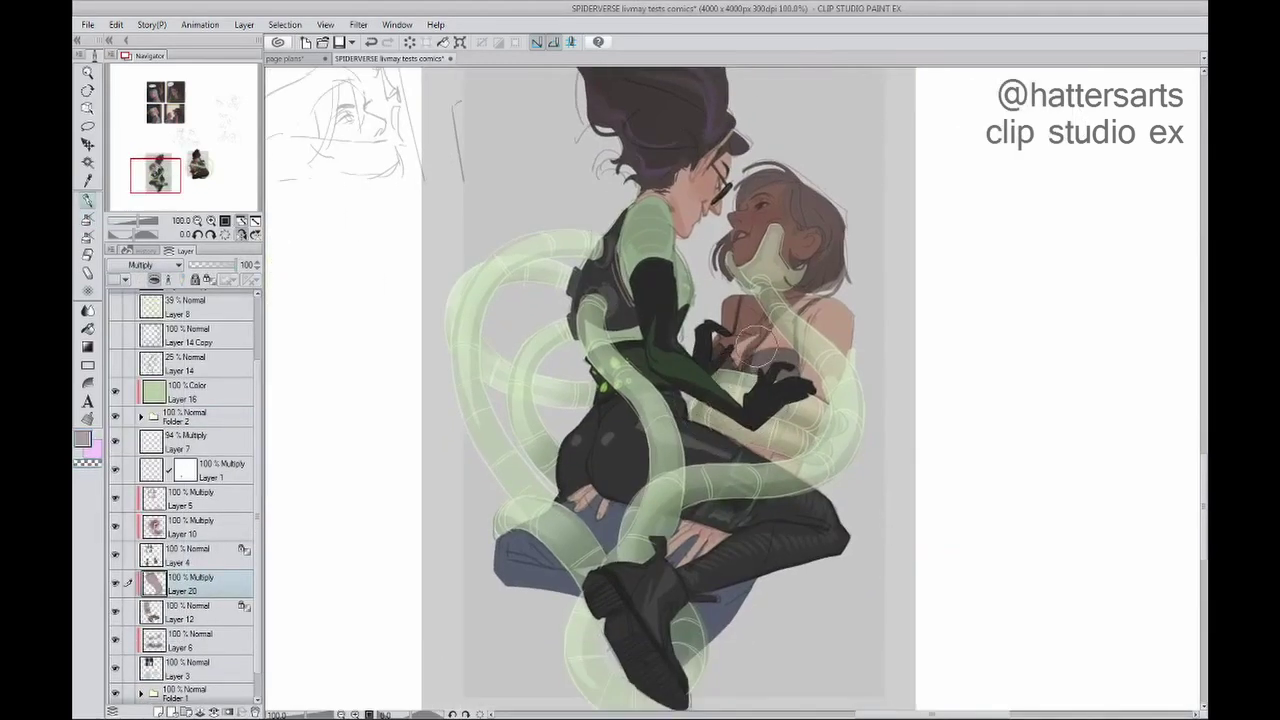
left_click_drag(720, 350, 800, 440)
key("h")
key("h")
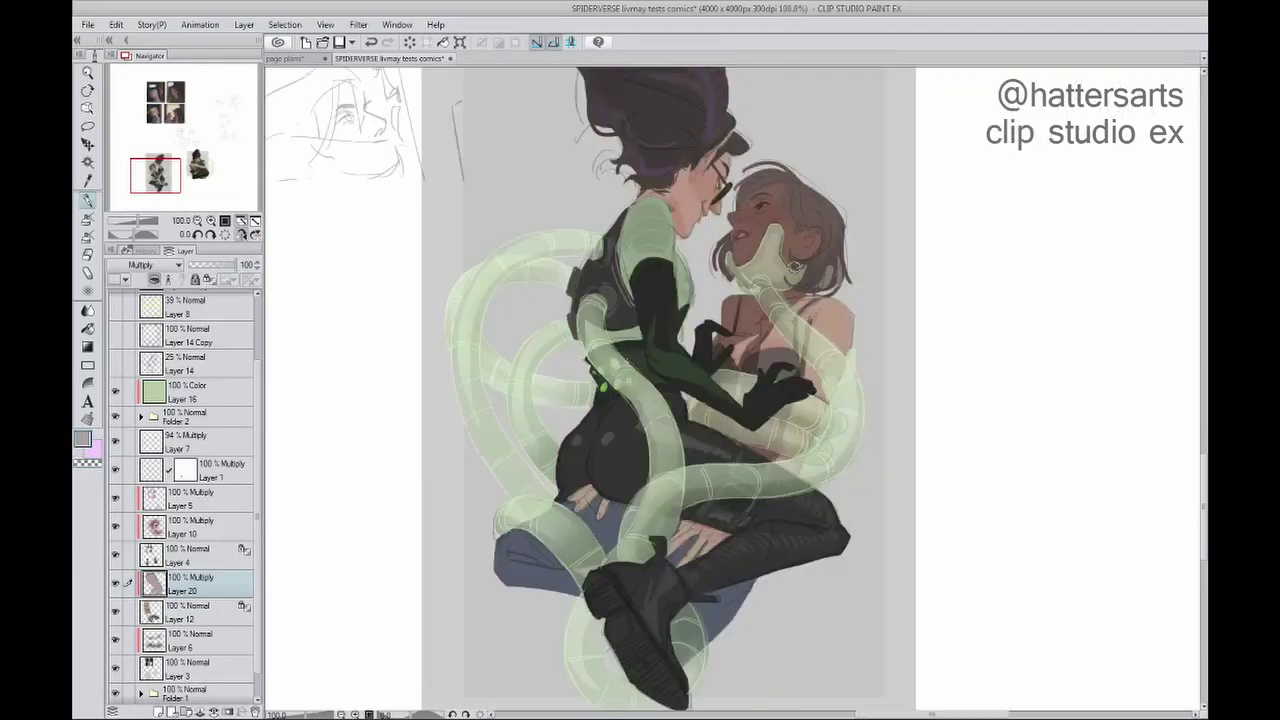
Step: Hide the tentacle folder and extend the Layer 20 shadows across the seated figure's arms and blue trousers
left_click(115, 412)
key("h")
mouse_move(860, 500)
left_mouse_down()
mouse_move(920, 525)
mouse_move(960, 600)
left_mouse_up()
key("h")
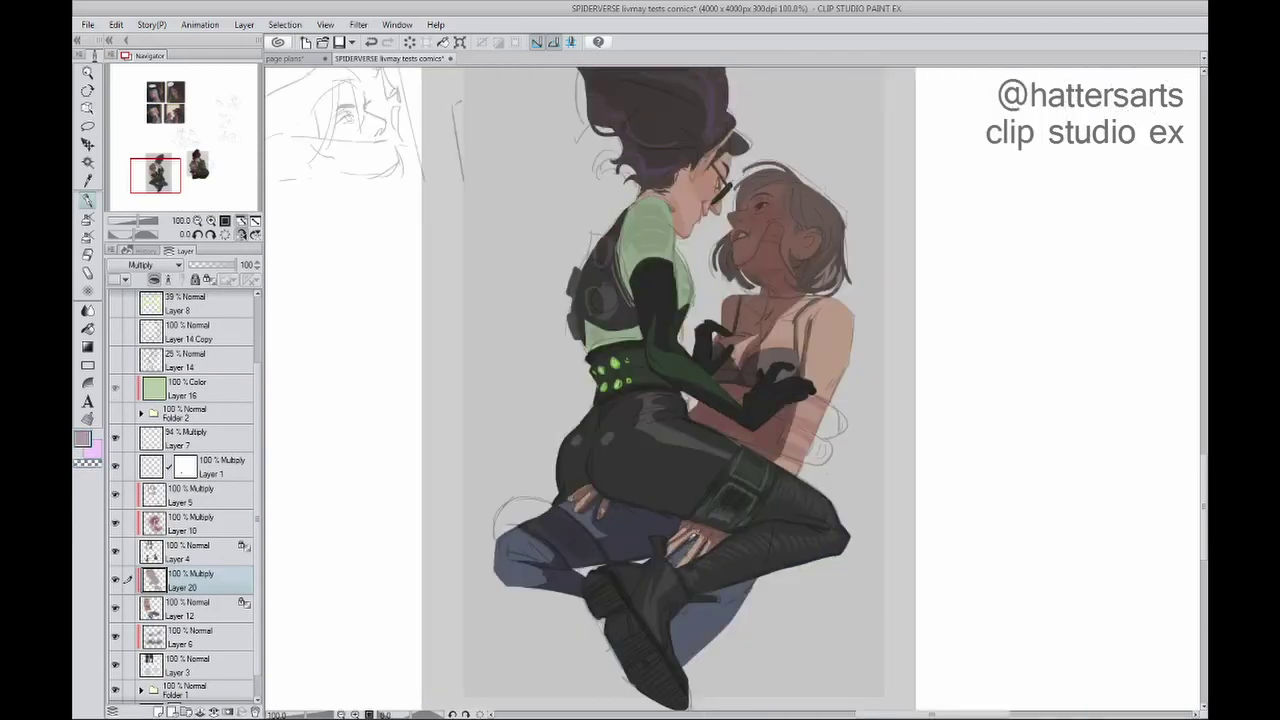
left_click_drag(745, 583, 675, 650)
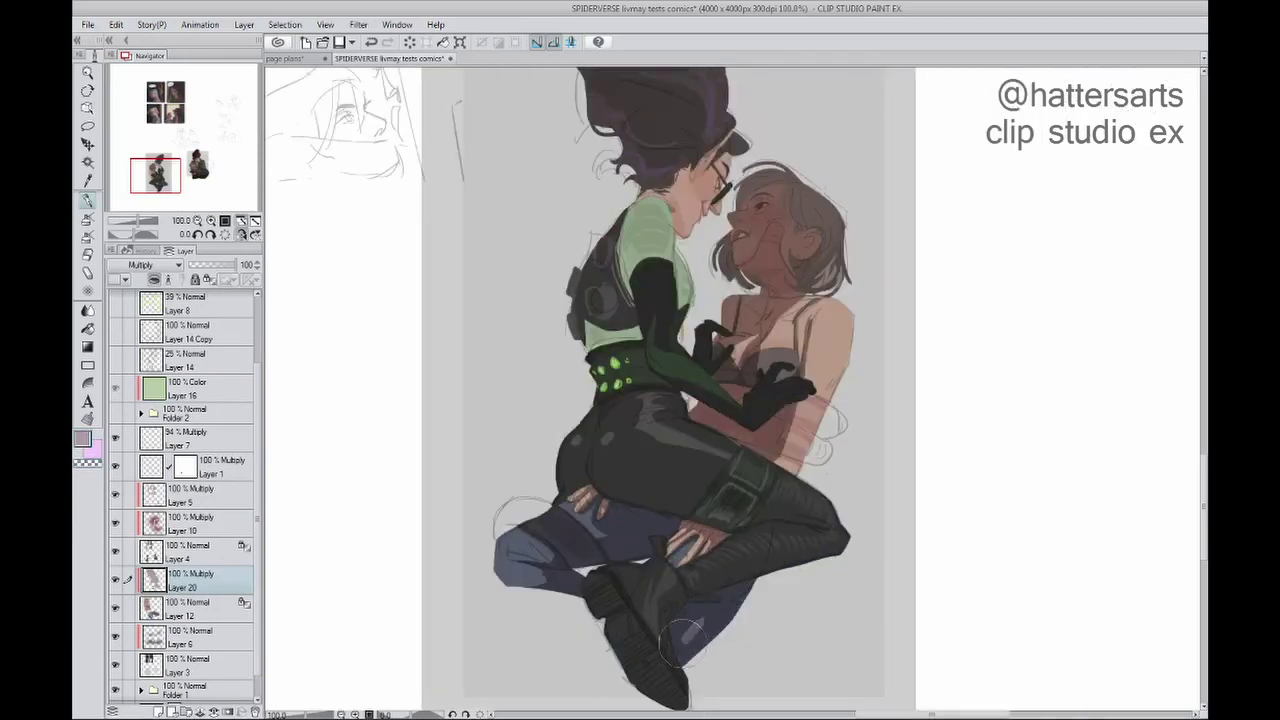
Step: Lock Layer 20's transparent pixels and warm its skin shadows with a reddish tone on the seated figure
key("h")
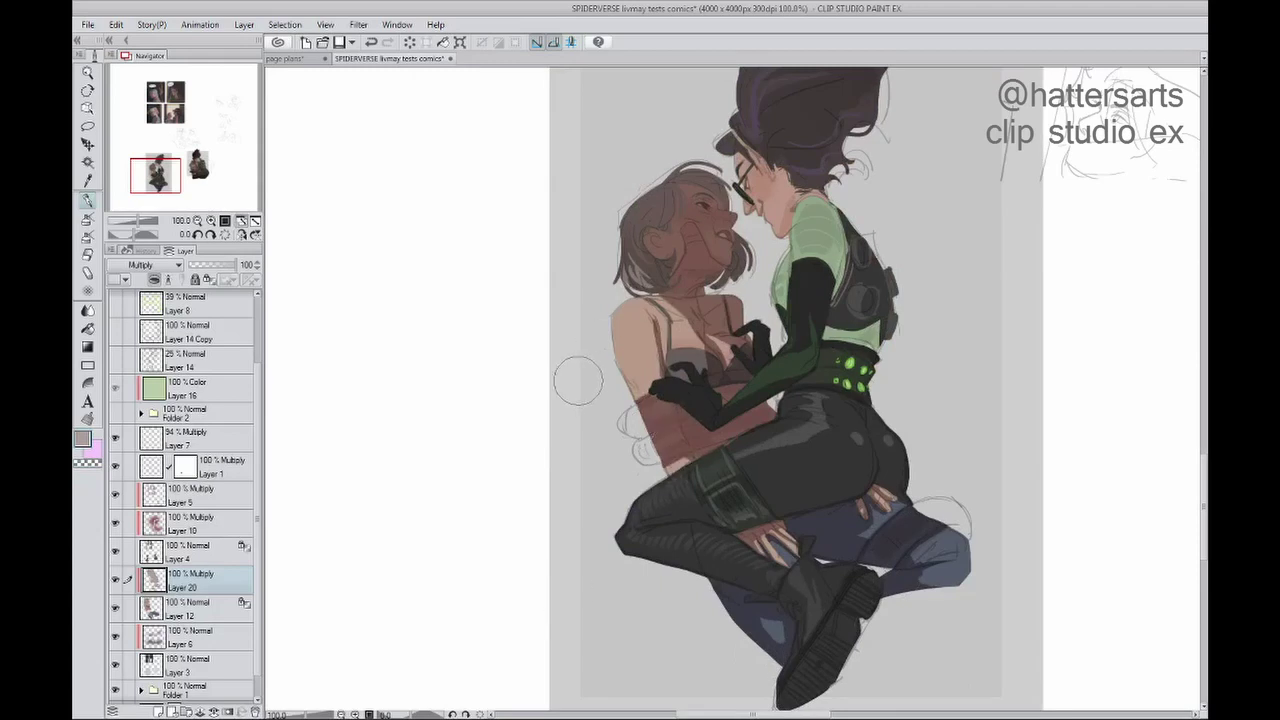
mouse_move(700, 285)
left_mouse_down()
mouse_move(670, 335)
mouse_move(690, 365)
left_mouse_up()
key("h")
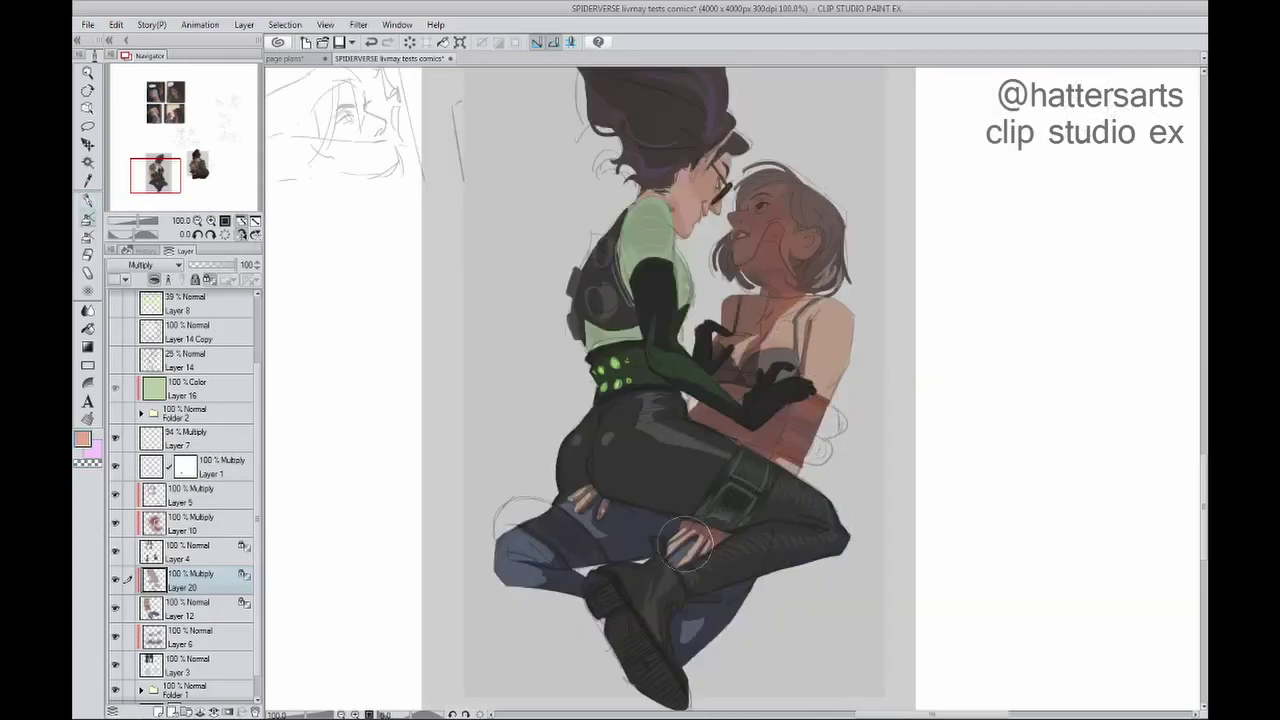
Step: Show the tentacles again and shade the one at the seated figure's chin on a new clipped Multiply layer above Layer 16
key("h")
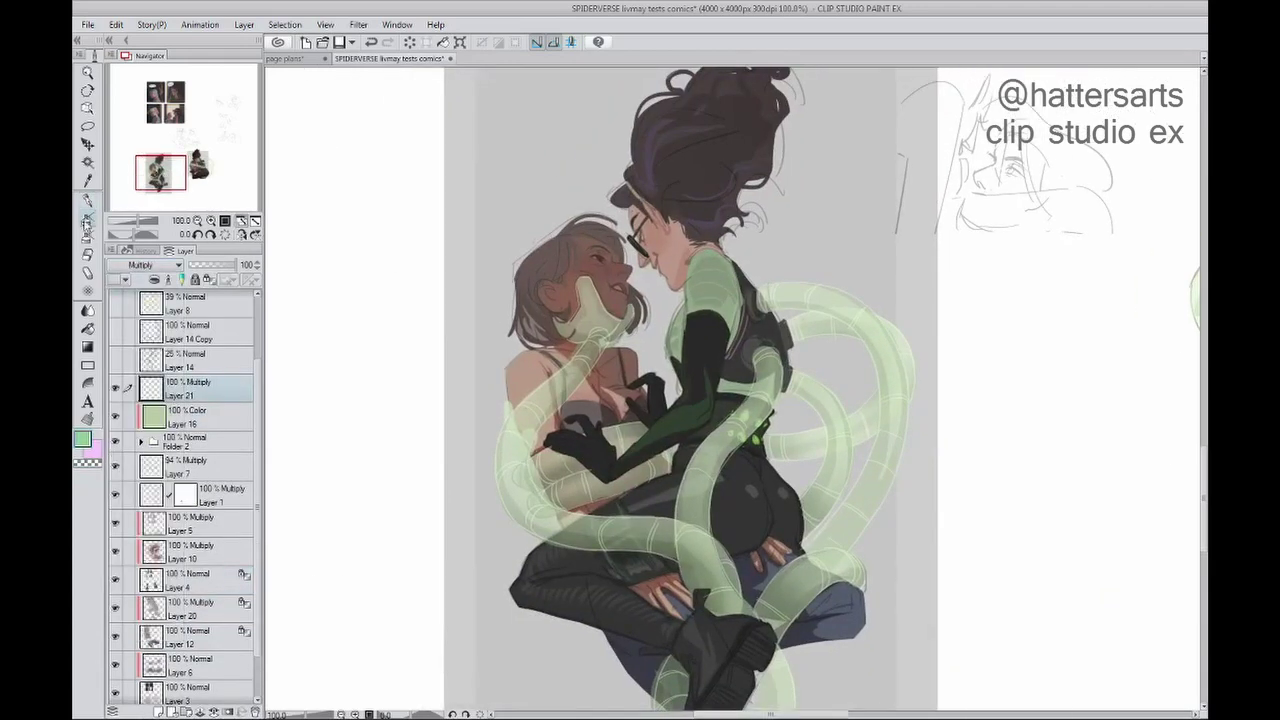
left_click_drag(600, 315, 540, 485)
key("h")
left_click_drag(888, 350, 895, 425)
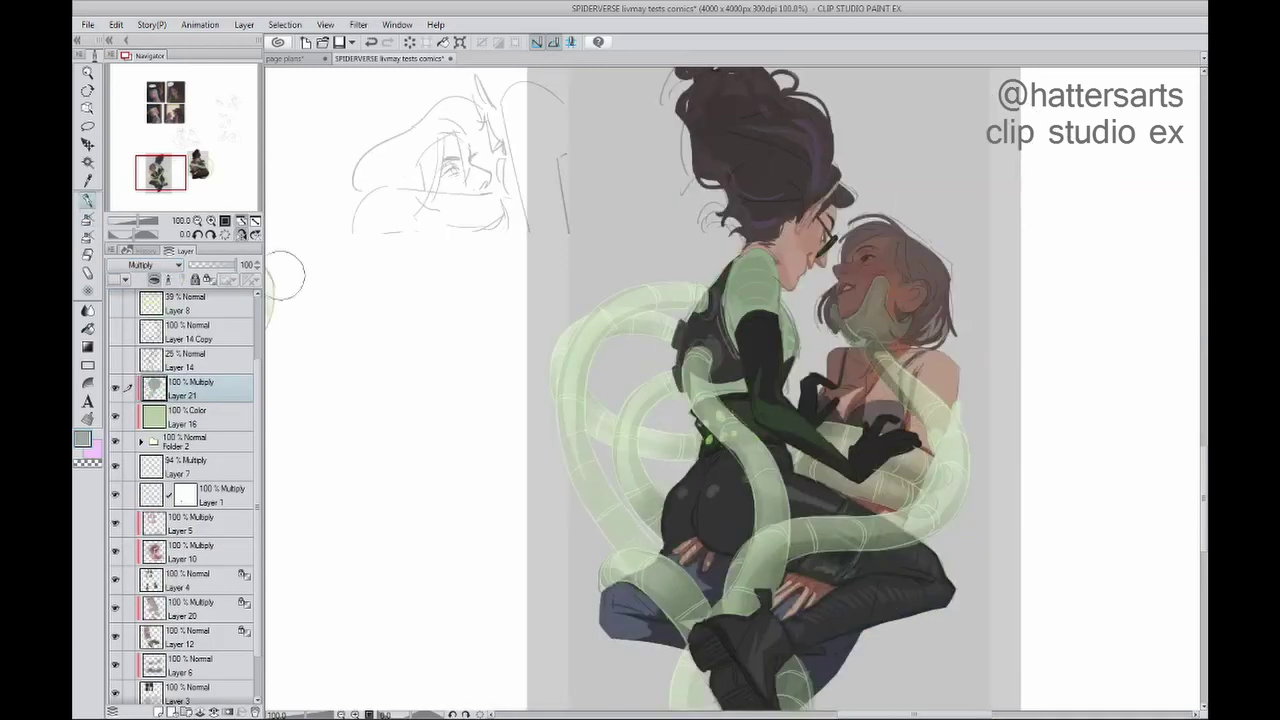
Step: Paint greyish Multiply shadows on Layer 5 over the kneeling figure's face, neck and hair
key("h")
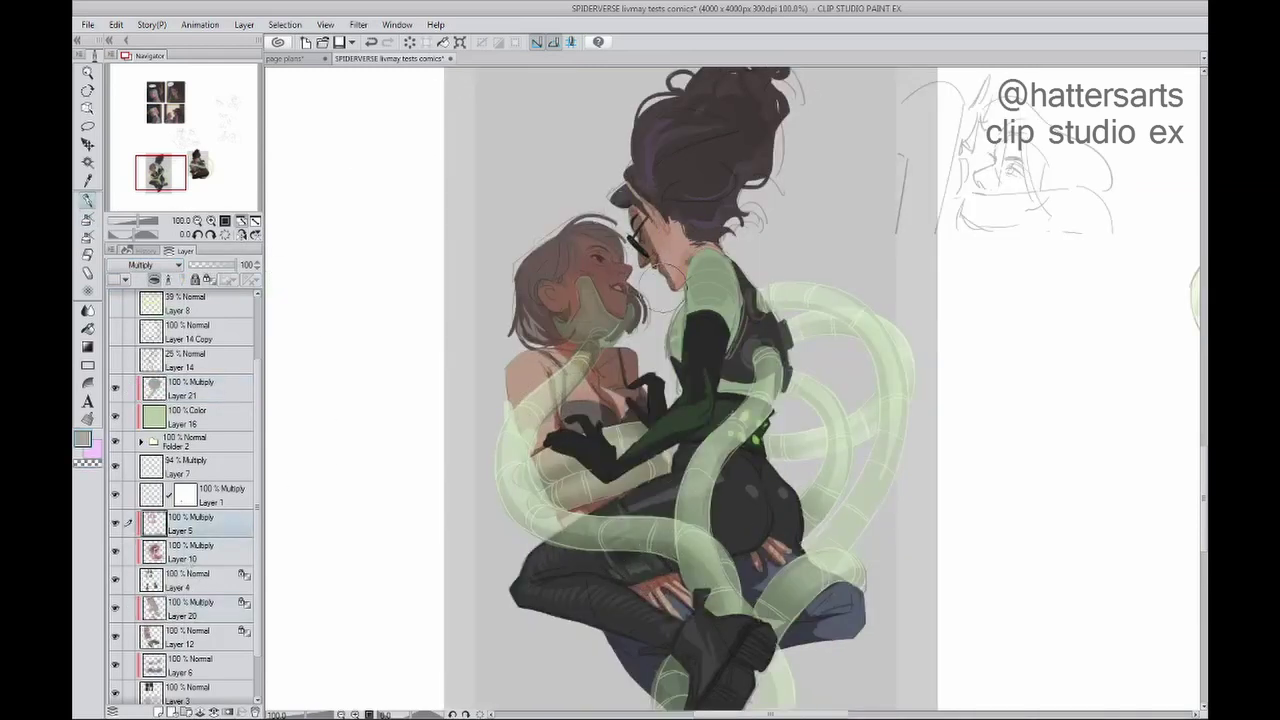
left_click(222, 603)
left_click(205, 523)
left_click_drag(660, 160, 650, 260)
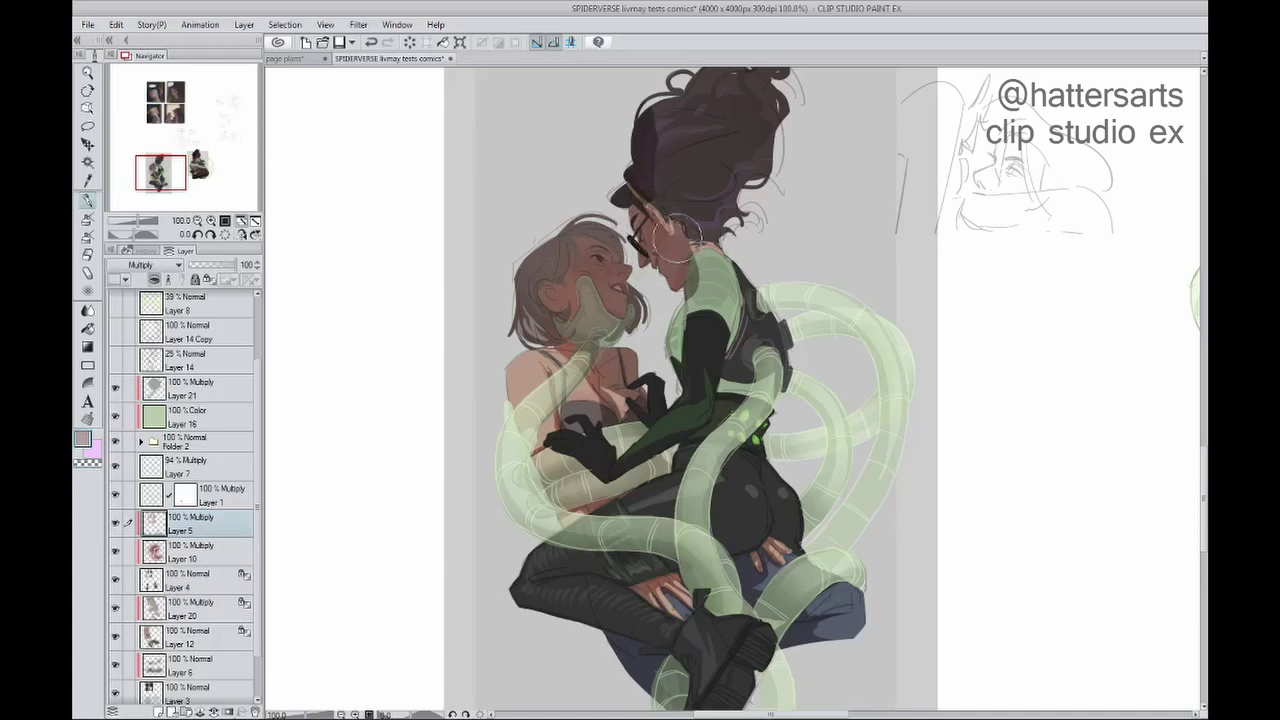
scroll(660, 200, "up", 1)
key("h")
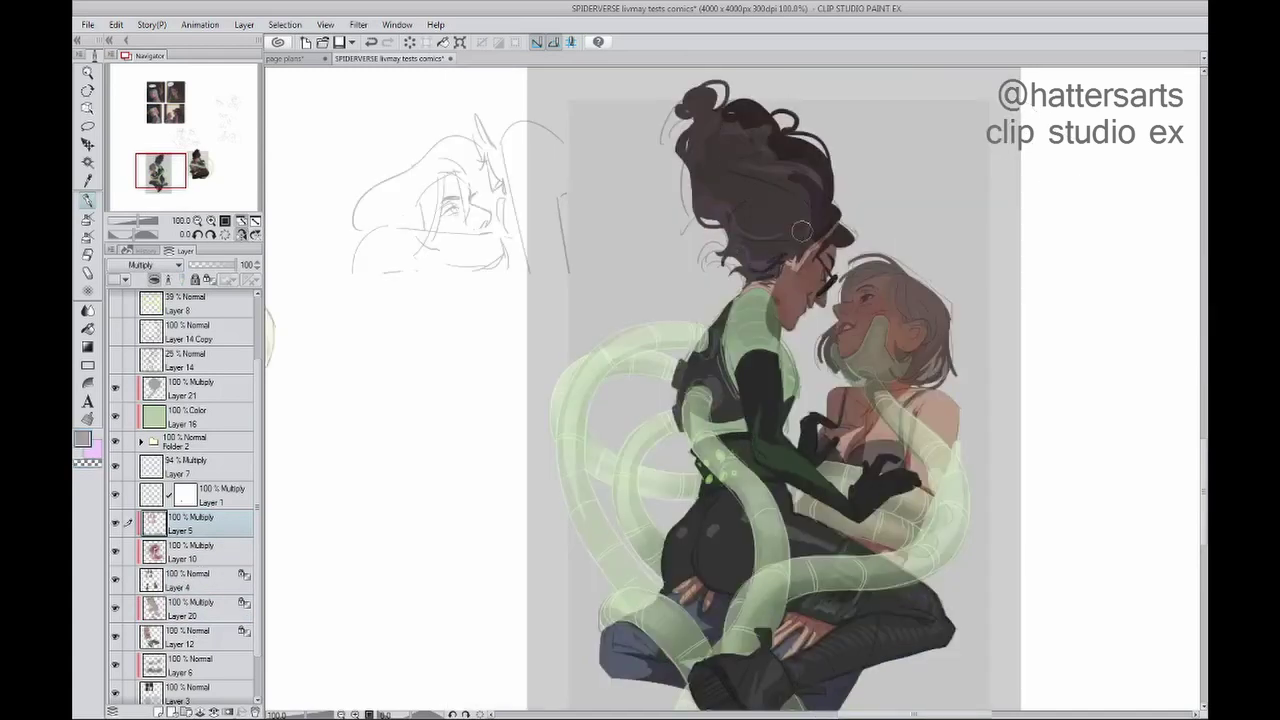
key("h")
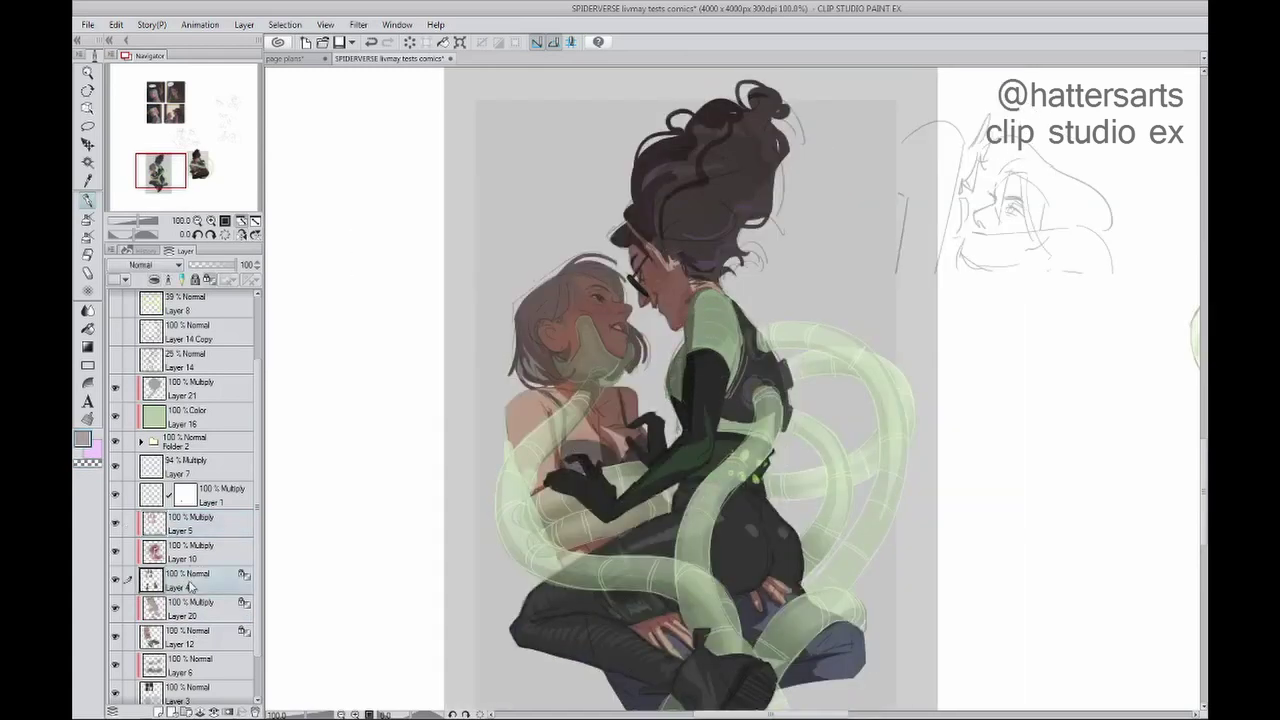
Step: Unlock Layer 20's transparent pixels, lighten its chest shadow, and shade the kneeling figure's torso and hips on Layer 5
left_click(195, 605)
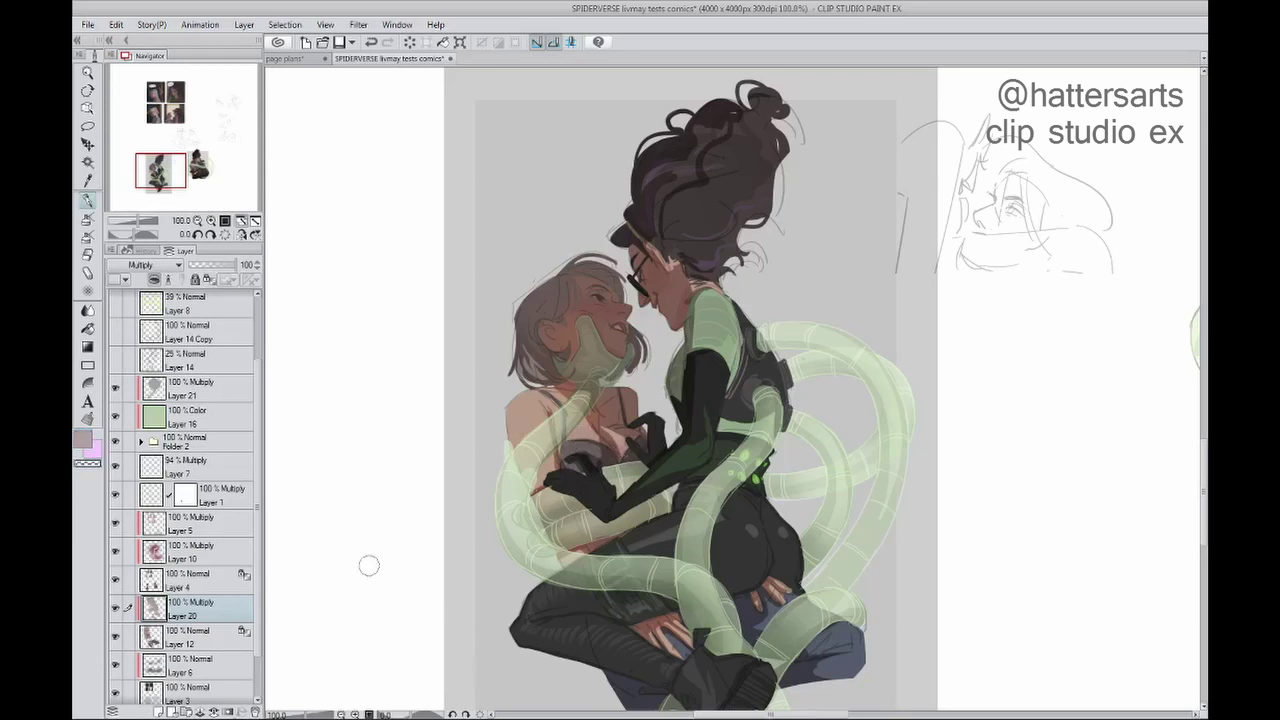
key("alt+]")
key("alt+]")
key("alt+]")
key("h")
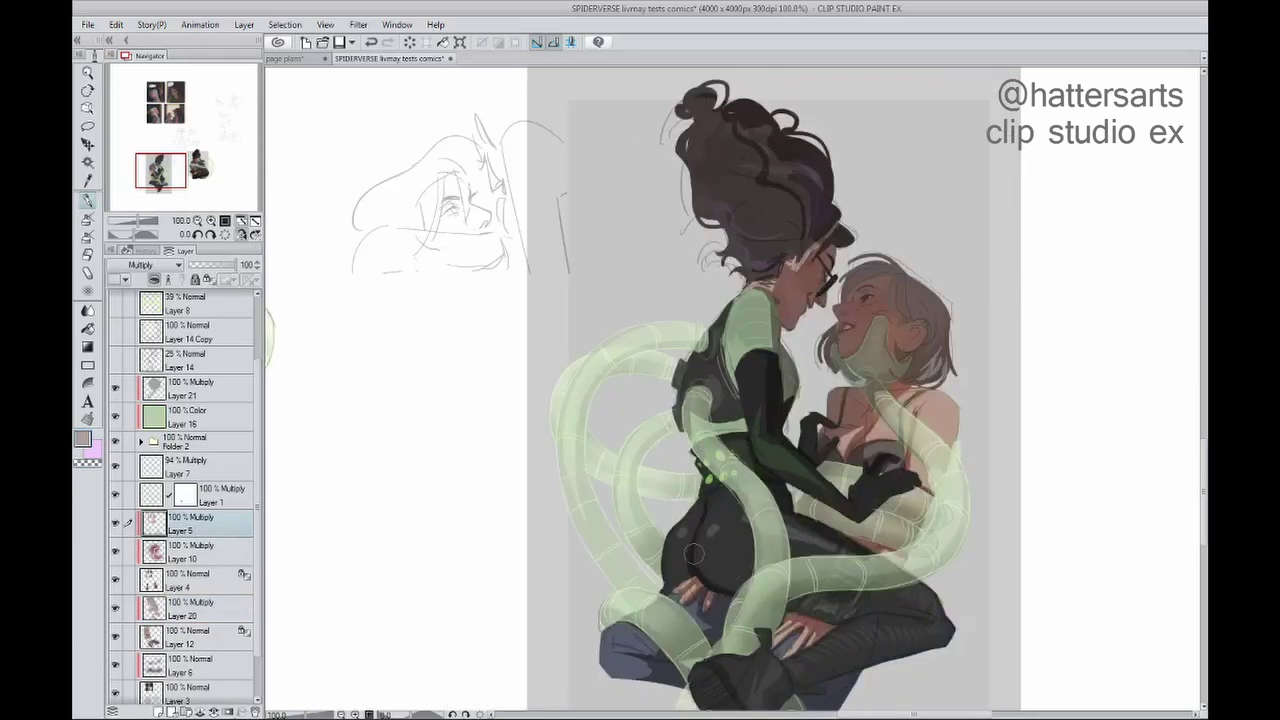
key("h")
left_click_drag(756, 525, 745, 495)
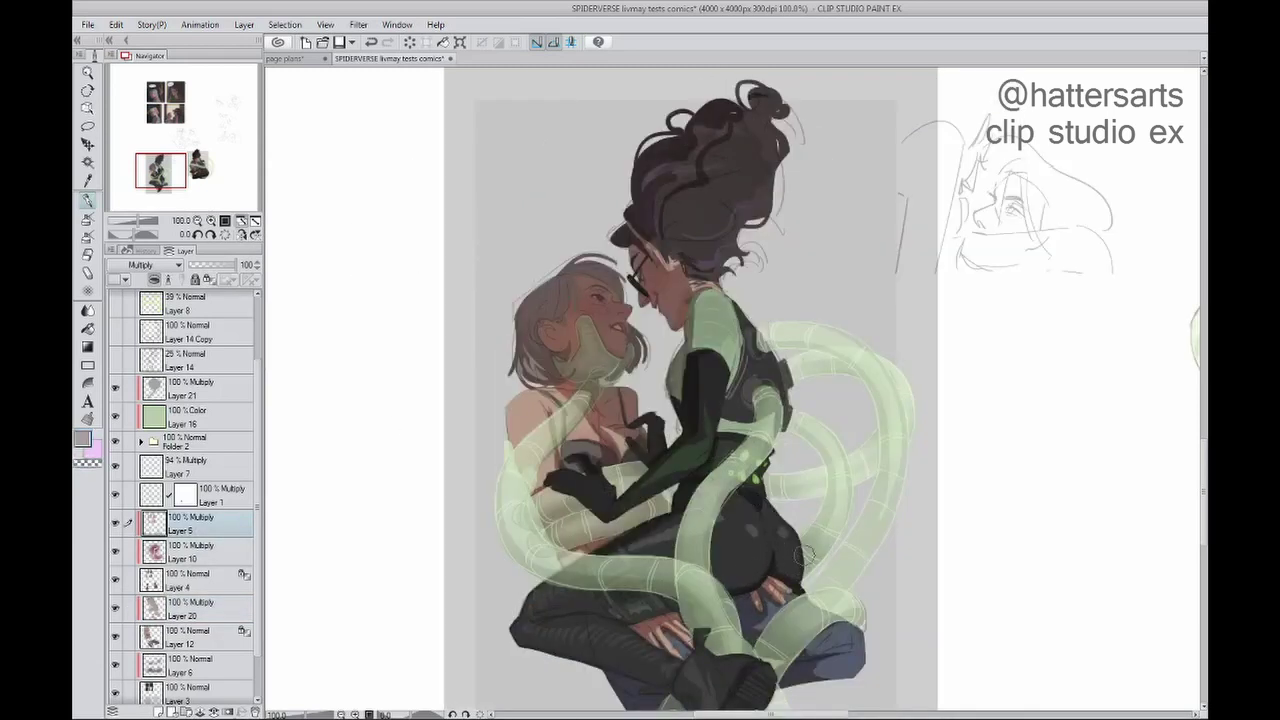
Step: Refine the kneeling figure's hip shadows on Layer 5 and unlock the transparent pixels of Layer 4
key("h")
key("h")
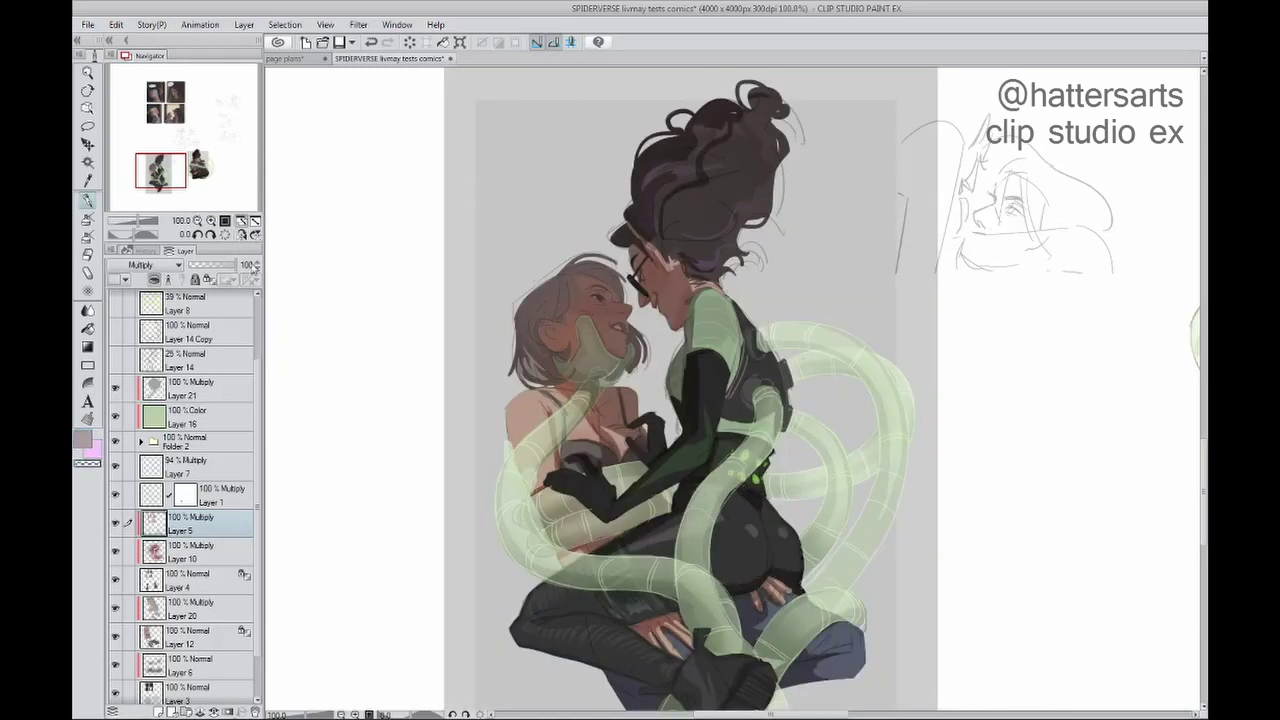
key("h")
left_click(635, 535, "ctrl+shift")
key("h")
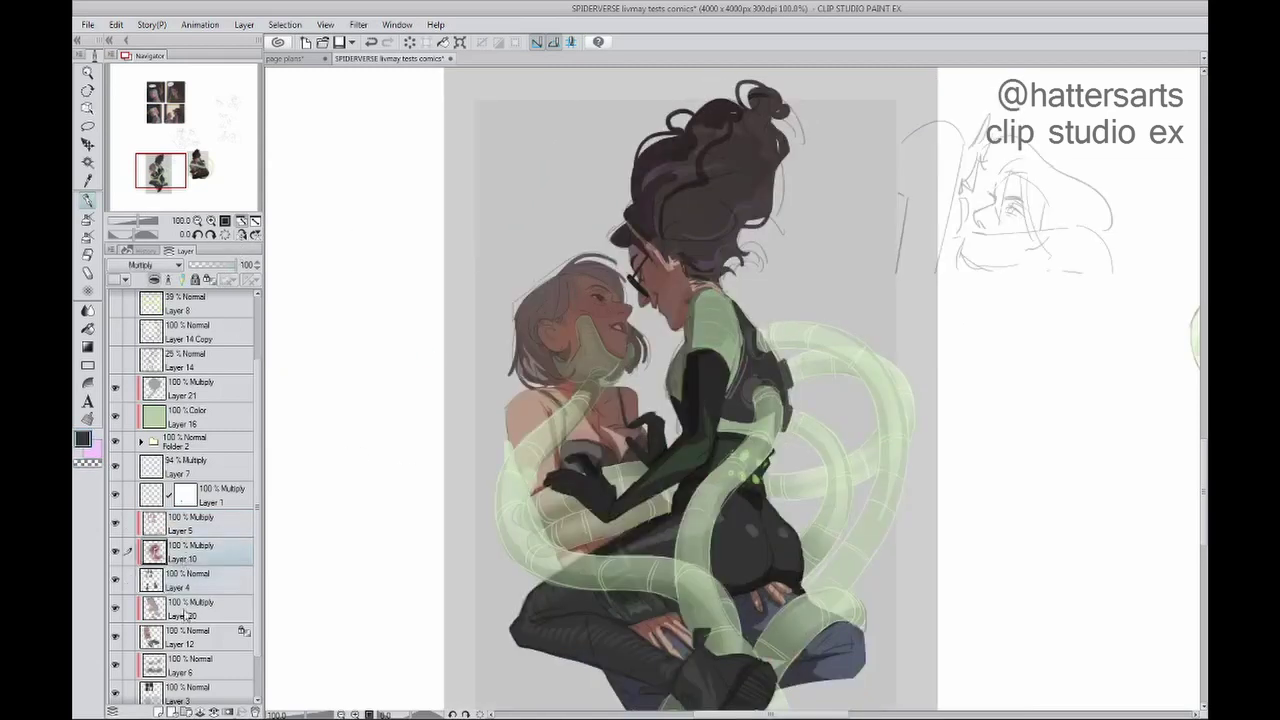
Step: Deepen the Layer 5 shadows across the kneeling figure's hair, back, hips and gloved hand
left_click(233, 524)
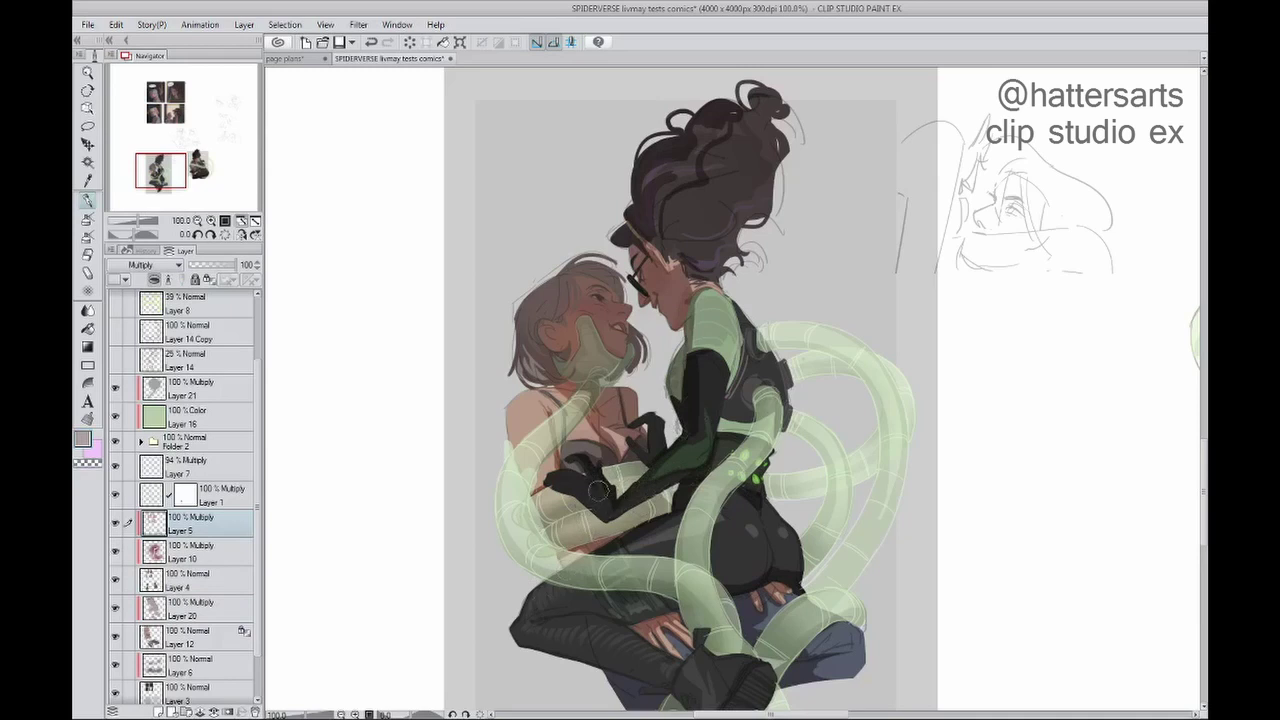
key("h")
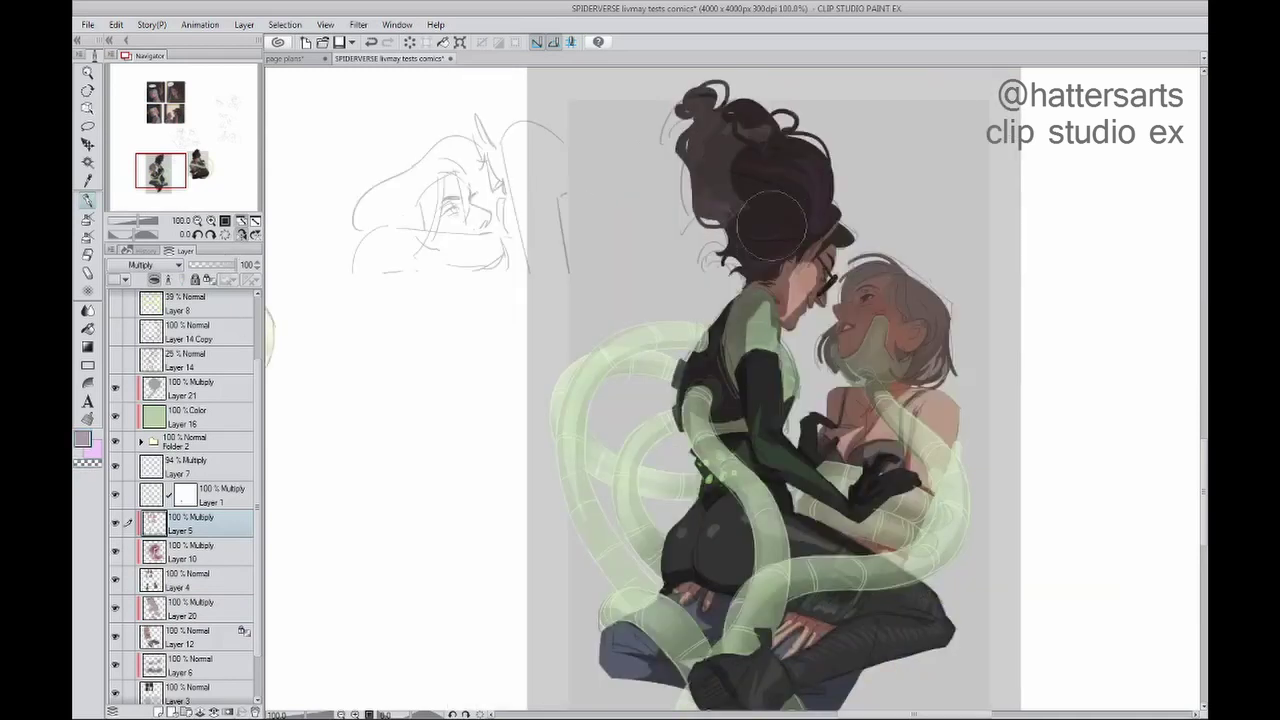
key("h")
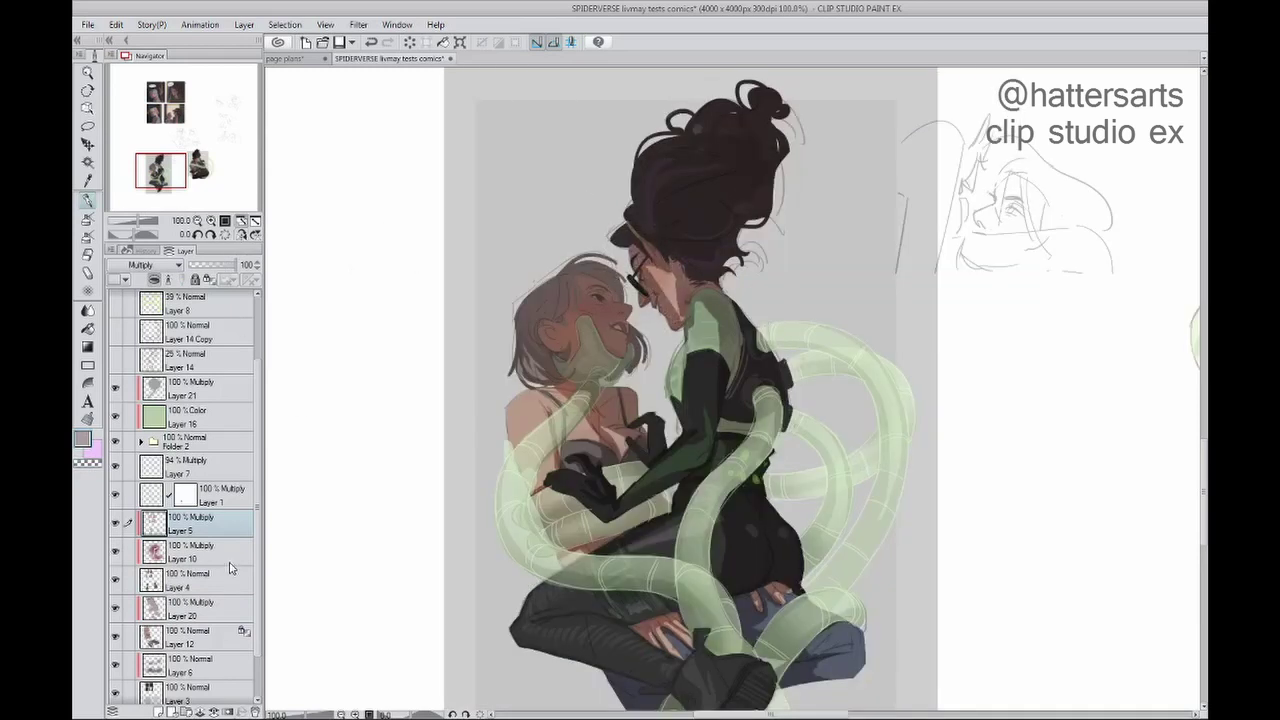
Step: Add reddish shadow to the seated figure's shoulder and arm on Layer 20 and lighten a patch beside the jaw
left_click(210, 608)
key("h")
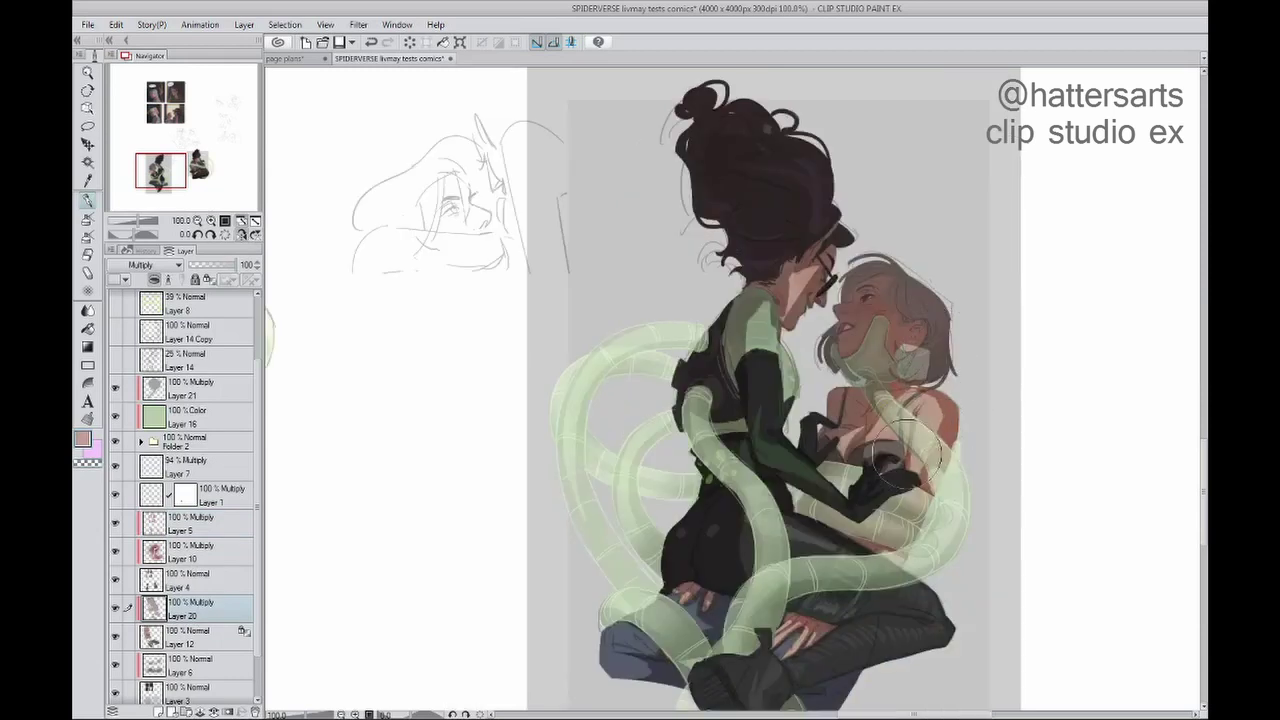
left_click(909, 455, "ctrl+shift")
Step: Refine the Layer 5 shadows over the kneeling figure's hips and folded lower leg, checking the composition mirrored
key("h")
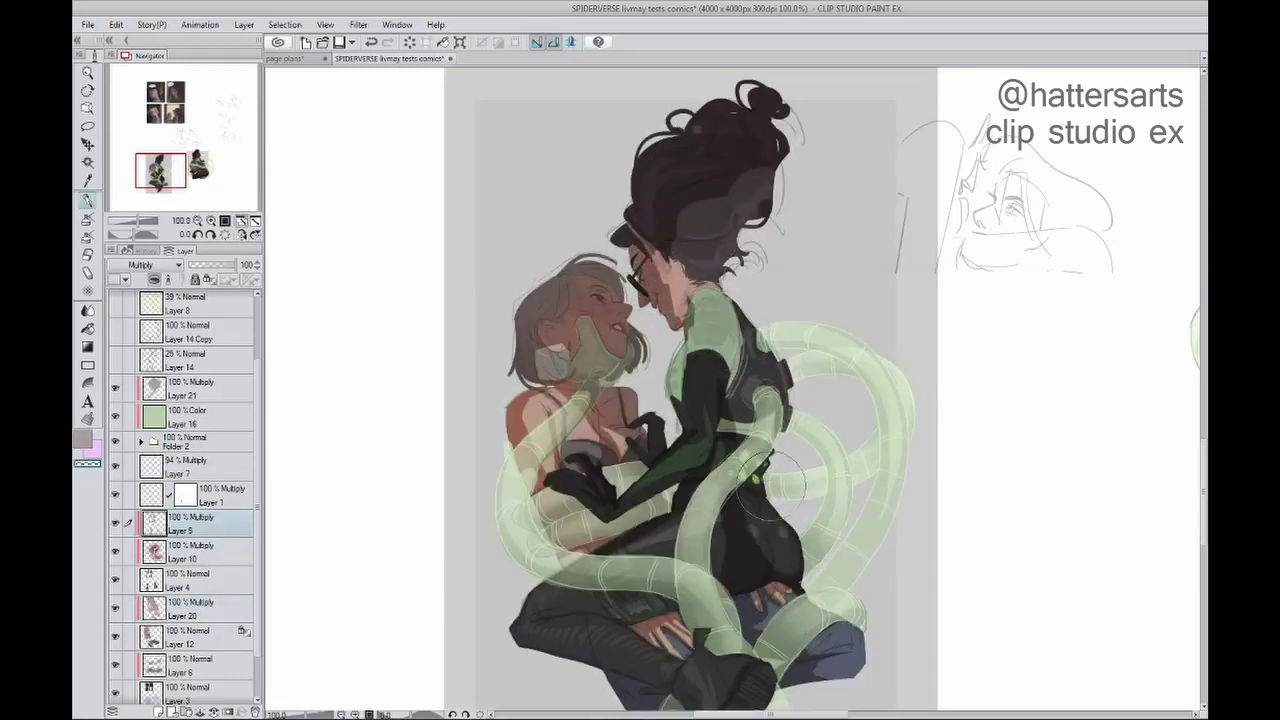
left_click_drag(775, 483, 745, 585)
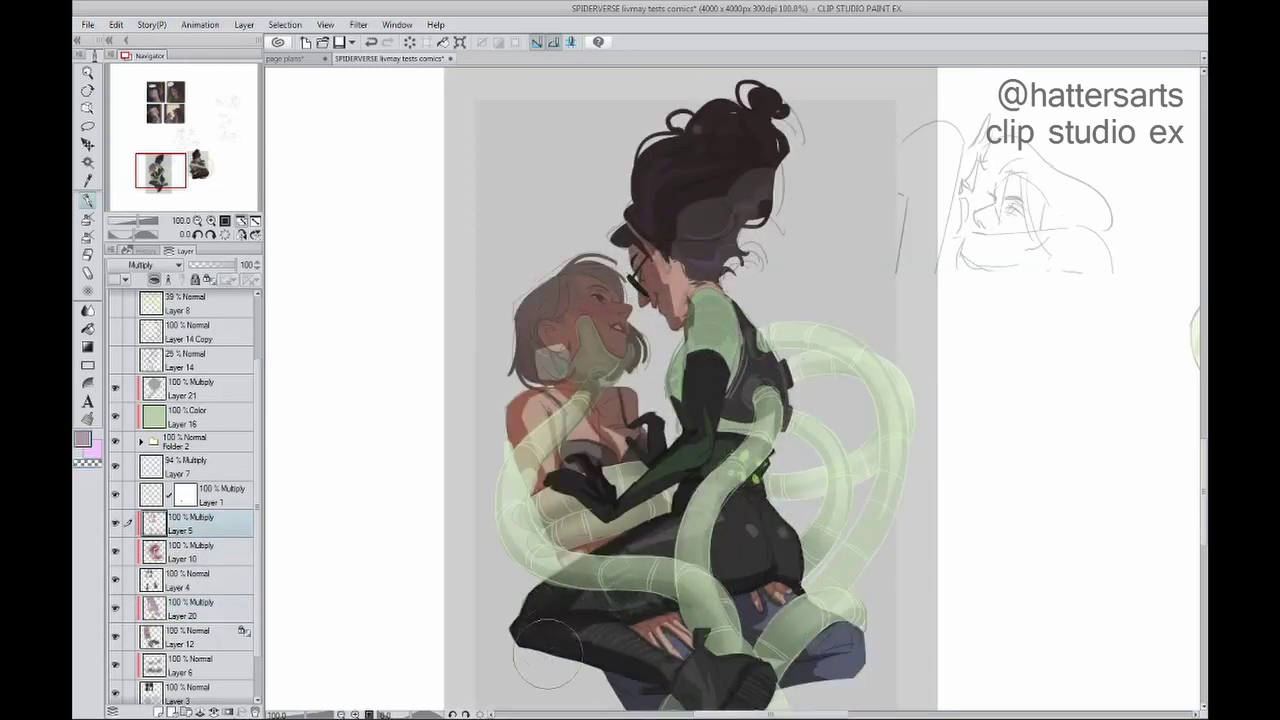
left_click(582, 630, "alt")
key("h")
left_click_drag(700, 500, 652, 455)
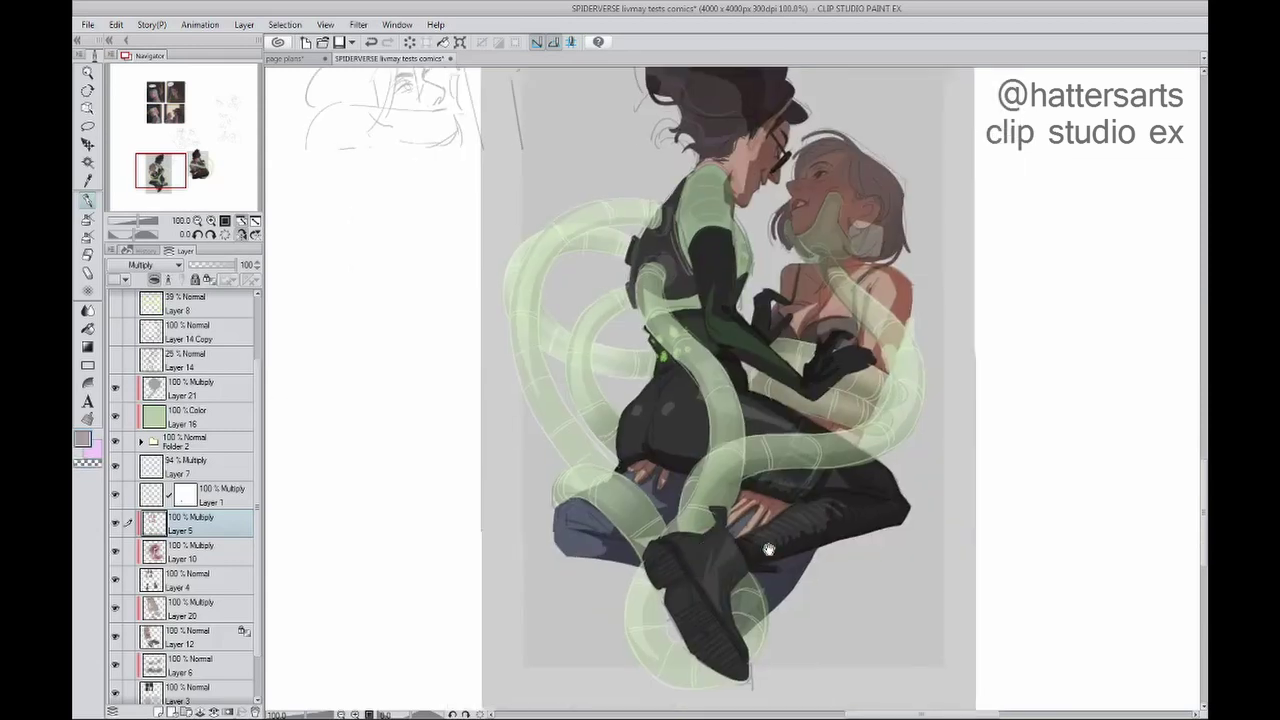
left_click(241, 221)
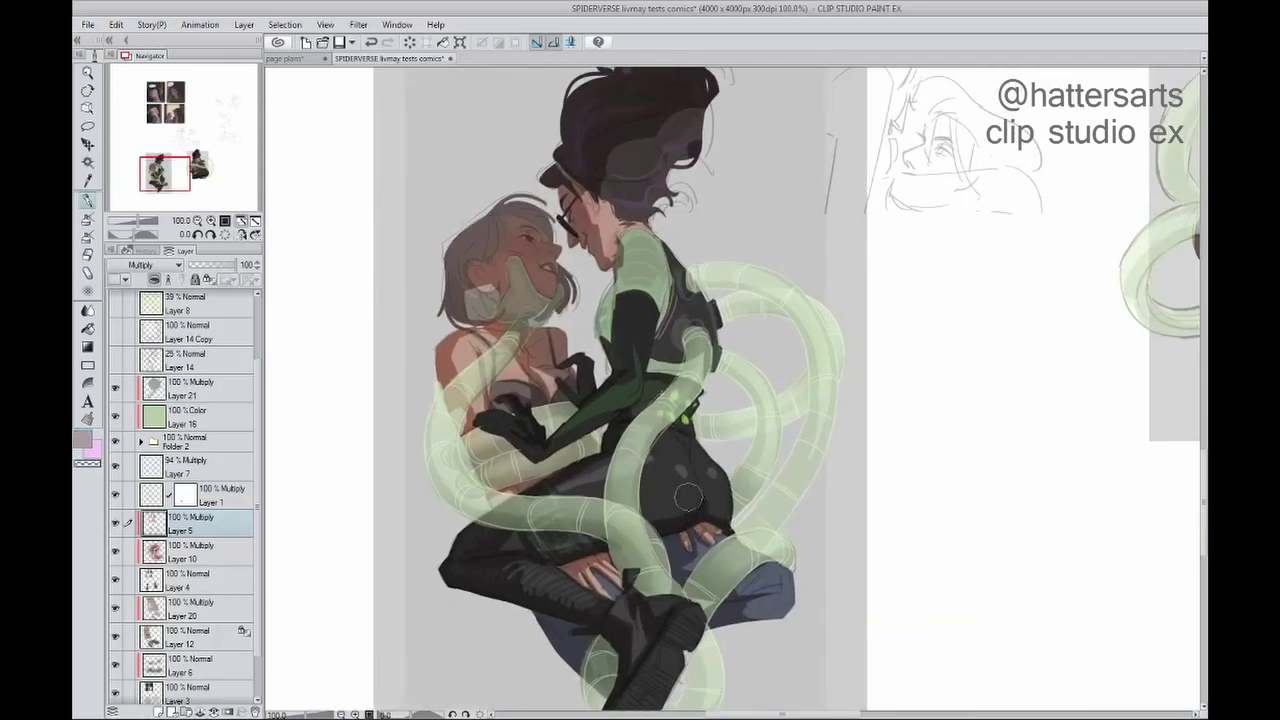
Step: Shade the tentacles on Layer 21 with grey-green sampled tones, covering the coils behind the back and around both figures
left_click(435, 505, "ctrl+shift")
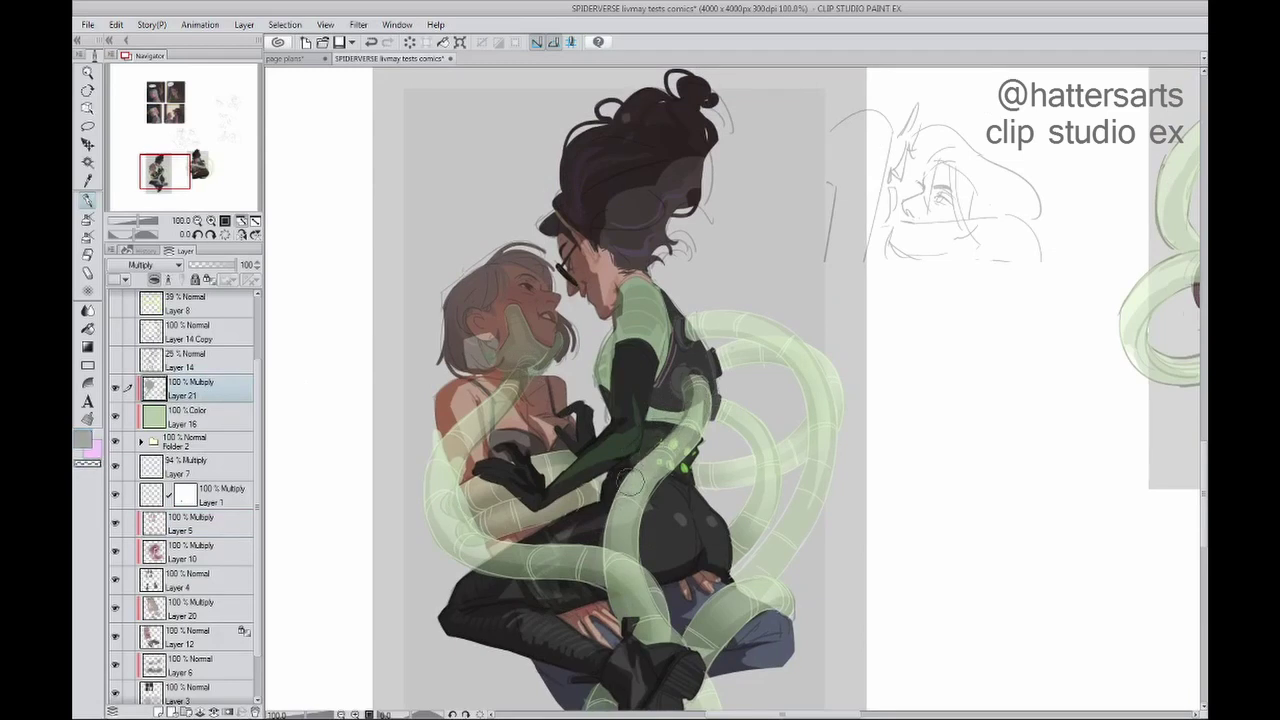
left_click_drag(511, 393, 524, 313)
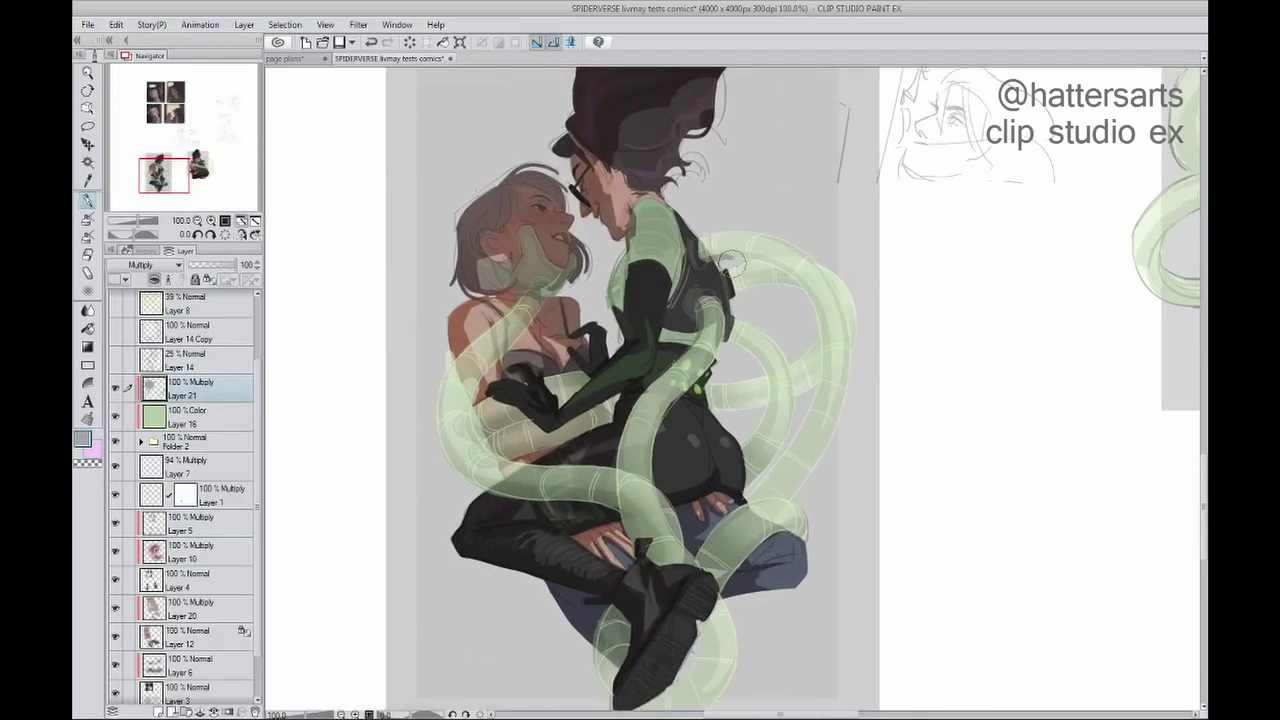
left_click_drag(411, 407, 437, 407)
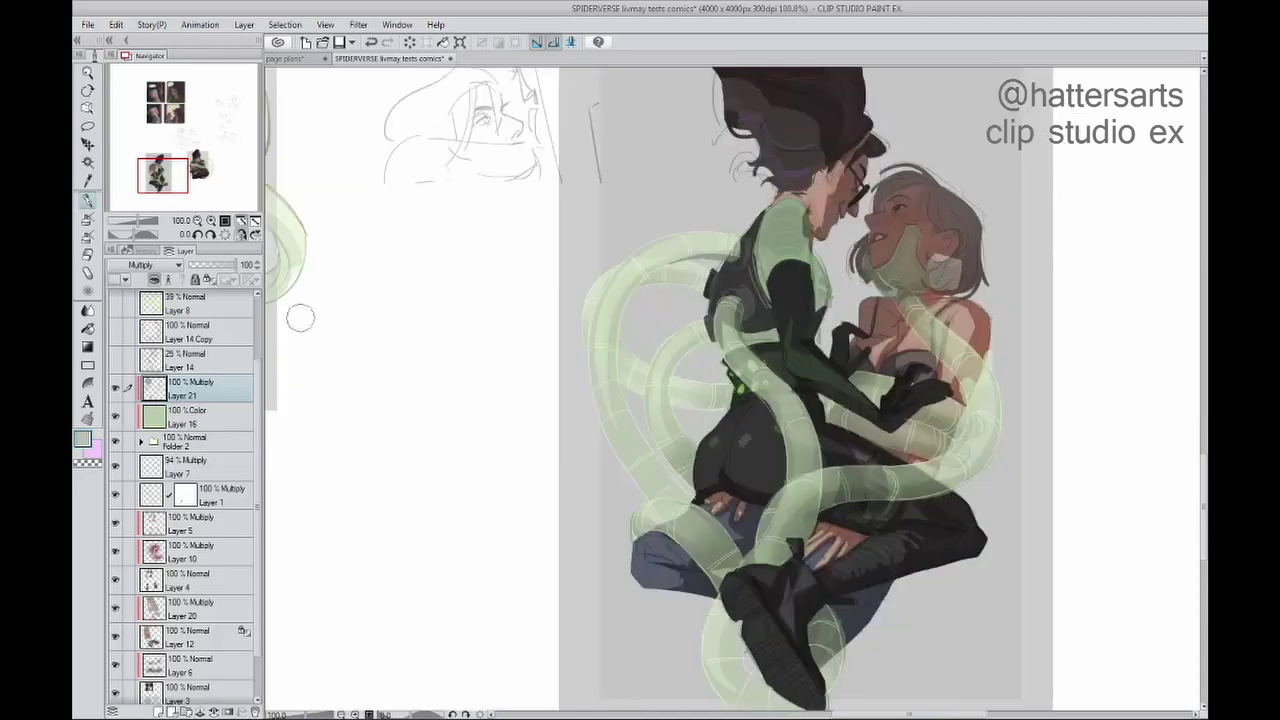
key("h")
key("h")
left_click(657, 493, "alt")
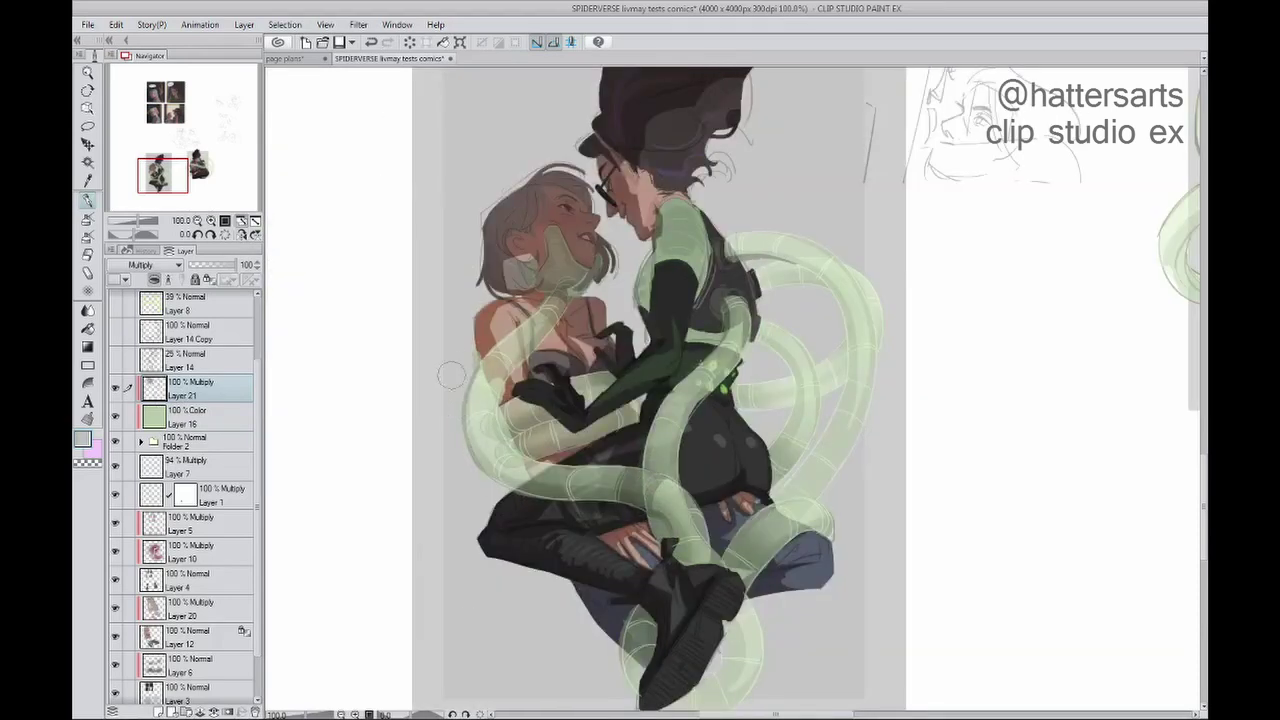
left_click_drag(451, 375, 477, 378)
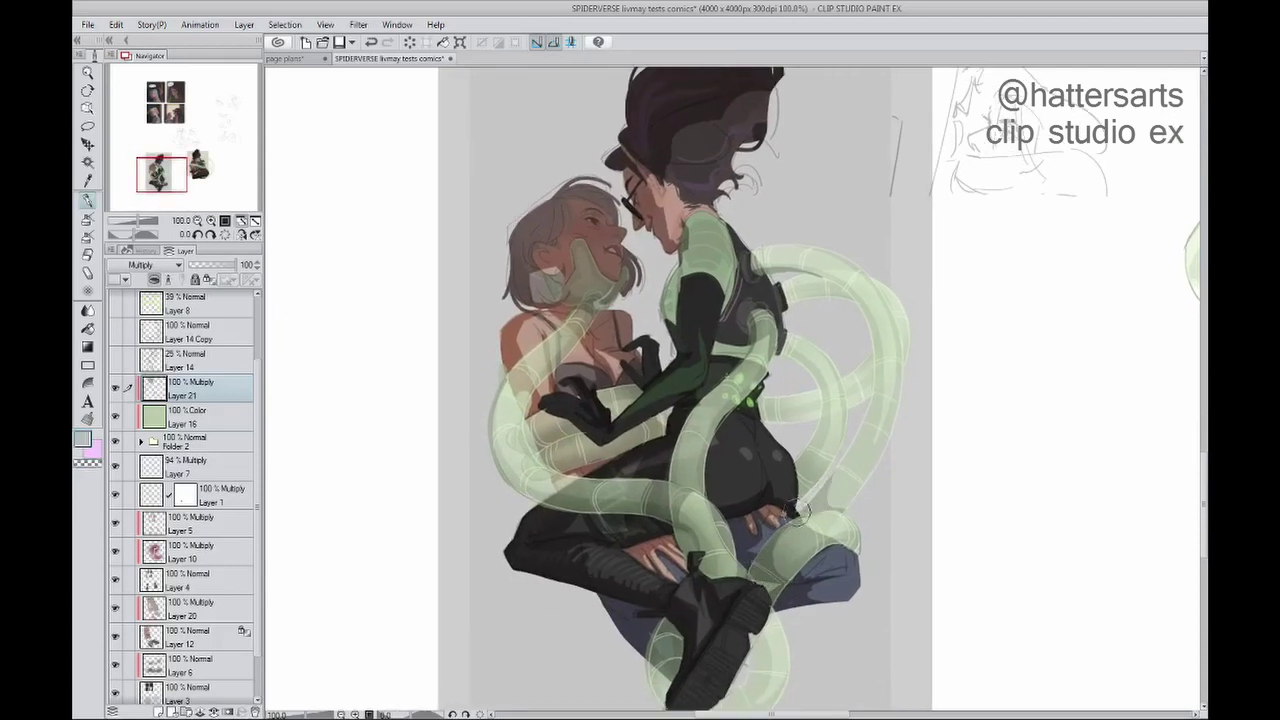
left_click_drag(684, 690, 692, 598)
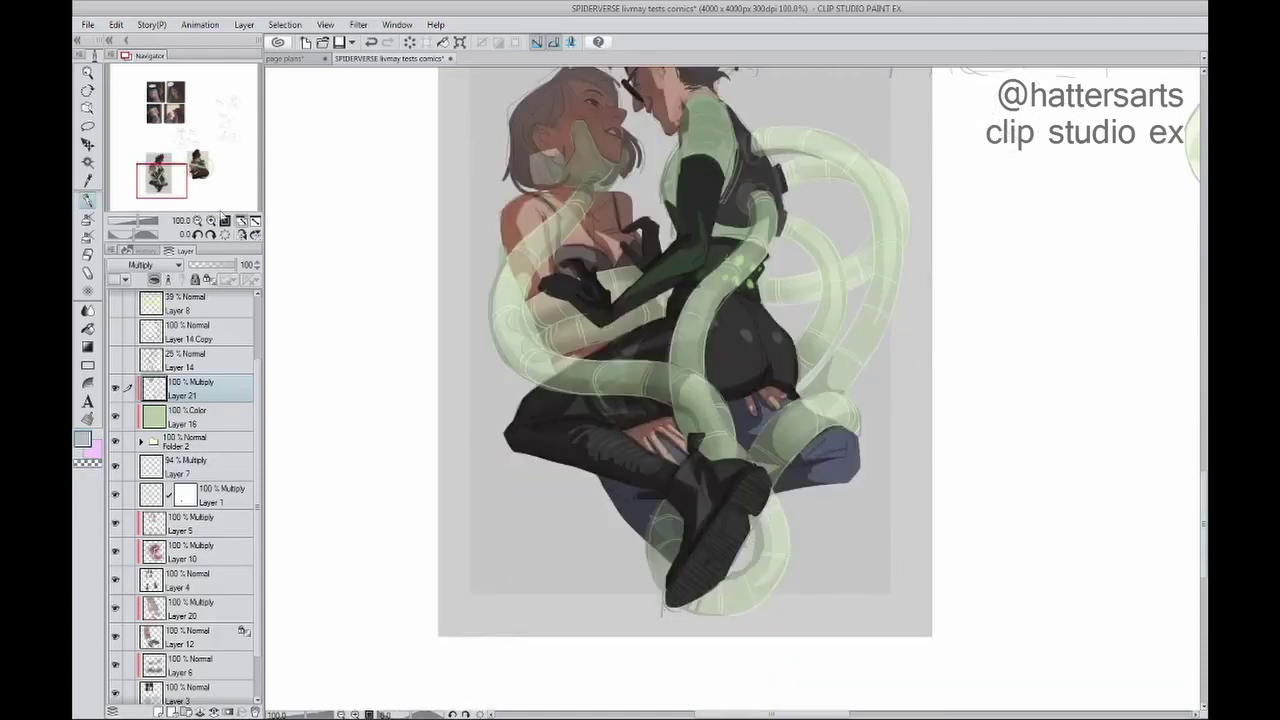
left_click_drag(672, 360, 660, 460)
Step: Fill the backdrop on Layer 3 with a darker grey and soften the kneeling figure's neck shadow on Layer 5 with locked transparency
left_click(688, 400, "ctrl+shift")
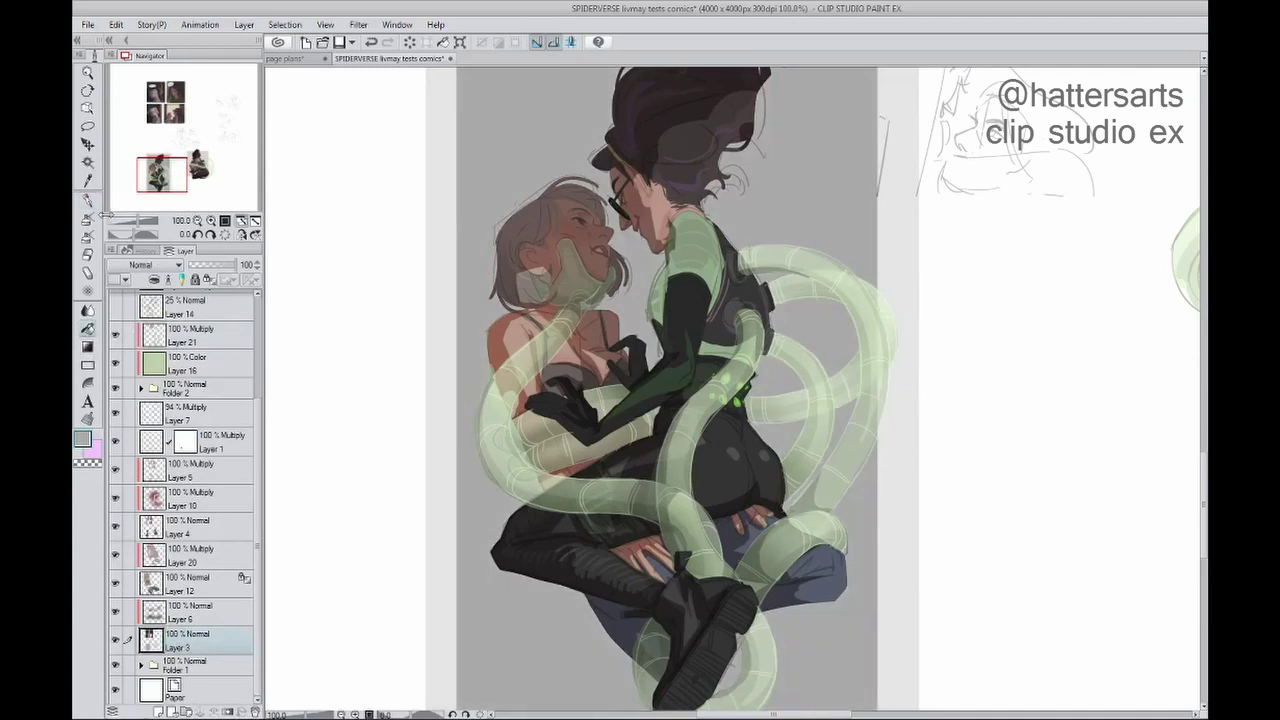
left_click(95, 205)
left_click(614, 246)
mouse_move(614, 246)
left_mouse_down()
mouse_move(587, 266)
mouse_move(628, 348)
left_mouse_up()
left_click(622, 283)
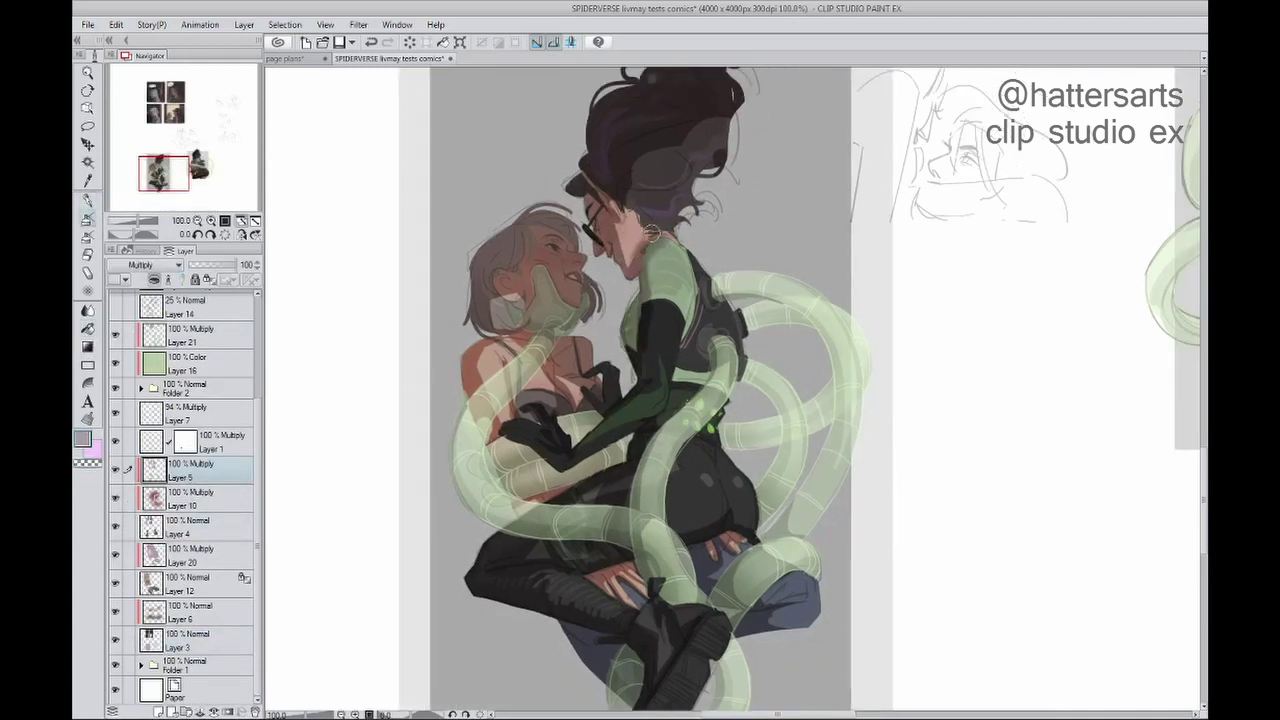
left_click_drag(648, 233, 645, 263)
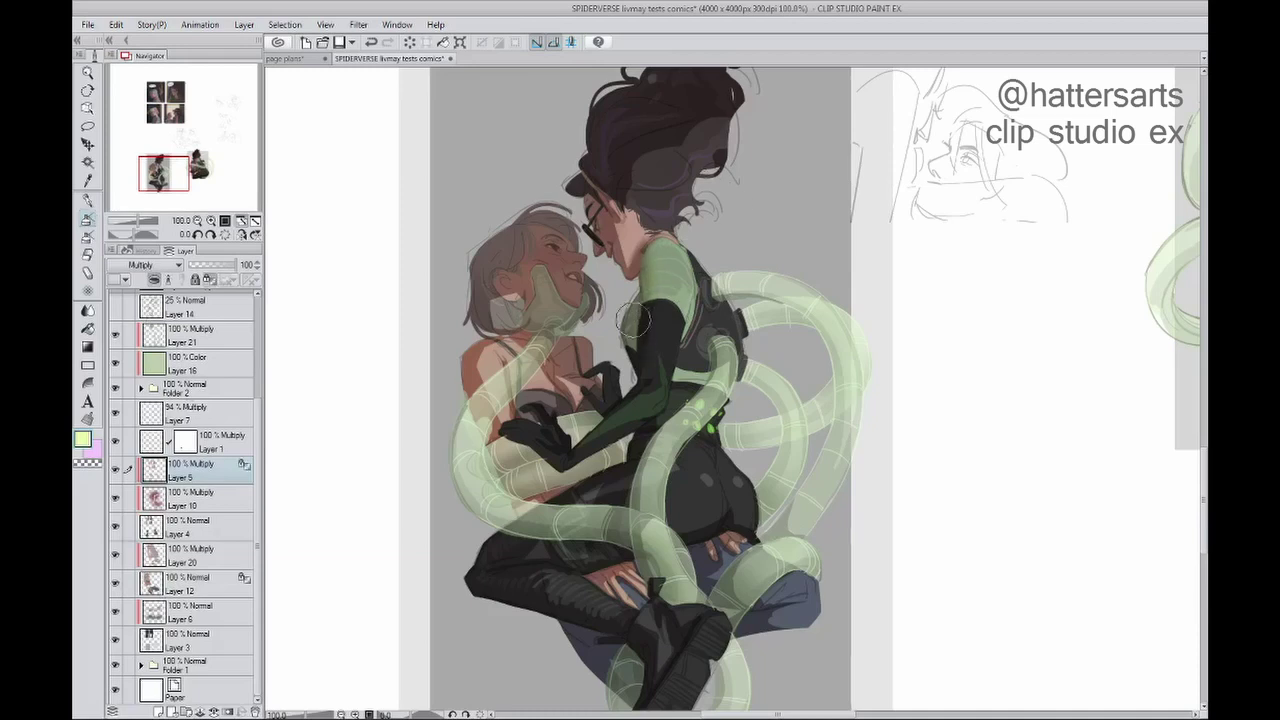
Step: Lock Layer 20's transparent pixels, tint the seated figure's skin shadows warmer, and return to Layer 5 with its transparency unlocked
left_click(190, 555)
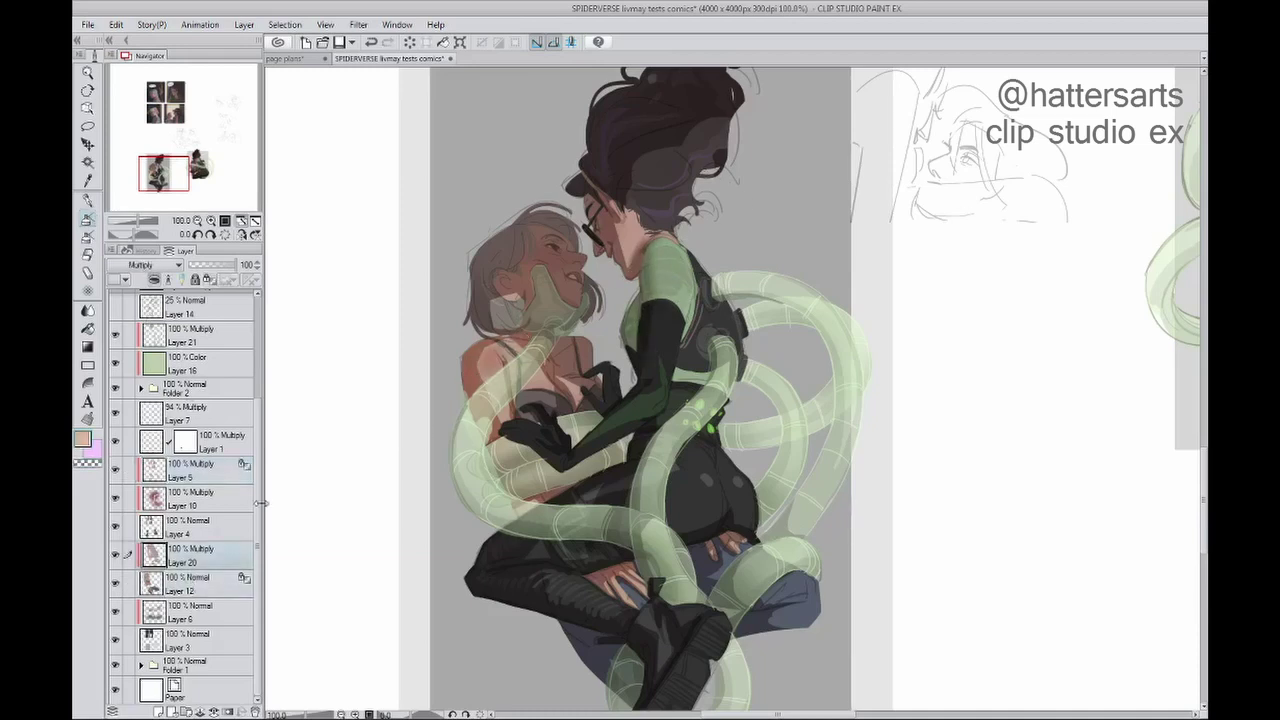
left_click(495, 366, "alt")
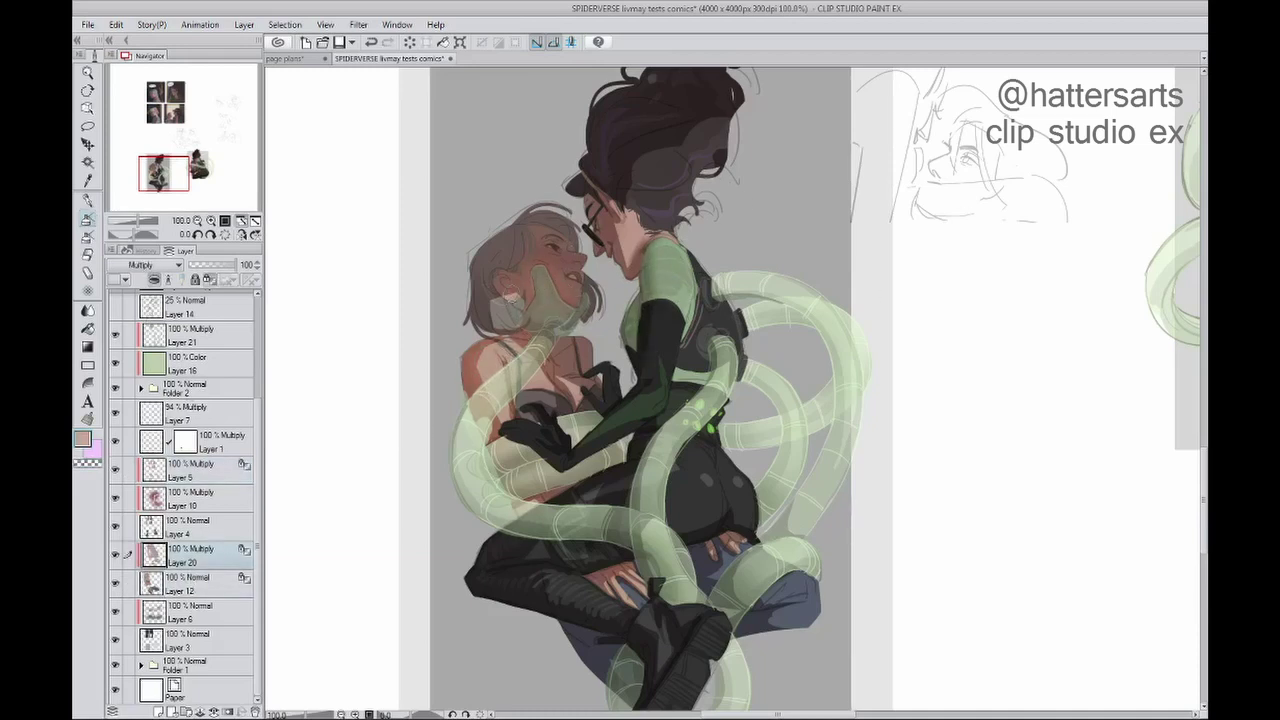
left_click(423, 458, "ctrl")
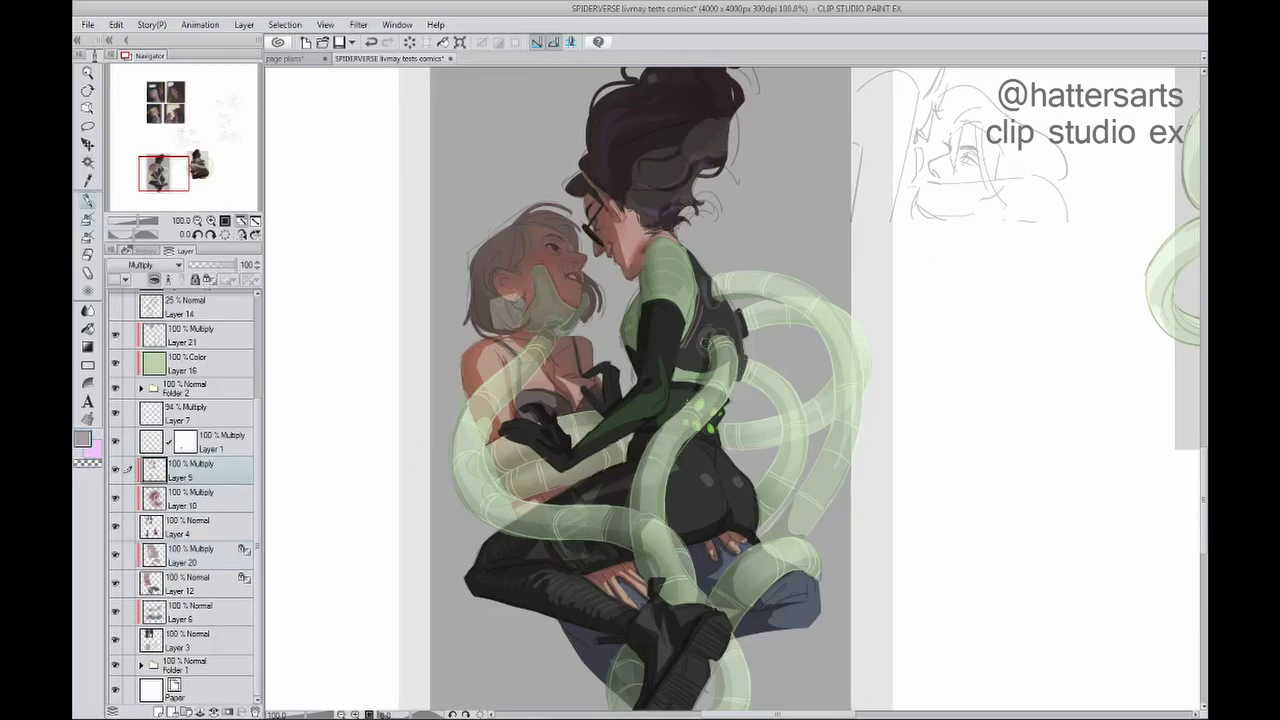
Step: Unlock Layer 12's transparent pixels, extend the seated figure's blue trouser leg downward, and shade its folds on Layer 20
scroll(650, 400, "down", 2)
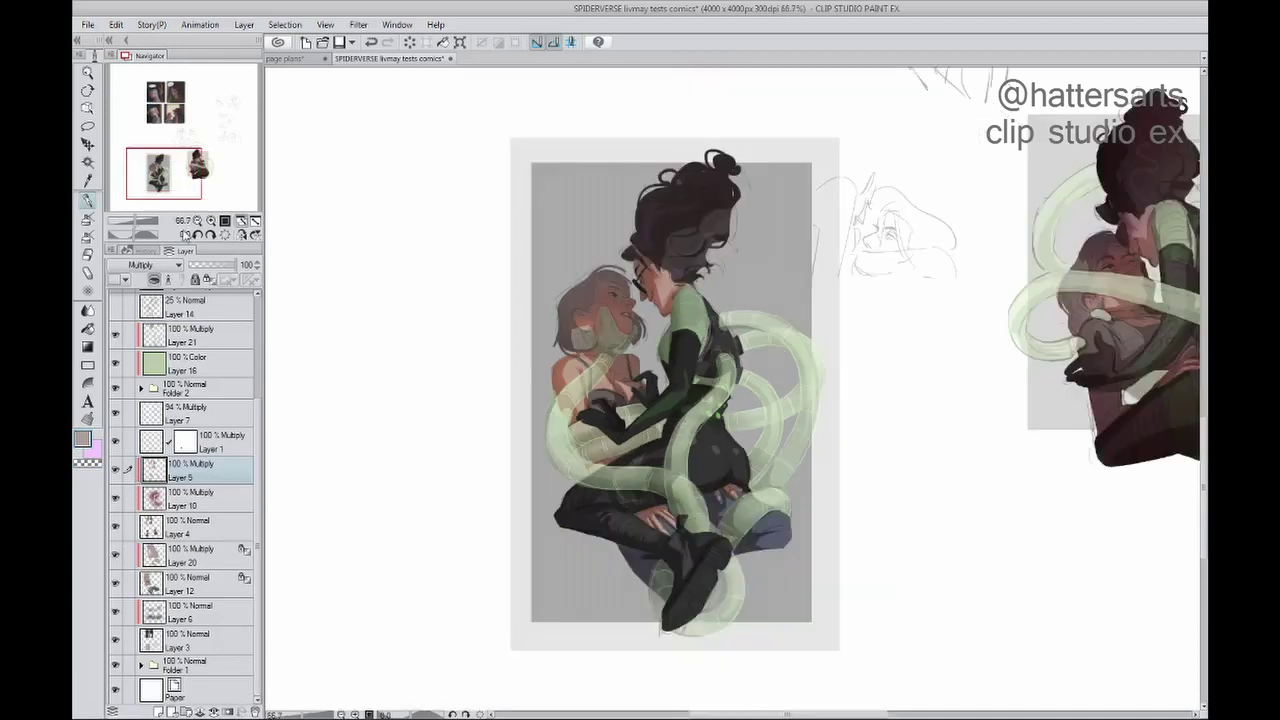
scroll(650, 400, "up", 2)
left_click(790, 600, "ctrl")
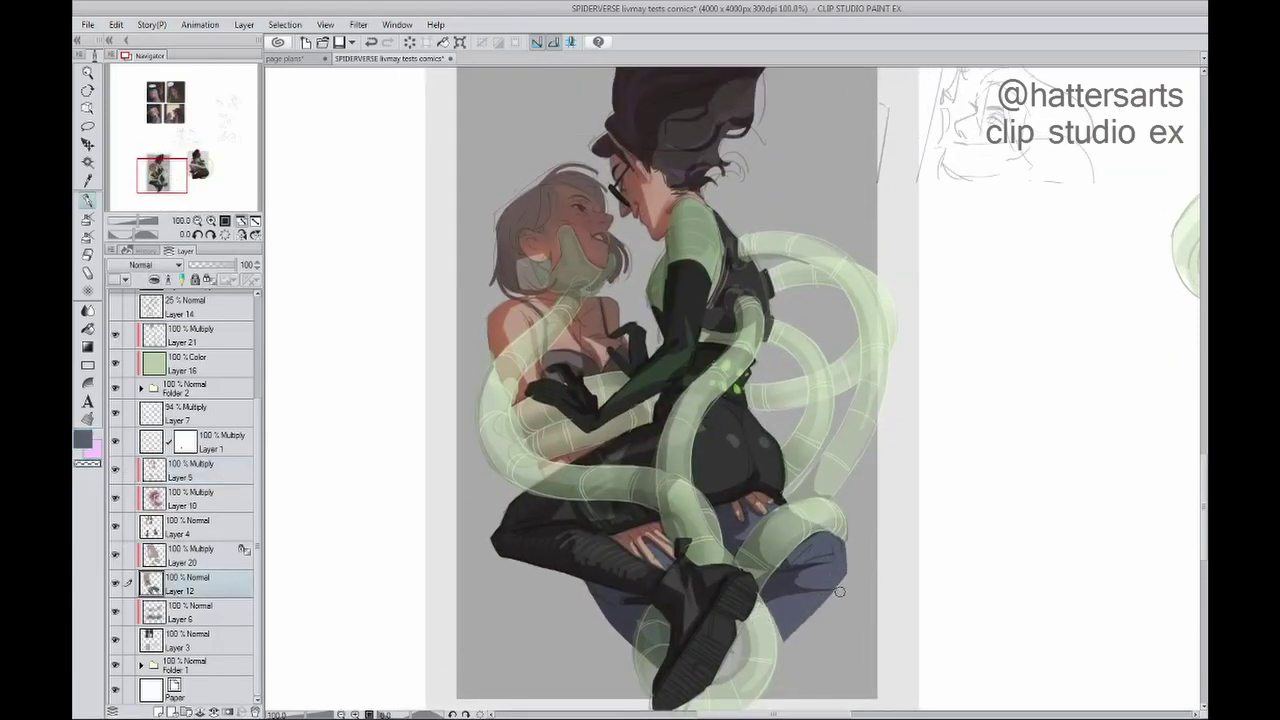
left_click(808, 625, "ctrl")
left_click(773, 594, "alt")
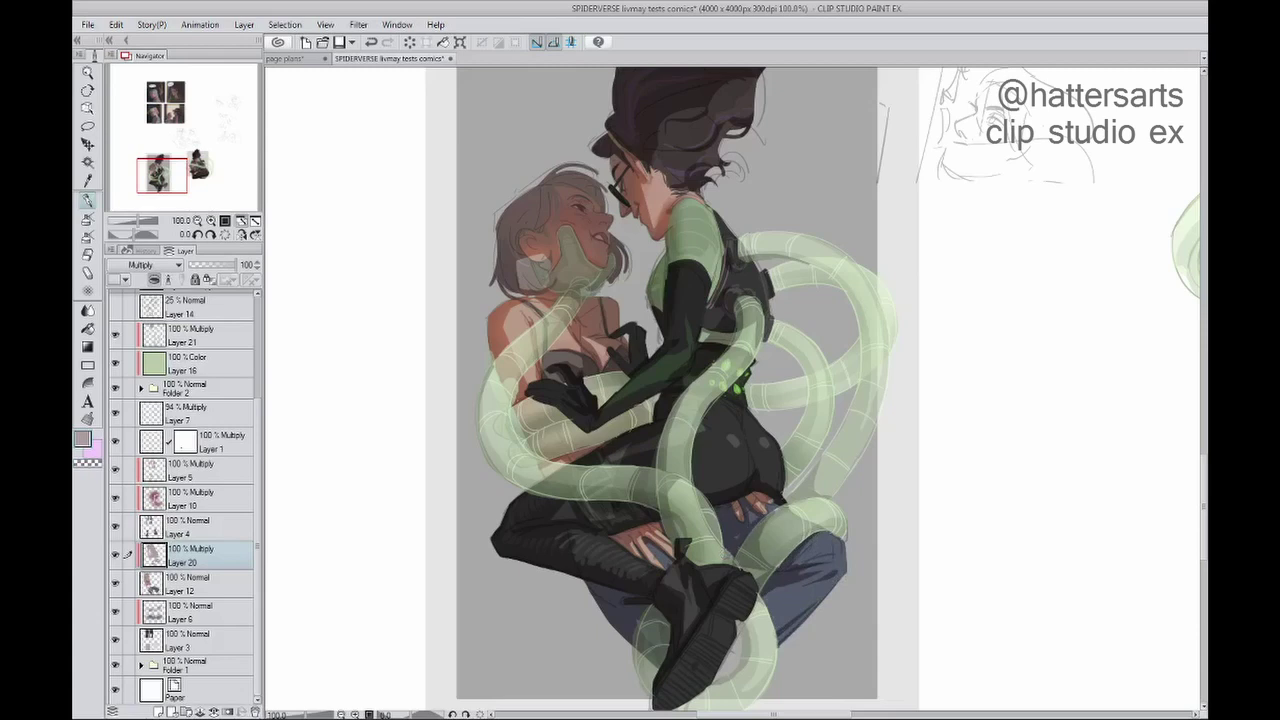
Step: Deepen the kneeling figure's lower leg and boot on Layer 10 with soft dark red Multiply shading
scroll(614, 157, "down", 1)
left_click(640, 200, "ctrl")
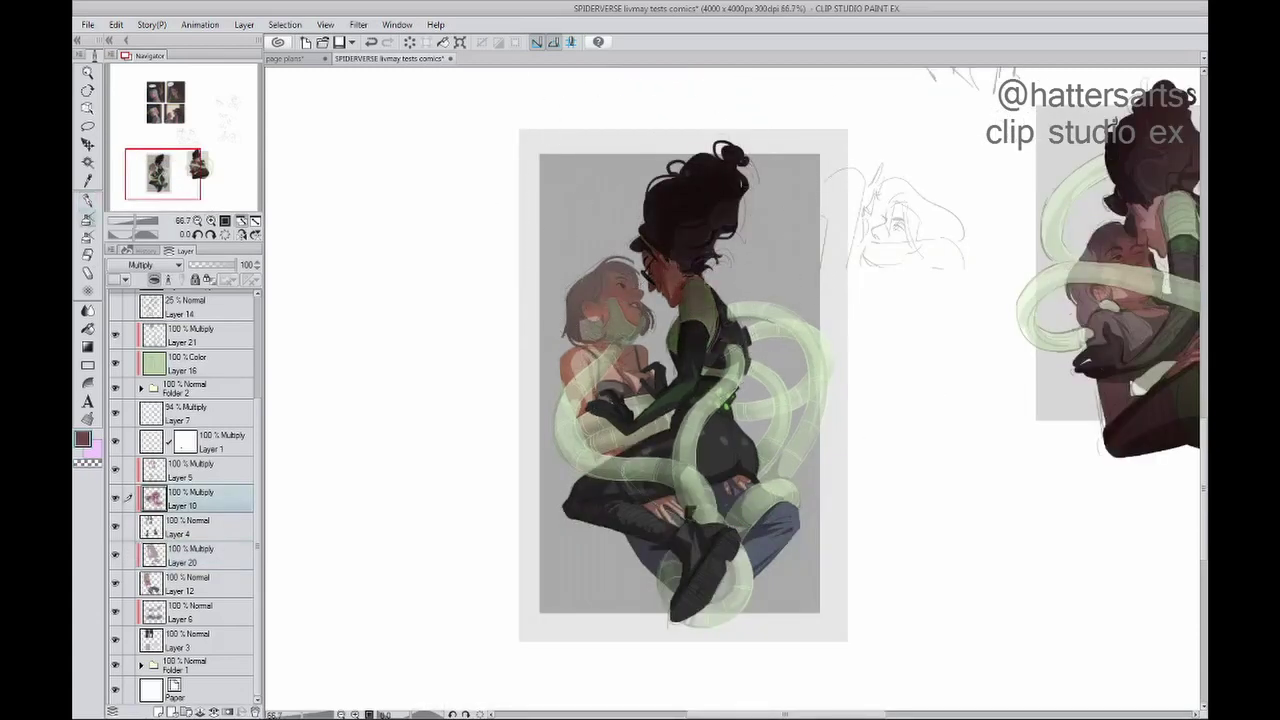
left_click(620, 210, "alt")
left_click(86, 205)
scroll(670, 420, "up", 1)
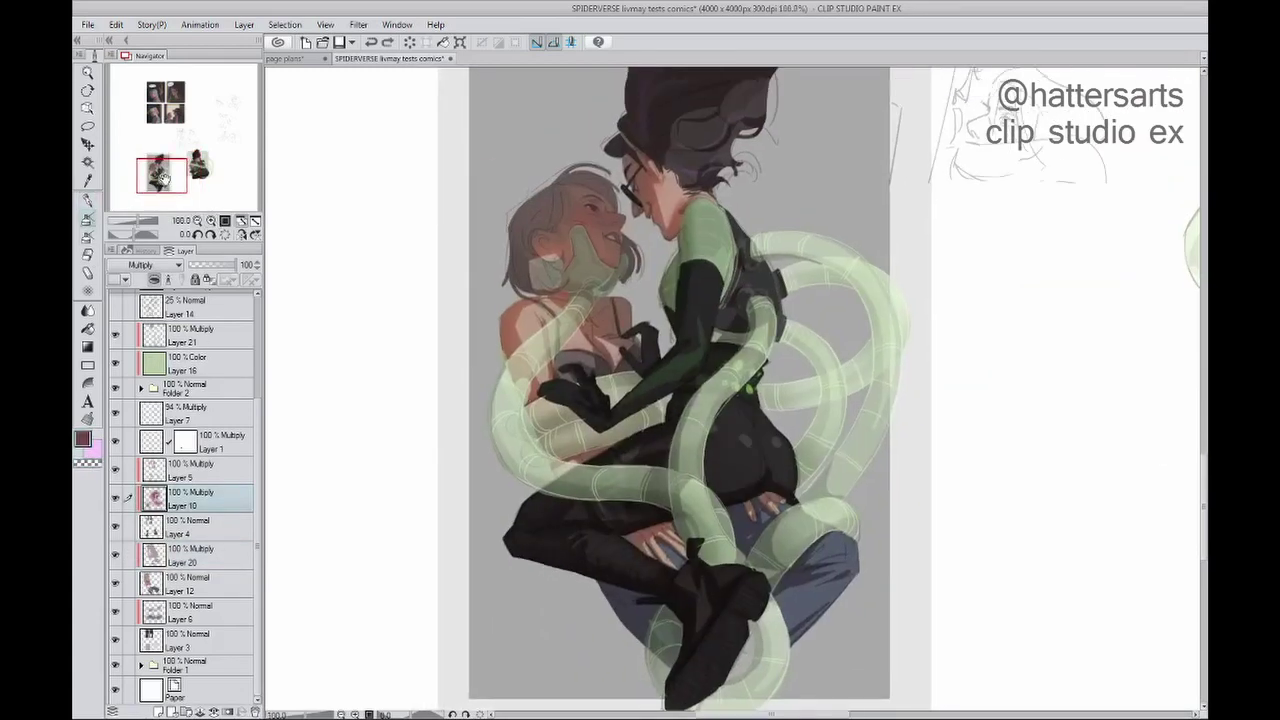
Step: Group the figure layers into a folder and airbrush dark red shading over their legs on a new clipped Multiply layer
key("ctrl+g")
key("ctrl+shift+n")
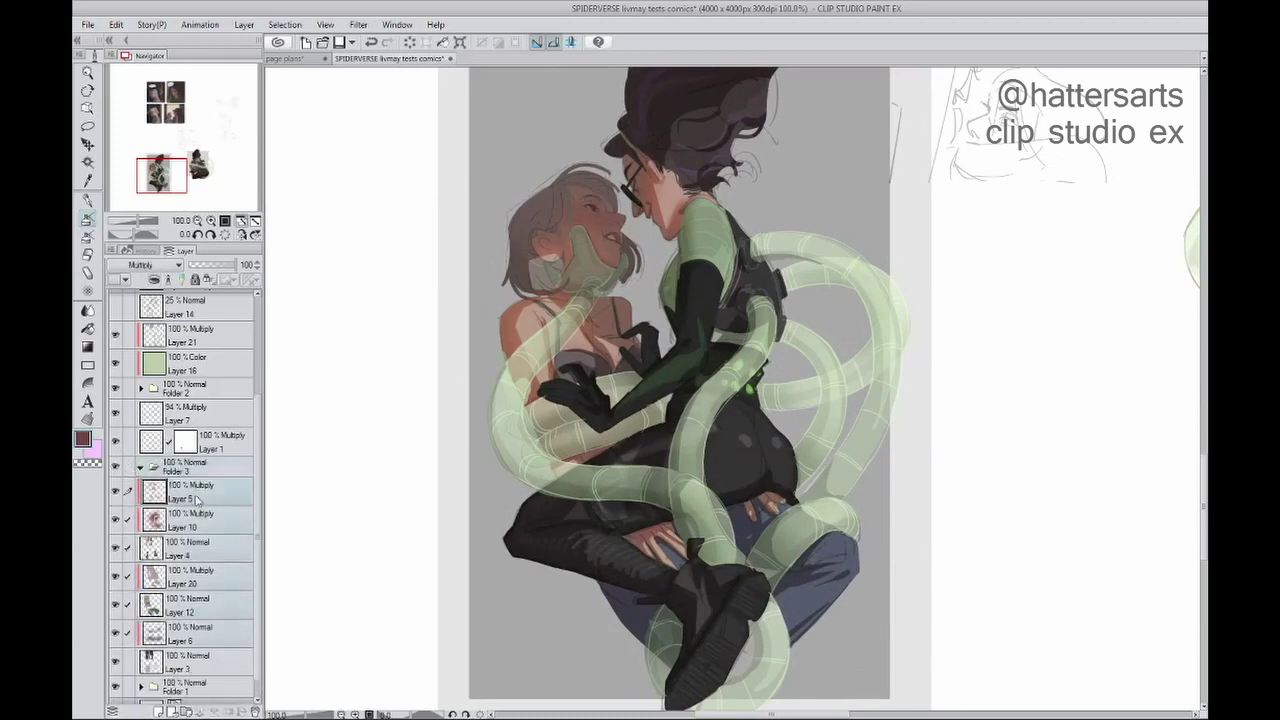
left_click(143, 264)
left_click(140, 288)
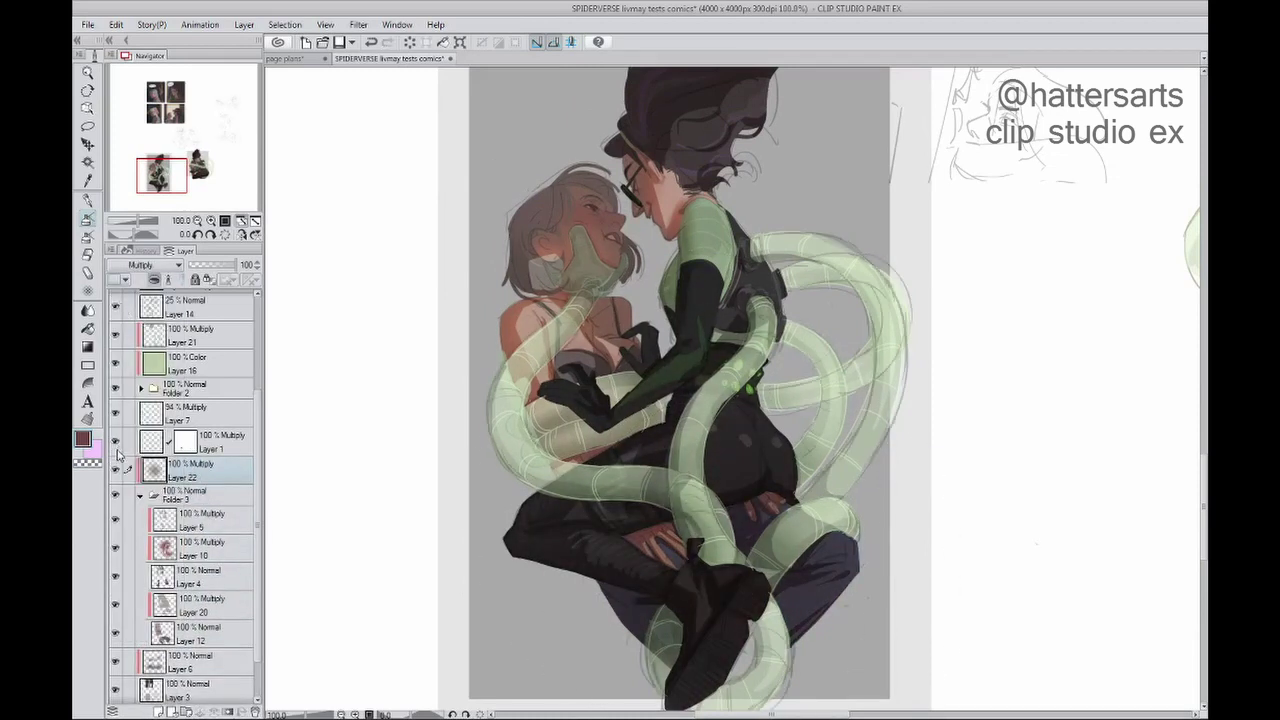
left_click(115, 442)
scroll(113, 388, "down", 4)
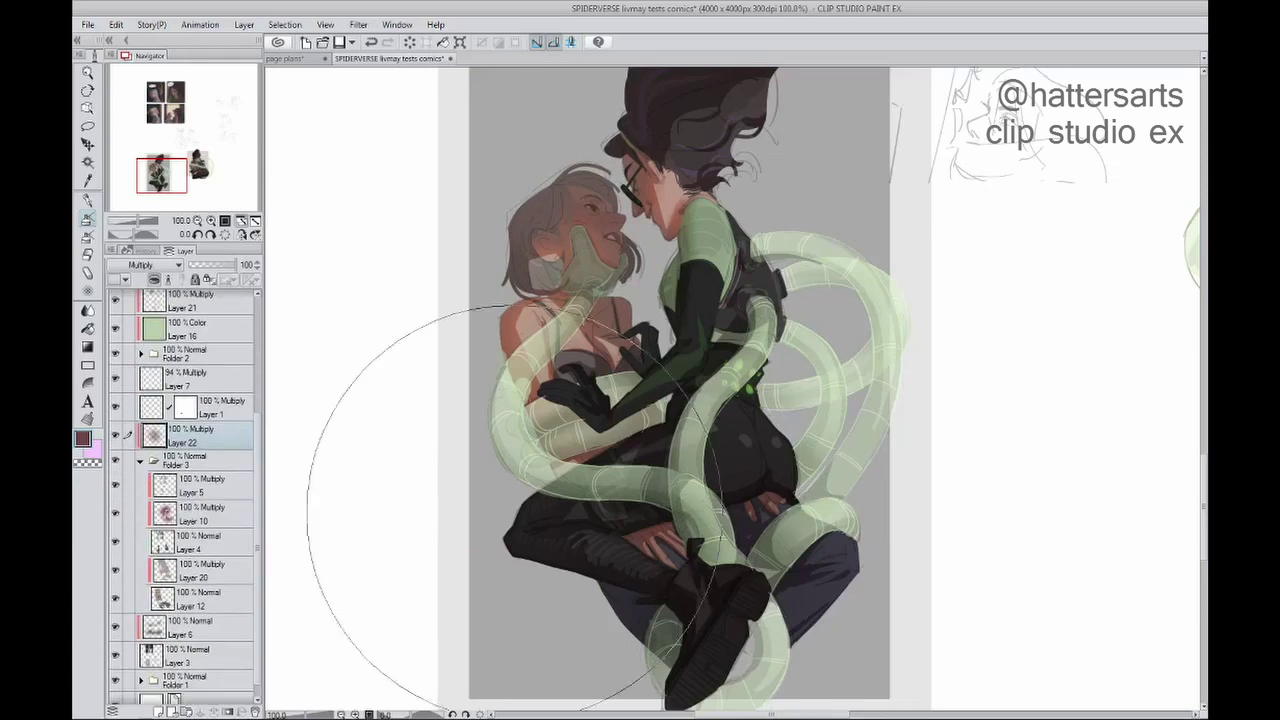
Step: Set Layer 22 to Normal and add another clipped layer in Multiply mode above it
key("ctrl+minus")
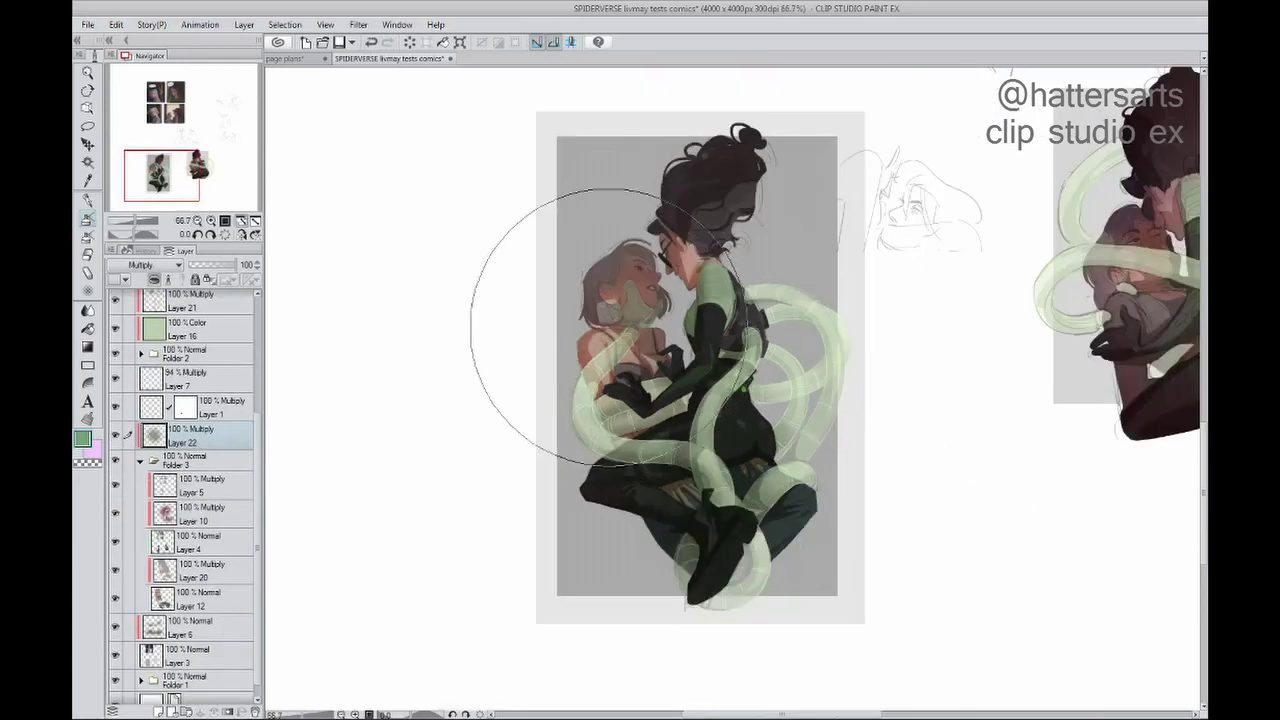
key("ctrl+shift+n")
left_click(143, 264)
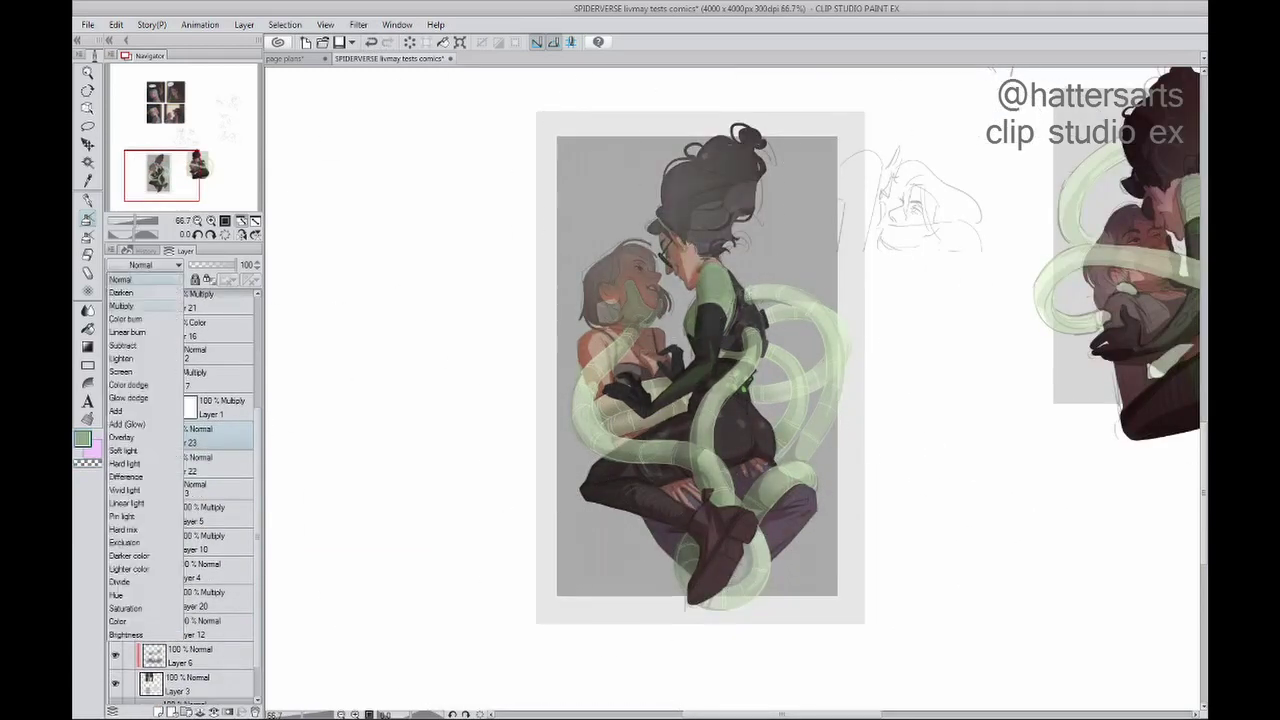
left_click(145, 300)
Step: Add a Normal layer above Layer 21 and choose a pale colour for painting over the figures
key("ctrl+plus")
scroll(180, 400, "up", 3)
left_click(190, 443)
key("ctrl+shift+n")
scroll(742, 444, "up", 5)
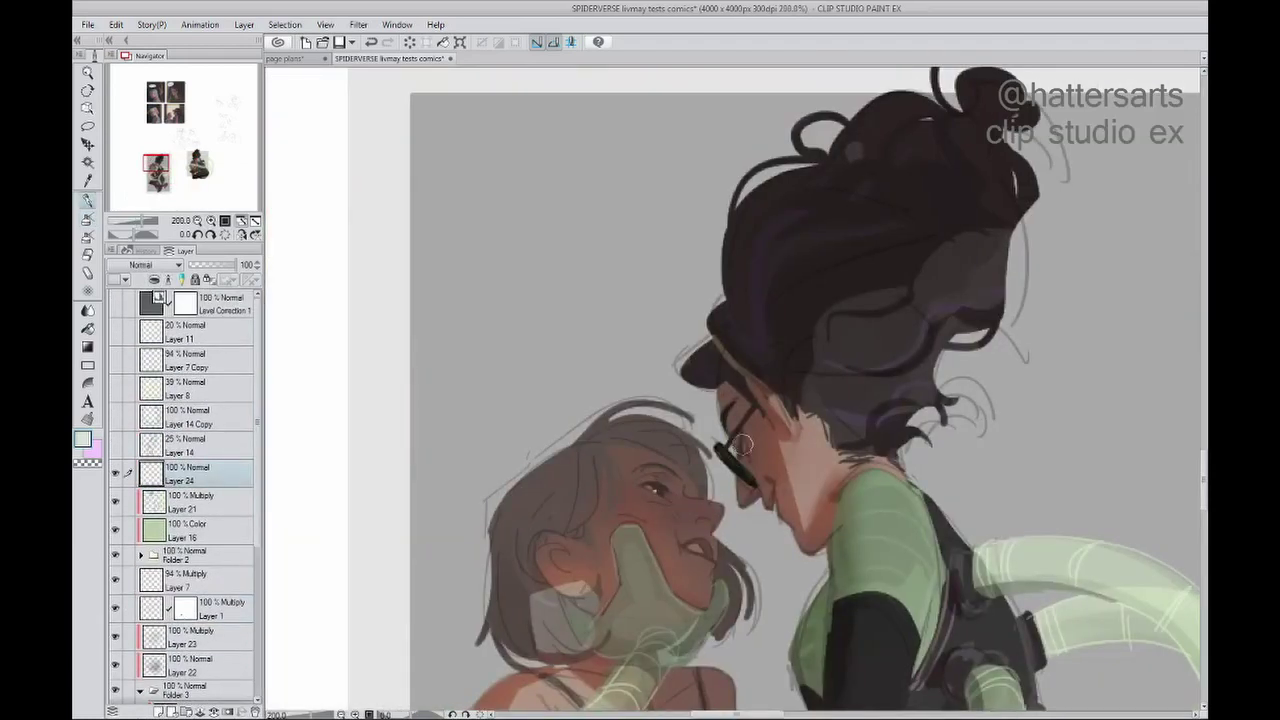
scroll(745, 447, "down", 4)
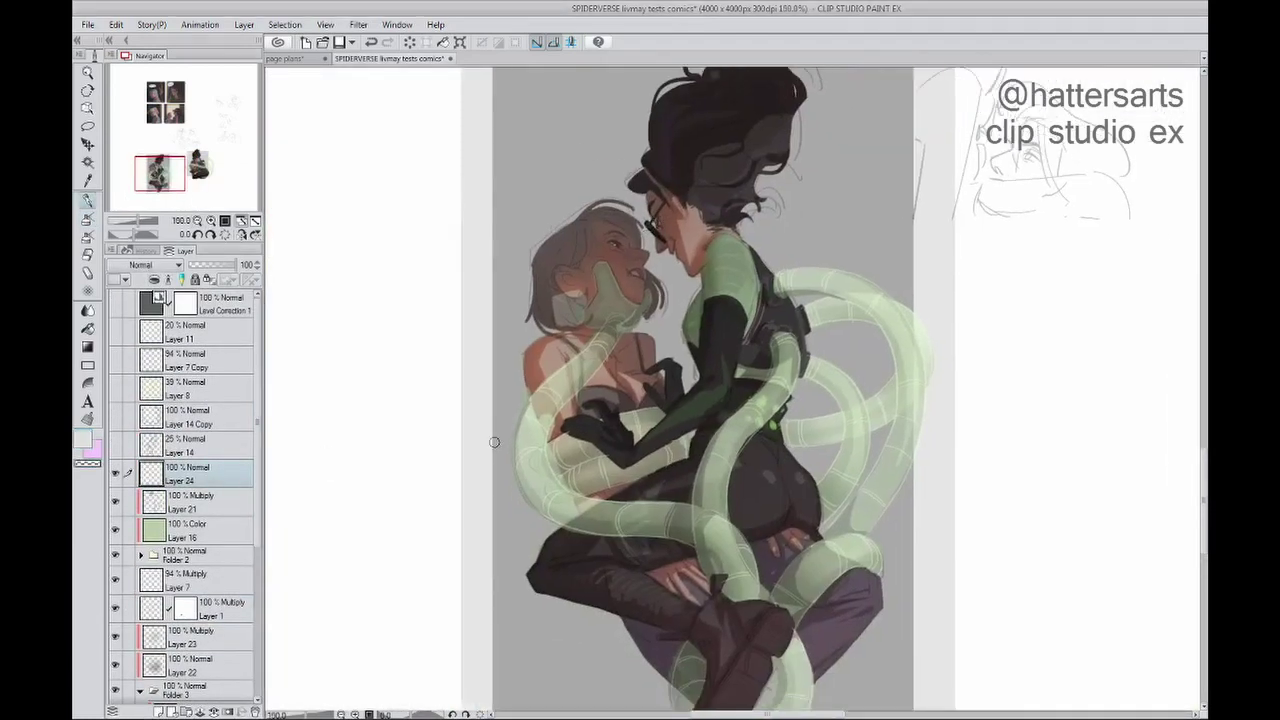